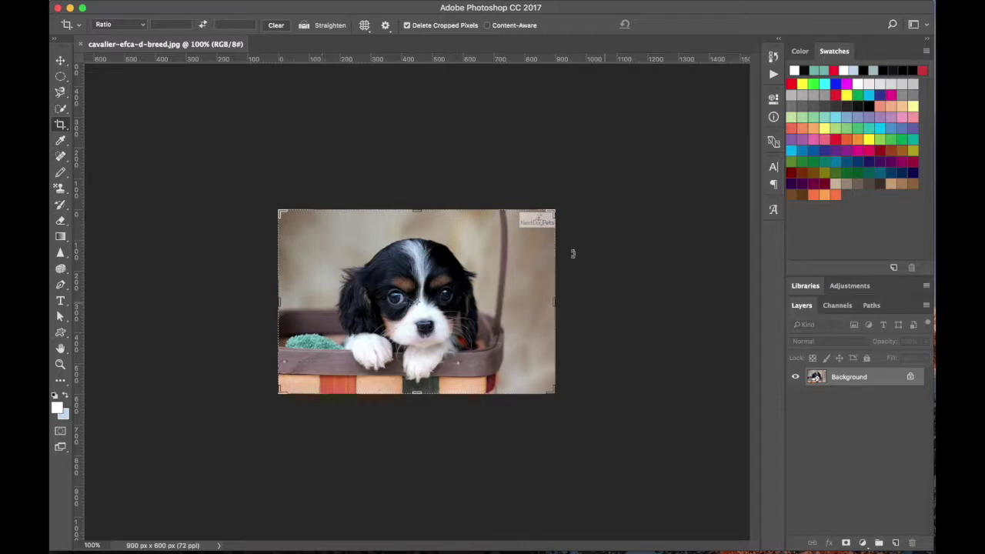
# - Activate the Move tool and look through the Color, Swatches, Adjustments and Libraries panels
pyautogui.click(58, 62)
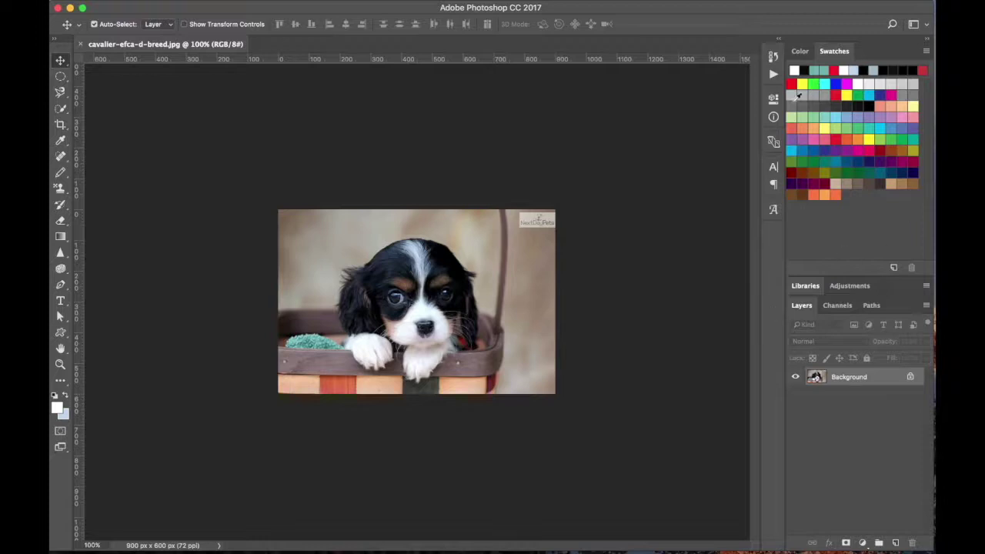
pyautogui.click(800, 51)
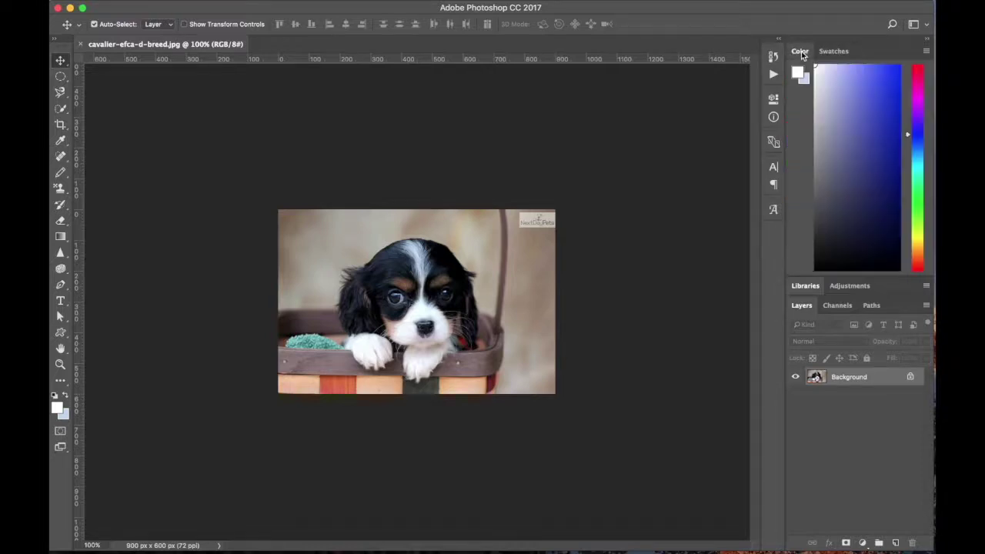
pyautogui.click(832, 52)
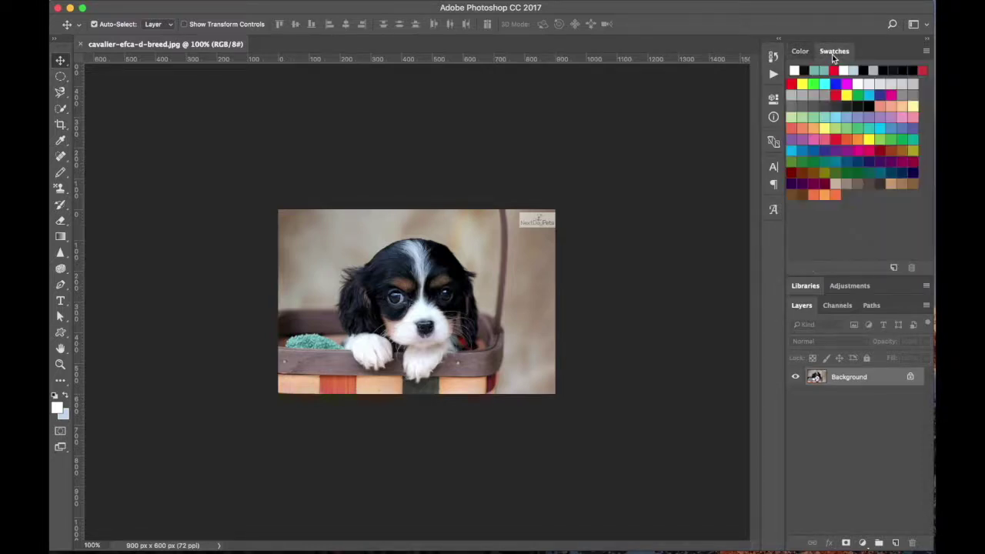
pyautogui.click(838, 285)
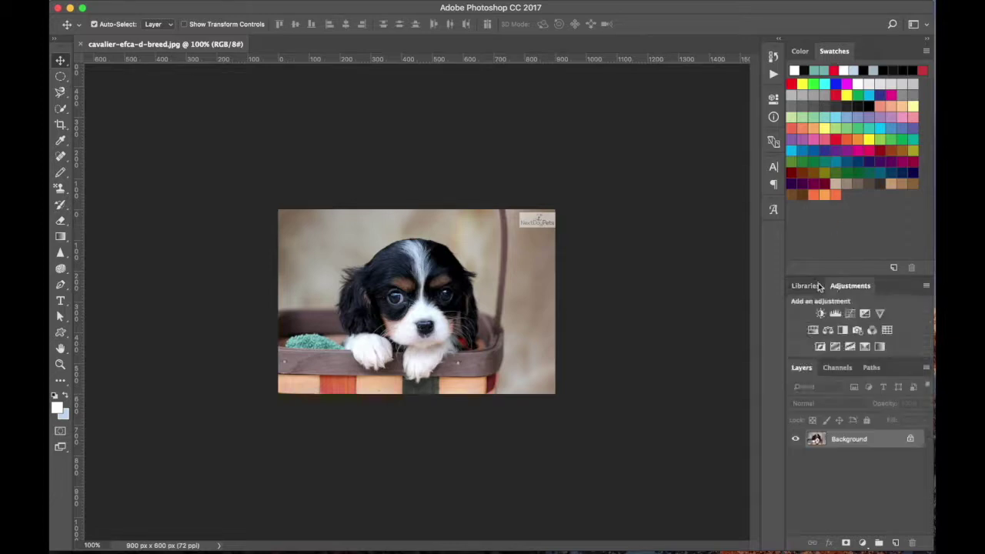
pyautogui.click(805, 285)
pyautogui.click(804, 285)
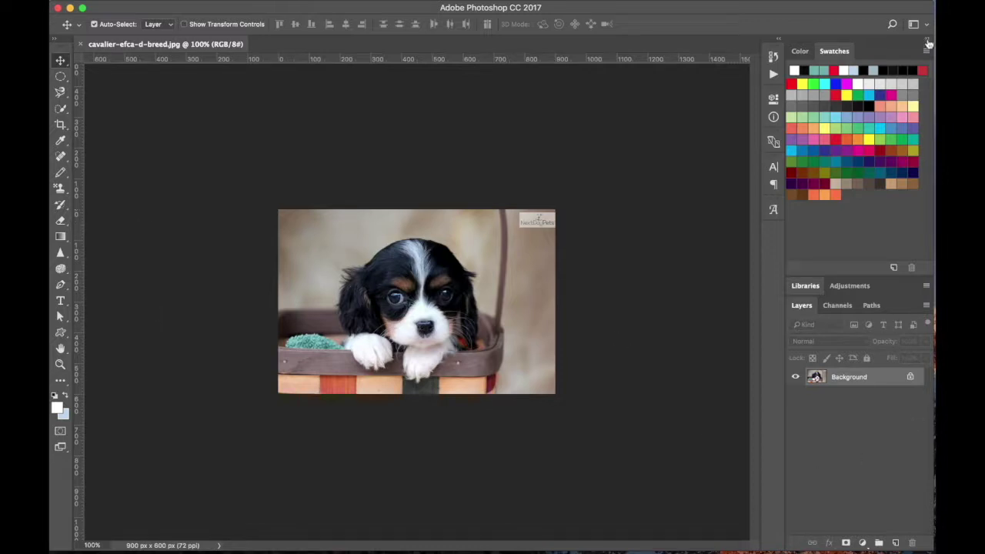
# - Collapse and re-expand the main panel column, the secondary panel column and the toolbar to compare their layouts
pyautogui.click(928, 38)
pyautogui.click(928, 40)
pyautogui.click(927, 40)
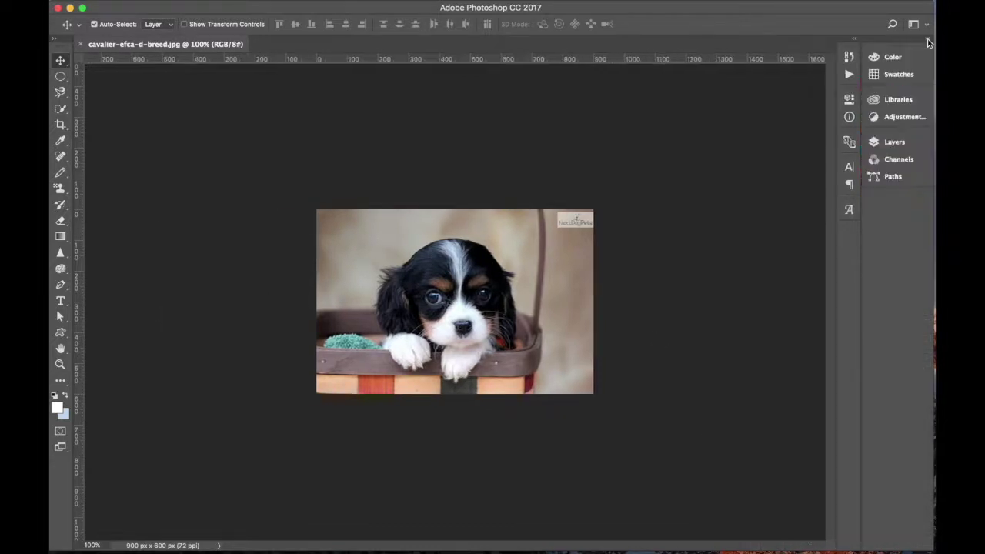
pyautogui.click(928, 40)
pyautogui.click(778, 40)
pyautogui.click(778, 39)
pyautogui.click(778, 39)
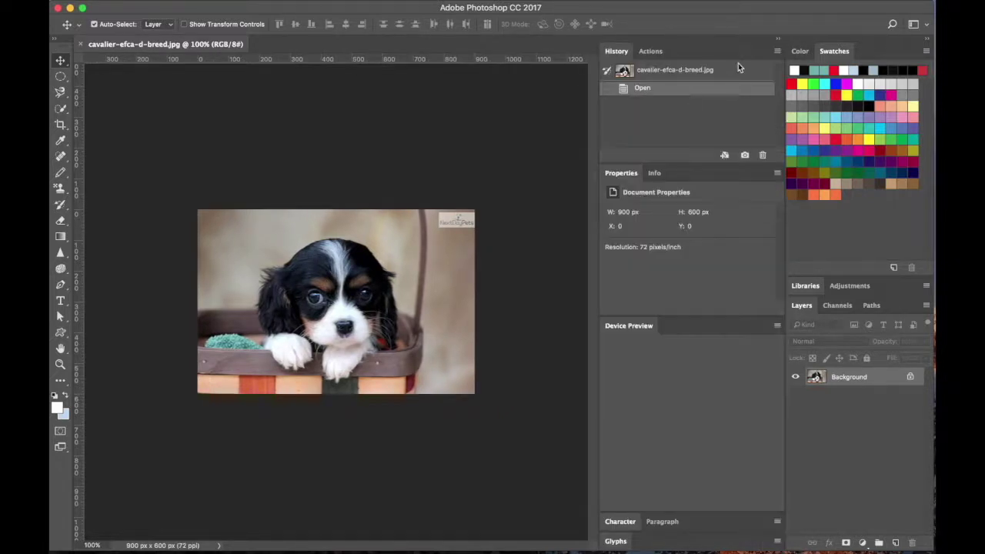
pyautogui.click(778, 40)
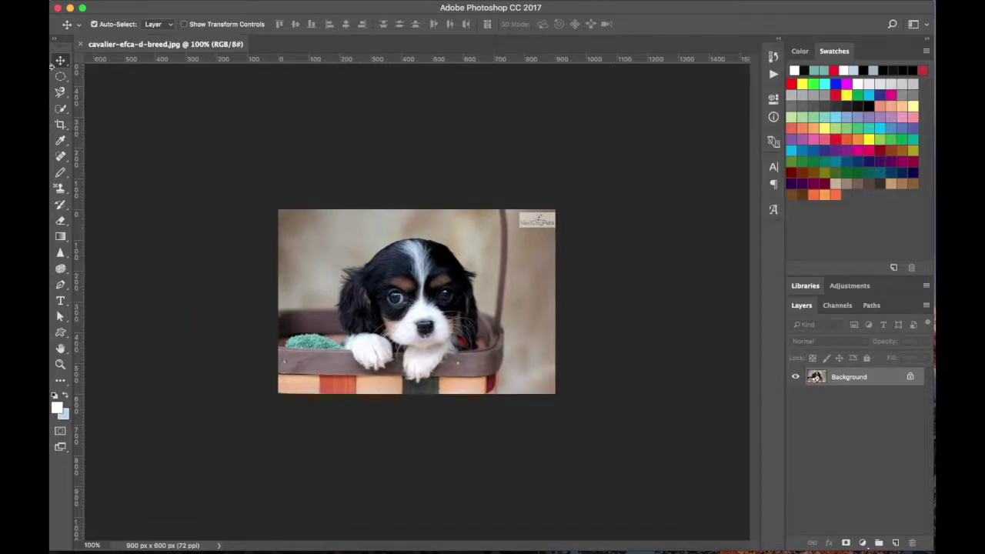
pyautogui.click(54, 39)
pyautogui.click(54, 39)
# - Examine the list of available panels and workspace options that can be shown in the interface
pyautogui.moveTo(312, 4)
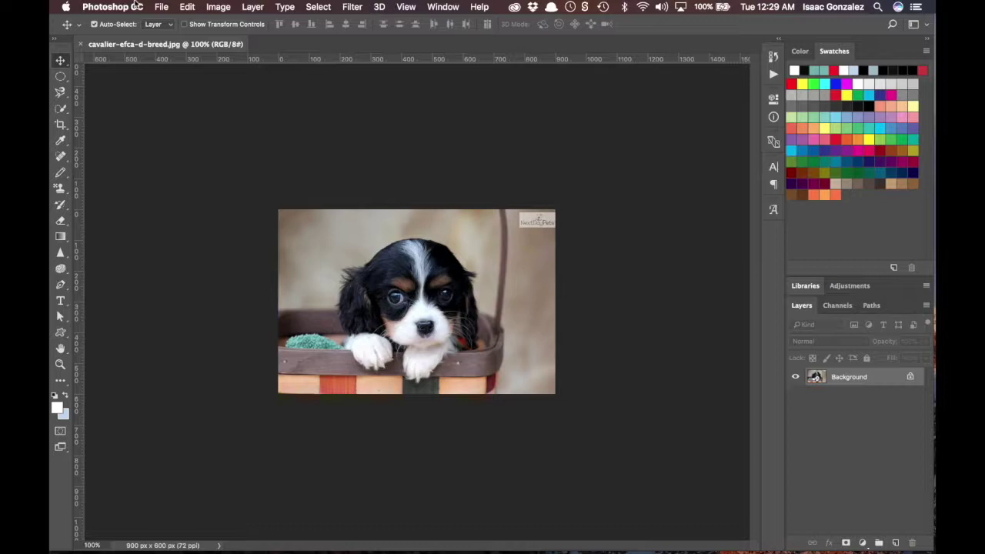
pyautogui.click(436, 6)
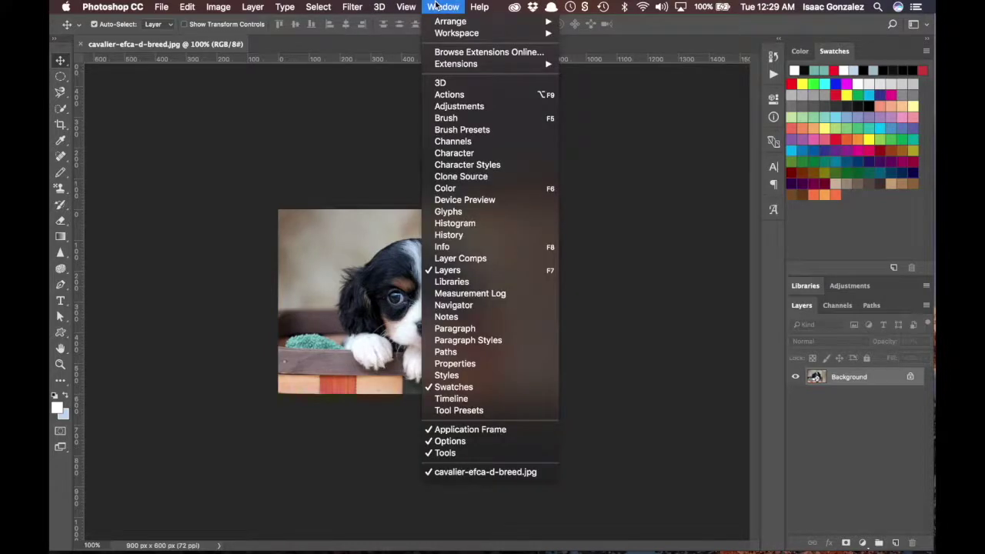
pyautogui.moveTo(441, 34)
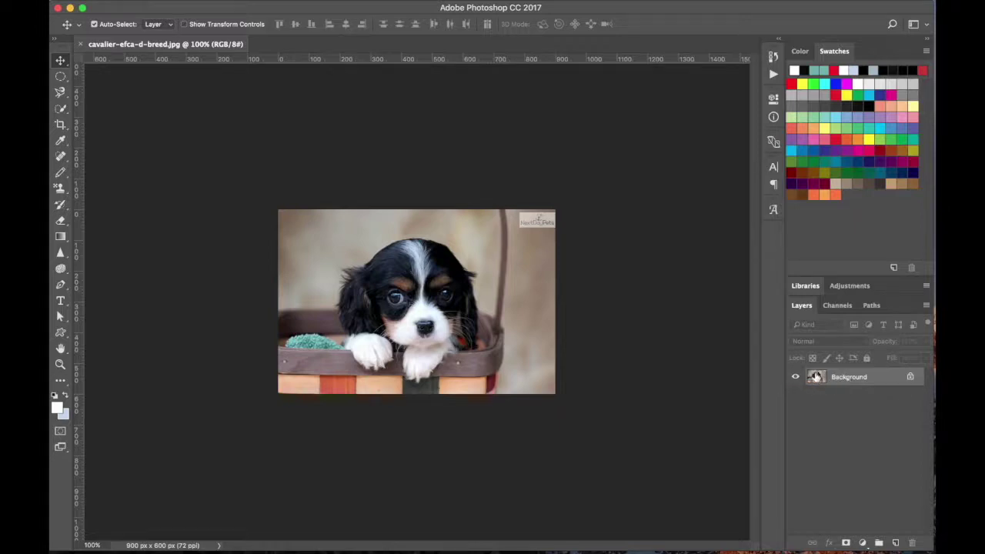
# - Convert the locked Background into an editable layer named Kings Charles Cavalier
pyautogui.doubleClick(816, 377)
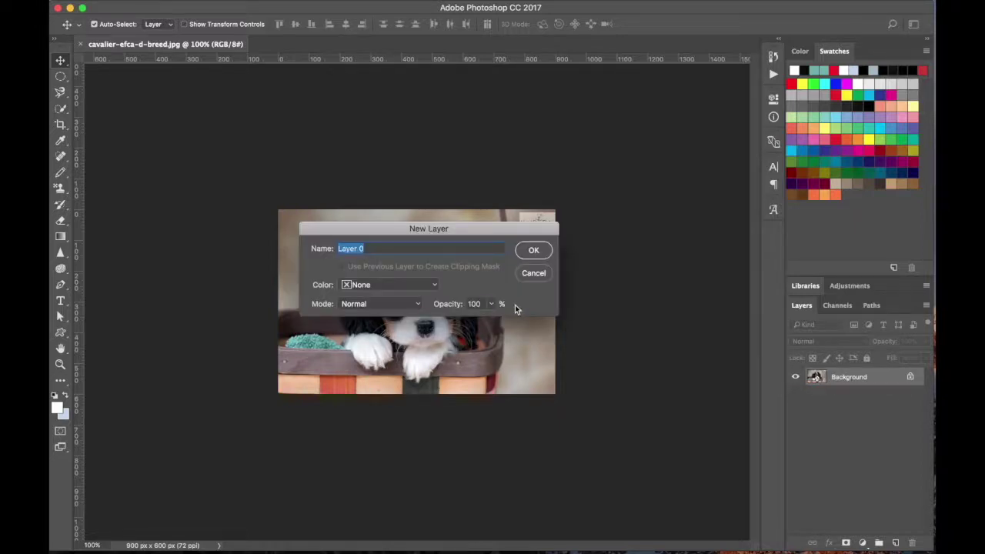
pyautogui.write('Kings Charles Cavalier')
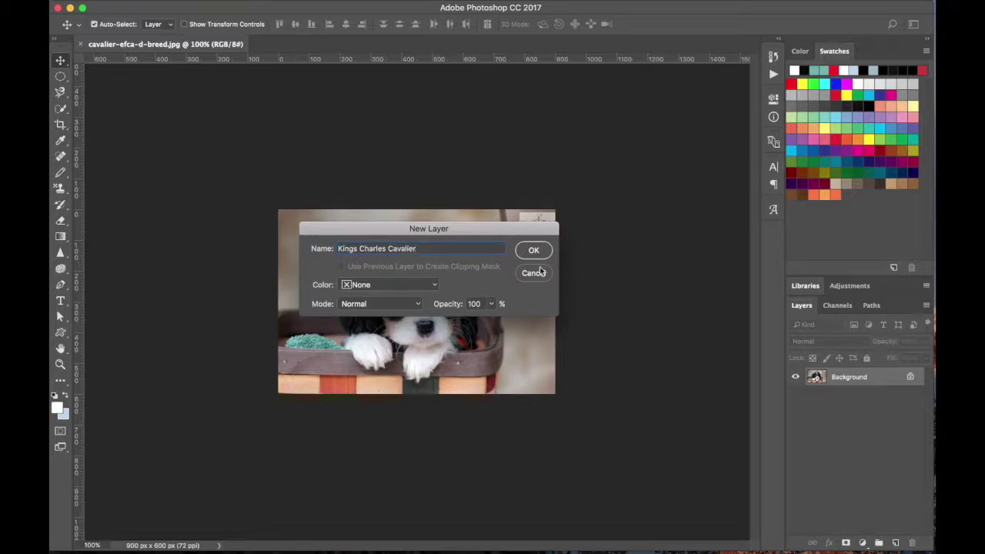
pyautogui.click(539, 250)
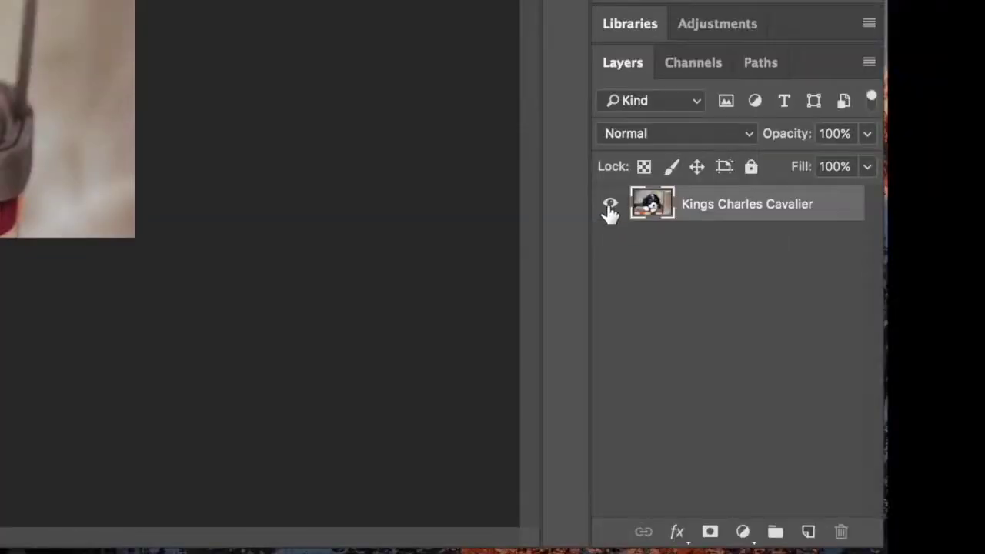
# - Toggle the visibility of the Kings Charles Cavalier layer off and on several times, ending with it shown
pyautogui.click(609, 206)
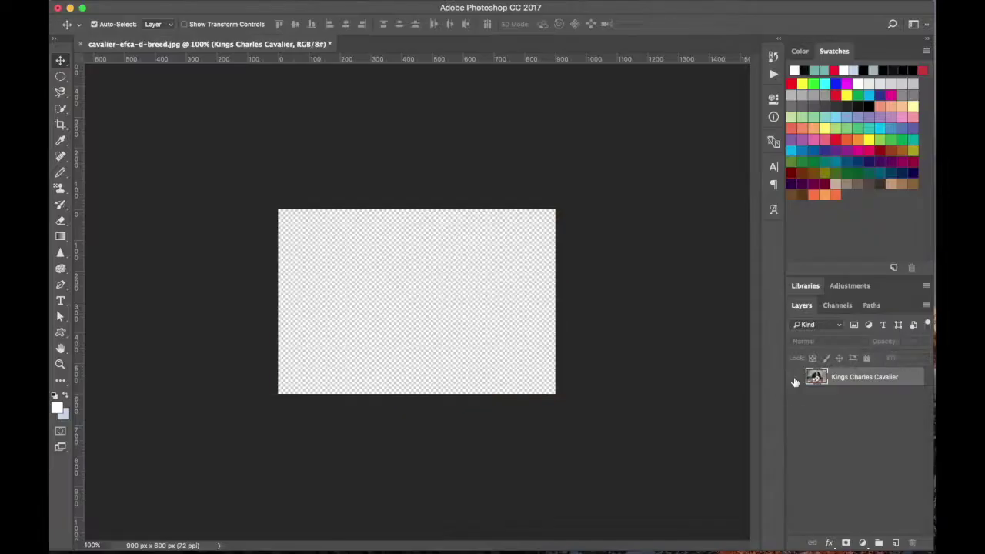
pyautogui.click(796, 378)
pyautogui.click(796, 377)
pyautogui.click(795, 378)
pyautogui.click(795, 378)
pyautogui.click(796, 377)
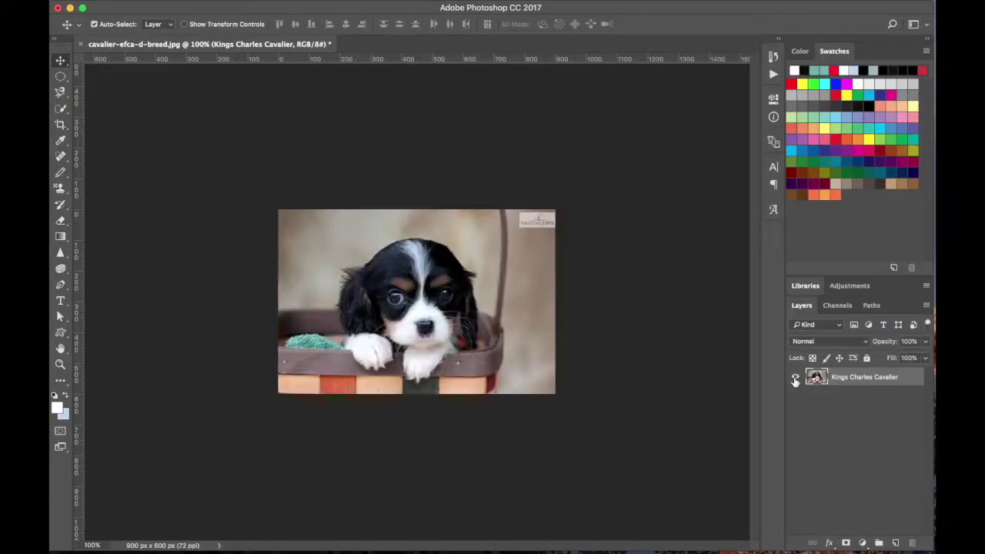
pyautogui.click(795, 379)
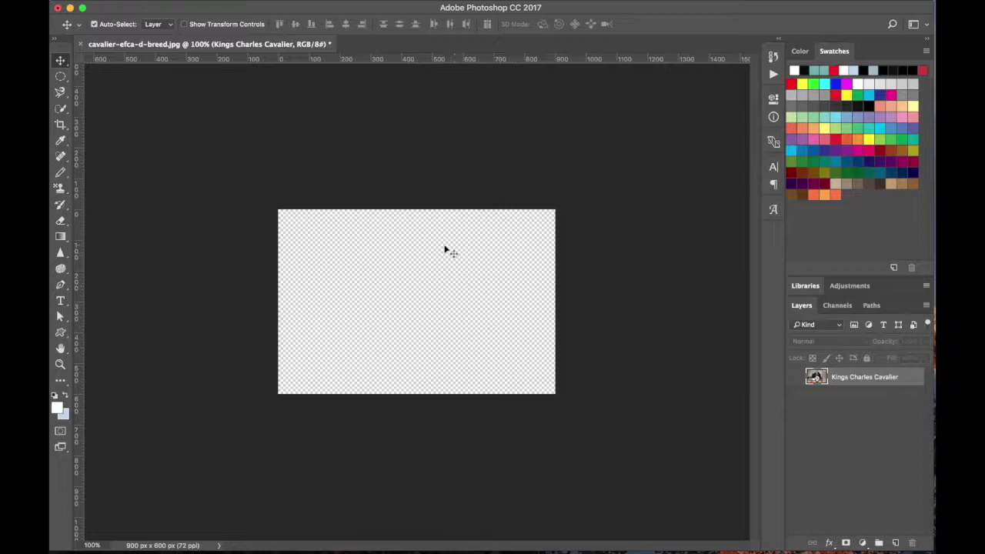
pyautogui.click(793, 380)
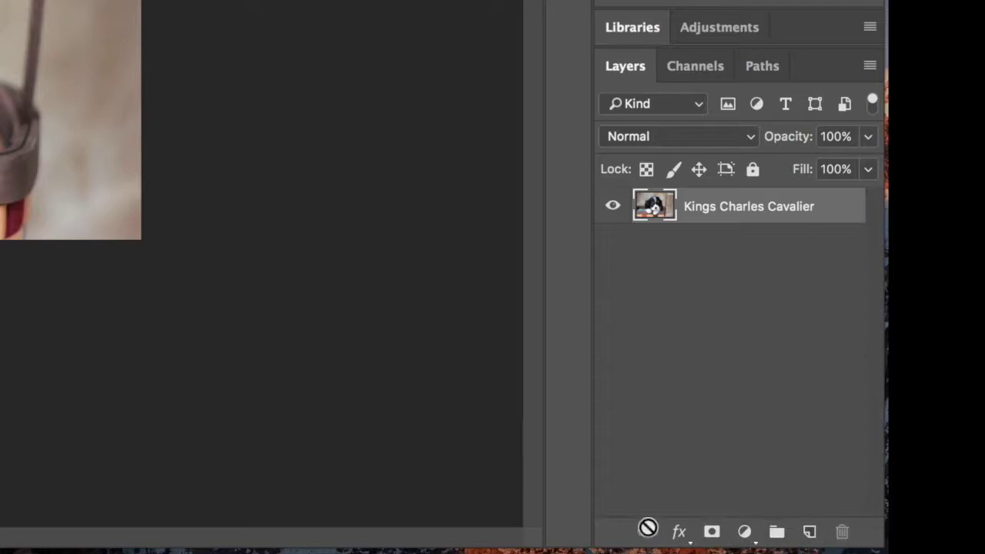
# - Try adding an empty layer group and a blank layer above the photo, undoing each one
pyautogui.click(776, 533)
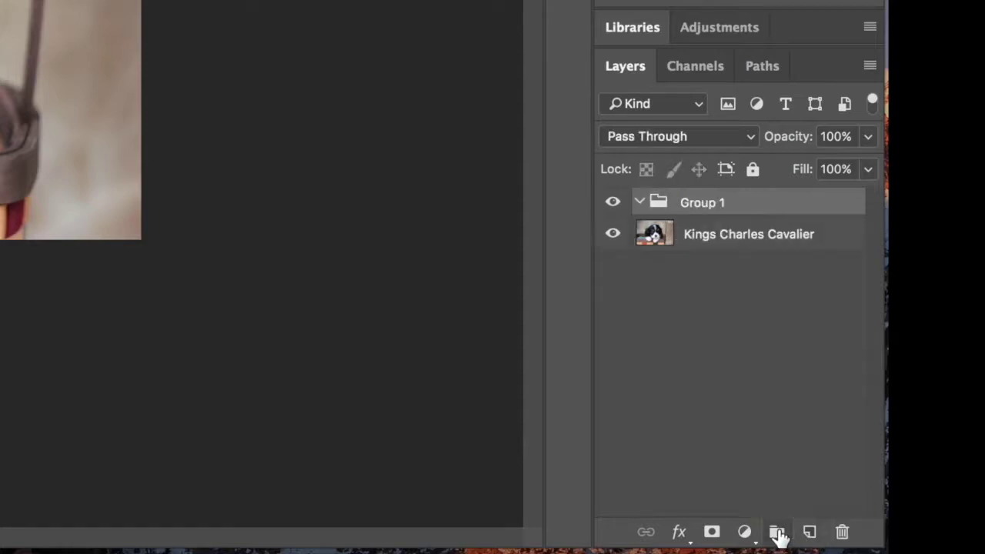
pyautogui.hotkey('ctrl', 'z')
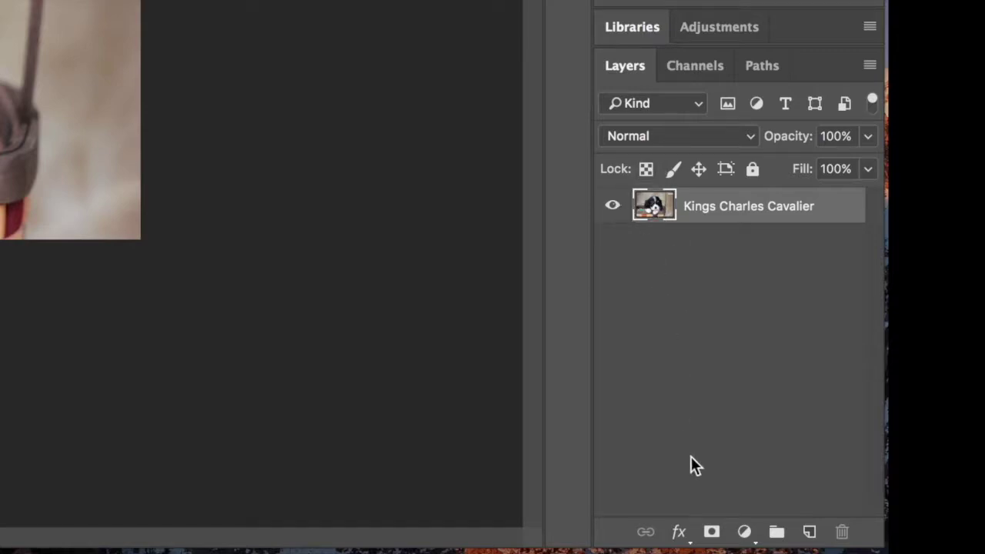
pyautogui.click(810, 533)
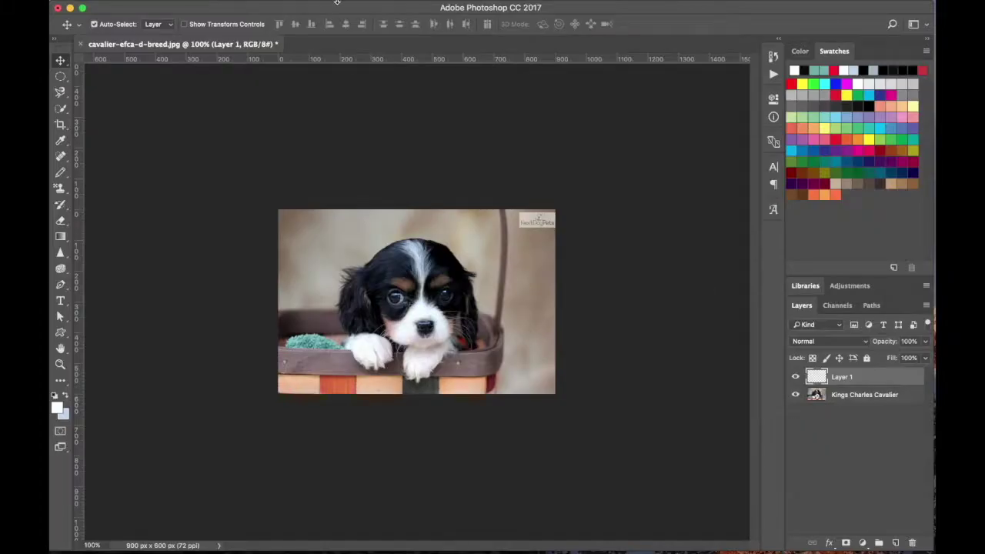
pyautogui.click(187, 7)
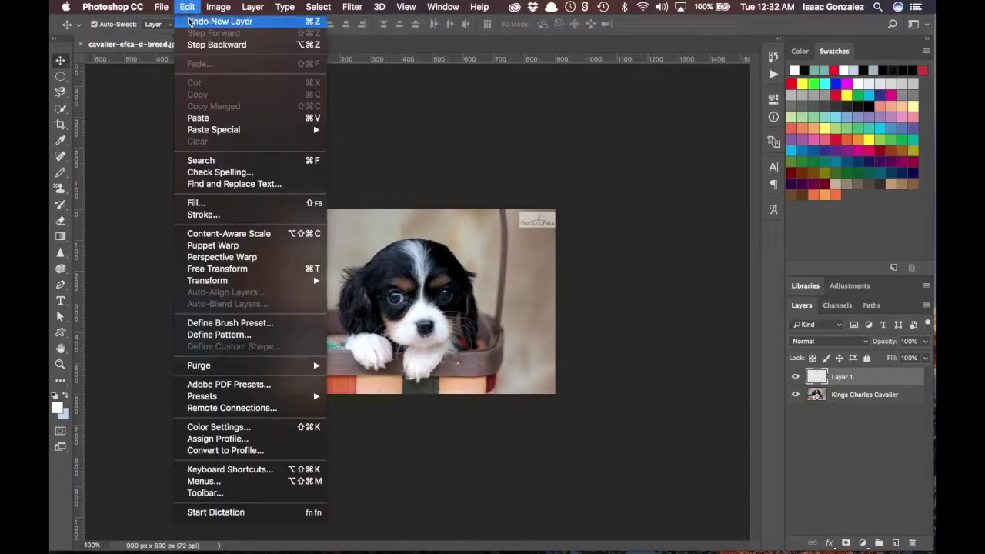
pyautogui.click(191, 21)
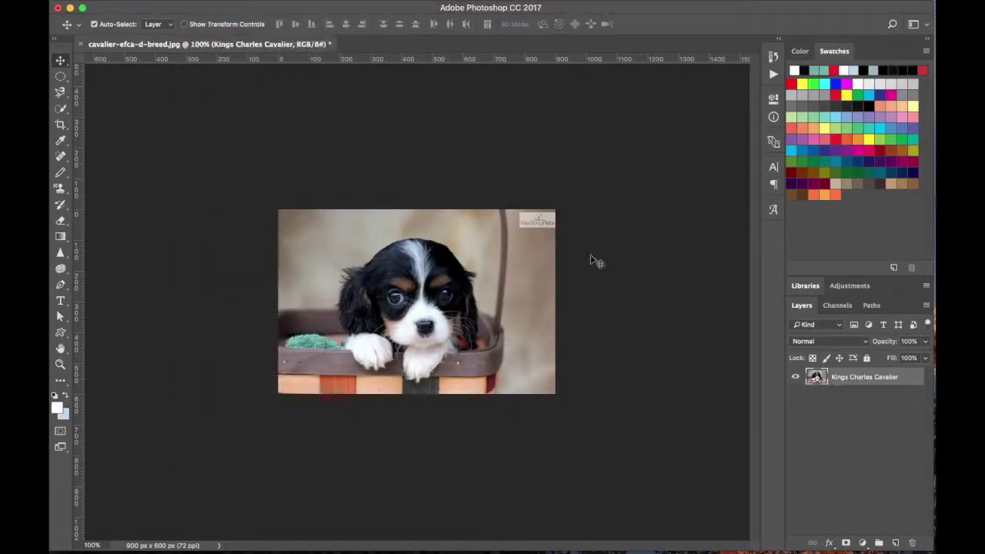
# - Duplicate the Kings Charles Cavalier layer and rename the copy New Kings Charles Cavalie
pyautogui.click(817, 378)
pyautogui.moveTo(816, 378); pyautogui.dragTo(896, 545)
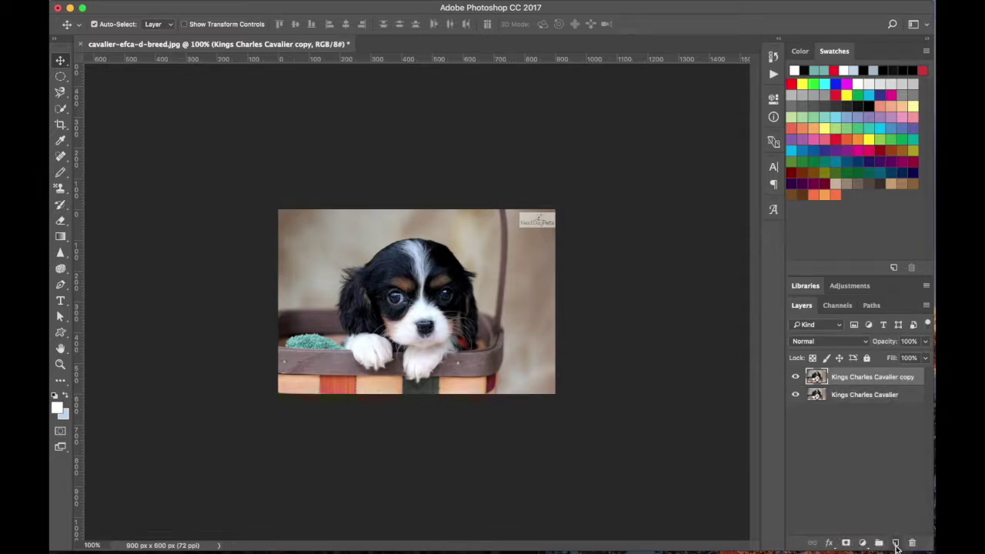
pyautogui.doubleClick(864, 377)
pyautogui.click(832, 377)
pyautogui.write('New')
pyautogui.doubleClick(913, 377)
pyautogui.press('BackSpace')
pyautogui.press('Return')
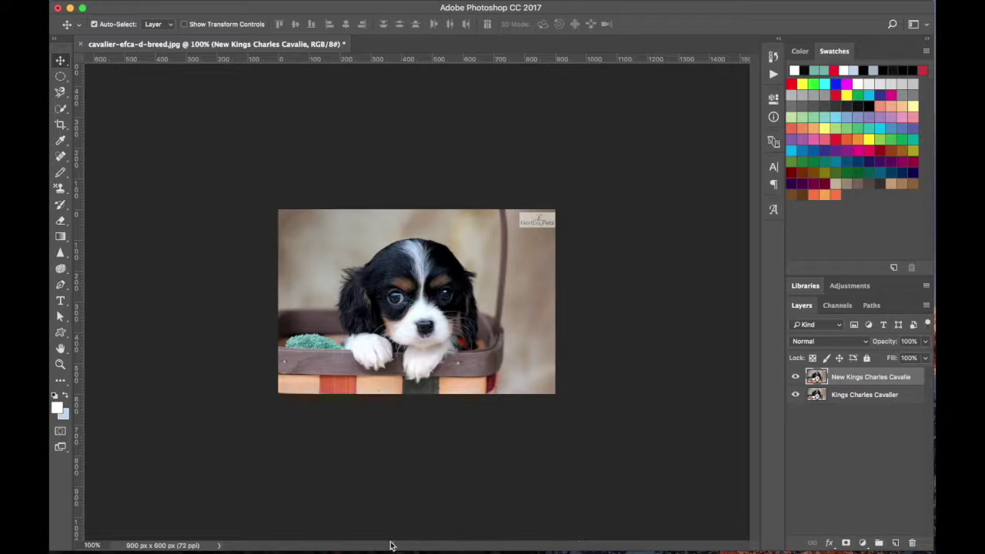
# - View the document at 50% and 300% zoom, and return it to 100%
pyautogui.click(92, 545)
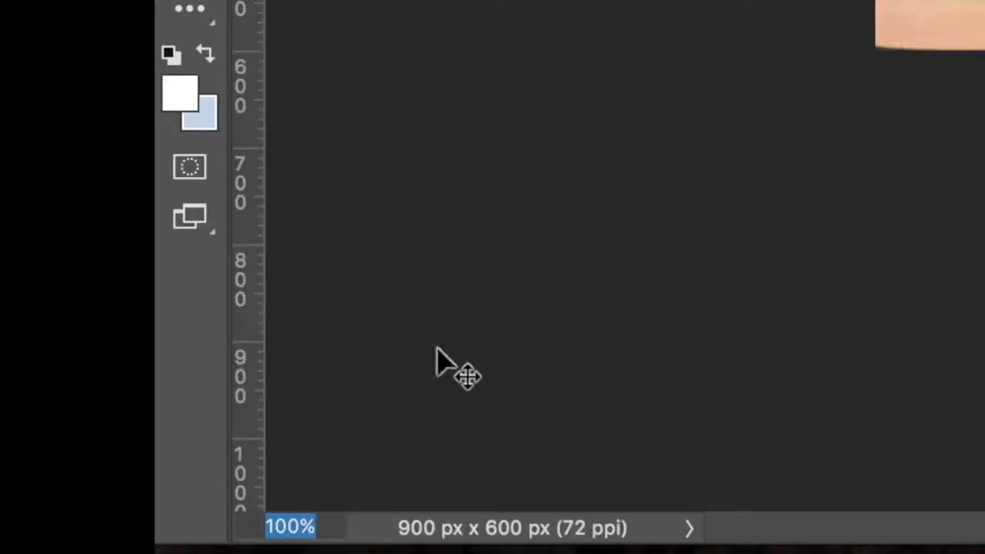
pyautogui.click(87, 543)
pyautogui.tripleClick(279, 517)
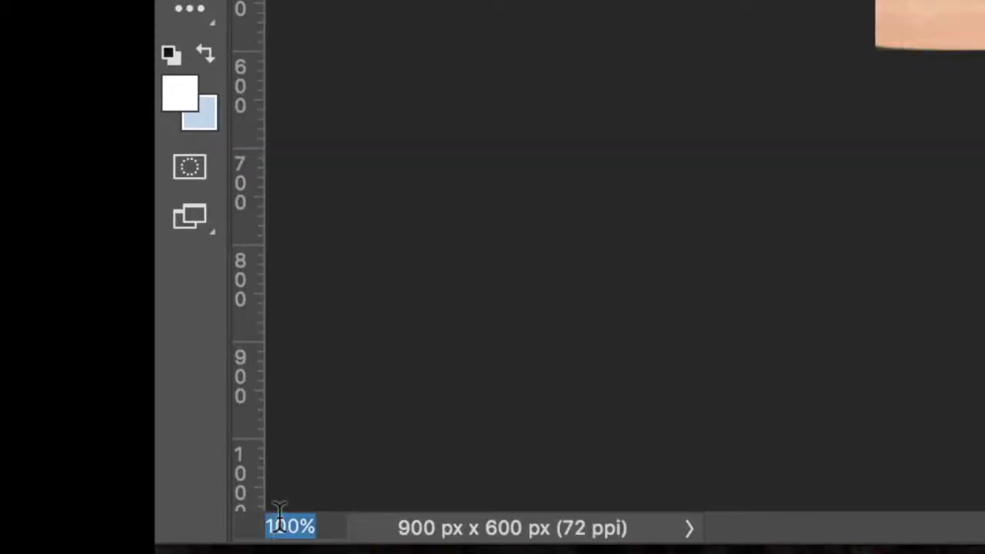
pyautogui.write('50')
pyautogui.press('Return')
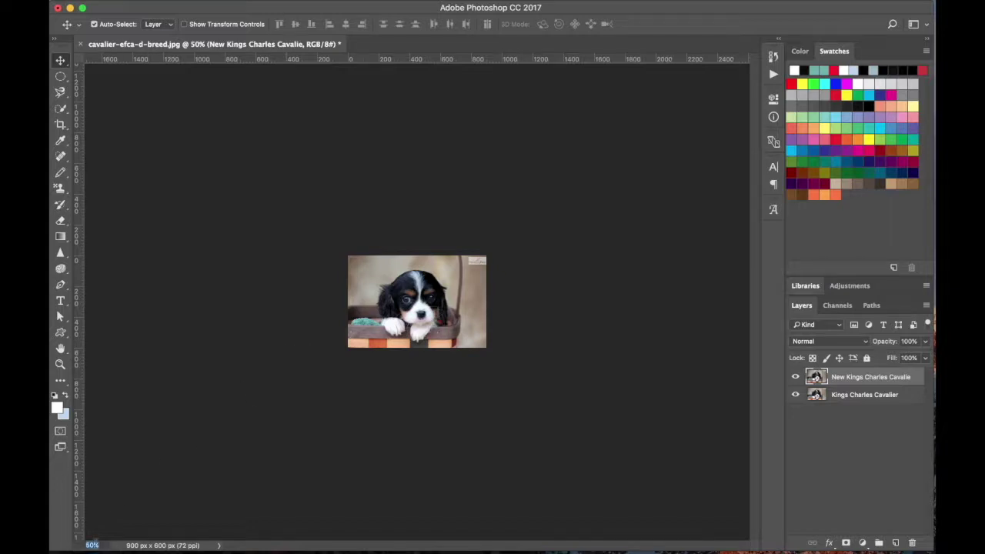
pyautogui.write('300')
pyautogui.press('Return')
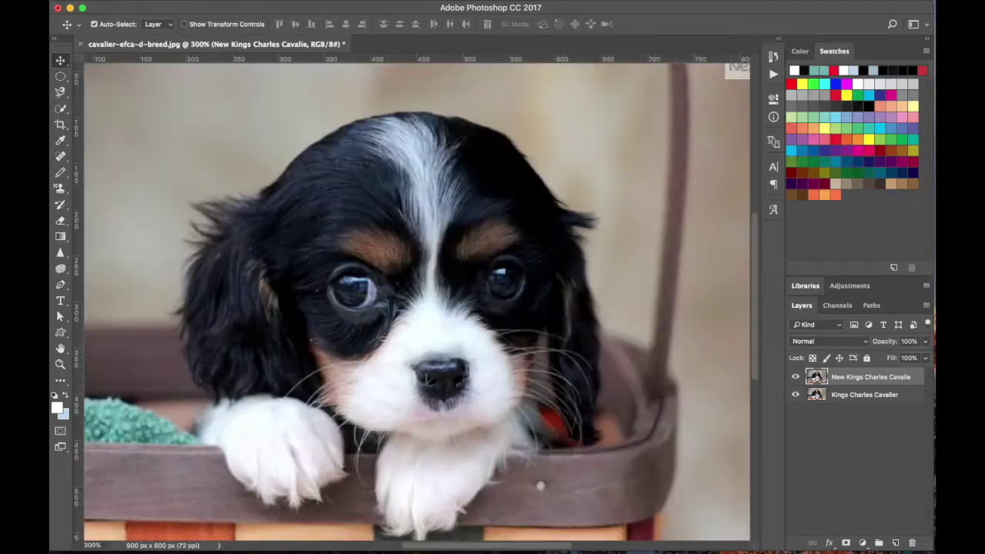
pyautogui.write('100')
pyautogui.press('Return')
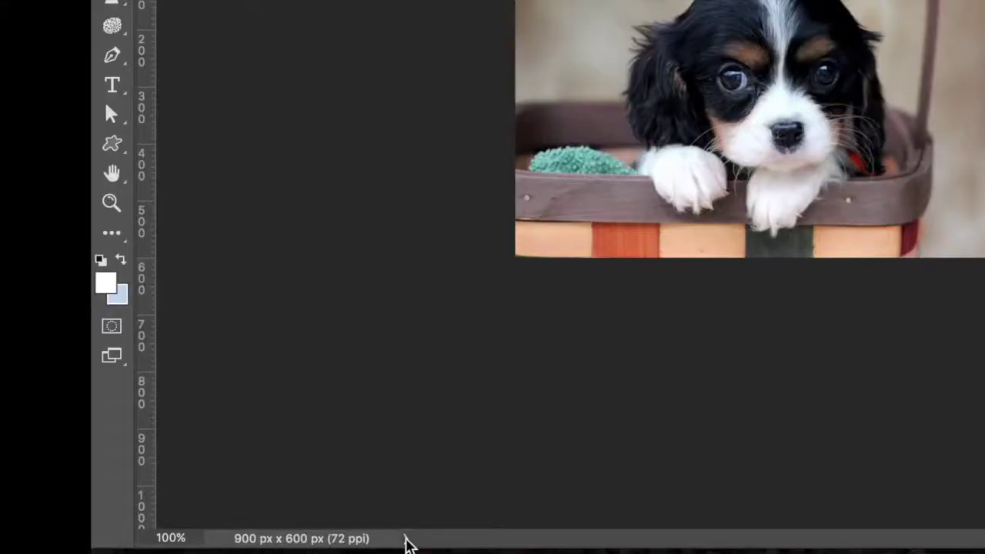
# - Review the types of document information the status bar can display, such as document sizes, profile and dimensions
pyautogui.click(405, 538)
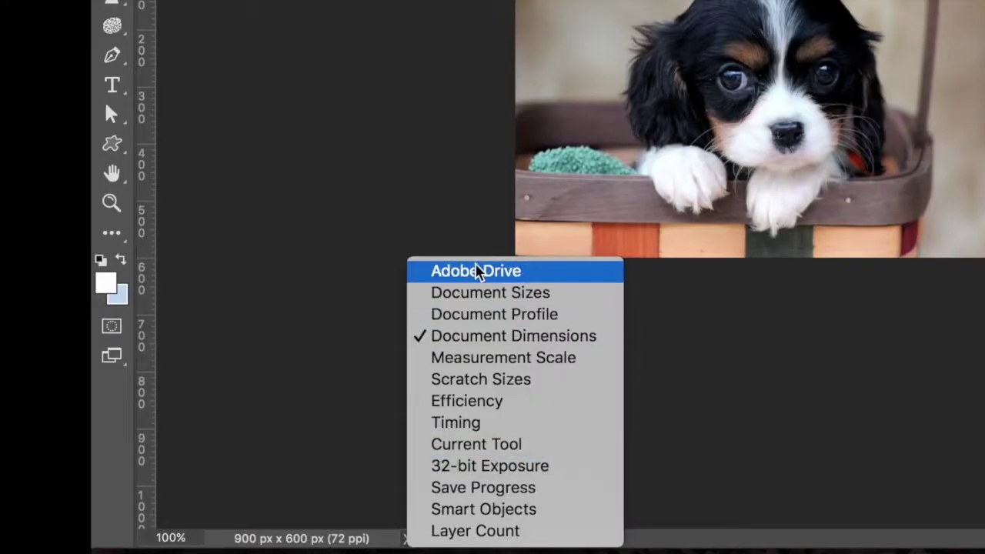
pyautogui.click(360, 460)
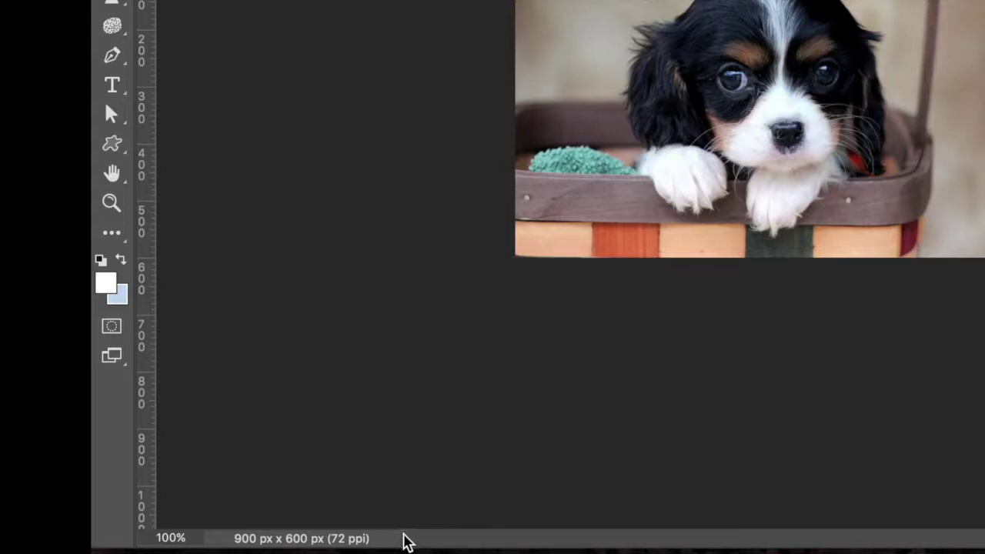
pyautogui.click(405, 538)
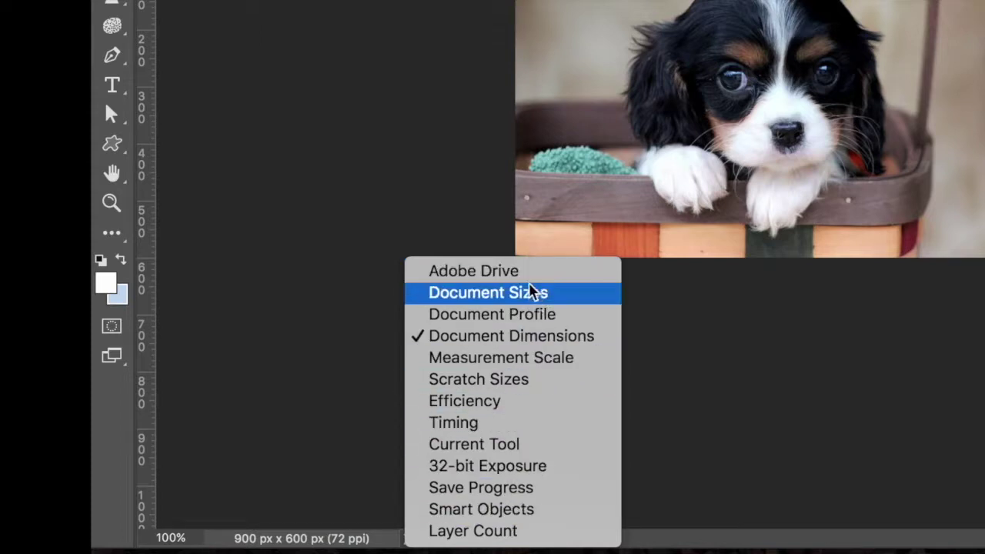
pyautogui.click(529, 346)
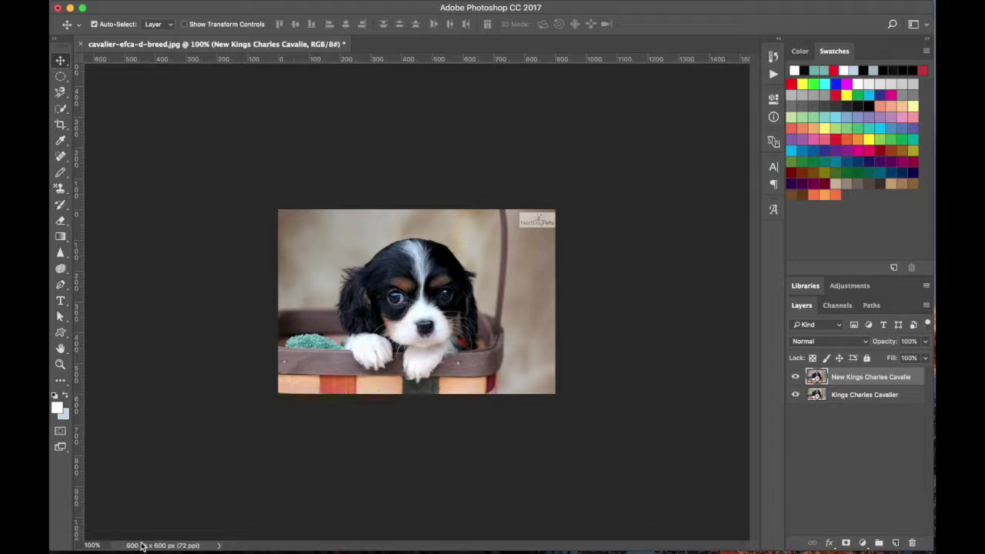
pyautogui.click(218, 547)
pyautogui.click(261, 435)
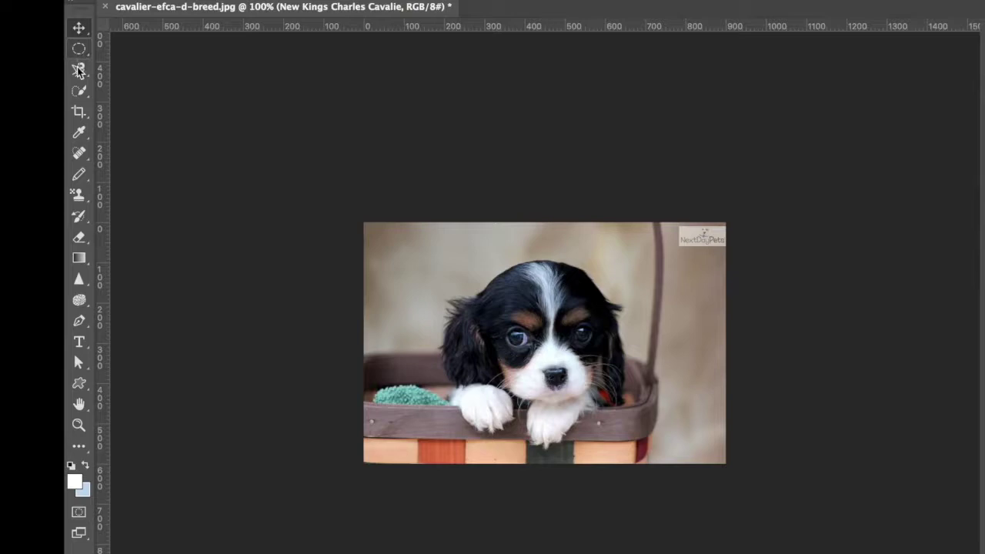
# - Look through the options of the Move, marquee, lasso, Quick Selection, Crop, Eyedropper and Spot Healing Brush tools
pyautogui.click(82, 137)
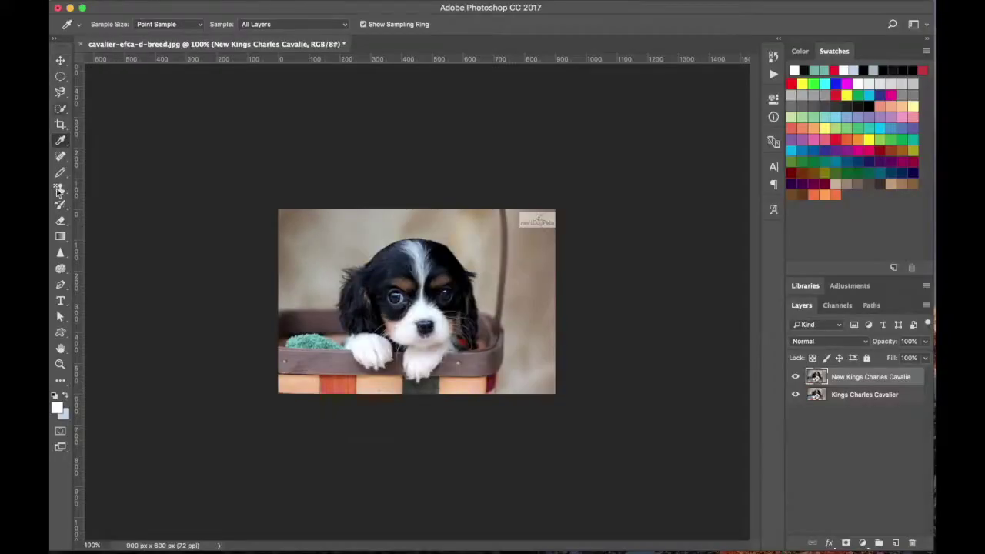
pyautogui.click(79, 70)
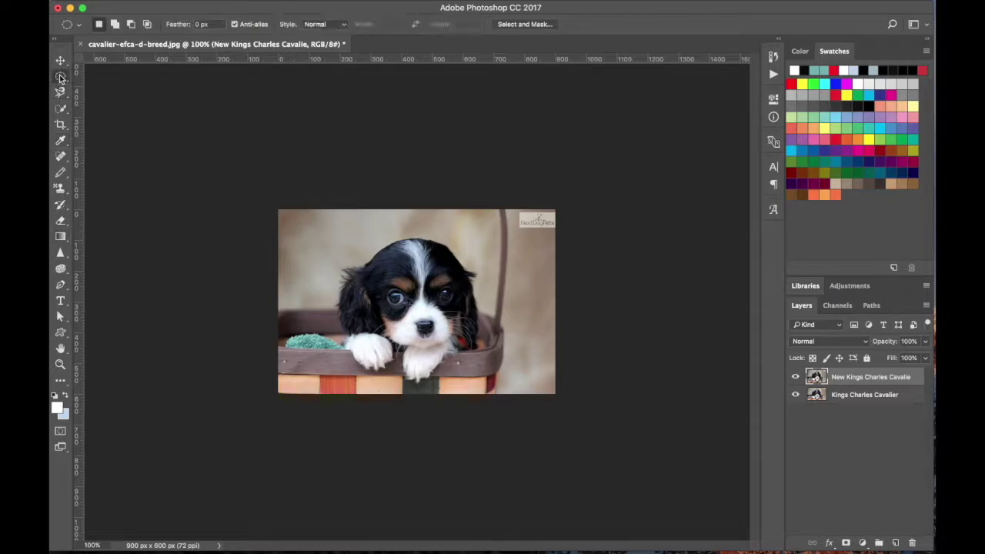
pyautogui.click(60, 60)
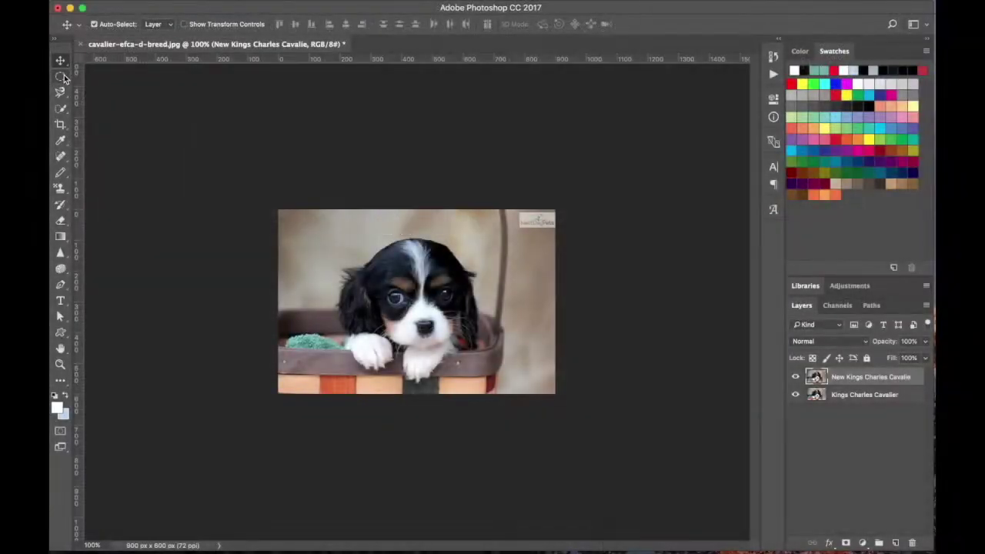
pyautogui.click(60, 76)
pyautogui.click(62, 91)
pyautogui.click(60, 107)
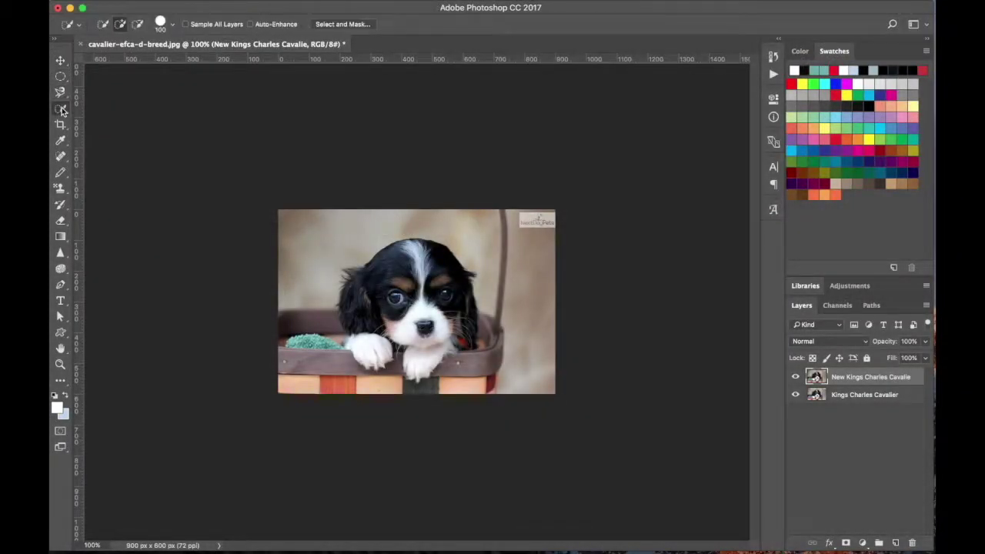
pyautogui.click(60, 124)
pyautogui.click(62, 141)
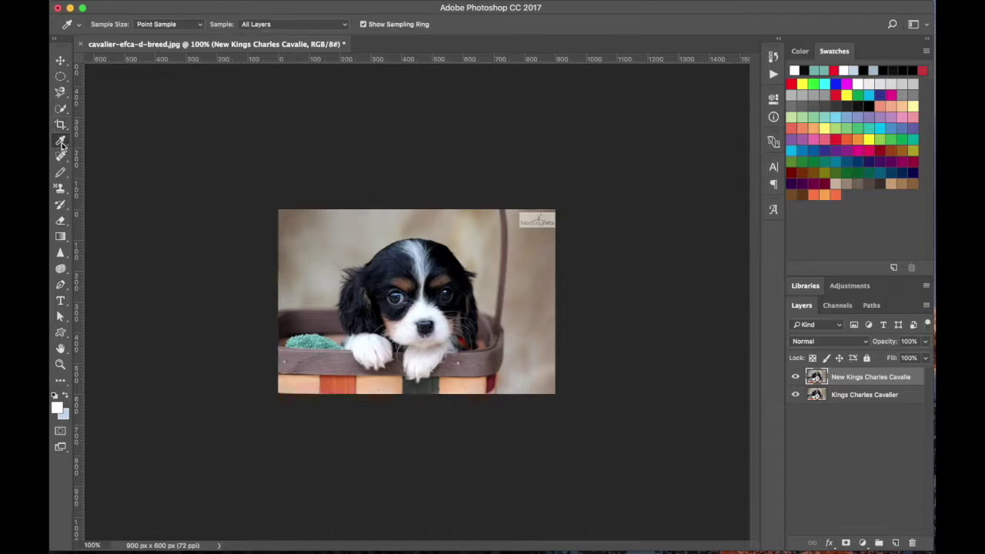
pyautogui.click(60, 156)
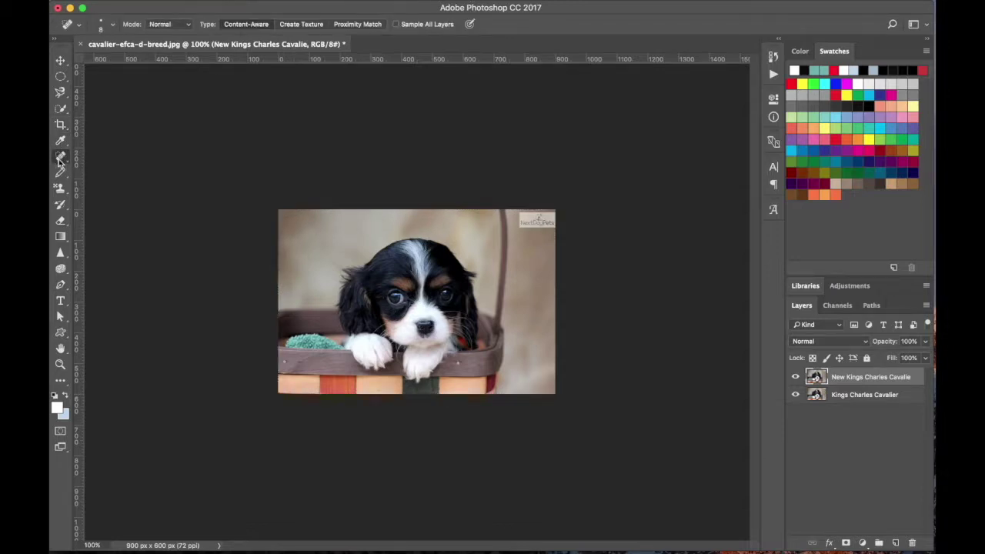
# - Try moving the New Kings Charles Cavalie layer sideways to uncover the original photo, and move it back over it
pyautogui.click(60, 62)
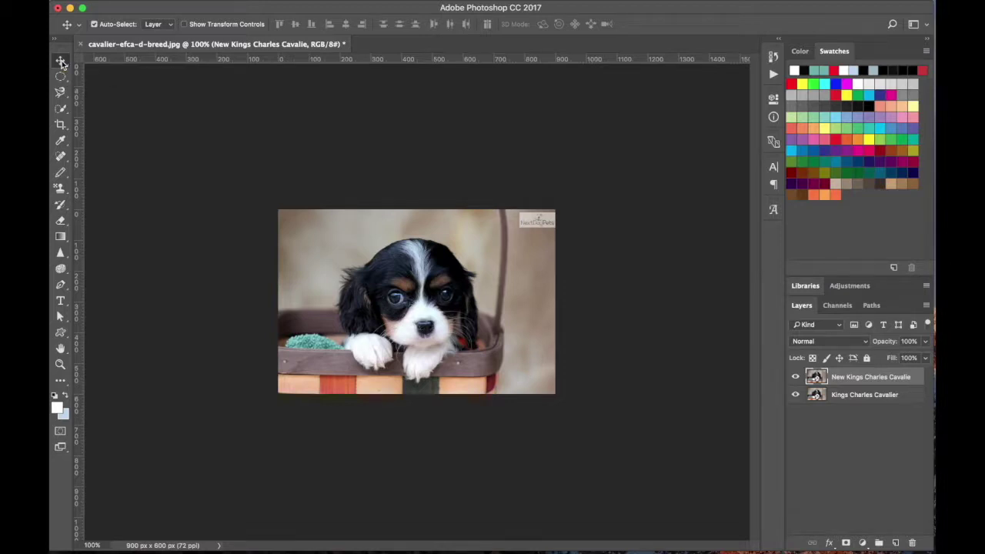
pyautogui.moveTo(380, 281); pyautogui.dragTo(526, 294)
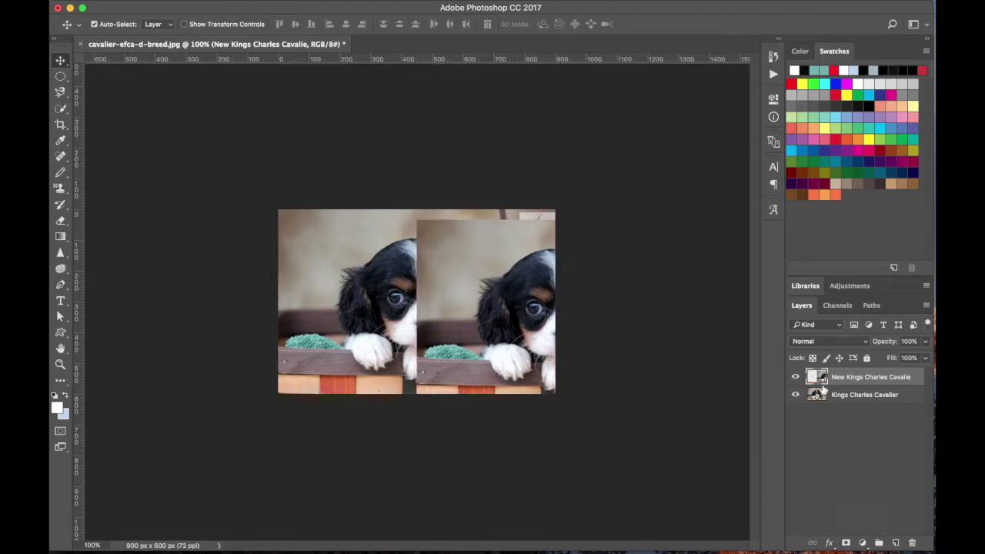
pyautogui.click(820, 397)
pyautogui.click(820, 377)
pyautogui.moveTo(494, 280); pyautogui.dragTo(354, 264)
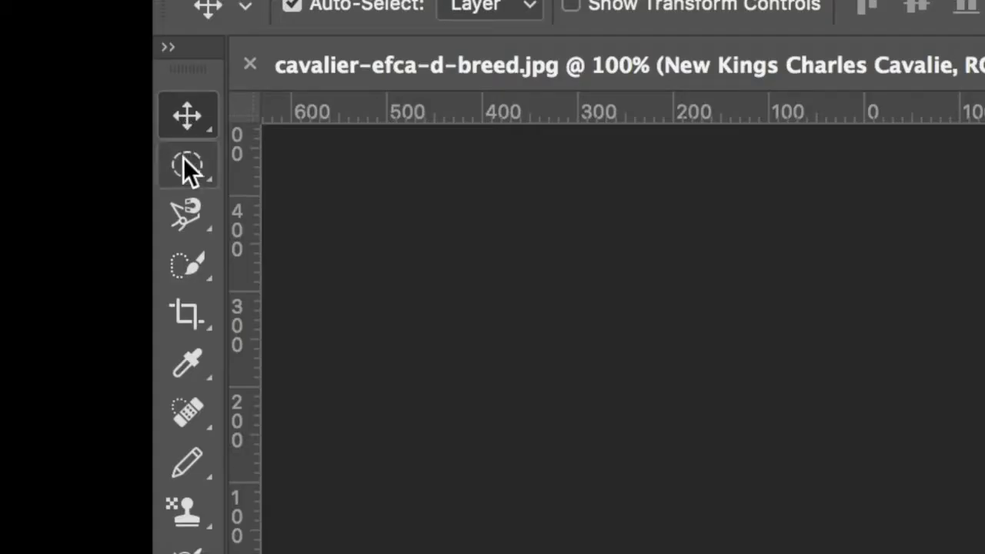
# - Select a rectangular area around the puppy's face with the Rectangular Marquee tool
pyautogui.click(184, 167)
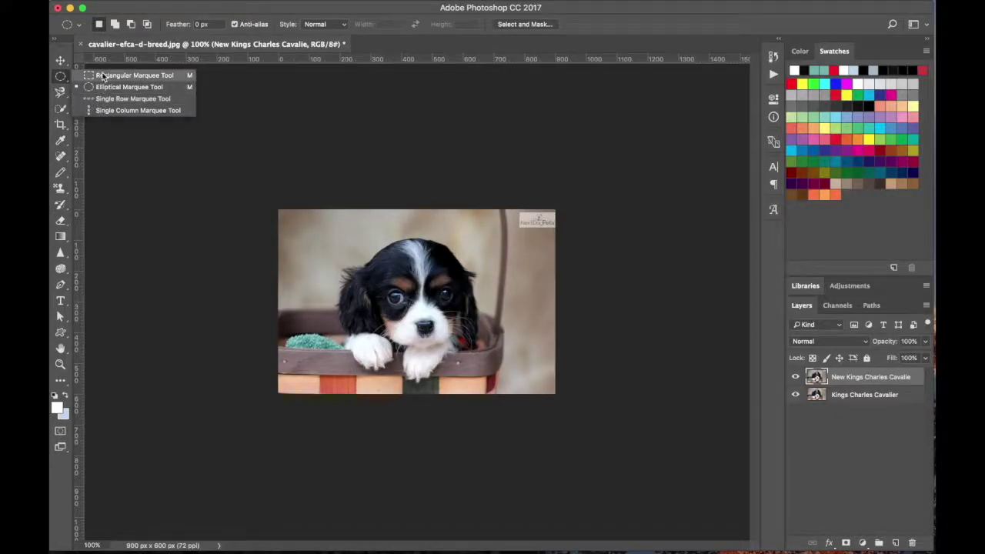
pyautogui.click(93, 76)
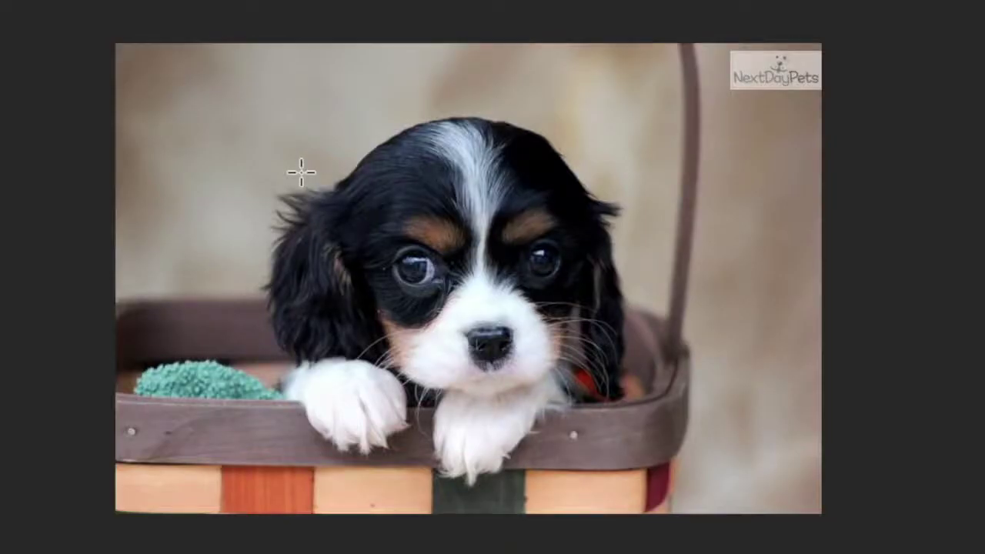
pyautogui.press('s')
pyautogui.moveTo(293, 163); pyautogui.dragTo(657, 363)
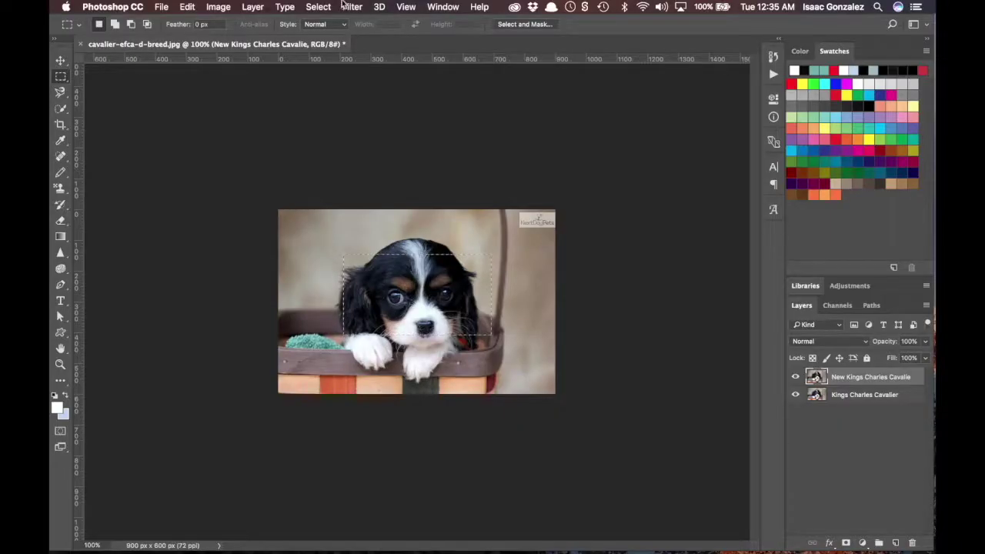
# - Copy the selected face area and paste it in place on a new layer
pyautogui.click(188, 6)
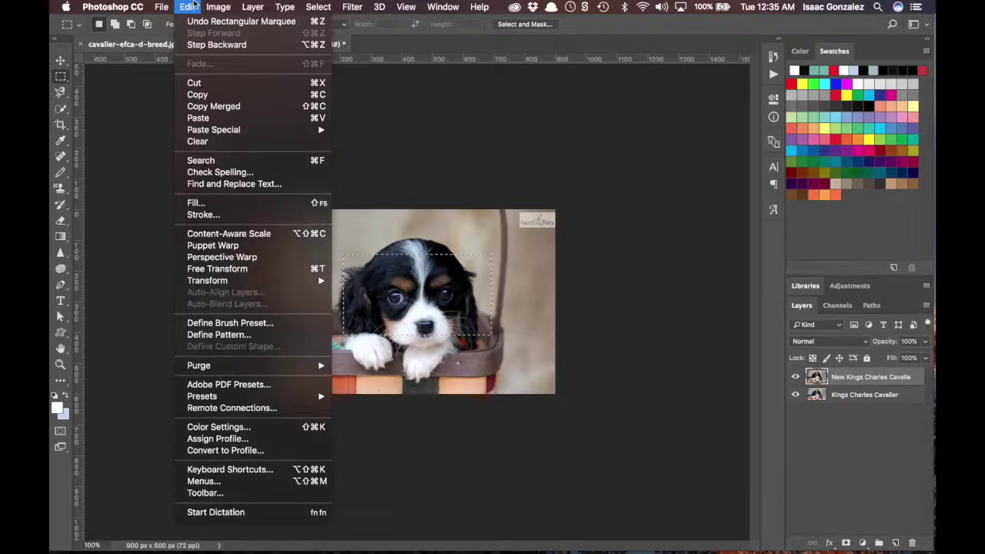
pyautogui.click(197, 94)
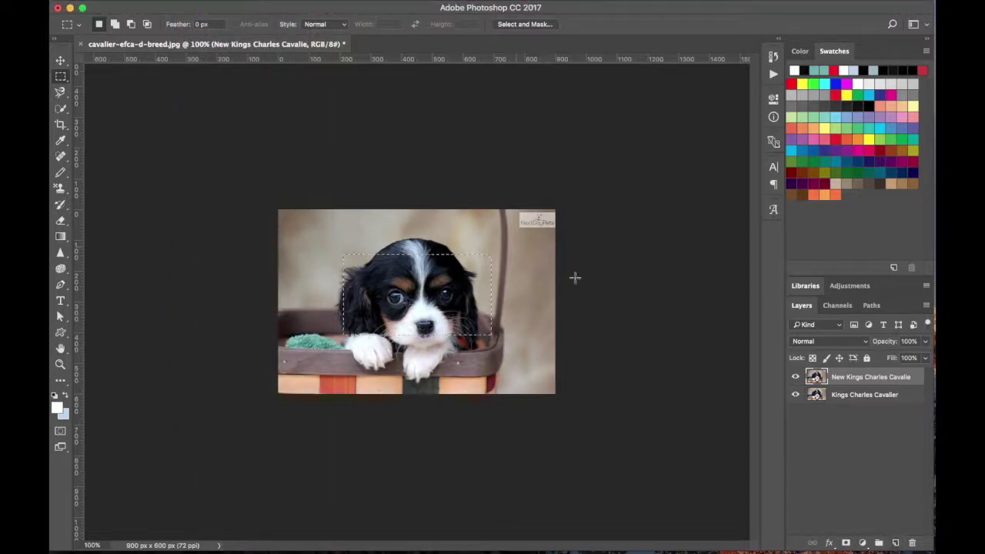
pyautogui.click(894, 543)
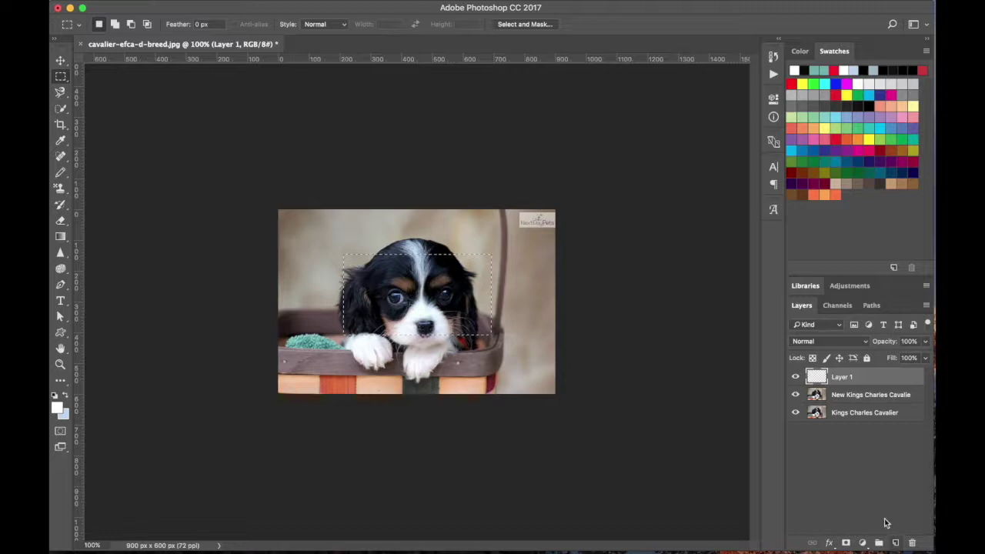
pyautogui.click(189, 6)
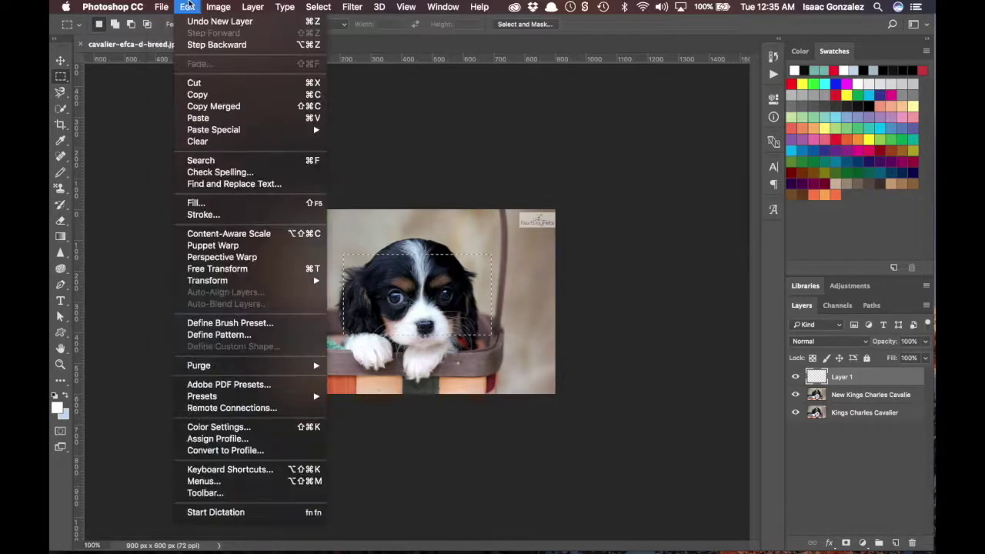
pyautogui.moveTo(228, 132)
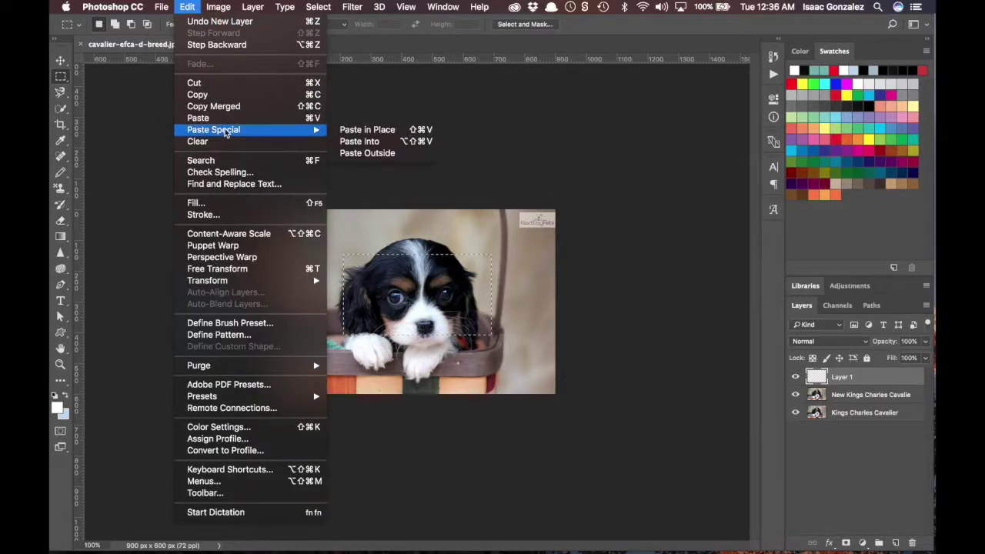
pyautogui.click(361, 134)
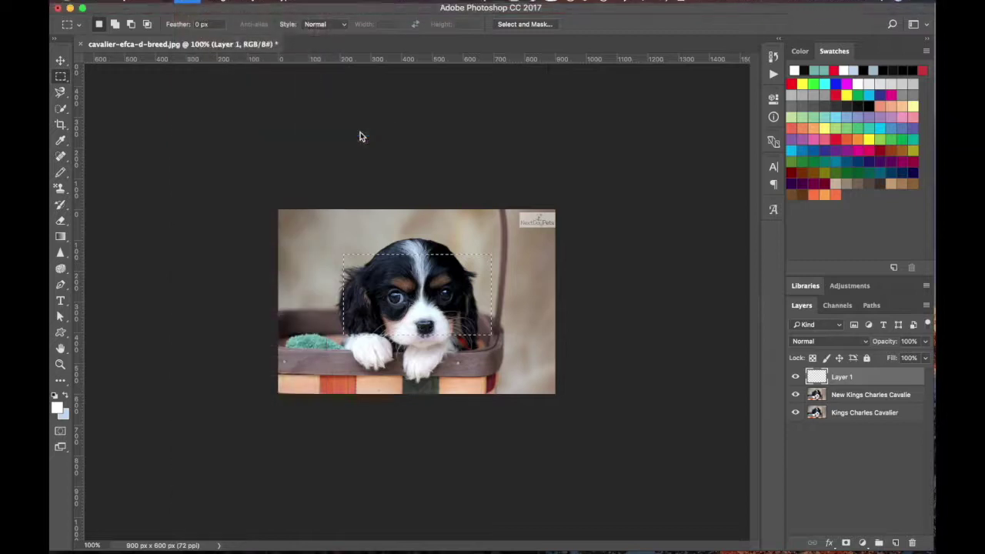
# - Hide both full photo layers to isolate the pasted face piece, and select its layer
pyautogui.click(815, 397)
pyautogui.click(816, 415)
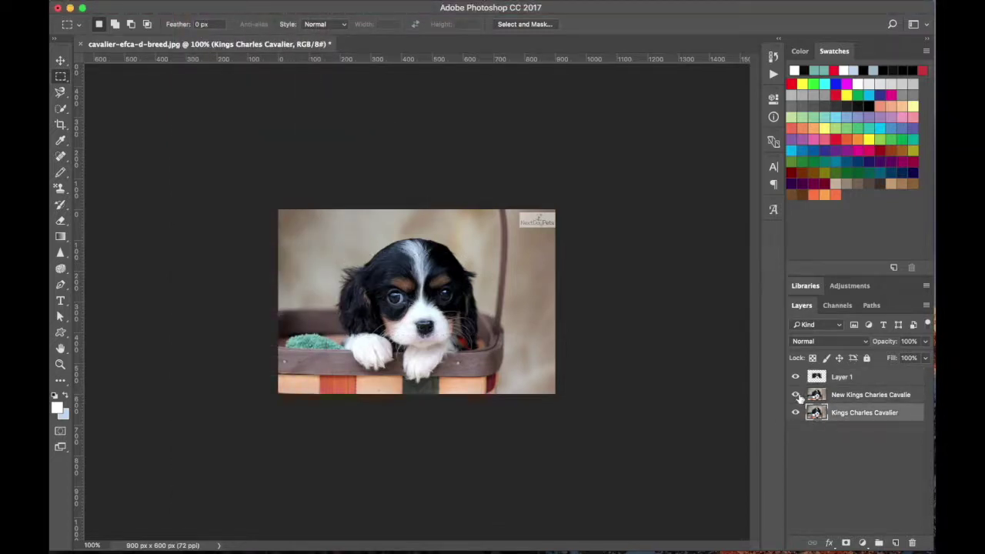
pyautogui.click(796, 412)
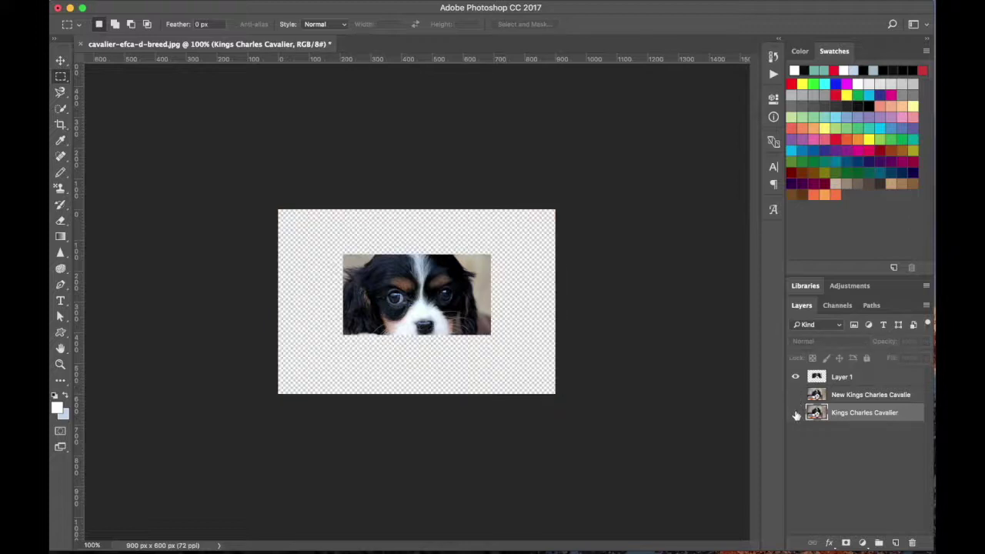
pyautogui.click(817, 377)
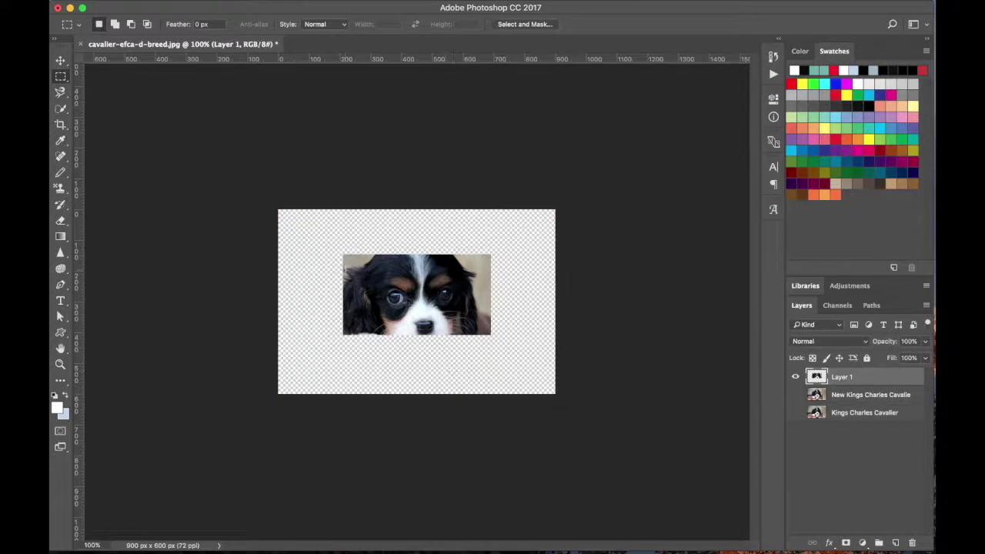
# - Show the New Kings Charles Cavalie layer again and delete the pasted face layer
pyautogui.click(796, 395)
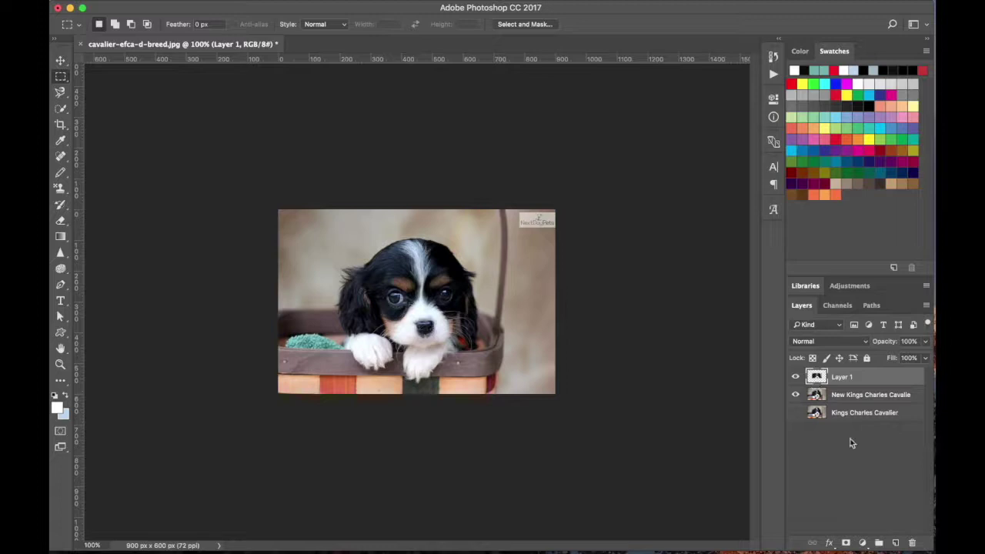
pyautogui.click(912, 542)
pyautogui.click(584, 191)
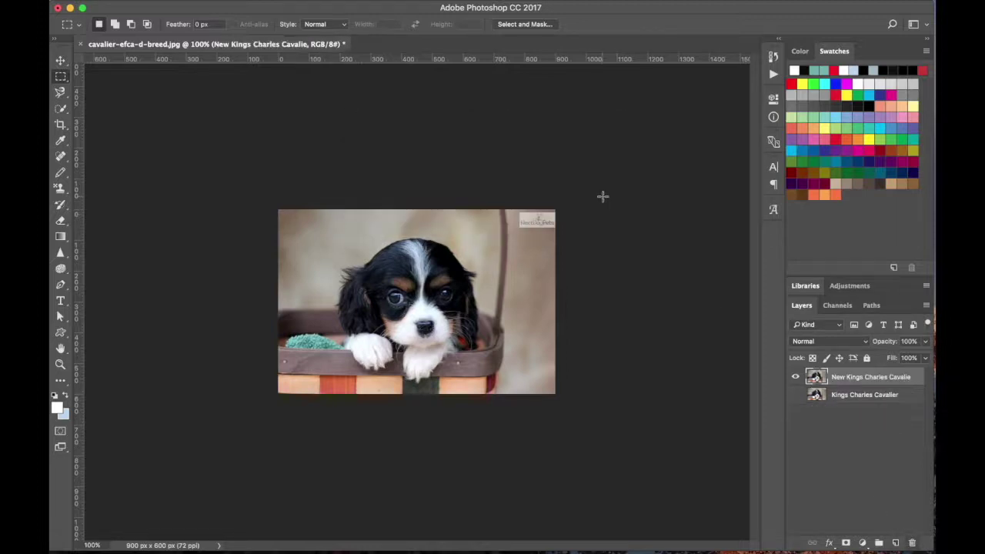
# - Try an elliptical selection around the puppy's head with the Elliptical Marquee tool, and deselect it
pyautogui.rightClick(63, 81)
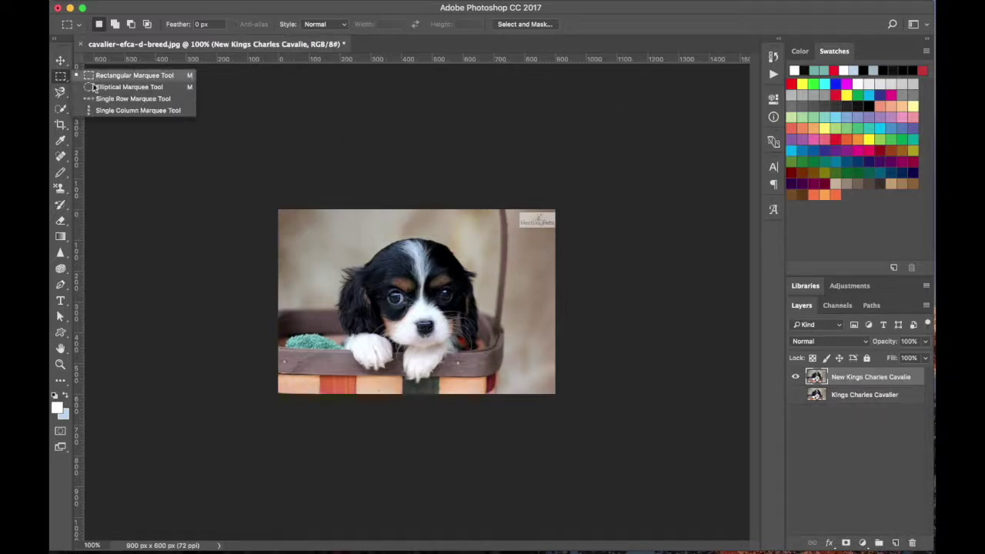
pyautogui.click(98, 89)
pyautogui.moveTo(350, 256); pyautogui.dragTo(528, 362)
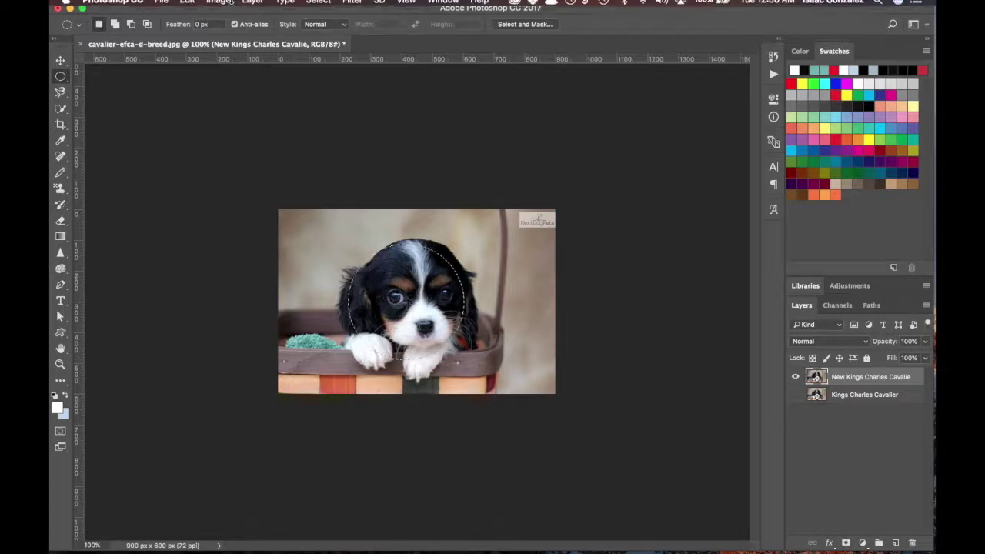
pyautogui.click(327, 8)
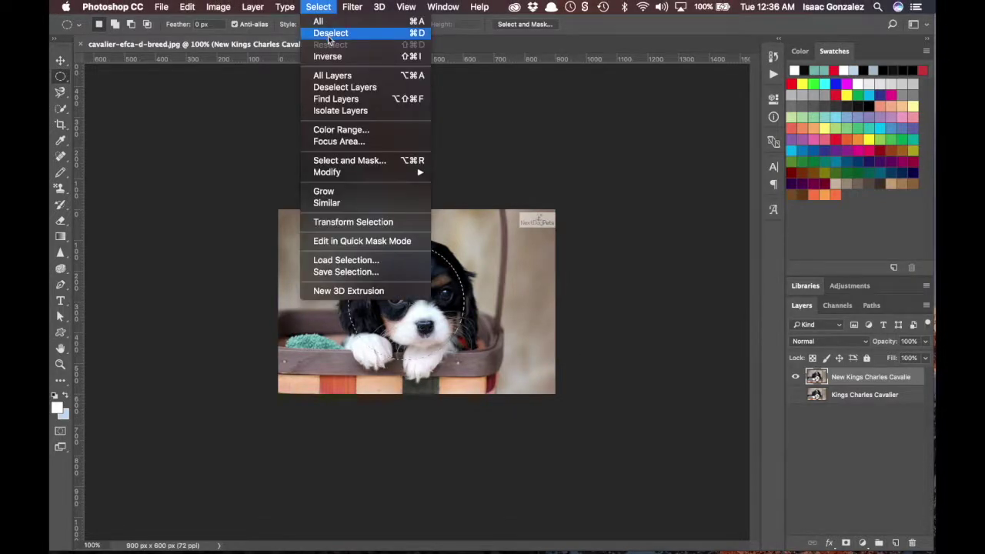
pyautogui.click(420, 33)
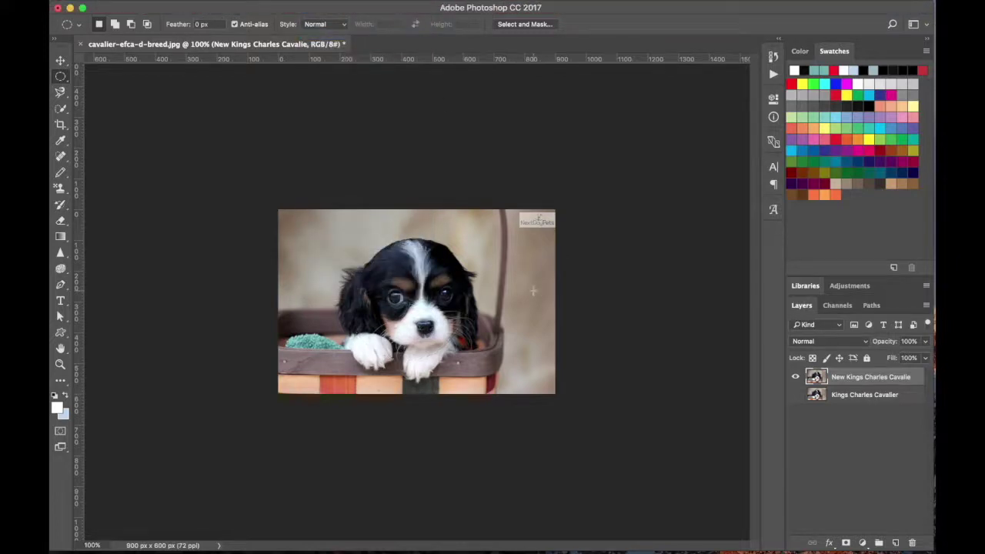
# - Try a freehand selection around the puppy with the Lasso tool, and clear it
pyautogui.click(61, 77)
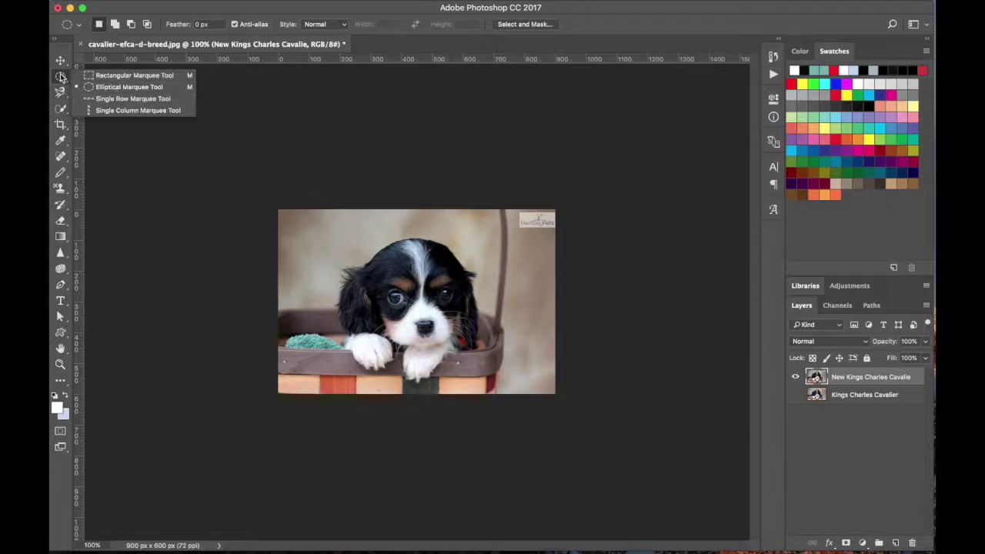
pyautogui.click(61, 77)
pyautogui.click(62, 93)
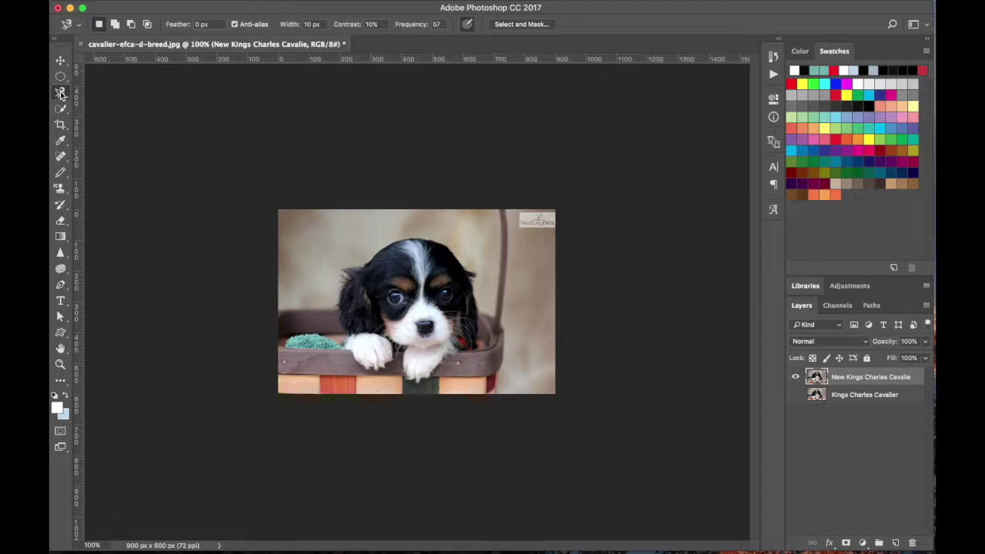
pyautogui.click(62, 93)
pyautogui.click(62, 93)
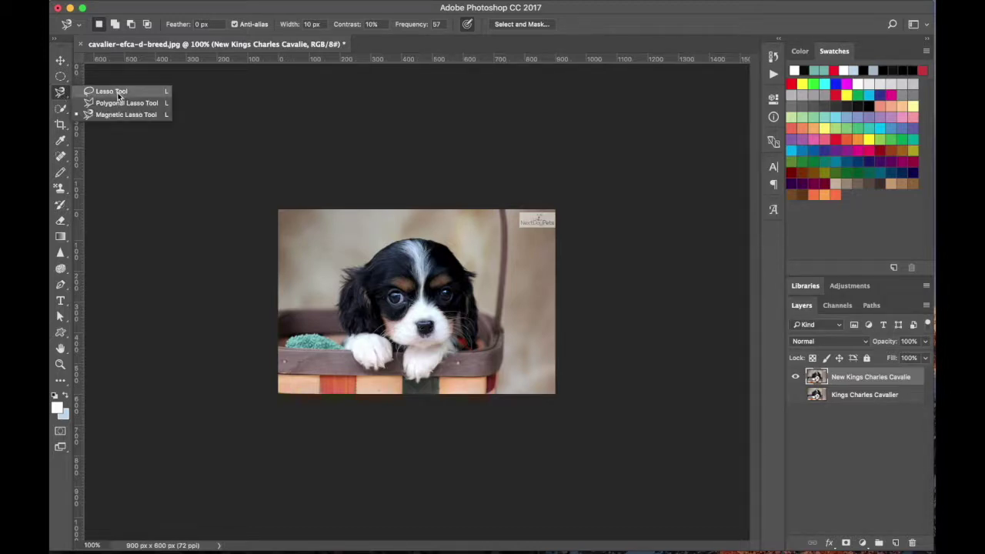
pyautogui.click(117, 93)
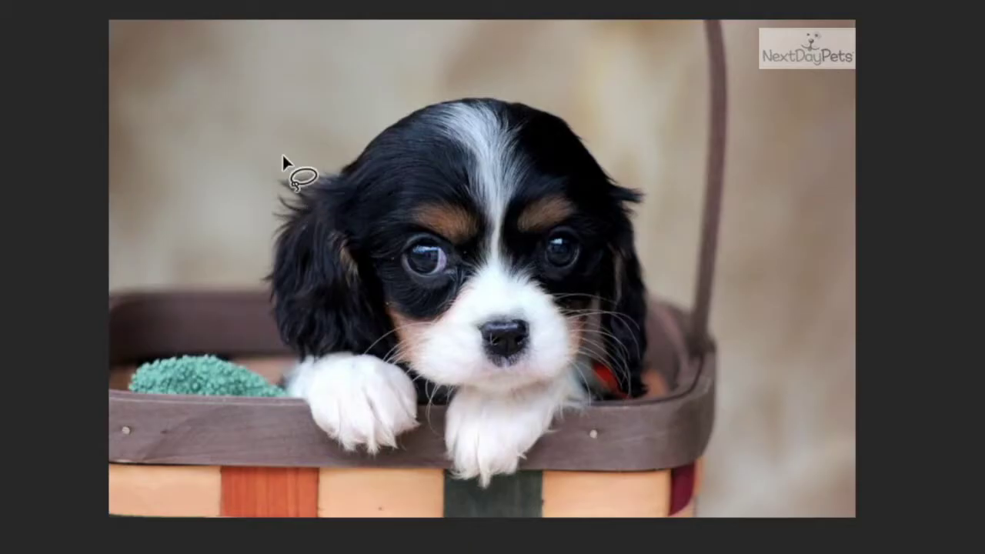
pyautogui.moveTo(341, 261); pyautogui.dragTo(363, 235)
pyautogui.moveTo(340, 94)
pyautogui.mouseDown()
pyautogui.moveTo(581, 58)
pyautogui.moveTo(707, 177)
pyautogui.moveTo(716, 287)
pyautogui.moveTo(653, 277)
pyautogui.moveTo(627, 338)
pyautogui.moveTo(694, 381)
pyautogui.moveTo(766, 410)
pyautogui.moveTo(673, 453)
pyautogui.moveTo(603, 458)
pyautogui.moveTo(533, 397)
pyautogui.moveTo(481, 376)
pyautogui.moveTo(360, 375)
pyautogui.moveTo(213, 310)
pyautogui.moveTo(201, 200)
pyautogui.moveTo(221, 179)
pyautogui.moveTo(267, 189)
pyautogui.moveTo(283, 215)
pyautogui.moveTo(356, 168)
pyautogui.moveTo(335, 169)
pyautogui.moveTo(374, 121)
pyautogui.moveTo(510, 93)
pyautogui.moveTo(557, 96)
pyautogui.moveTo(630, 179)
pyautogui.moveTo(633, 196)
pyautogui.moveTo(610, 231)
pyautogui.moveTo(590, 232)
pyautogui.moveTo(630, 232)
pyautogui.moveTo(650, 353)
pyautogui.moveTo(569, 381)
pyautogui.moveTo(540, 414)
pyautogui.moveTo(442, 434)
pyautogui.moveTo(434, 391)
pyautogui.moveTo(387, 347)
pyautogui.moveTo(355, 368)
pyautogui.mouseUp()
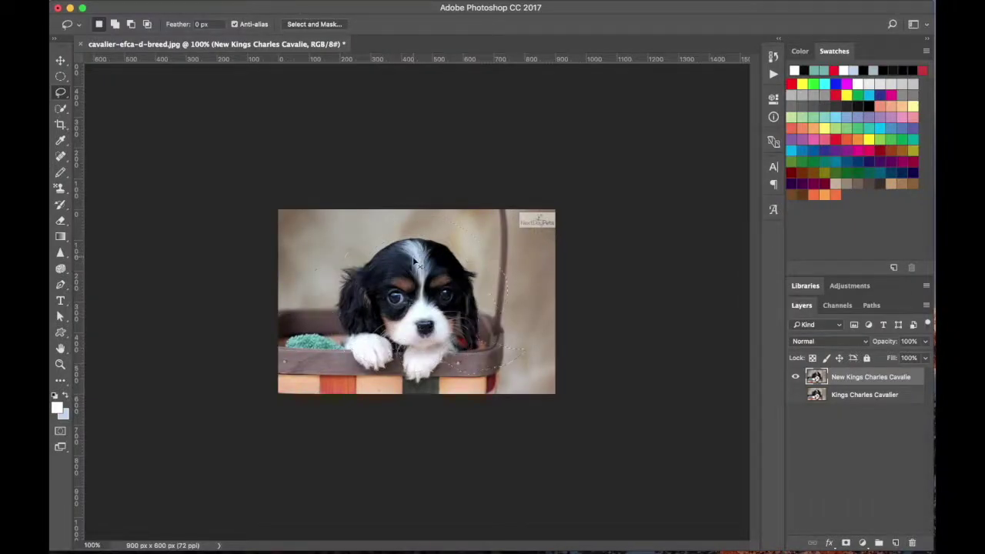
# - Try a straight-edged selection around the puppy and part of the basket with the Polygonal Lasso tool, and deselect it
pyautogui.click(61, 94)
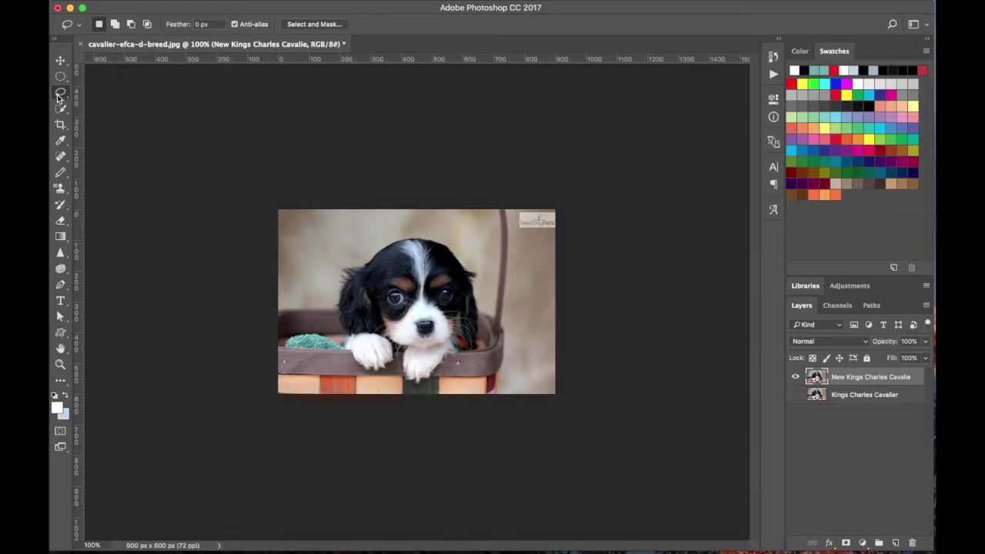
pyautogui.click(107, 100)
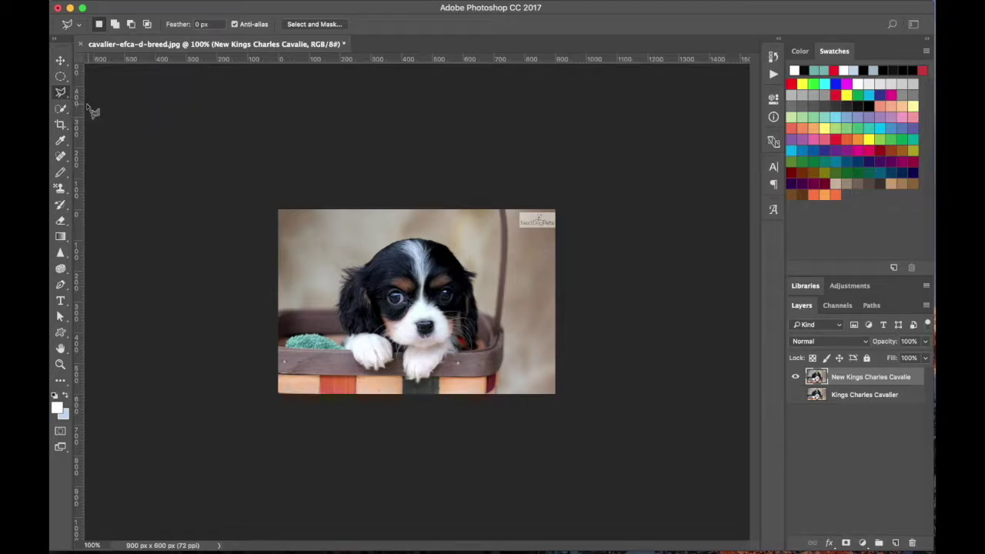
pyautogui.click(365, 229)
pyautogui.click(467, 221)
pyautogui.click(514, 301)
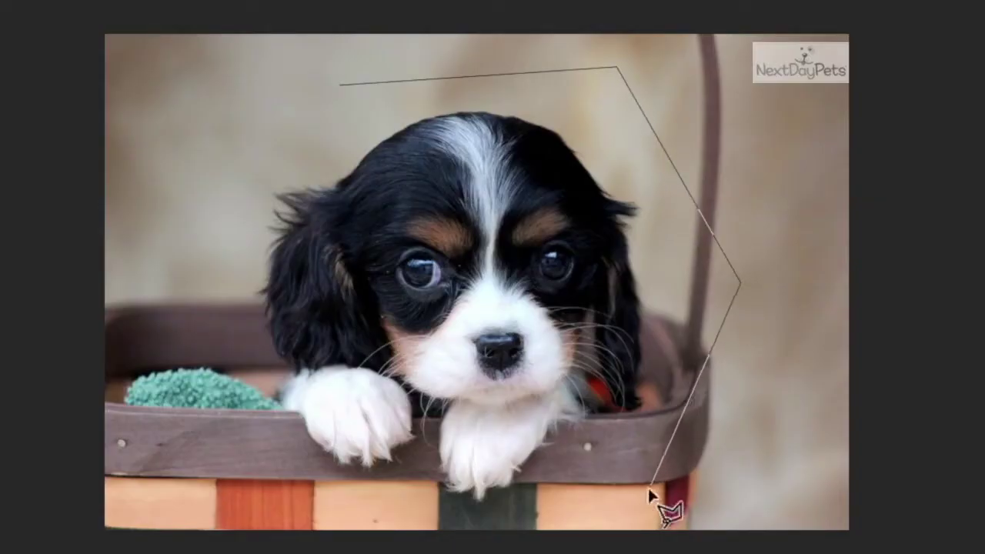
pyautogui.click(650, 487)
pyautogui.click(395, 518)
pyautogui.click(147, 462)
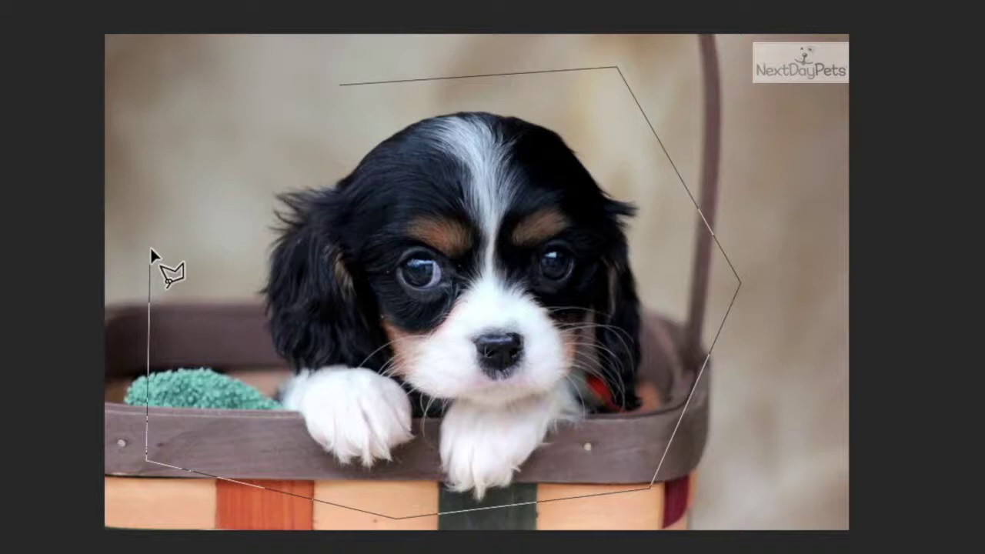
pyautogui.click(154, 103)
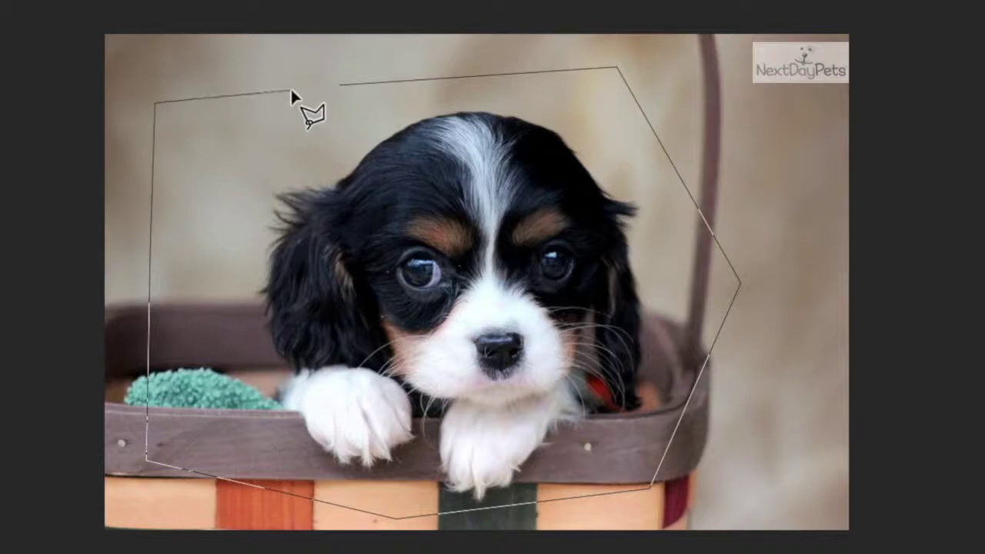
pyautogui.click(339, 83)
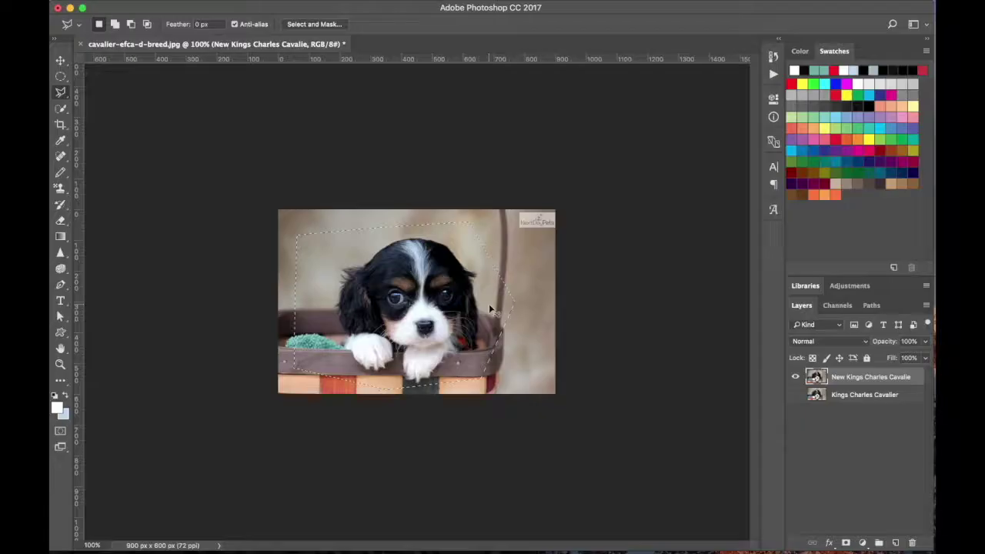
pyautogui.press('super+d')
# - Try tracing the top edge of the puppy's head with the Magnetic Lasso tool, and cancel the trace
pyautogui.moveTo(61, 103); pyautogui.dragTo(86, 114)
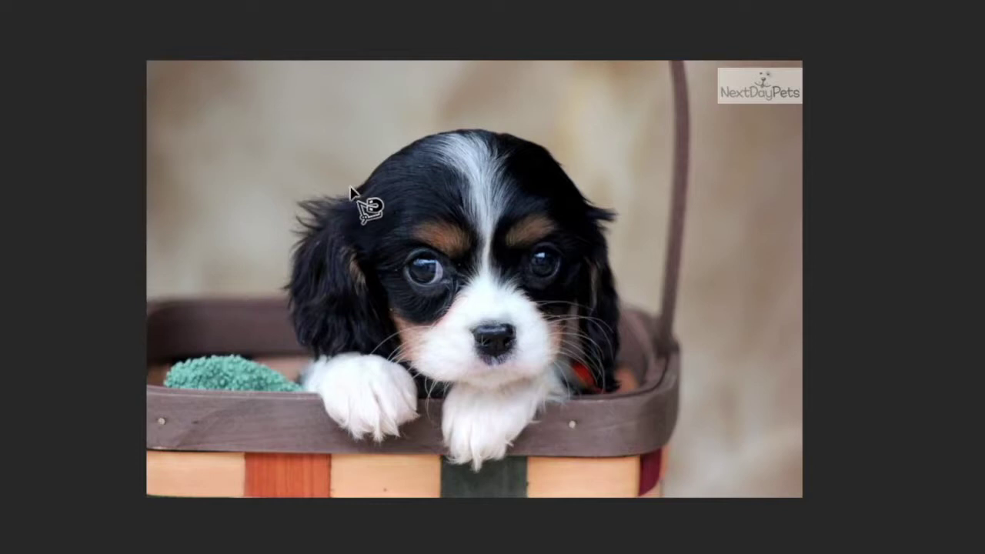
pyautogui.click(351, 190)
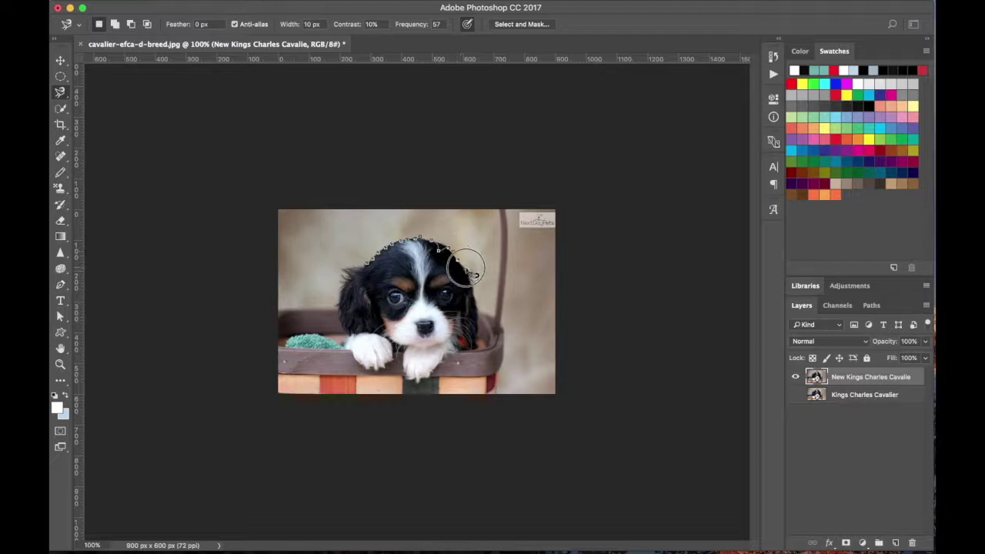
pyautogui.press('Escape')
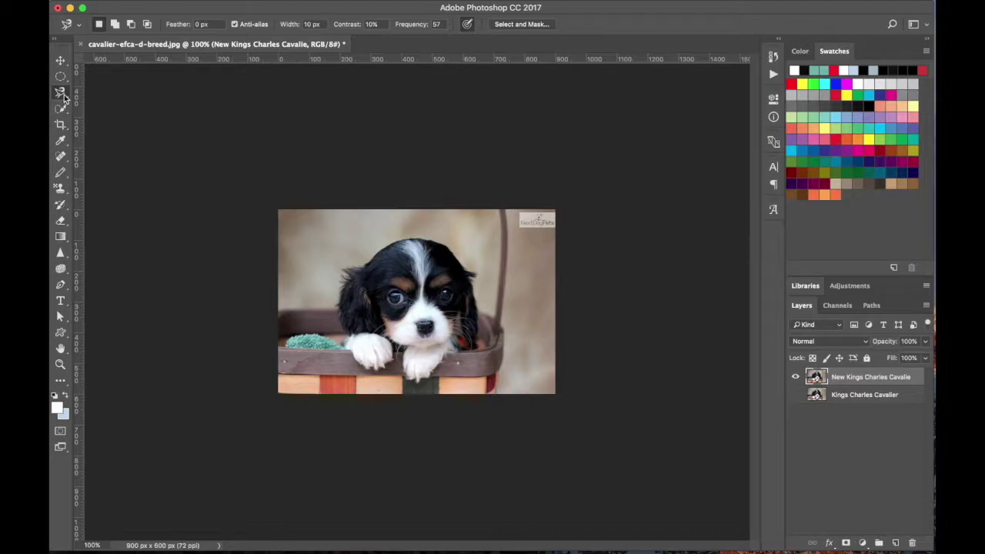
# - Select the puppy's head, ears and both front paws with the Quick Selection tool
pyautogui.moveTo(61, 107); pyautogui.dragTo(106, 112)
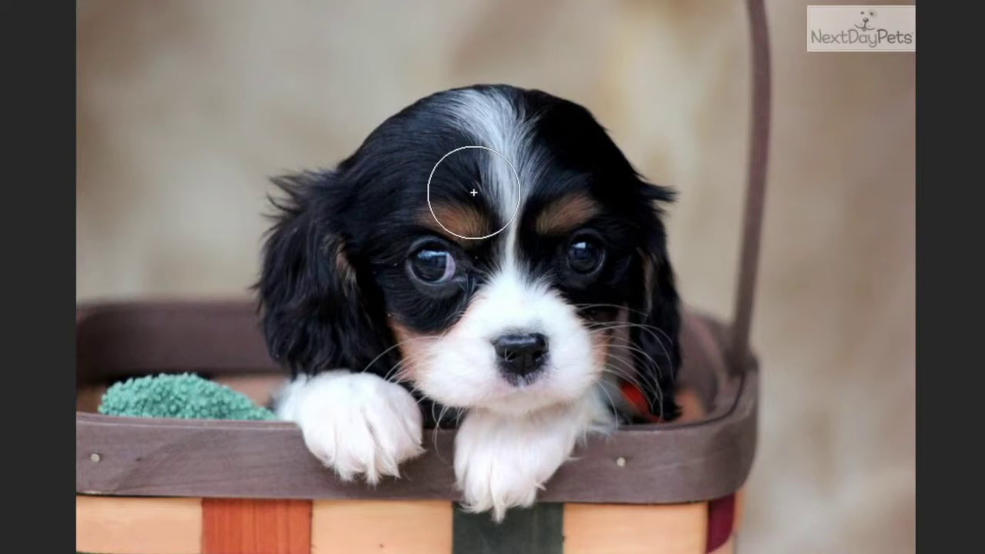
pyautogui.moveTo(406, 269); pyautogui.dragTo(428, 277)
pyautogui.moveTo(534, 197)
pyautogui.mouseDown()
pyautogui.moveTo(529, 298)
pyautogui.moveTo(536, 349)
pyautogui.mouseUp()
pyautogui.moveTo(626, 318); pyautogui.dragTo(623, 330)
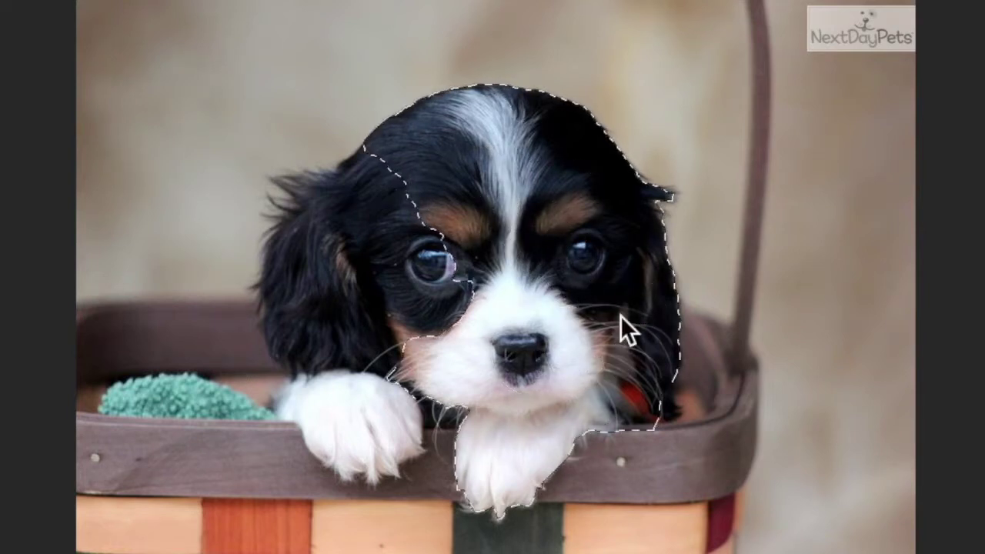
pyautogui.moveTo(390, 293); pyautogui.dragTo(387, 308)
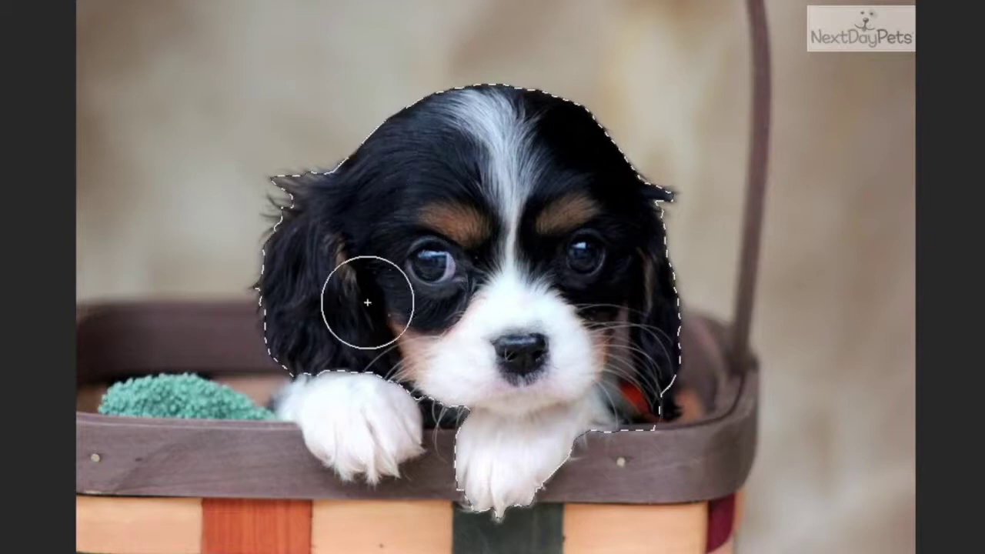
pyautogui.click(350, 387)
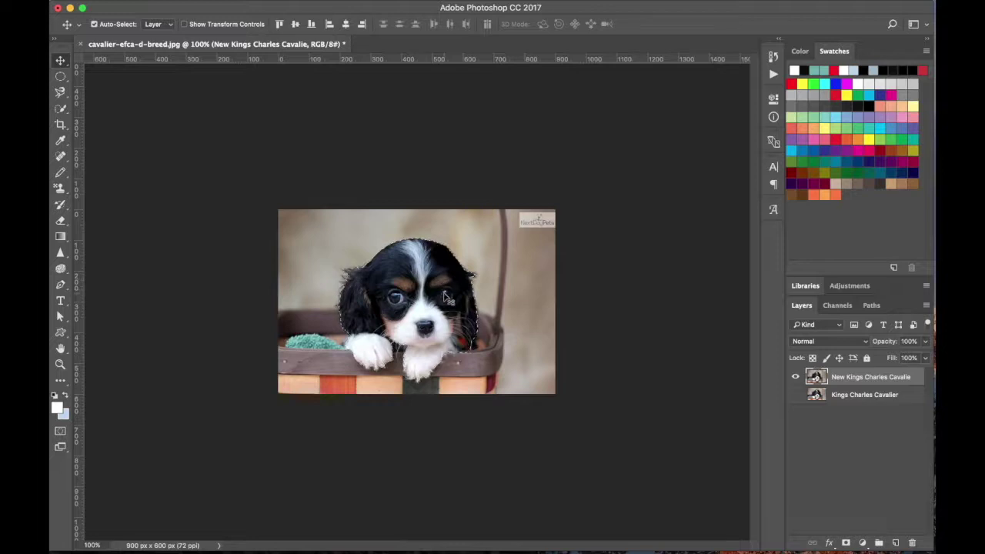
# - Copy the selected puppy, paste it in place on a new layer, and hide the New Kings Charles Cavalie layer
pyautogui.moveTo(225, 4)
pyautogui.click(188, 6)
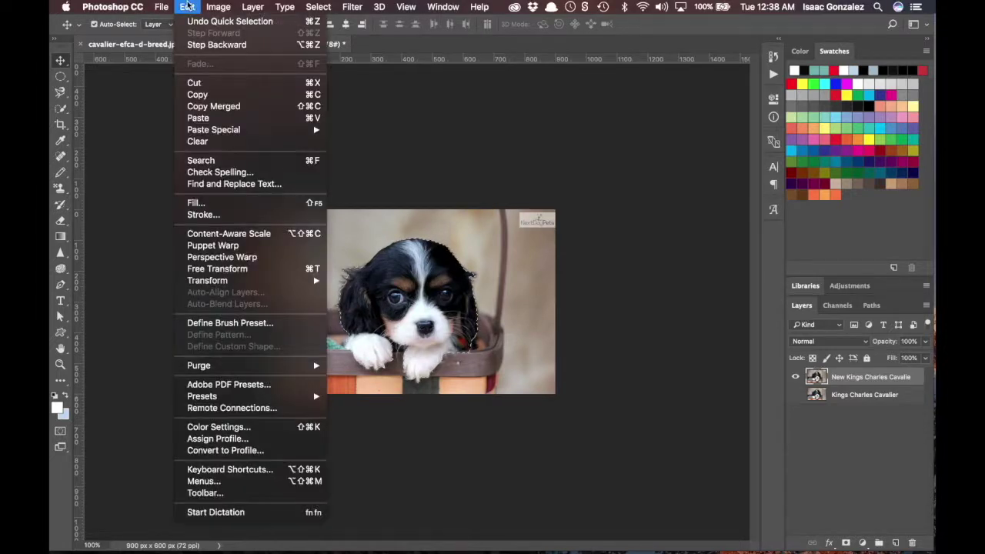
pyautogui.click(198, 95)
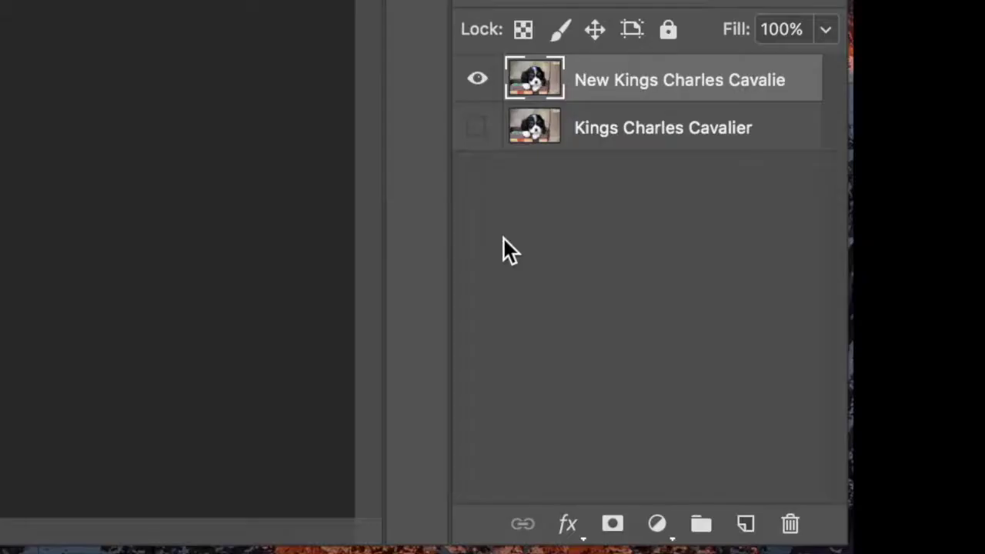
pyautogui.click(746, 523)
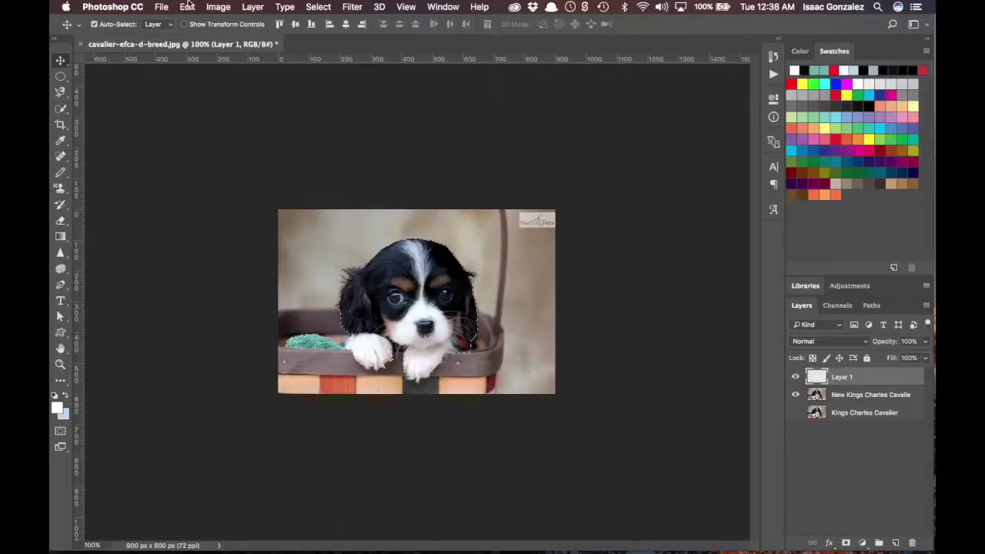
pyautogui.click(187, 7)
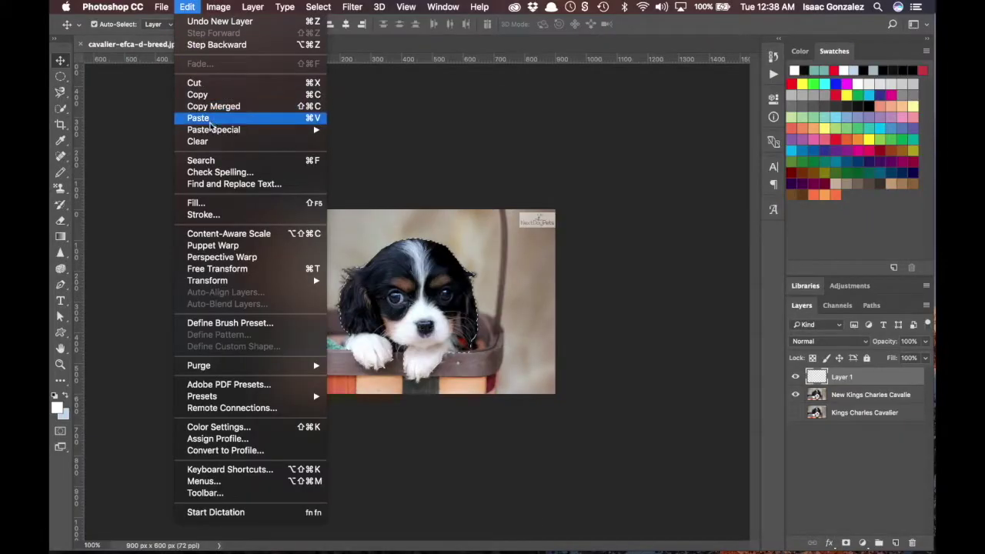
pyautogui.moveTo(214, 131)
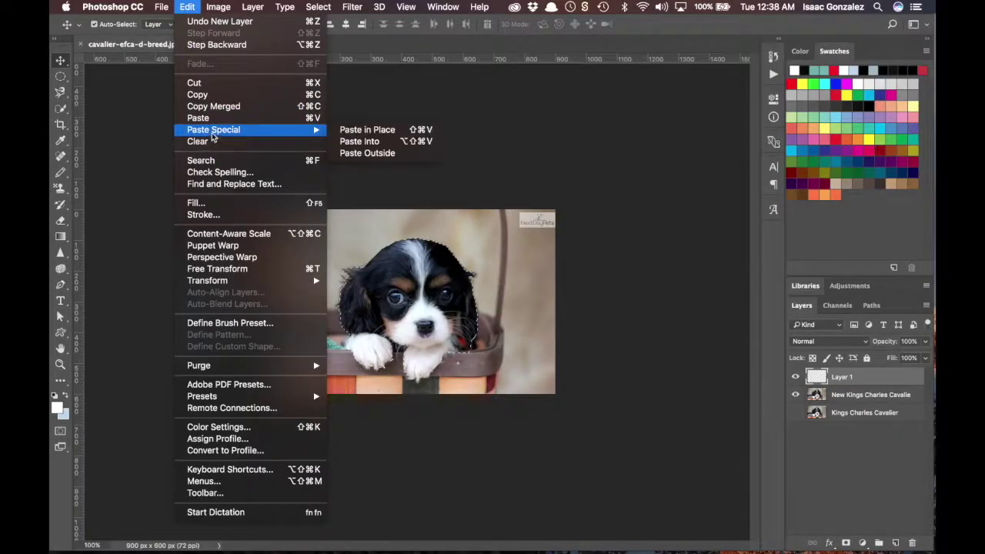
pyautogui.click(362, 130)
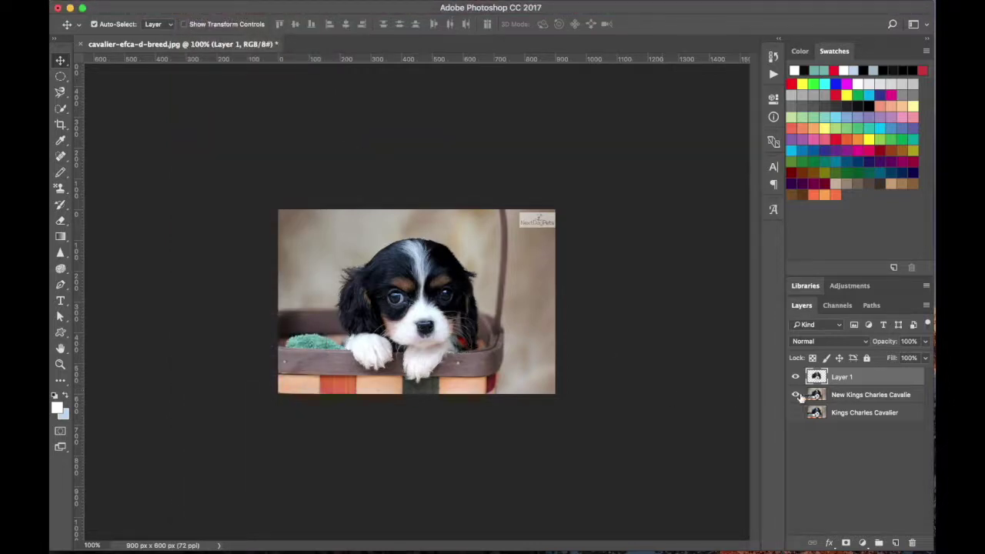
pyautogui.click(795, 395)
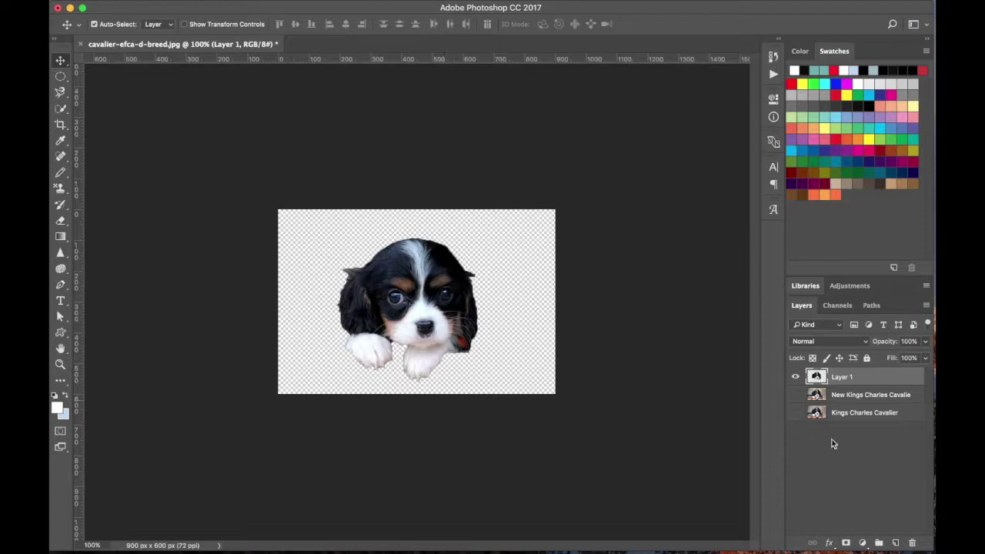
# - Rename the pasted cutout layer to Puppy Face and show the New Kings Charles Cavalie layer again
pyautogui.doubleClick(845, 379)
pyautogui.write('Puppy Face')
pyautogui.press('Return')
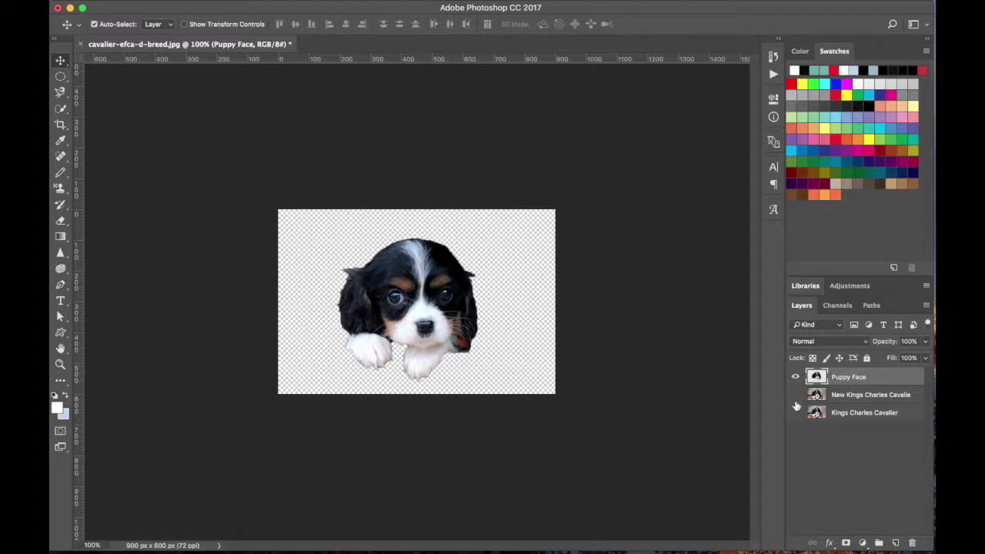
pyautogui.click(795, 394)
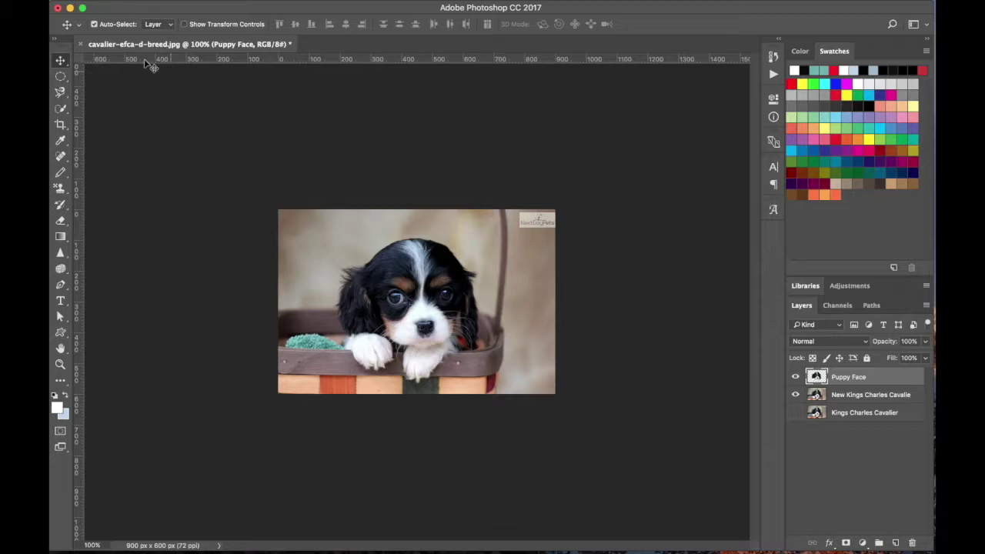
pyautogui.click(63, 110)
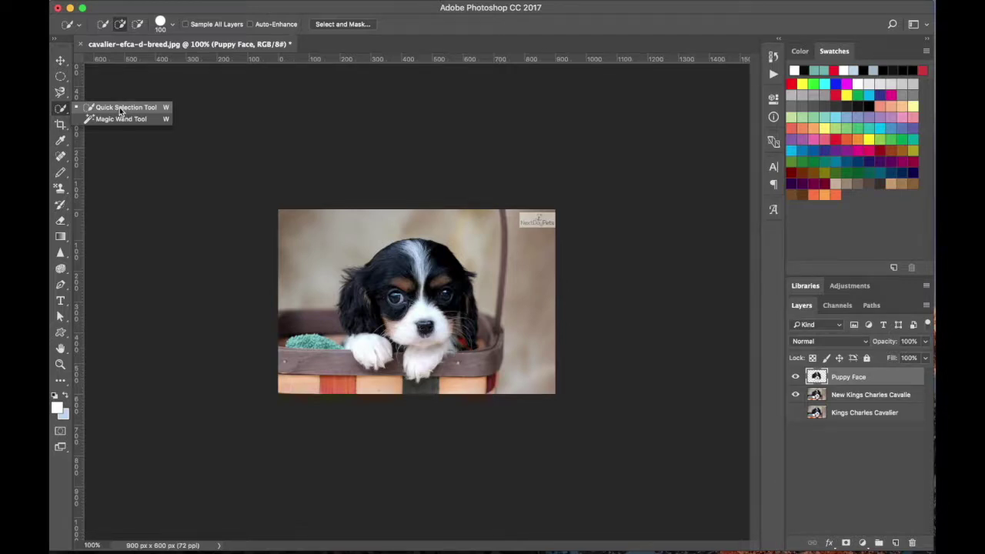
pyautogui.click(61, 110)
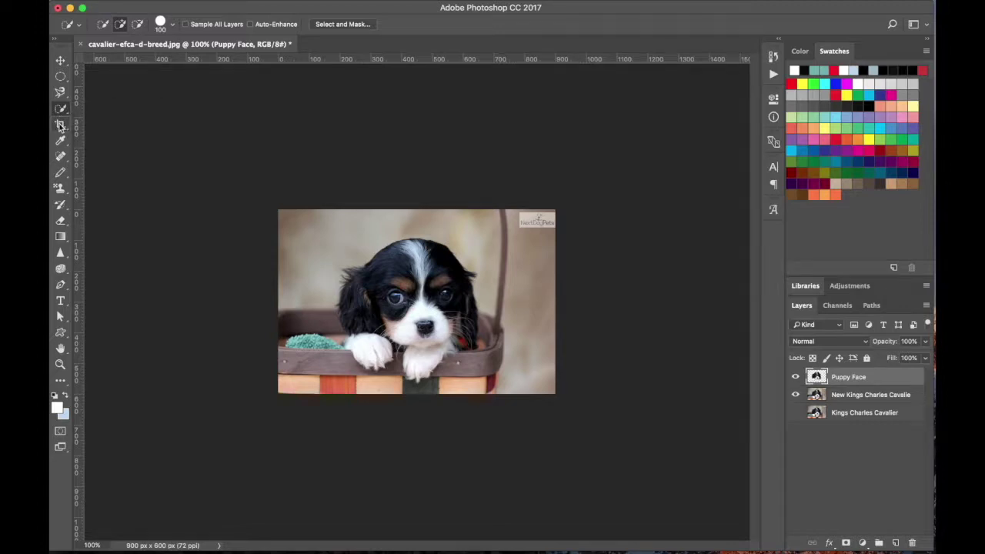
# - Crop off the photo's right edge with the Crop tool, leaving an image about 769 px wide
pyautogui.click(61, 125)
pyautogui.moveTo(60, 126); pyautogui.dragTo(86, 125)
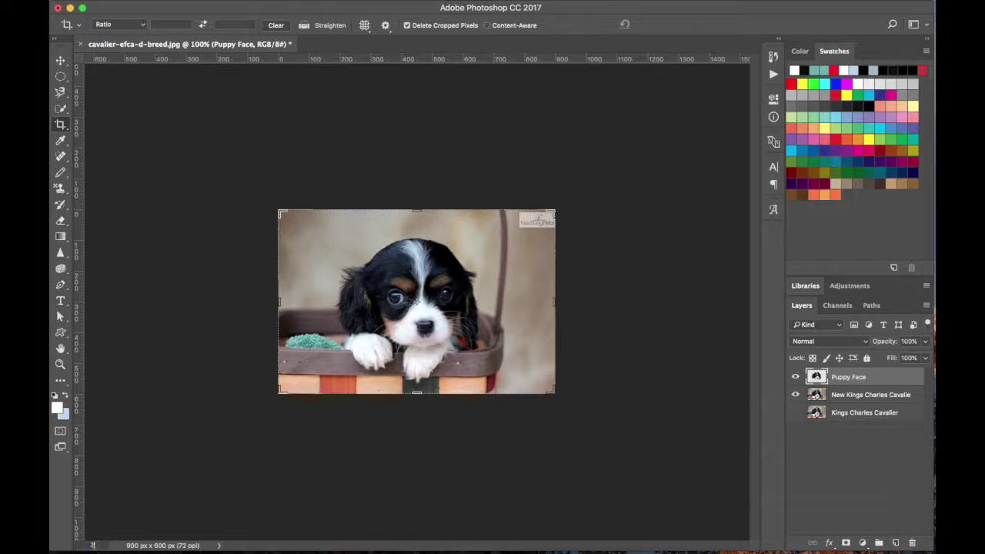
pyautogui.press('Return')
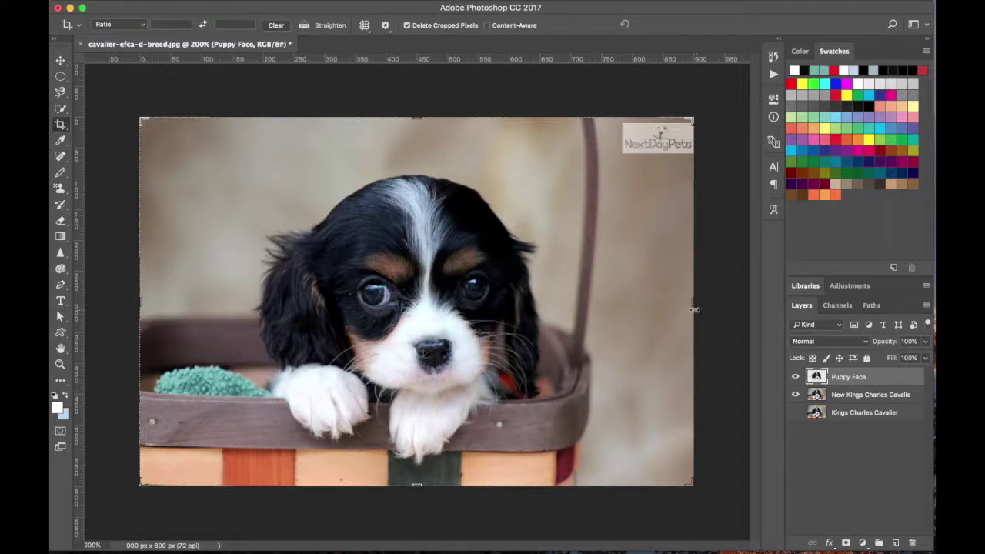
pyautogui.moveTo(693, 307); pyautogui.dragTo(652, 311)
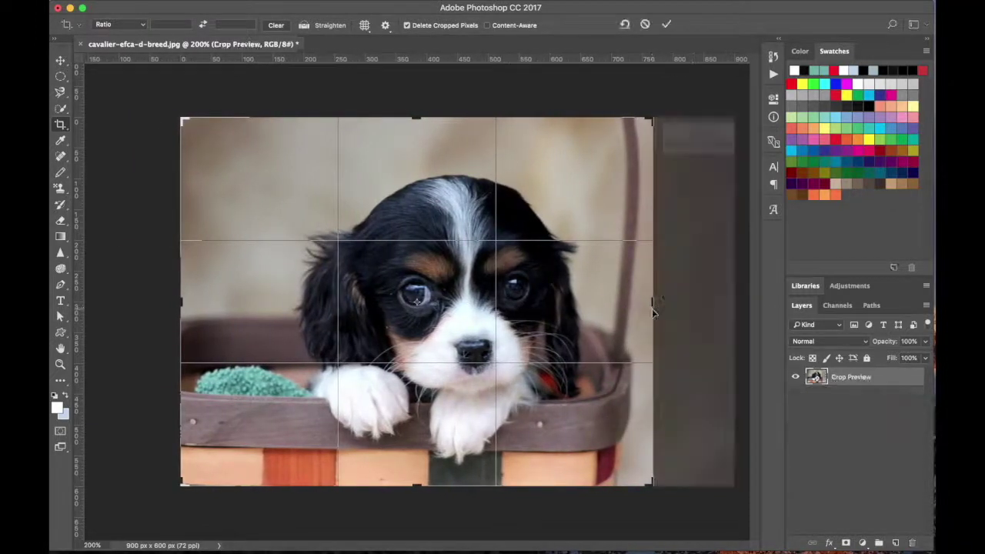
pyautogui.press('Return')
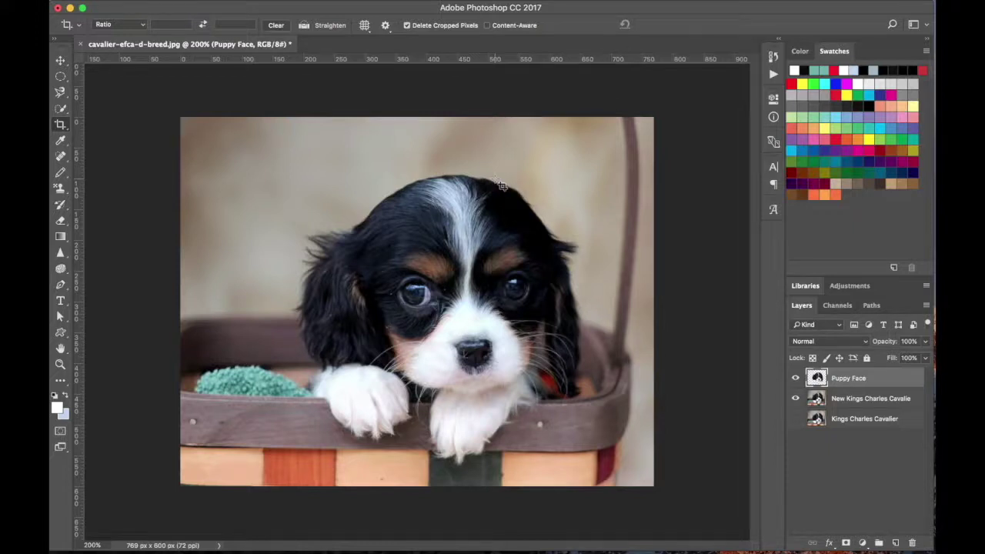
# - Undo the crop and set the zoom back to 100%
pyautogui.moveTo(337, 3)
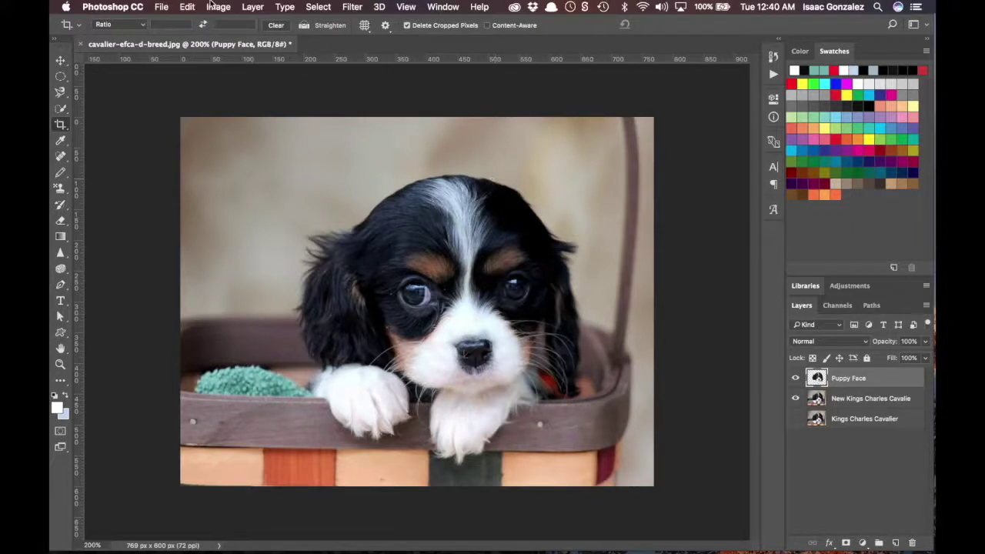
pyautogui.click(189, 7)
pyautogui.click(209, 21)
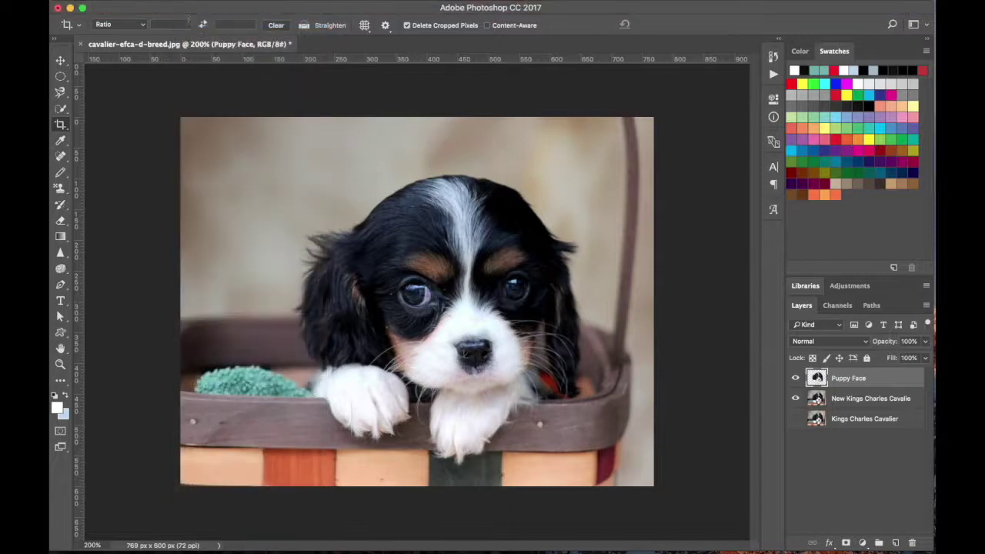
pyautogui.press('z')
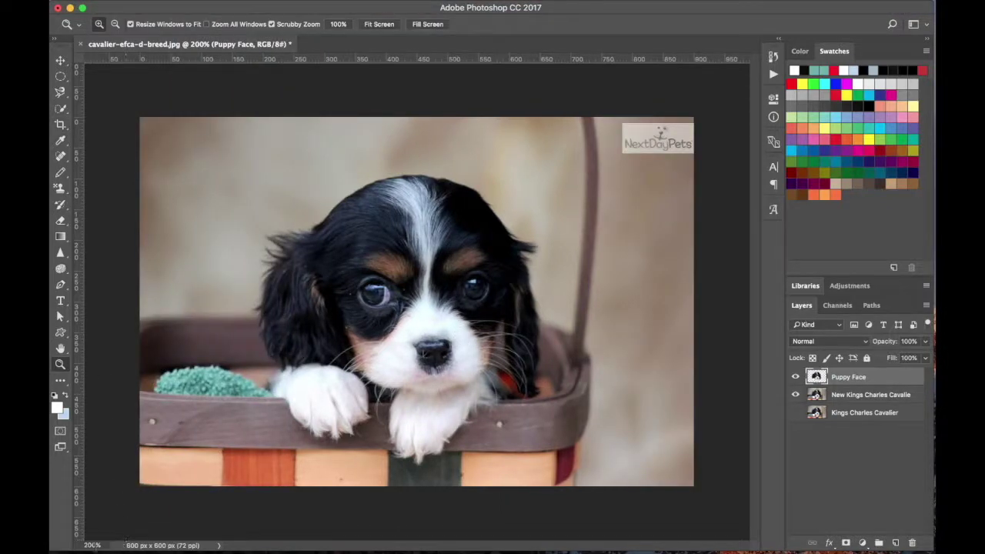
pyautogui.write('100')
pyautogui.press('Return')
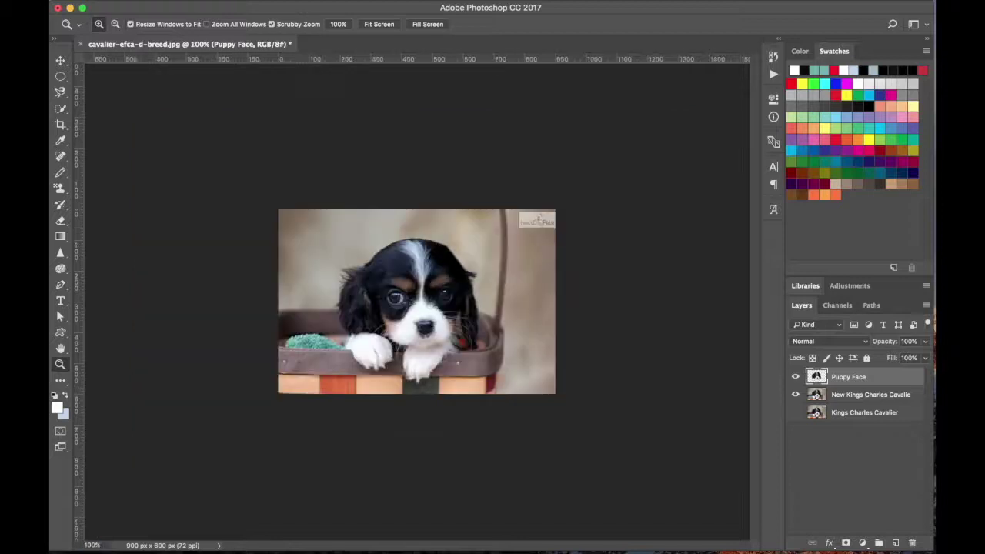
# - Show the Move and Crop tools again, review the Eyedropper's related tools, and keep the Eyedropper Tool active
pyautogui.click(56, 67)
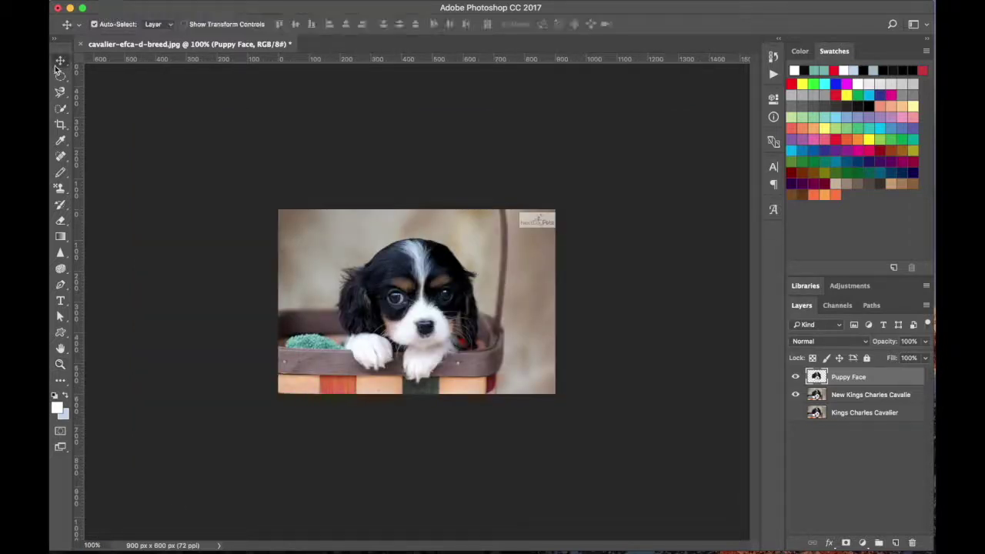
pyautogui.click(60, 124)
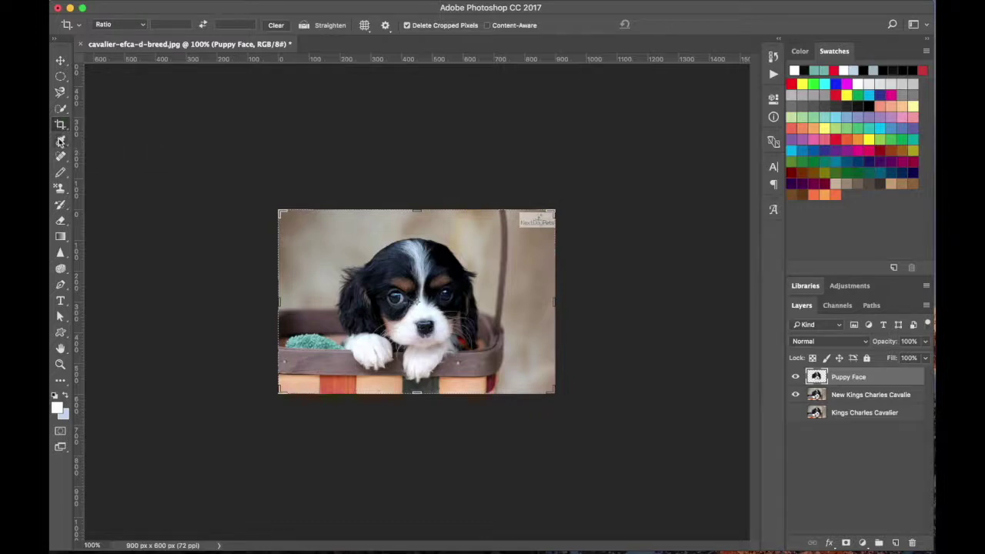
pyautogui.click(60, 141)
pyautogui.rightClick(60, 140)
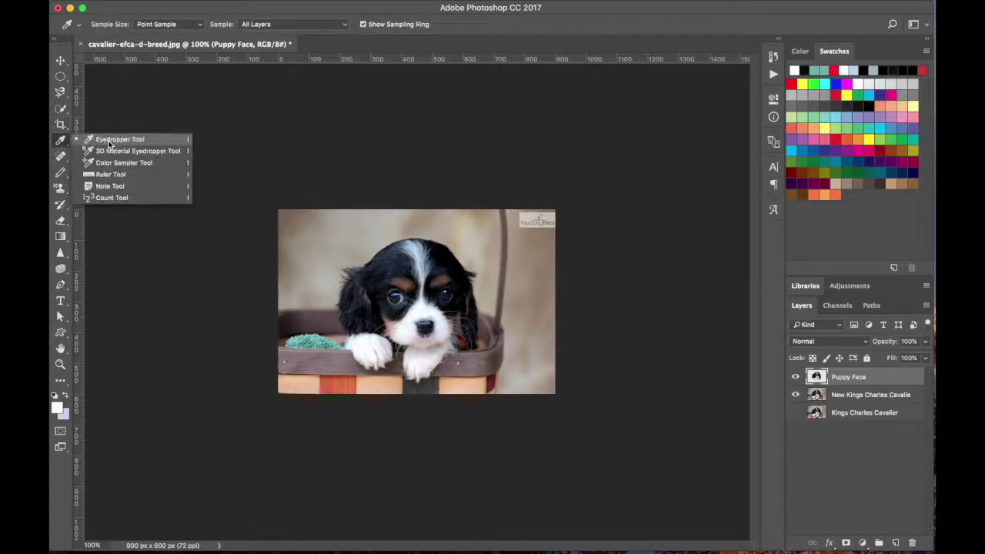
pyautogui.click(63, 145)
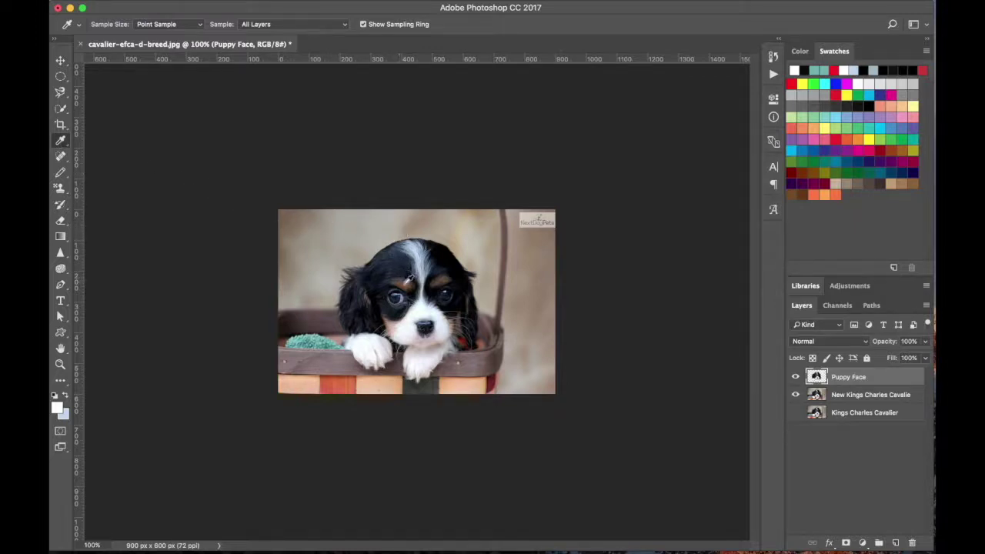
# - Sample foreground colors from the puppy's brown eyebrow, the teal blanket, the basket rim, and finally the basket's orange-red stripe
pyautogui.click(408, 281)
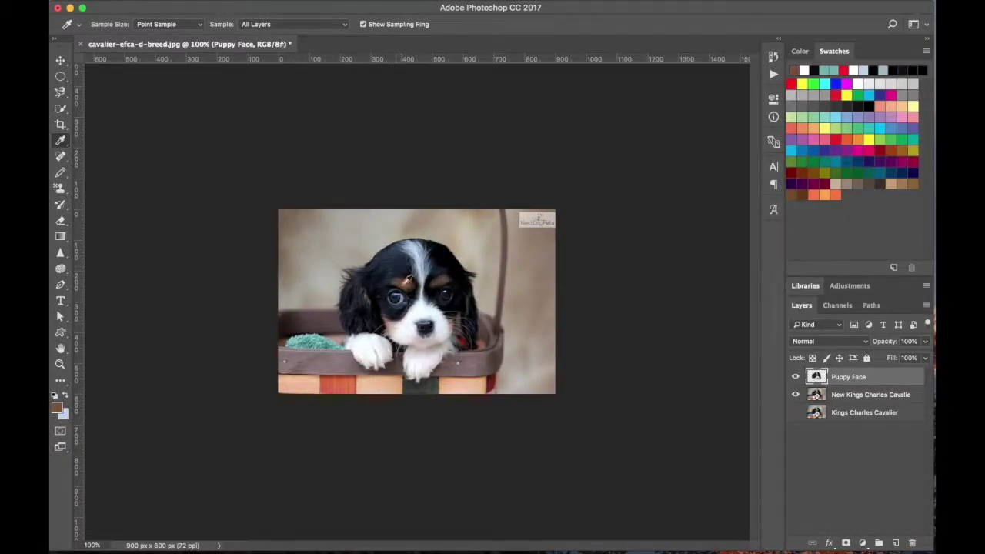
pyautogui.click(409, 280)
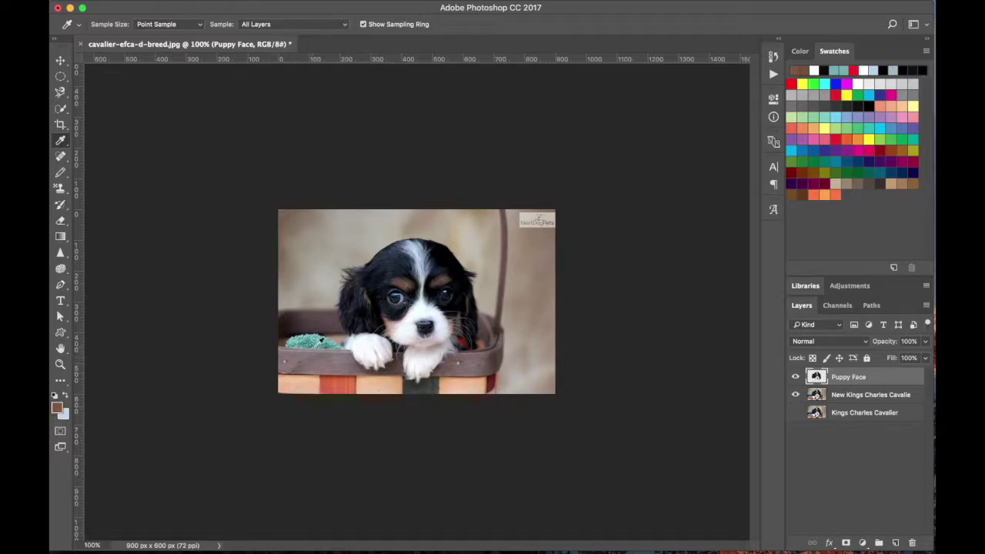
pyautogui.click(320, 340)
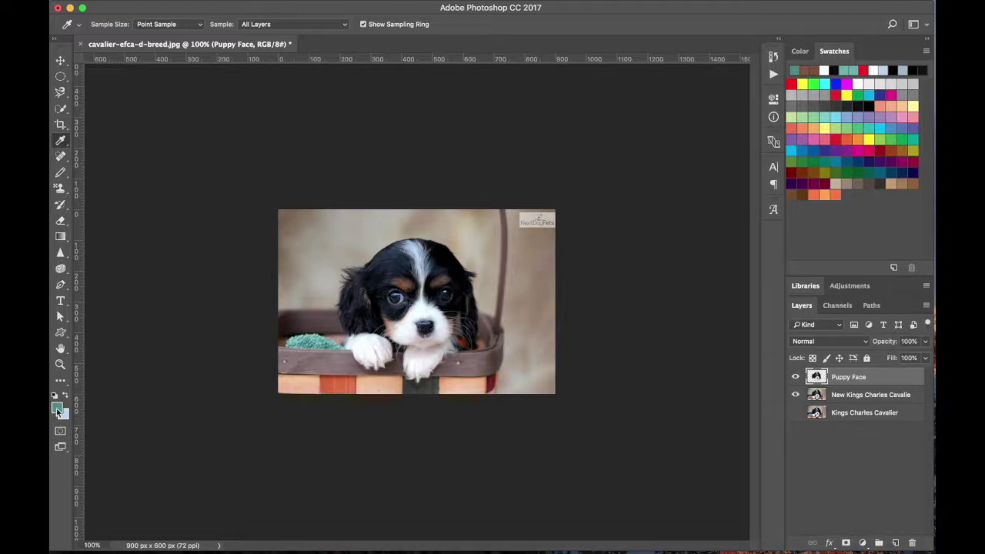
pyautogui.click(331, 364)
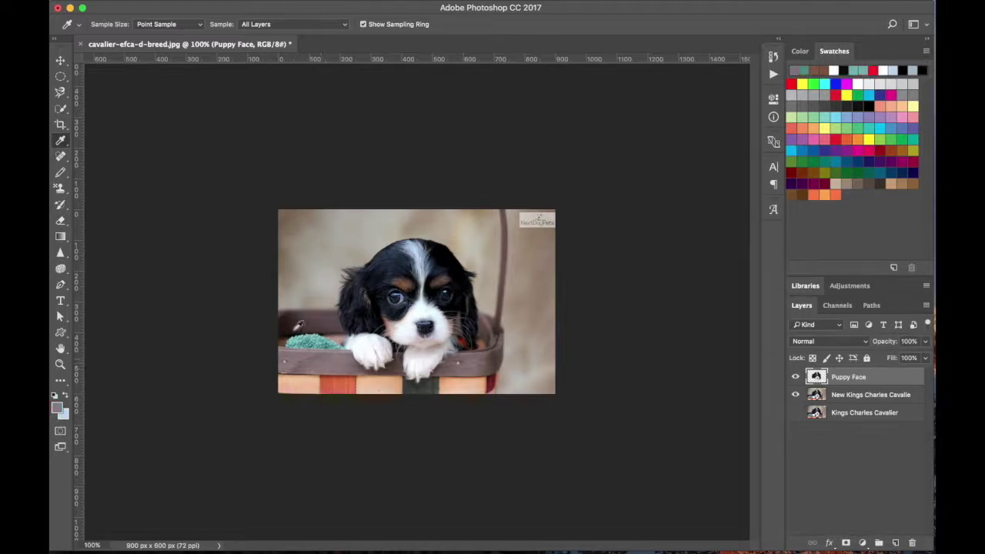
pyautogui.click(348, 378)
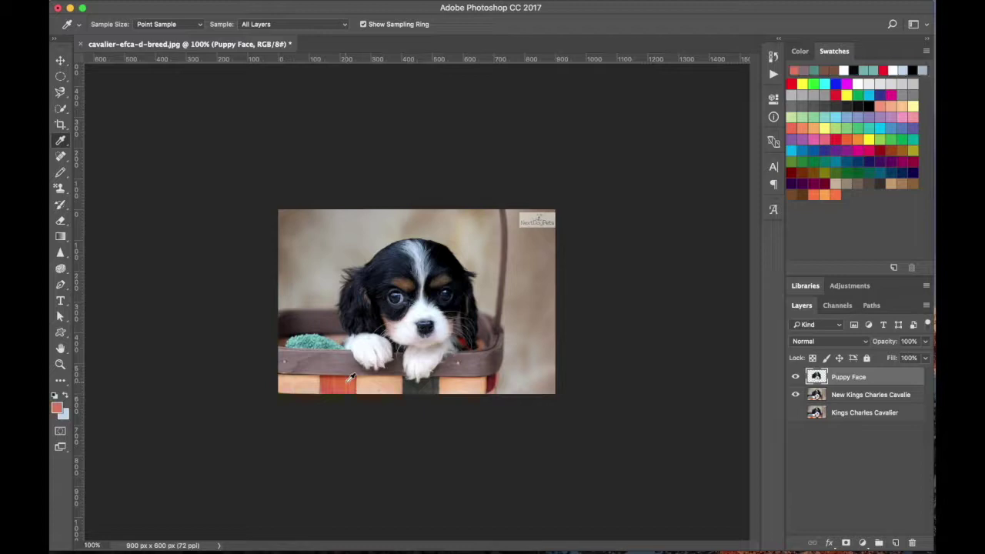
pyautogui.click(350, 377)
# - Select a small rectangle in the blurred background beside the puppy's head and fill it with the Foreground Color at 100% opacity
pyautogui.moveTo(61, 77); pyautogui.dragTo(91, 76)
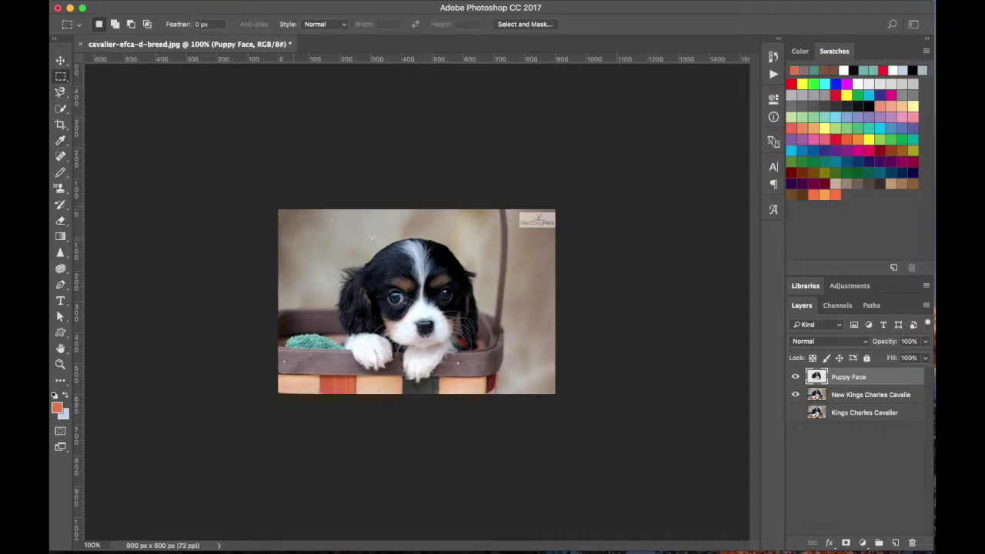
pyautogui.moveTo(298, 224); pyautogui.dragTo(346, 260)
pyautogui.moveTo(204, 4)
pyautogui.click(183, 6)
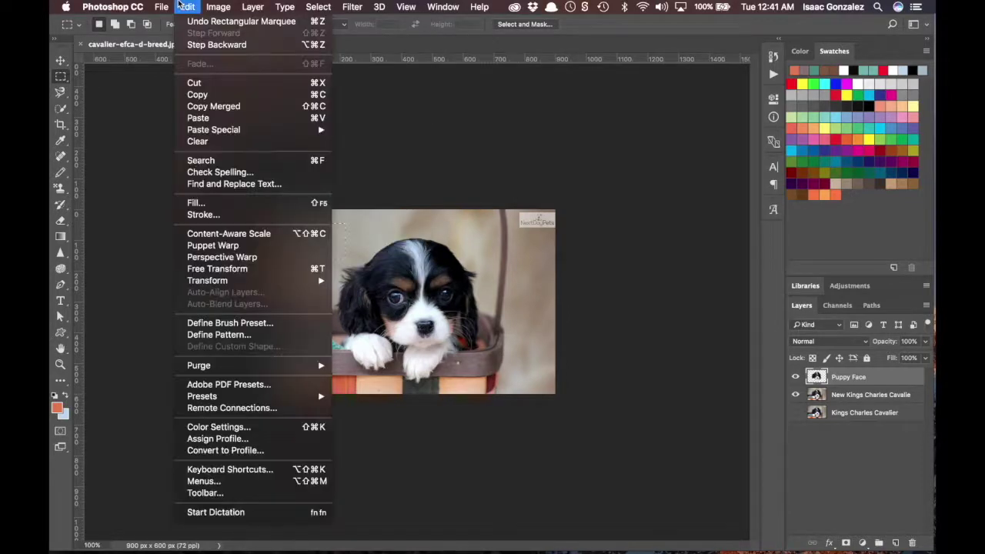
pyautogui.click(196, 202)
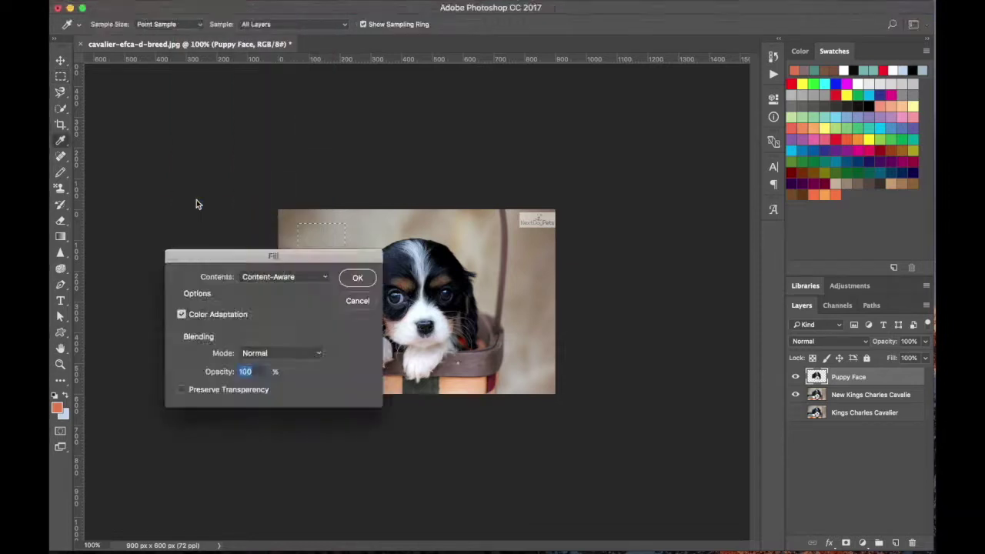
pyautogui.click(271, 279)
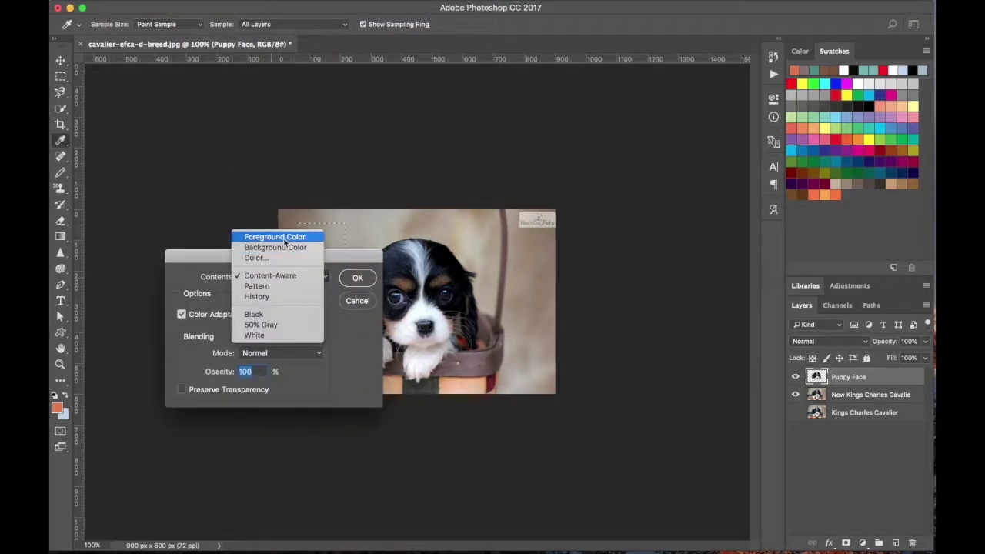
pyautogui.click(284, 241)
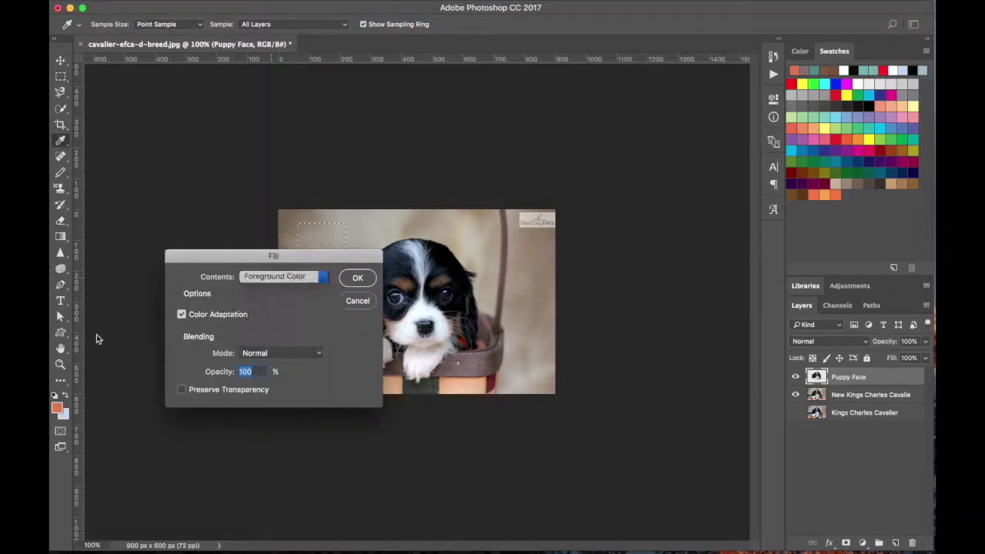
pyautogui.click(358, 279)
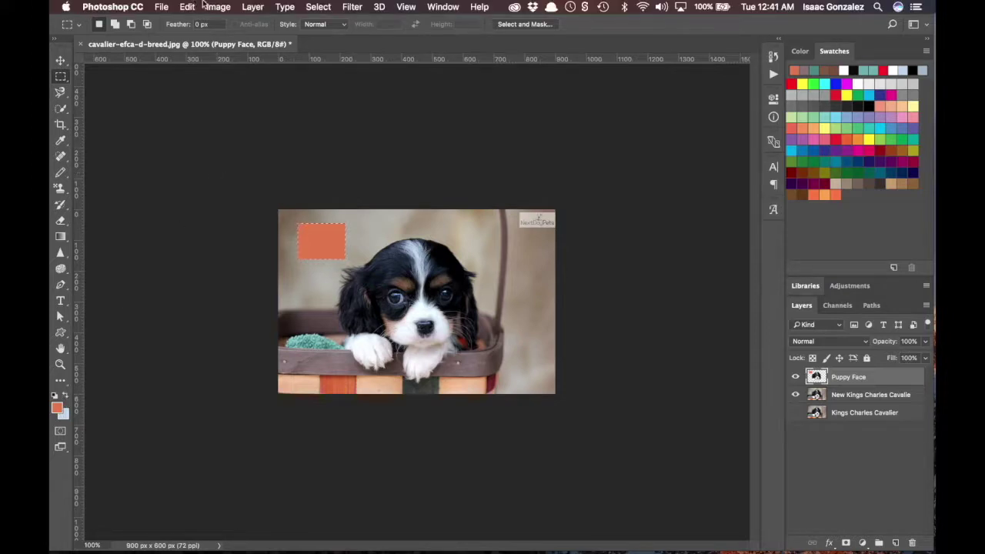
# - Undo the orange fill in the rectangular selection
pyautogui.click(189, 7)
pyautogui.click(186, 5)
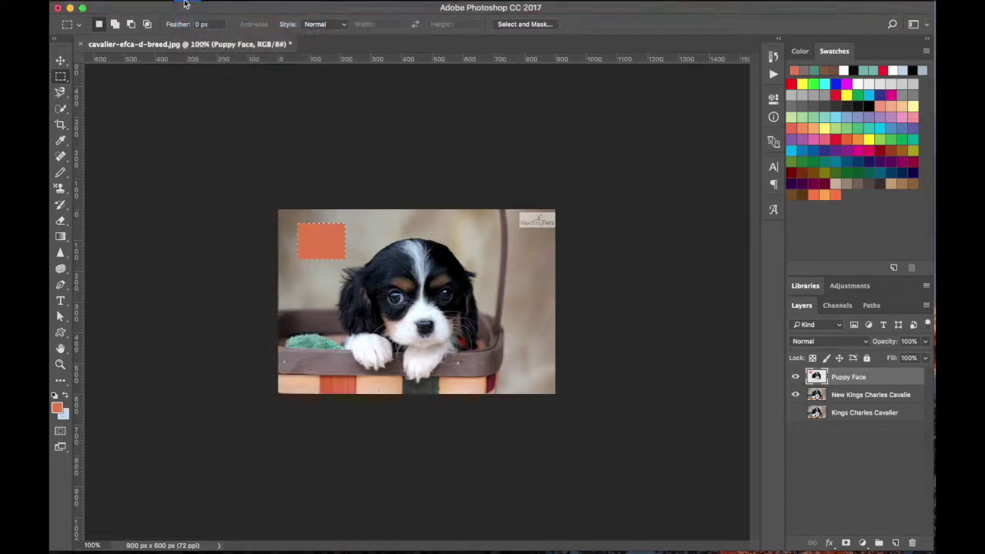
pyautogui.click(187, 6)
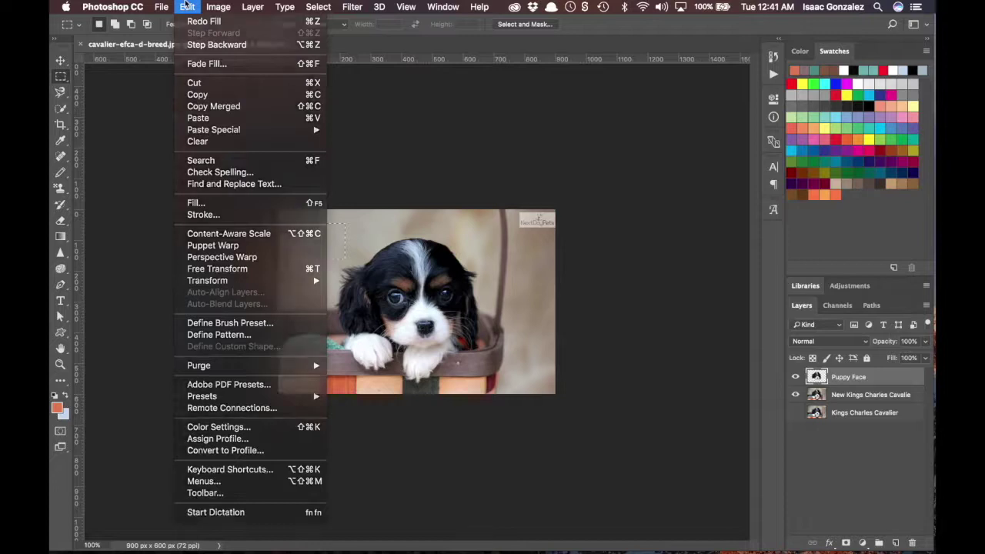
pyautogui.click(204, 20)
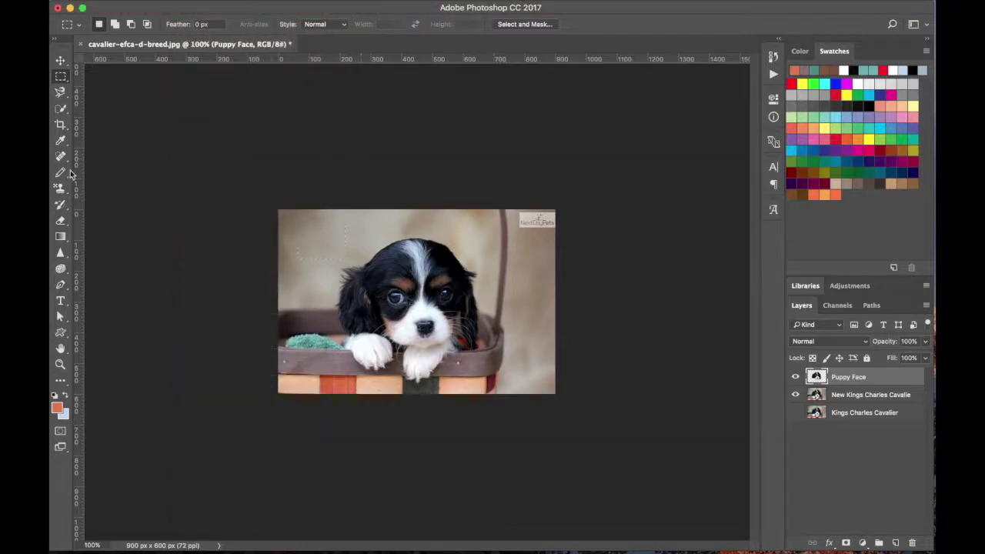
# - Switch to the Spot Healing Brush Tool and set the zoom to 300%, framing the puppy's face
pyautogui.click(60, 141)
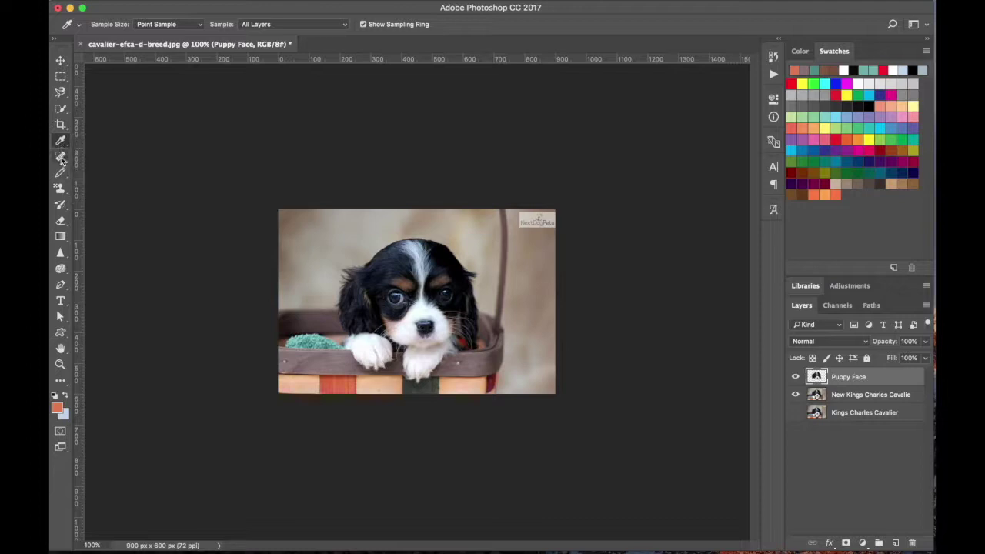
pyautogui.click(60, 158)
pyautogui.click(62, 159)
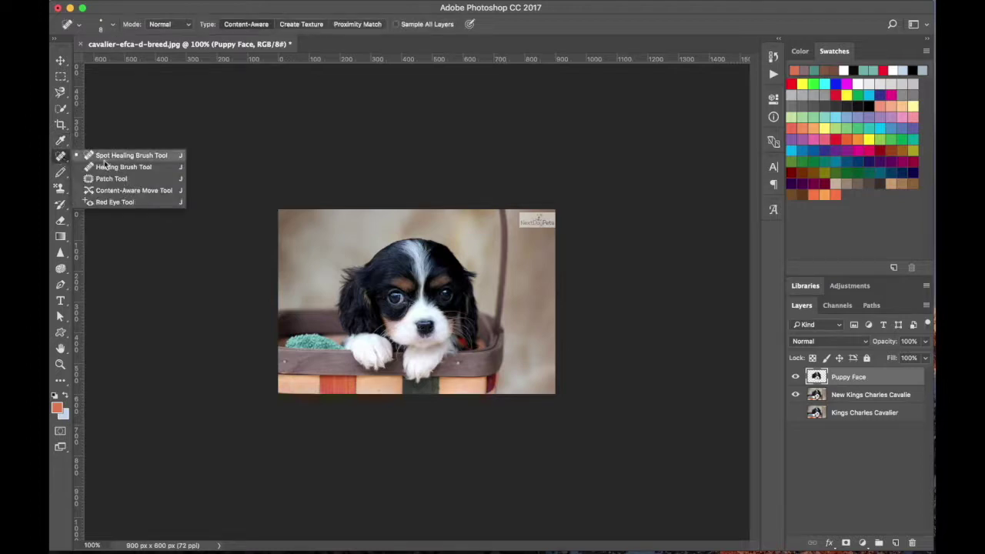
pyautogui.click(62, 160)
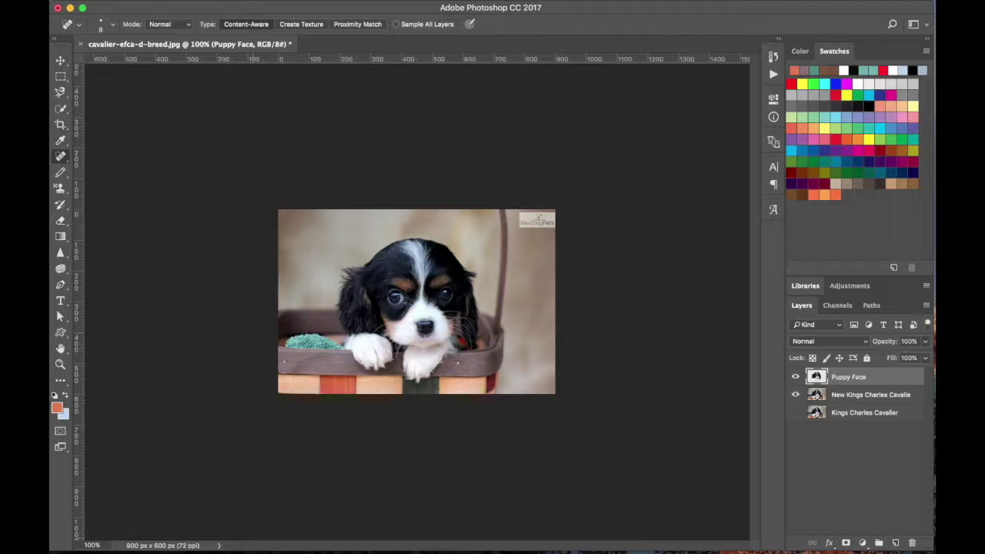
pyautogui.click(91, 544)
pyautogui.write('300')
pyautogui.press('Return')
pyautogui.scroll(-3, 415, 291)
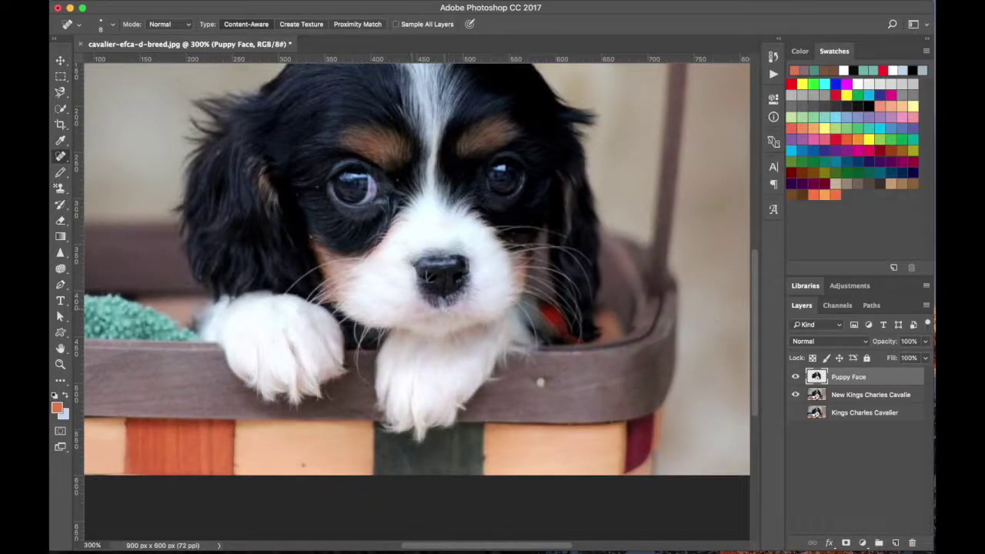
# - Paint over small areas of the puppy's muzzle and nose bridge with the Spot Healing Brush on the Puppy Face layer
pyautogui.click(61, 155)
pyautogui.click(87, 157)
pyautogui.moveTo(399, 306)
pyautogui.mouseDown()
pyautogui.moveTo(424, 309)
pyautogui.moveTo(396, 302)
pyautogui.mouseUp()
pyautogui.moveTo(459, 303); pyautogui.dragTo(480, 318)
pyautogui.moveTo(445, 223); pyautogui.dragTo(431, 224)
pyautogui.moveTo(394, 304); pyautogui.dragTo(428, 303)
# - Toggle the Puppy Face layer's visibility repeatedly to compare the healed face with the original, leaving the layer shown
pyautogui.click(795, 377)
pyautogui.click(795, 377)
pyautogui.click(796, 376)
pyautogui.click(796, 377)
pyautogui.click(795, 377)
pyautogui.click(796, 377)
pyautogui.click(796, 376)
pyautogui.click(796, 377)
pyautogui.click(796, 377)
pyautogui.click(796, 377)
pyautogui.click(797, 377)
pyautogui.click(796, 377)
pyautogui.scroll(4, 394, 297)
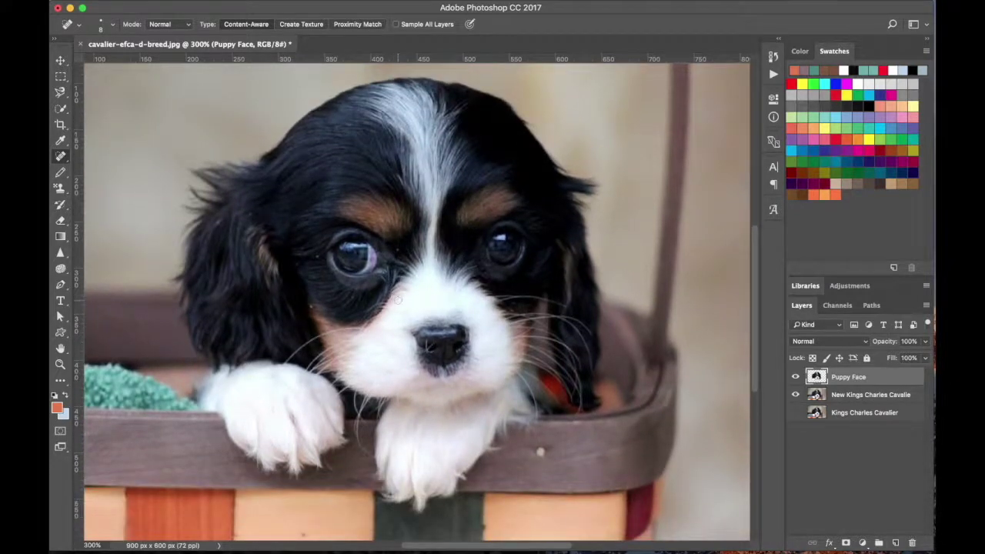
pyautogui.scroll(-3, 397, 300)
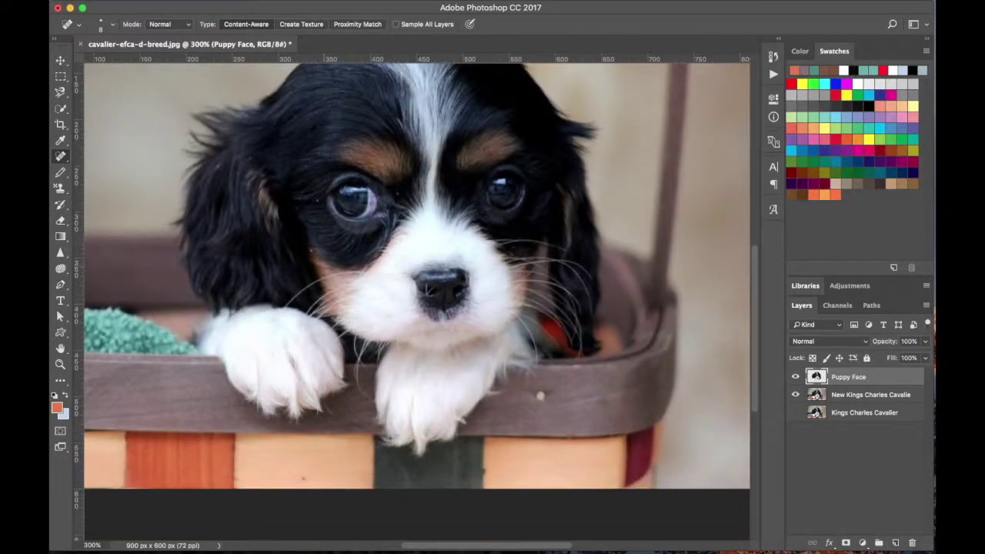
# - Undo the healing strokes and the Puppy Face layer rename, and reactivate the Spot Healing Brush Tool among its related tools
pyautogui.press('super+z')
pyautogui.press('v')
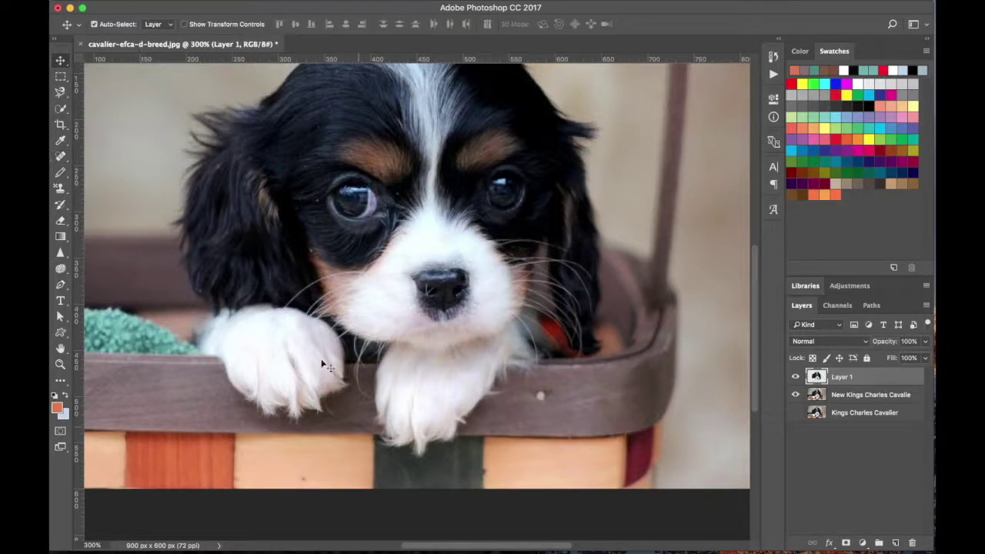
pyautogui.scroll(2, 458, 219)
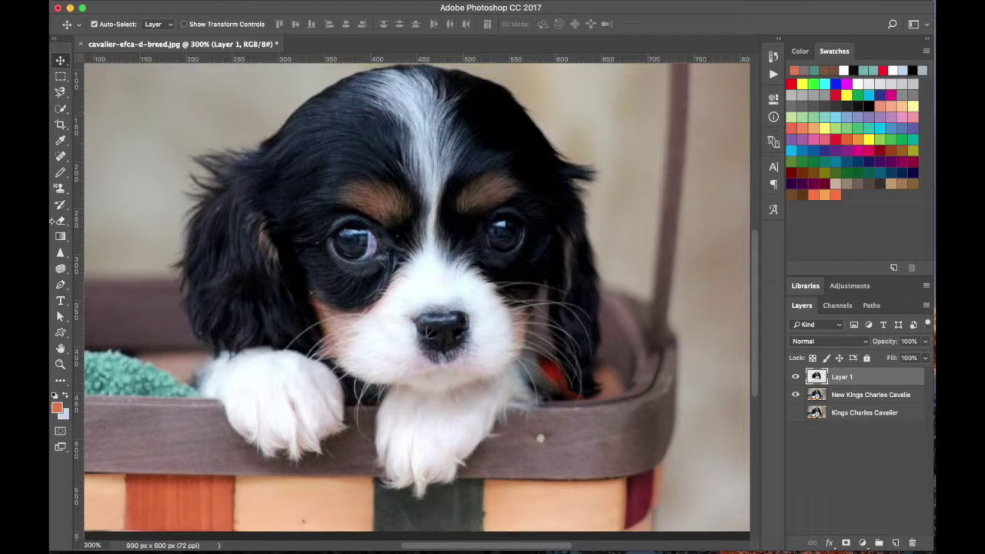
pyautogui.click(60, 157)
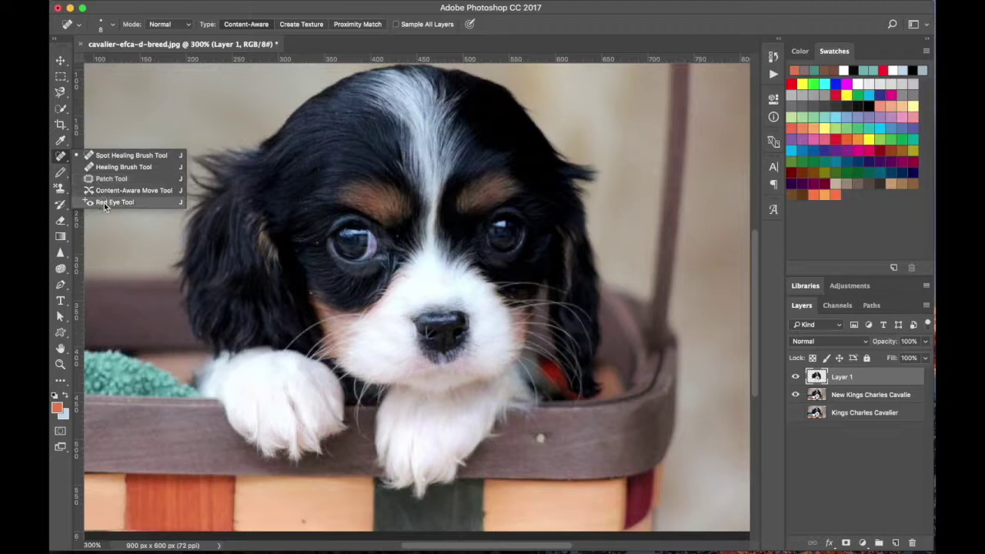
pyautogui.click(110, 157)
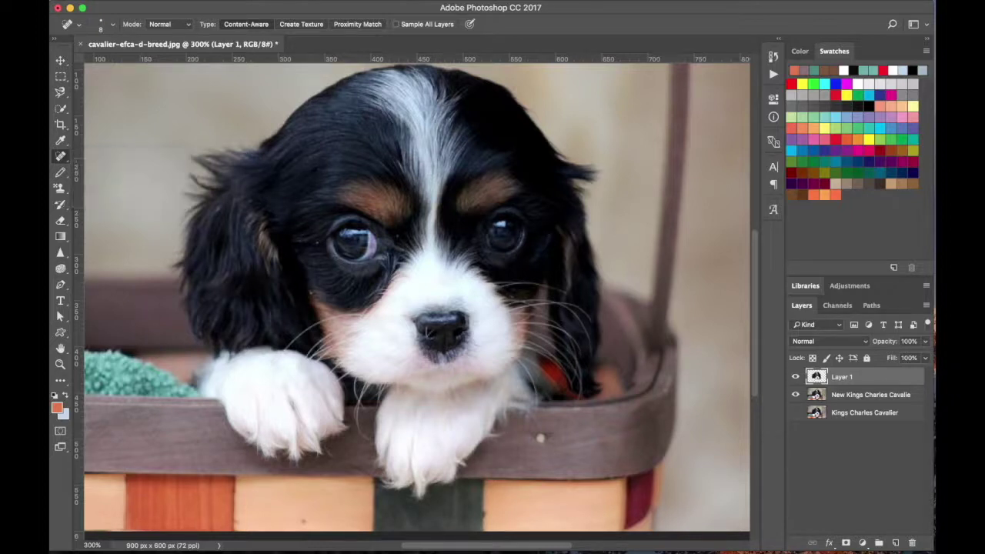
# - Switch from the Pencil Tool to the Brush Tool and browse the available brush presets
pyautogui.click(62, 174)
pyautogui.click(62, 175)
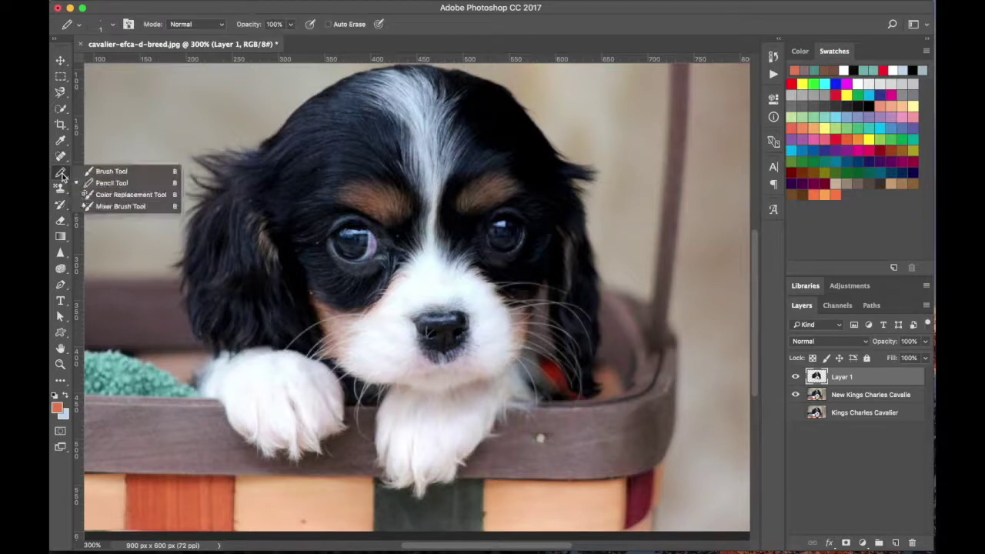
pyautogui.click(110, 172)
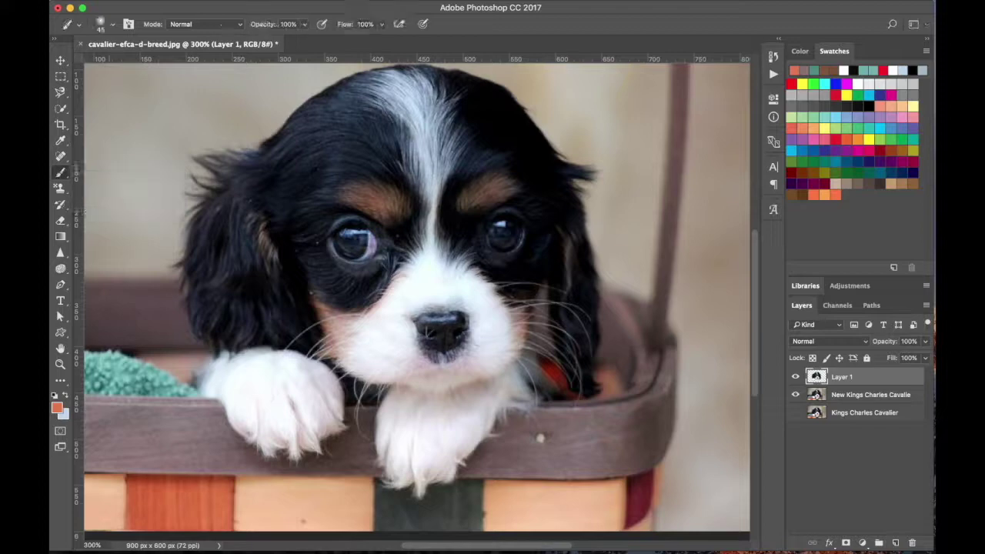
pyautogui.click(112, 24)
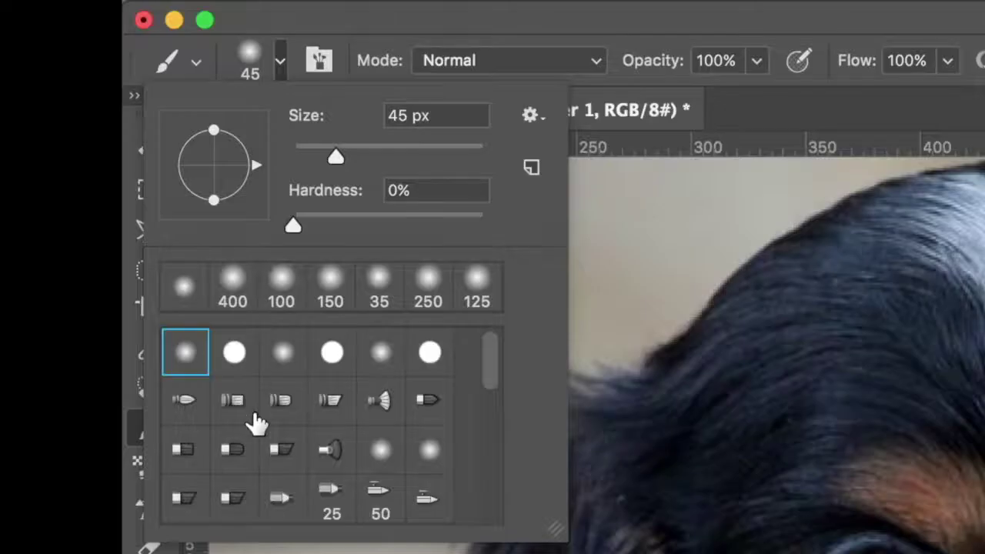
pyautogui.scroll(-5, 103, 169)
pyautogui.scroll(5, 94, 166)
pyautogui.scroll(1, 208, 381)
# - Try the hard round brush, return to the soft round brush, and raise its hardness to 100% and back to 0%
pyautogui.click(233, 354)
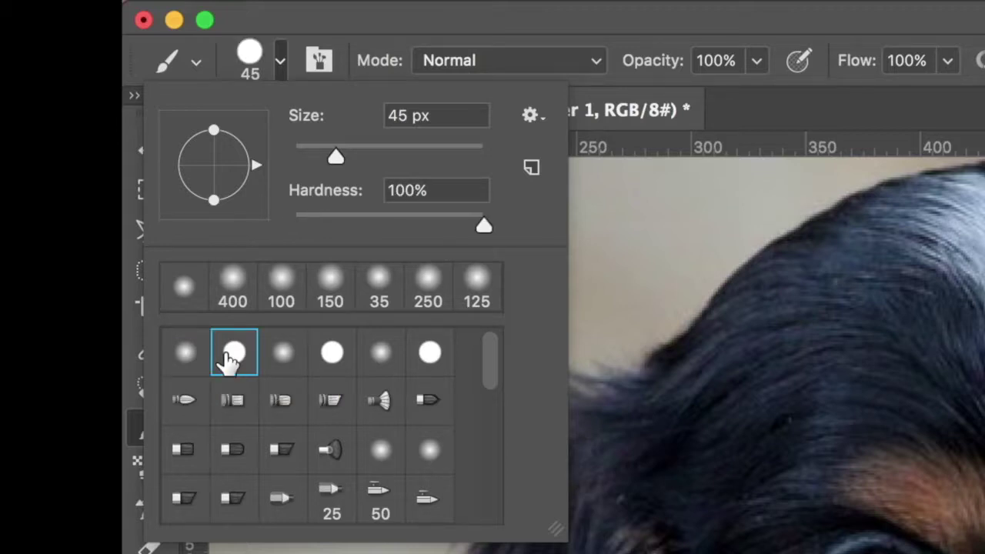
pyautogui.click(184, 367)
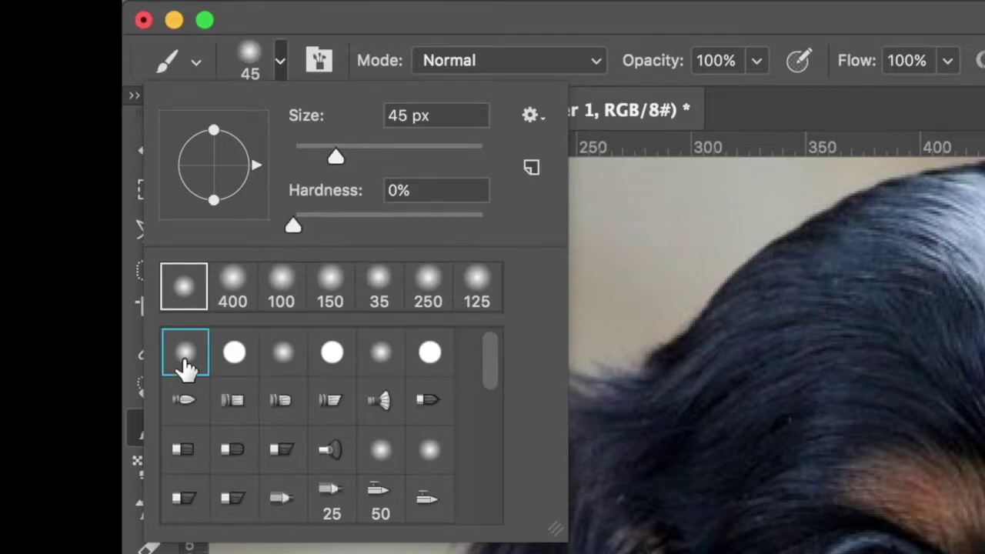
pyautogui.moveTo(293, 223)
pyautogui.mouseDown()
pyautogui.moveTo(356, 224)
pyautogui.moveTo(396, 178)
pyautogui.moveTo(480, 208)
pyautogui.moveTo(501, 200)
pyautogui.mouseUp()
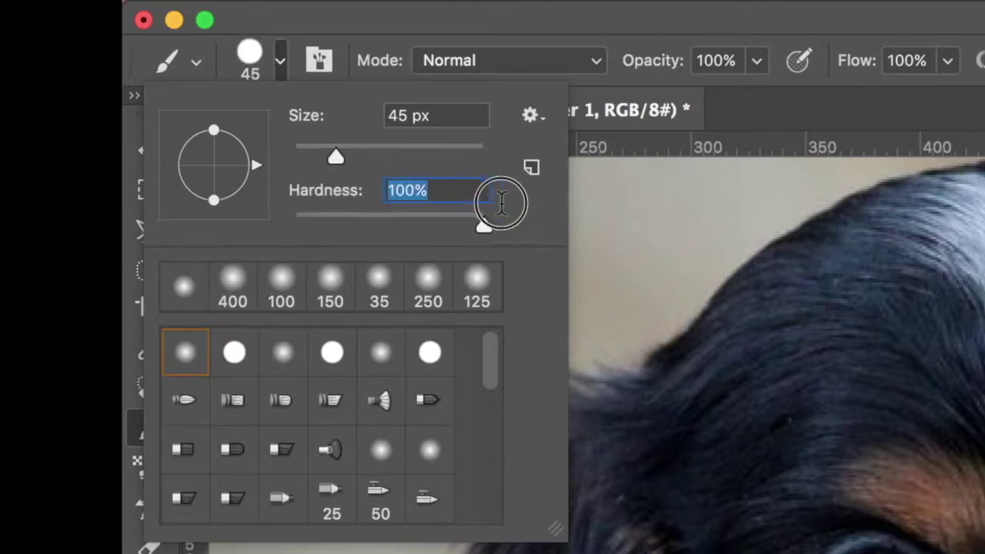
pyautogui.moveTo(504, 204)
pyautogui.mouseDown()
pyautogui.moveTo(346, 213)
pyautogui.moveTo(262, 204)
pyautogui.mouseUp()
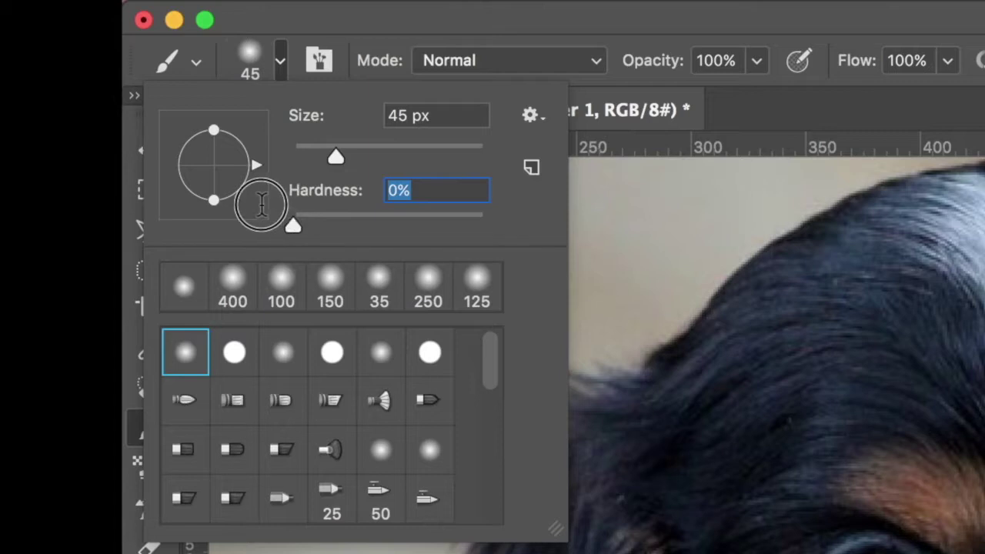
# - Set the brush size to 54 px and add a layer named Brush Tool Example, with Layer 1 renamed Puppy Face
pyautogui.moveTo(333, 154); pyautogui.dragTo(344, 154)
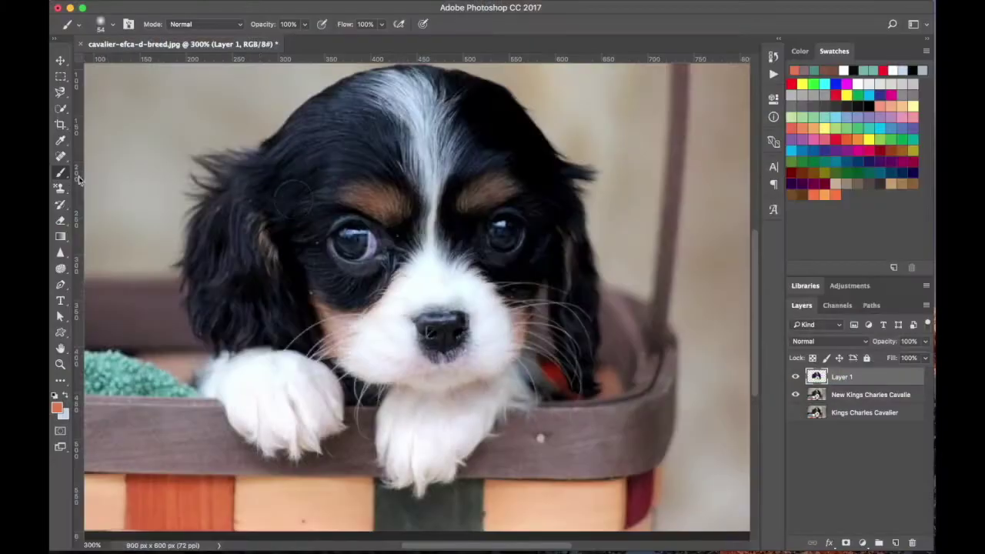
pyautogui.click(894, 543)
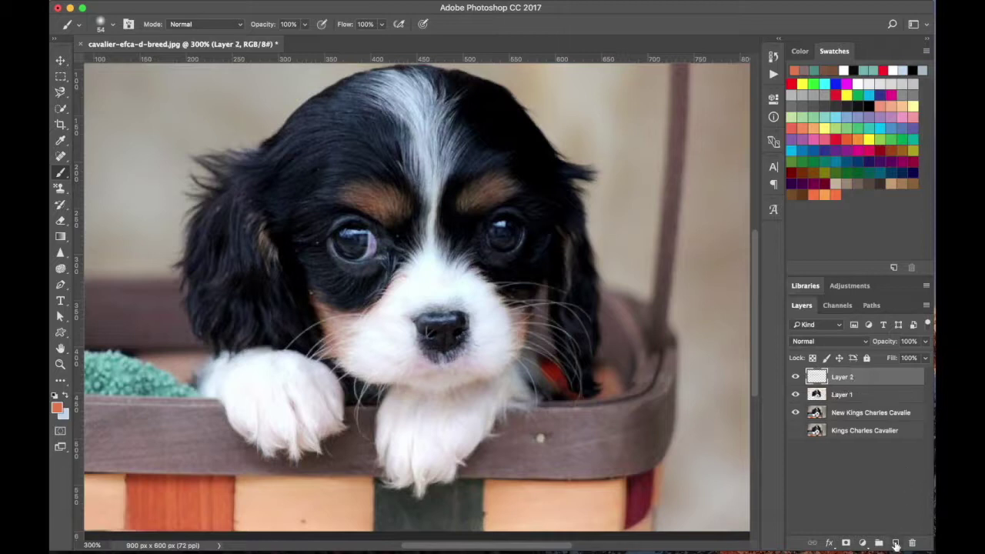
pyautogui.doubleClick(841, 377)
pyautogui.write('Brush Tool Example')
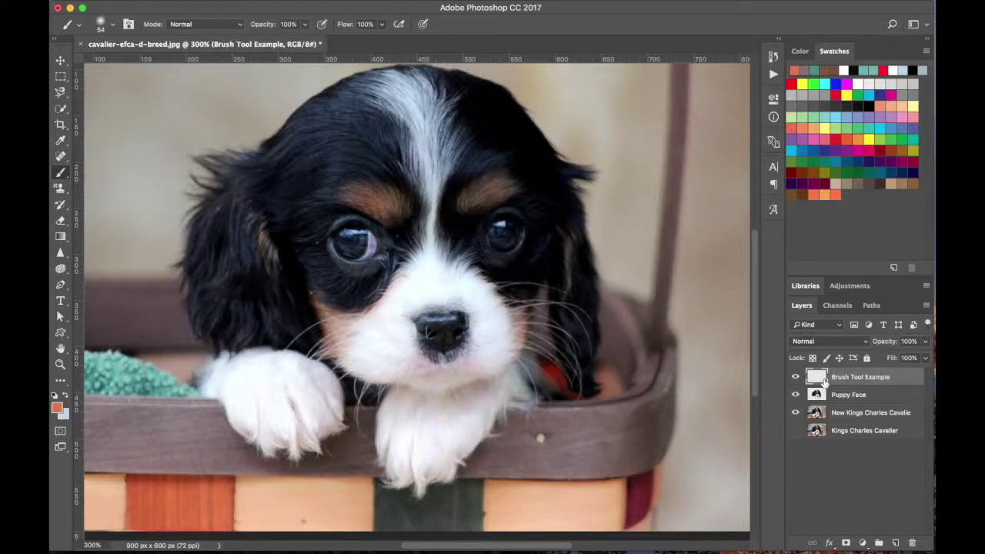
# - Confirm the light blue bcd4ee as the background color and make it the foreground color for the Brush Tool
pyautogui.click(64, 175)
pyautogui.click(91, 174)
pyautogui.click(63, 416)
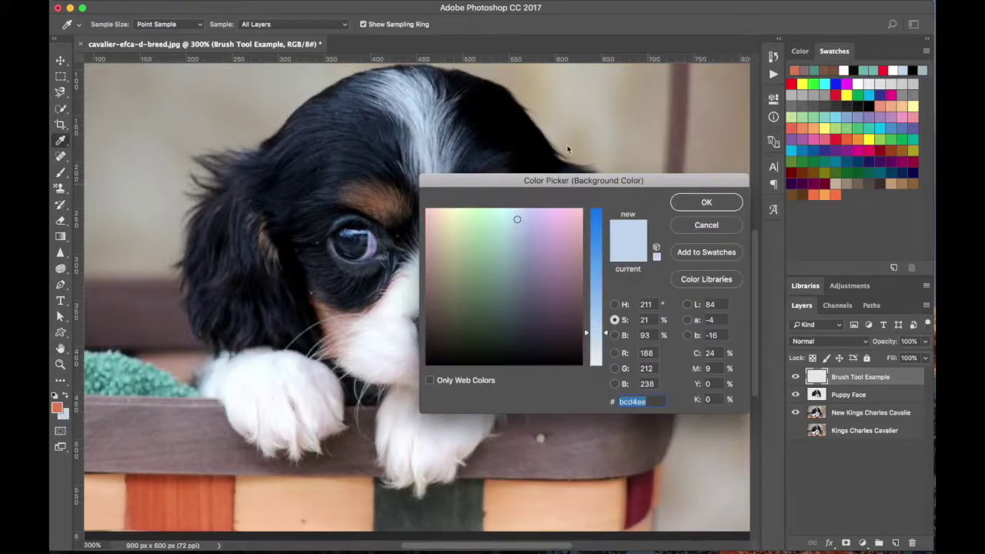
pyautogui.click(708, 202)
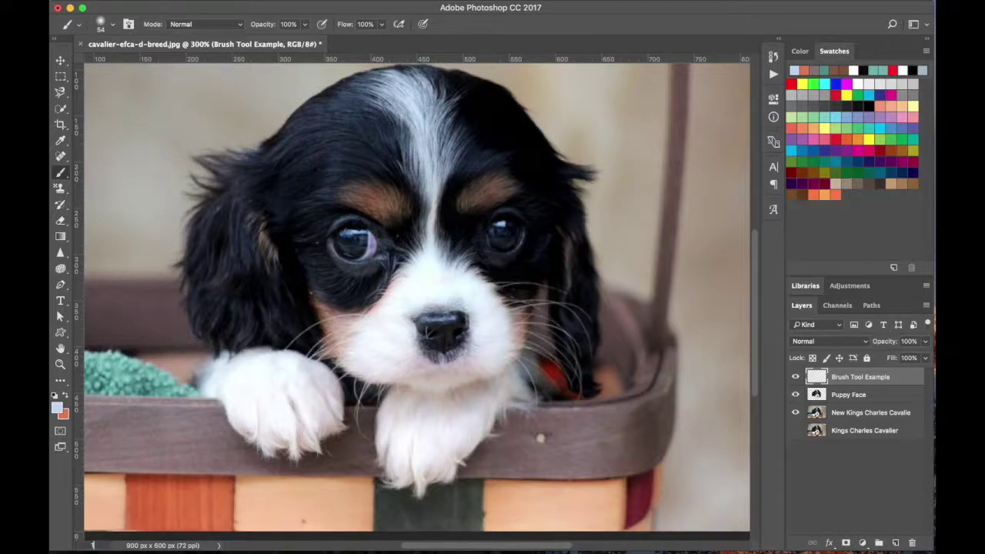
# - Paint light blue strokes across the upper part of the photo on the Brush Tool Example layer, enlarging the brush to 500 px
pyautogui.write('100')
pyautogui.press('Return')
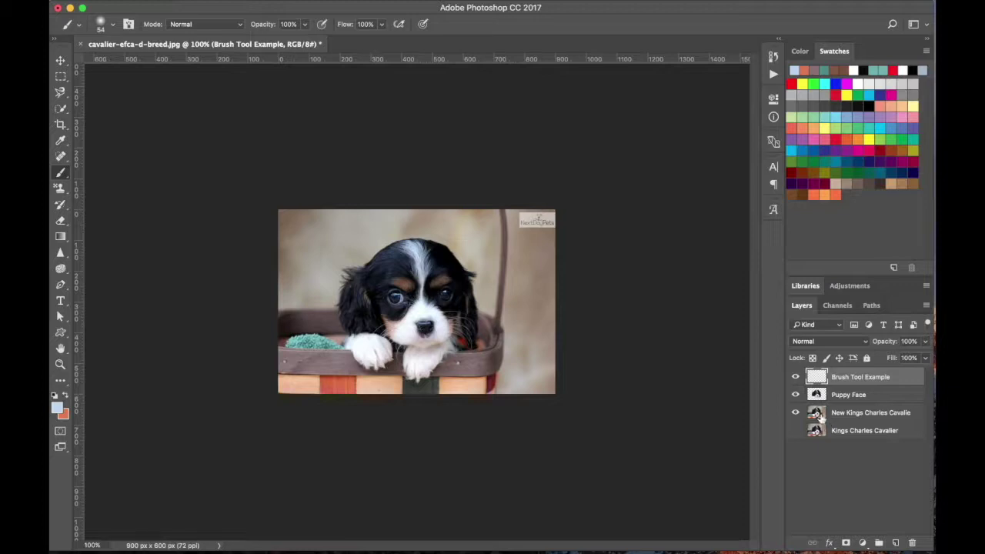
pyautogui.moveTo(358, 219)
pyautogui.mouseDown()
pyautogui.moveTo(297, 244)
pyautogui.moveTo(290, 205)
pyautogui.moveTo(265, 203)
pyautogui.moveTo(273, 215)
pyautogui.moveTo(311, 206)
pyautogui.moveTo(281, 253)
pyautogui.moveTo(357, 207)
pyautogui.moveTo(287, 218)
pyautogui.moveTo(441, 183)
pyautogui.moveTo(366, 189)
pyautogui.moveTo(362, 229)
pyautogui.moveTo(315, 255)
pyautogui.moveTo(348, 250)
pyautogui.moveTo(290, 242)
pyautogui.moveTo(326, 283)
pyautogui.moveTo(355, 249)
pyautogui.moveTo(342, 280)
pyautogui.moveTo(482, 296)
pyautogui.moveTo(654, 290)
pyautogui.moveTo(650, 255)
pyautogui.moveTo(543, 240)
pyautogui.moveTo(530, 201)
pyautogui.moveTo(493, 204)
pyautogui.moveTo(579, 213)
pyautogui.moveTo(369, 207)
pyautogui.moveTo(462, 210)
pyautogui.moveTo(400, 253)
pyautogui.mouseUp()
pyautogui.press(']')
pyautogui.press(']')
pyautogui.press(']')
pyautogui.press(']')
pyautogui.press(']')
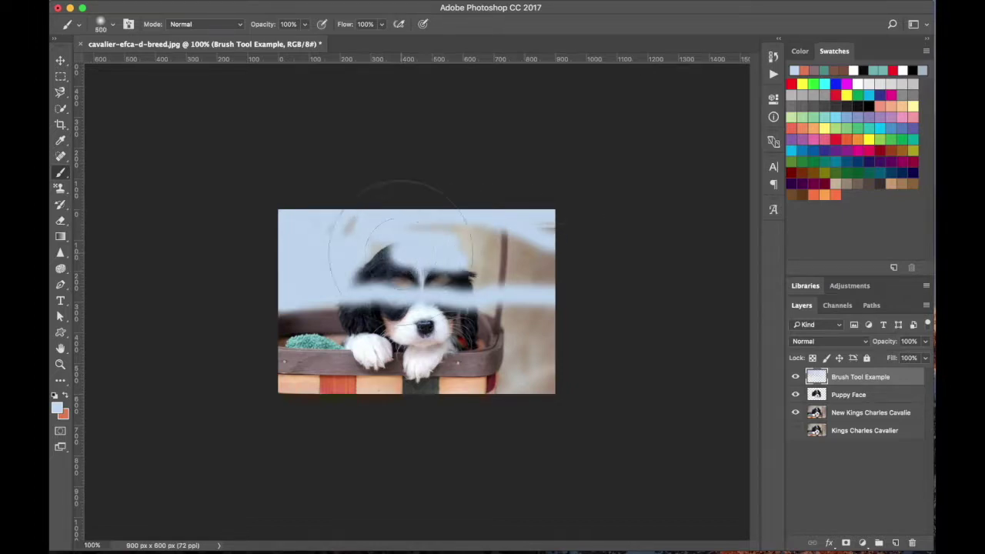
# - Reduce the brush to 250 px and cover the rest of the background and the puppy's upper head in light blue
pyautogui.press('[')
pyautogui.press('[')
pyautogui.press(']')
pyautogui.press(']')
pyautogui.moveTo(362, 197)
pyautogui.mouseDown()
pyautogui.moveTo(511, 242)
pyautogui.moveTo(323, 248)
pyautogui.moveTo(512, 260)
pyautogui.moveTo(528, 281)
pyautogui.moveTo(539, 387)
pyautogui.moveTo(527, 282)
pyautogui.moveTo(484, 259)
pyautogui.moveTo(281, 259)
pyautogui.moveTo(530, 261)
pyautogui.mouseUp()
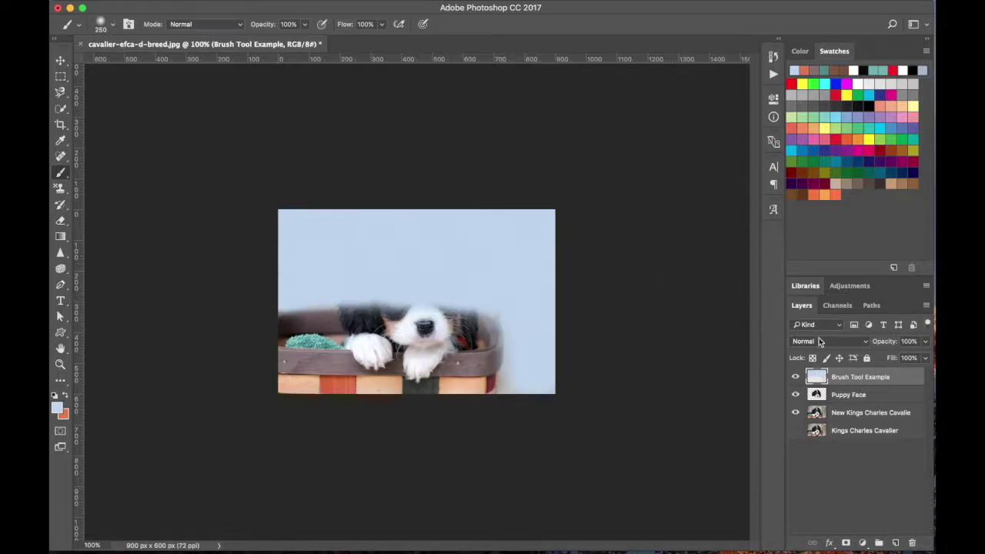
# - Move the Brush Tool Example layer below Puppy Face to show the face over the paint, and delete the painted layer
pyautogui.moveTo(815, 375); pyautogui.dragTo(817, 397)
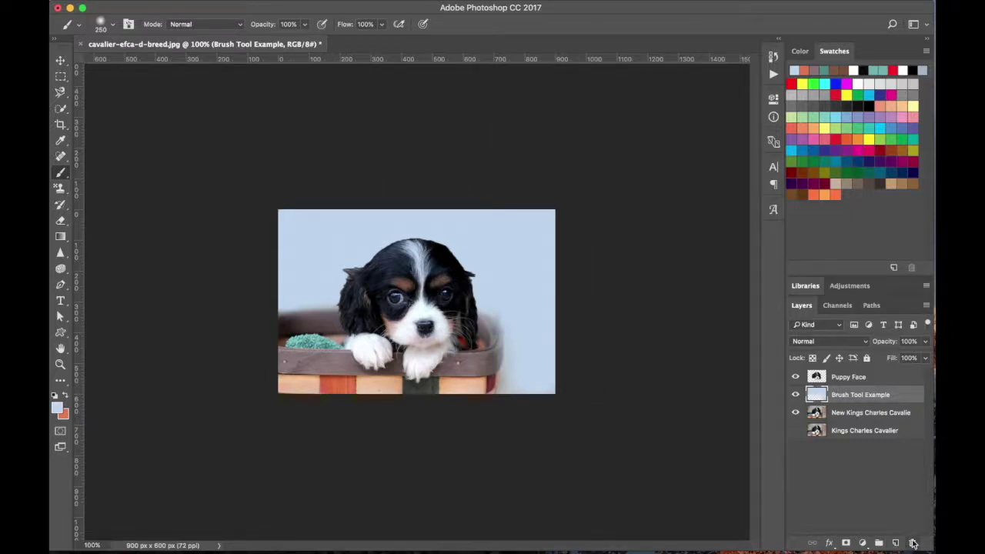
pyautogui.click(912, 543)
pyautogui.click(585, 190)
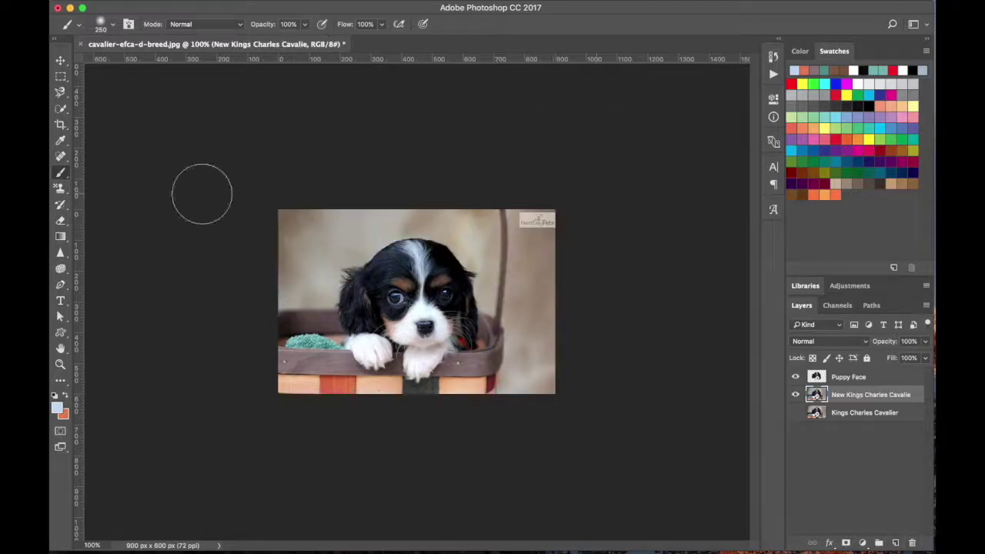
# - Paint light blue over the upper-left background of the New Kings Charles Cavalie layer and lower the brush opacity to 40%
pyautogui.click(63, 176)
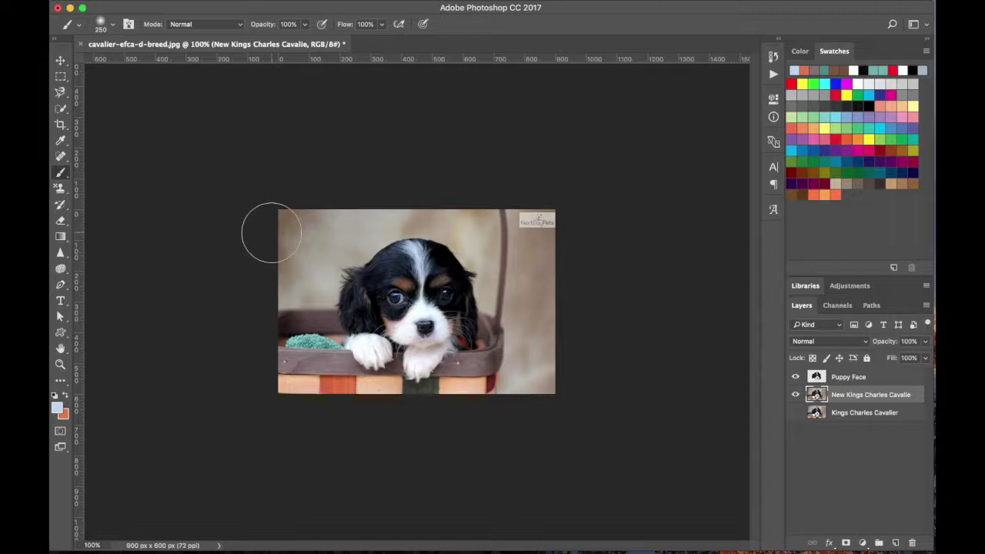
pyautogui.moveTo(286, 187); pyautogui.dragTo(350, 203)
pyautogui.click(305, 25)
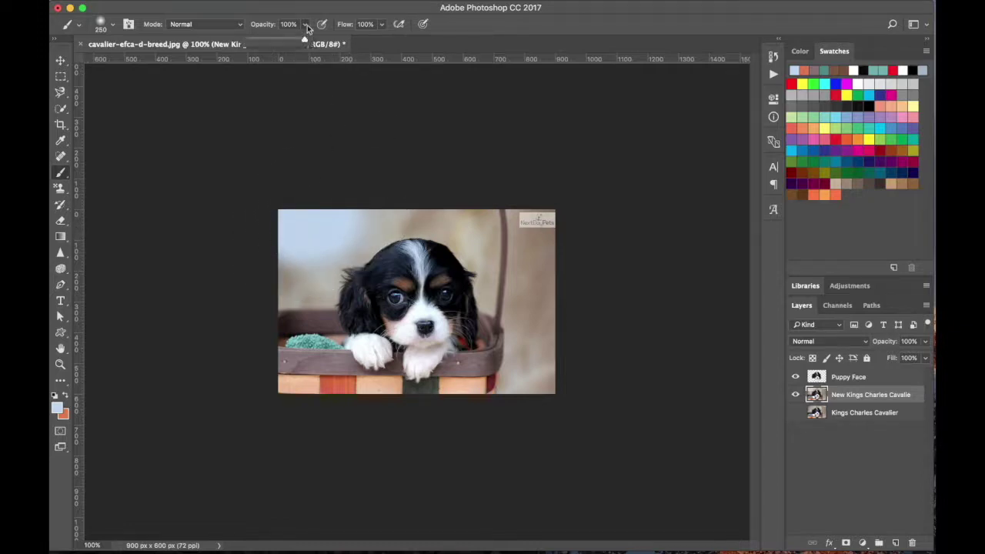
pyautogui.moveTo(274, 38); pyautogui.dragTo(270, 39)
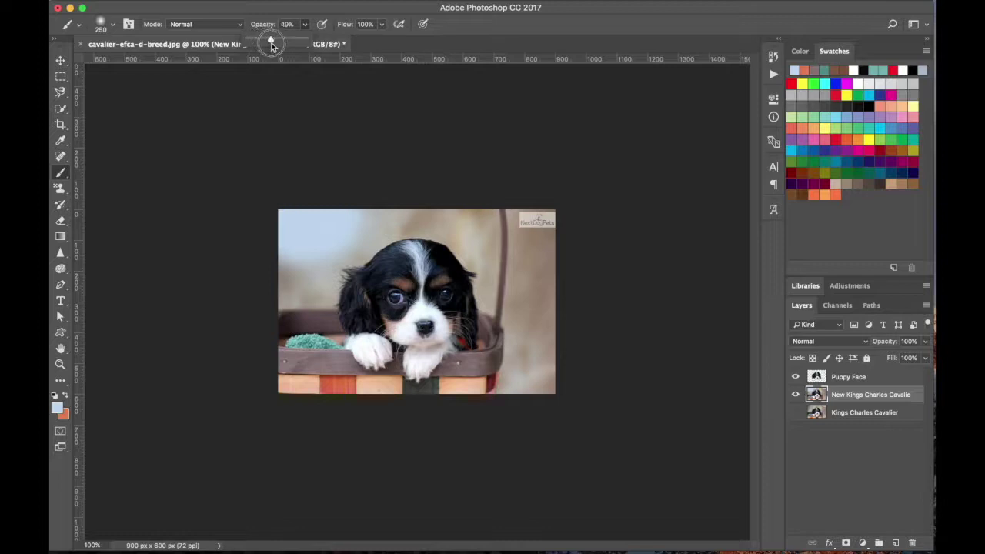
# - Try a lower brush flow and return it to 100%
pyautogui.click(381, 28)
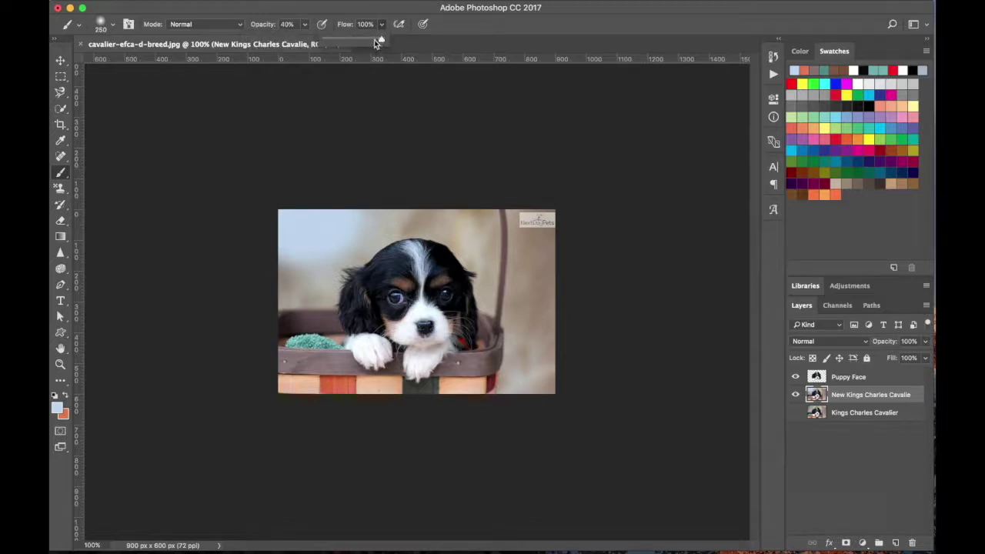
pyautogui.click(344, 39)
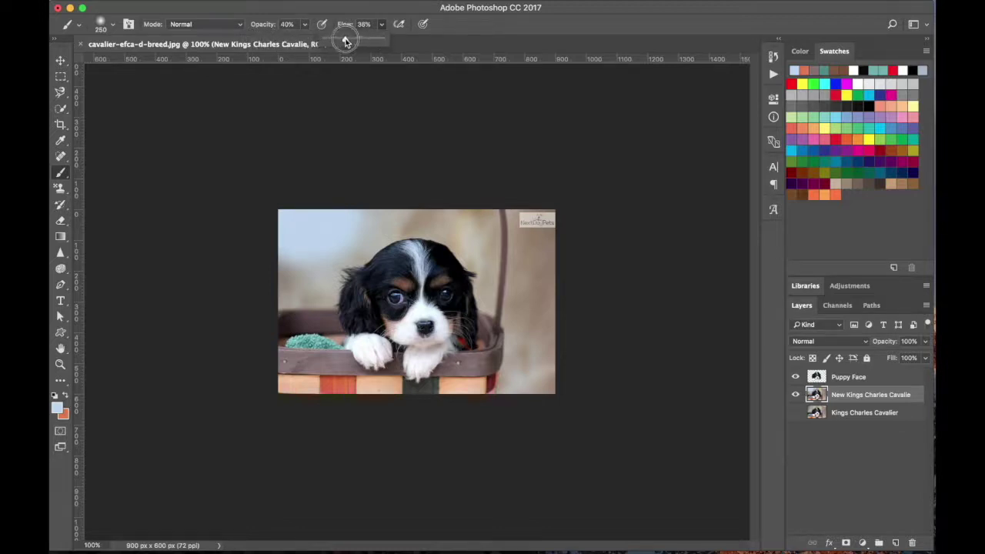
pyautogui.moveTo(343, 40); pyautogui.dragTo(383, 40)
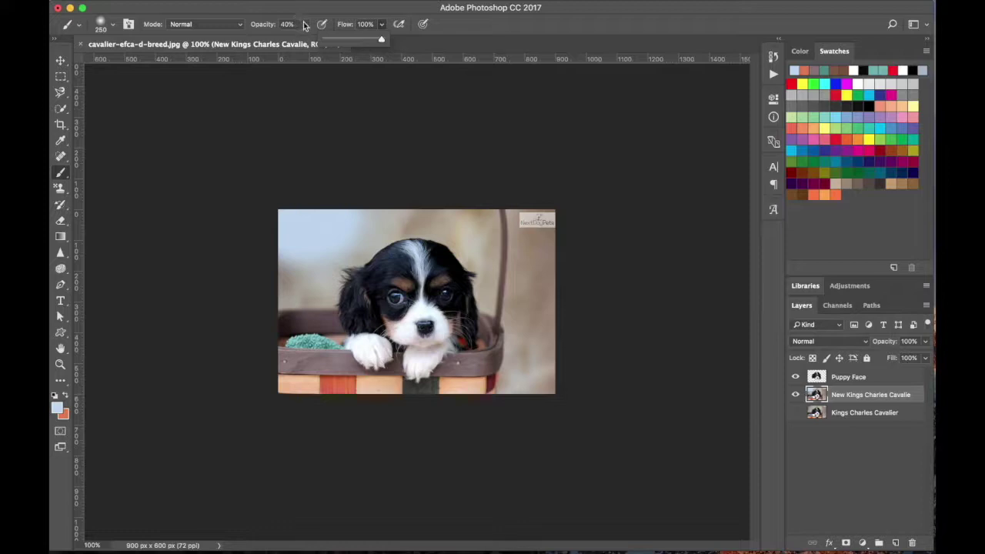
# - Paint the photo's right background at 21% brush opacity, and paint it again at 100% opacity for comparison
pyautogui.click(304, 23)
pyautogui.moveTo(296, 36)
pyautogui.mouseDown()
pyautogui.moveTo(308, 39)
pyautogui.moveTo(285, 40)
pyautogui.moveTo(295, 40)
pyautogui.mouseUp()
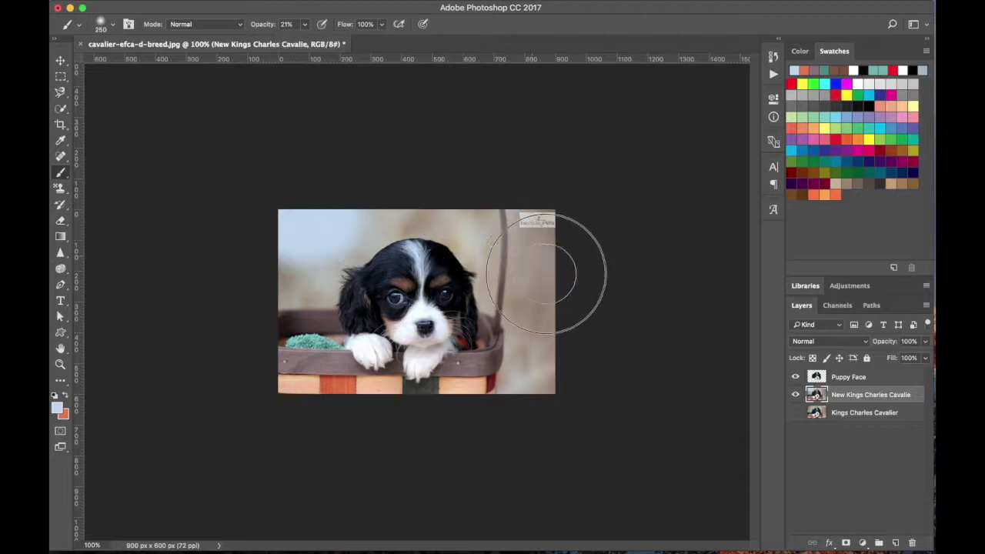
pyautogui.click(304, 25)
pyautogui.moveTo(303, 34); pyautogui.dragTo(468, 44)
pyautogui.moveTo(527, 219)
pyautogui.mouseDown()
pyautogui.moveTo(578, 314)
pyautogui.moveTo(562, 315)
pyautogui.mouseUp()
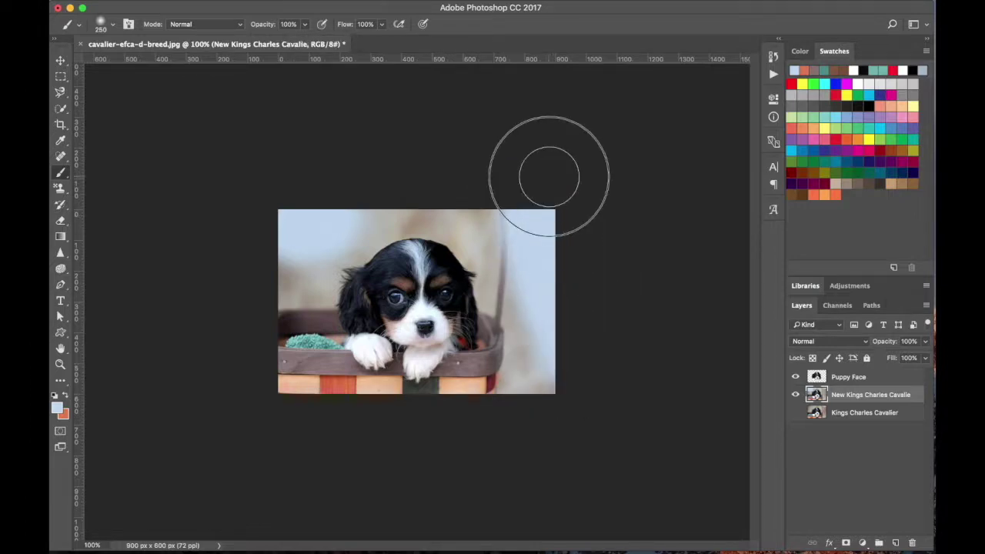
# - Undo all light blue brush strokes on the New Kings Charles Cavalie layer and switch to the Move Tool
pyautogui.hotkey('ctrl', 'alt', 'z')
pyautogui.hotkey('ctrl', 'alt', 'z')
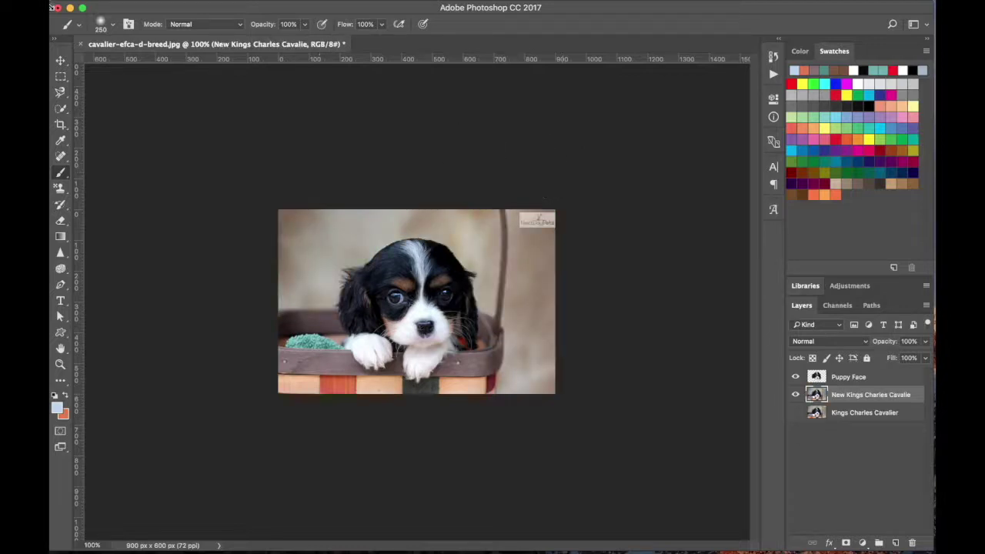
pyautogui.press('v')
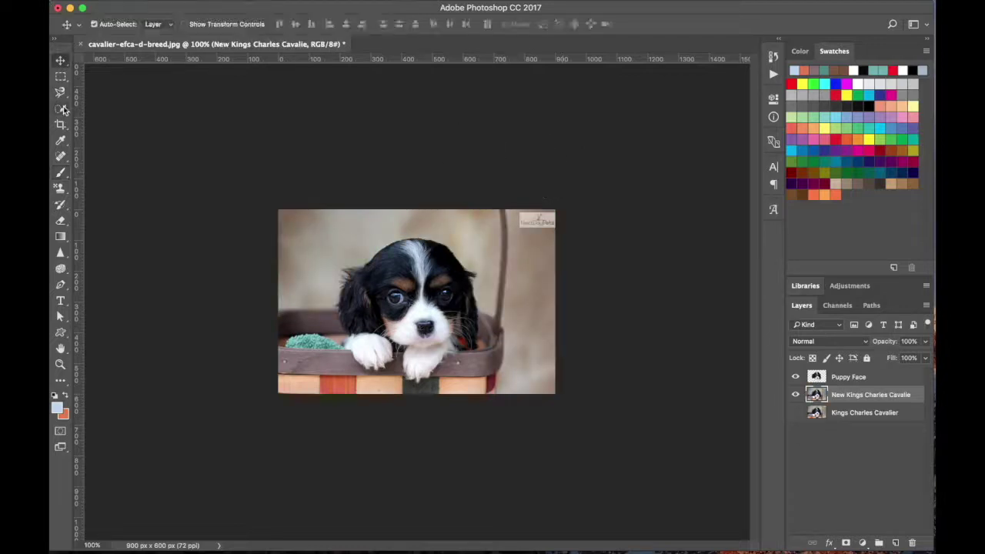
# - Draw hard-edged light blue strokes across the upper background with the Pencil Tool and reduce its size to 4 px
pyautogui.click(61, 172)
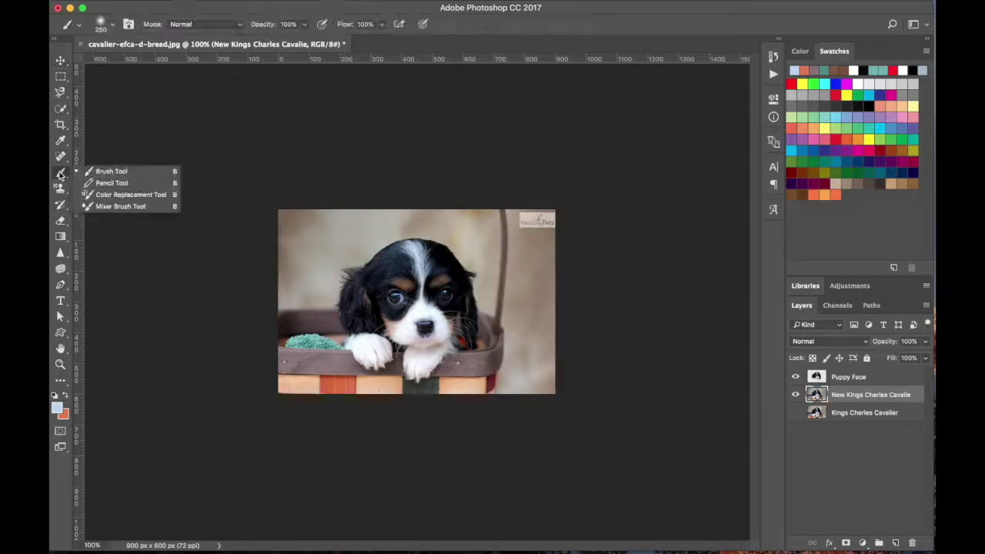
pyautogui.click(108, 183)
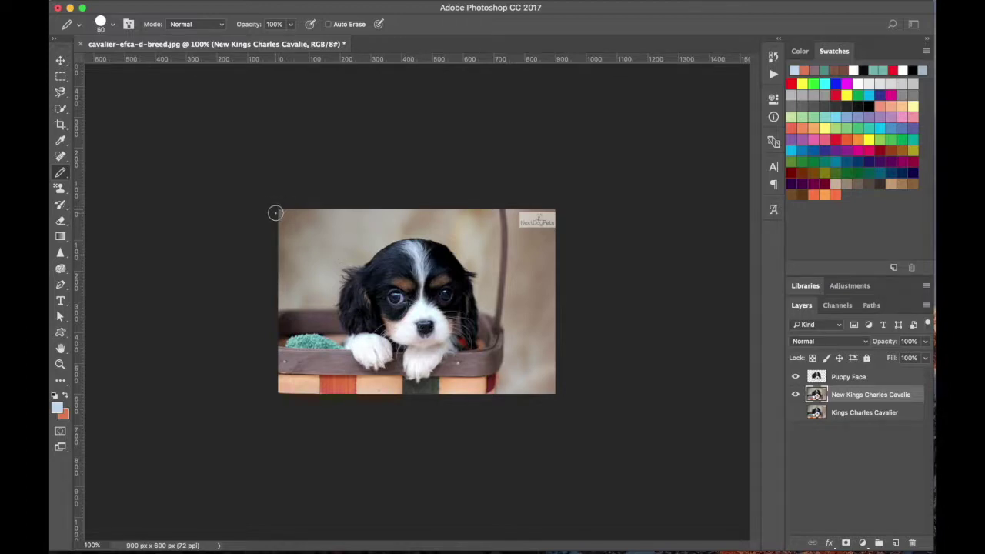
pyautogui.moveTo(276, 213)
pyautogui.mouseDown()
pyautogui.moveTo(309, 198)
pyautogui.moveTo(257, 247)
pyautogui.moveTo(340, 178)
pyautogui.moveTo(260, 288)
pyautogui.moveTo(316, 207)
pyautogui.moveTo(263, 260)
pyautogui.moveTo(313, 202)
pyautogui.moveTo(343, 183)
pyautogui.moveTo(271, 287)
pyautogui.moveTo(374, 189)
pyautogui.moveTo(263, 291)
pyautogui.moveTo(349, 231)
pyautogui.moveTo(450, 202)
pyautogui.moveTo(416, 187)
pyautogui.moveTo(348, 210)
pyautogui.moveTo(442, 211)
pyautogui.moveTo(483, 226)
pyautogui.moveTo(537, 316)
pyautogui.moveTo(532, 266)
pyautogui.moveTo(544, 289)
pyautogui.moveTo(547, 277)
pyautogui.moveTo(509, 250)
pyautogui.moveTo(453, 250)
pyautogui.mouseUp()
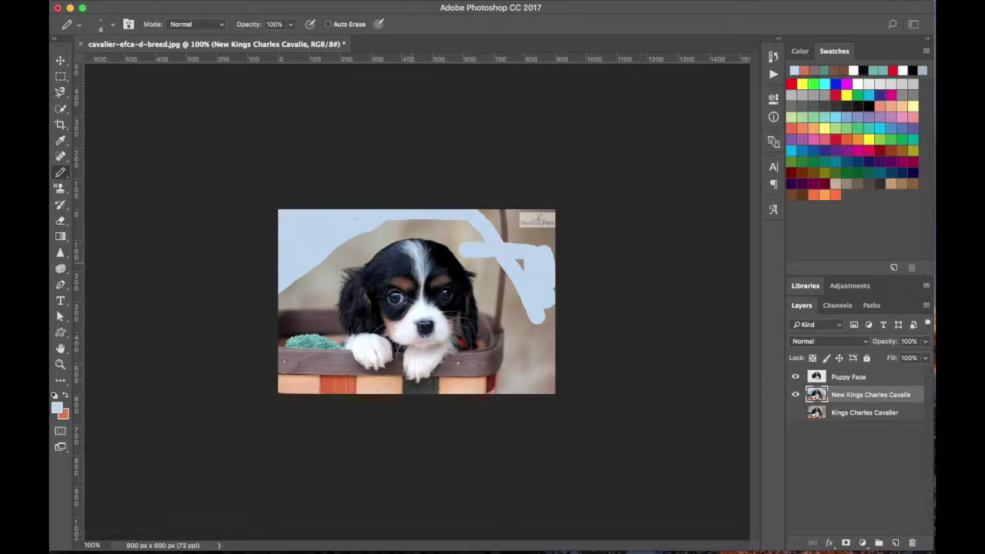
# - Undo the pencil strokes on the photo and return to the Move Tool
pyautogui.press('super+alt+z')
pyautogui.press('super+alt+z')
pyautogui.press('super+alt+z')
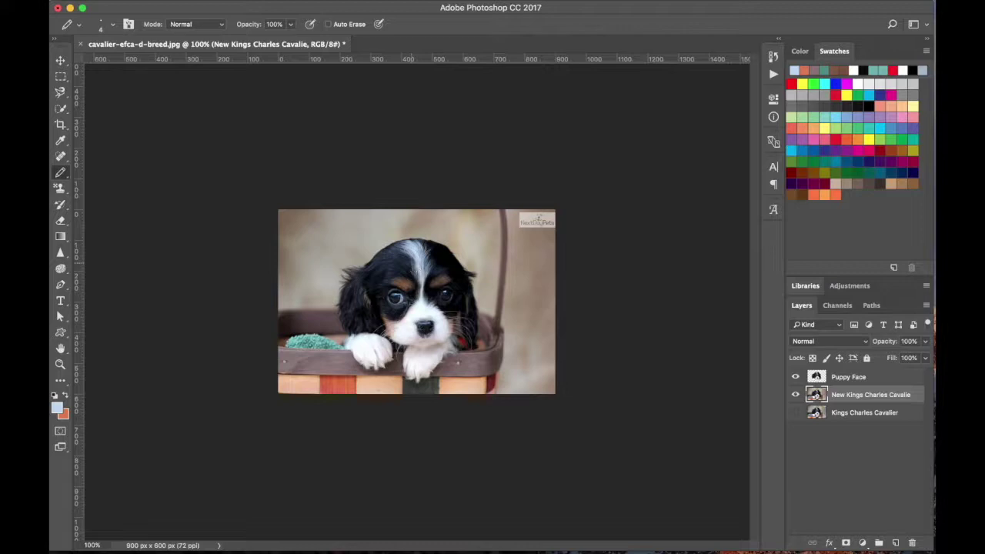
pyautogui.press('v')
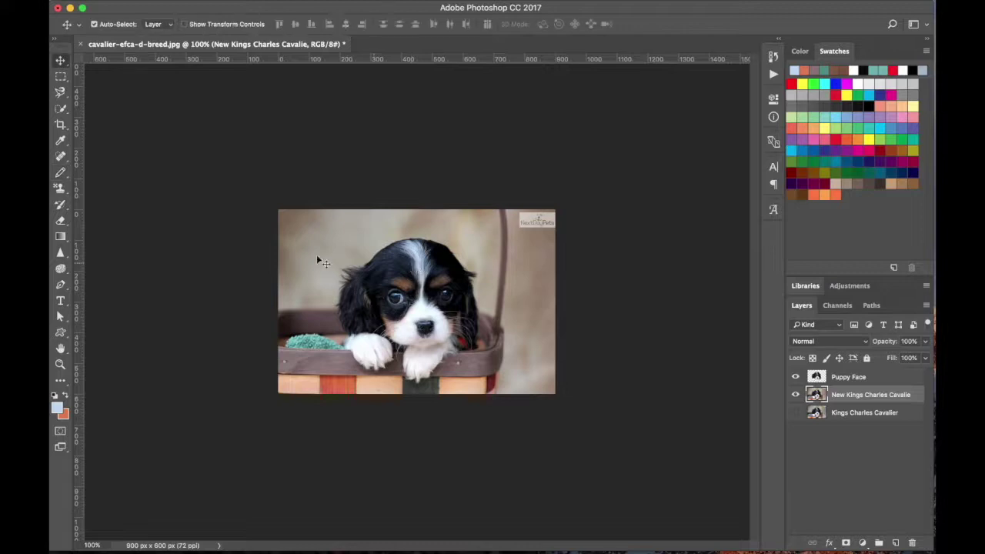
# - Review the tools grouped with the Pencil Tool and activate the Clone Stamp Tool in place of the Pattern Stamp Tool
pyautogui.click(60, 172)
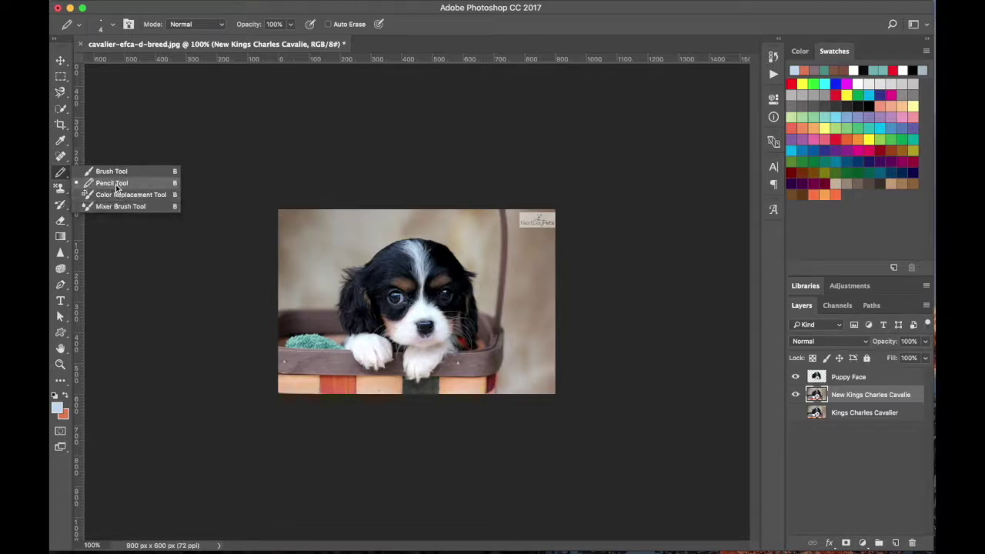
pyautogui.click(63, 173)
pyautogui.click(60, 189)
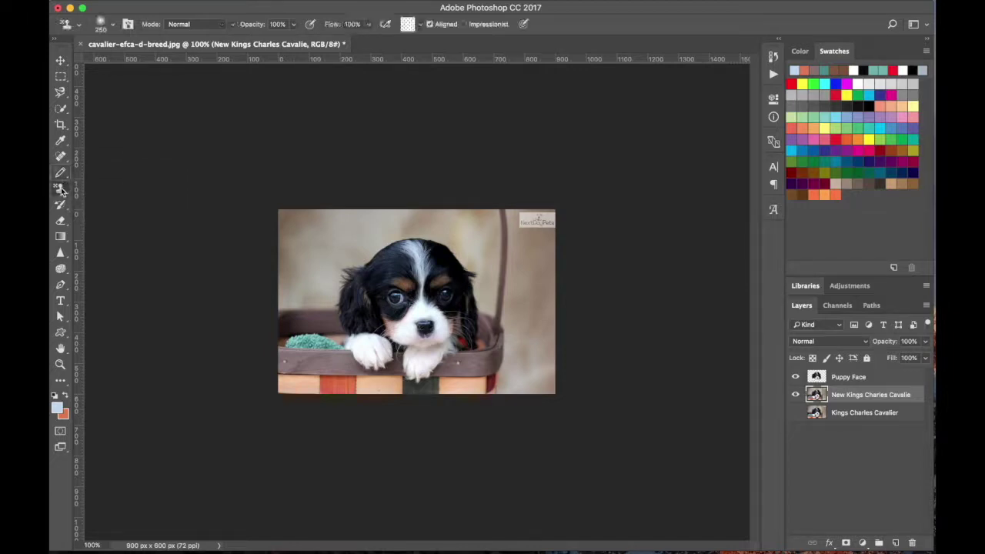
pyautogui.click(107, 187)
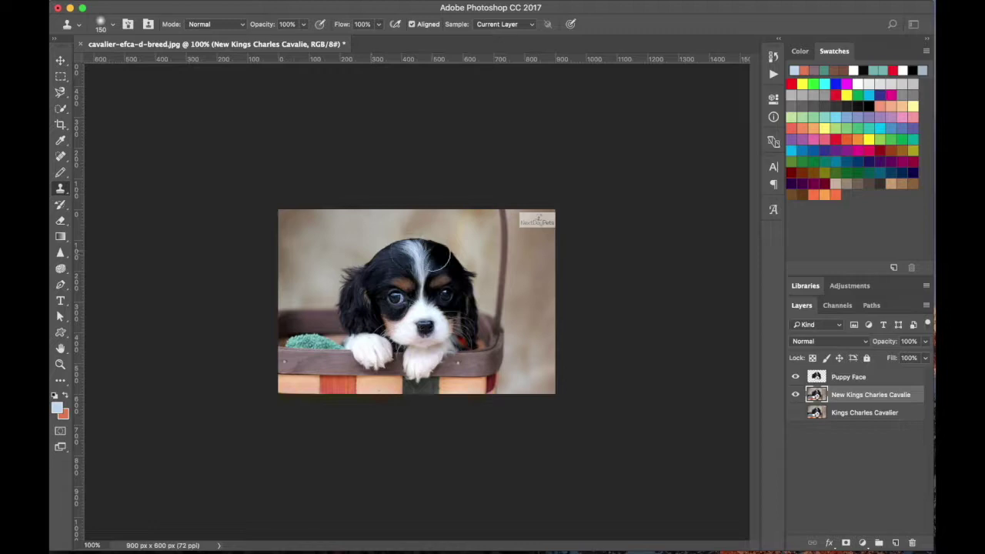
pyautogui.click(60, 366)
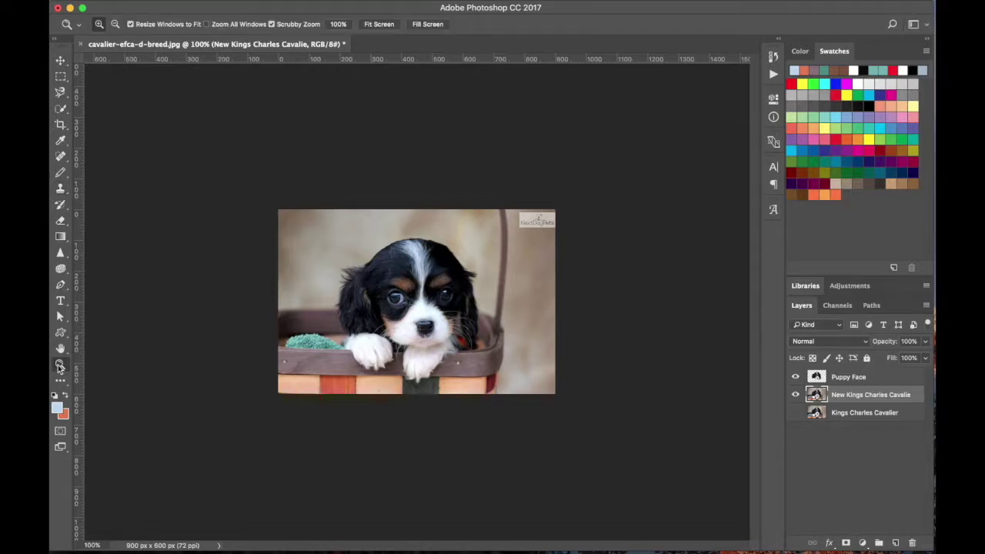
pyautogui.click(397, 302)
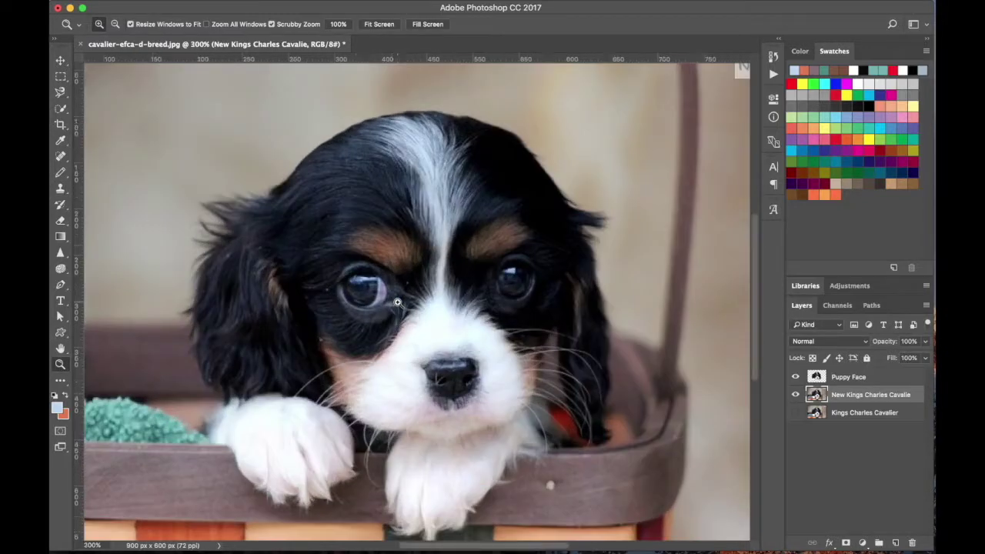
pyautogui.click(397, 302)
pyautogui.moveTo(60, 188); pyautogui.dragTo(104, 191)
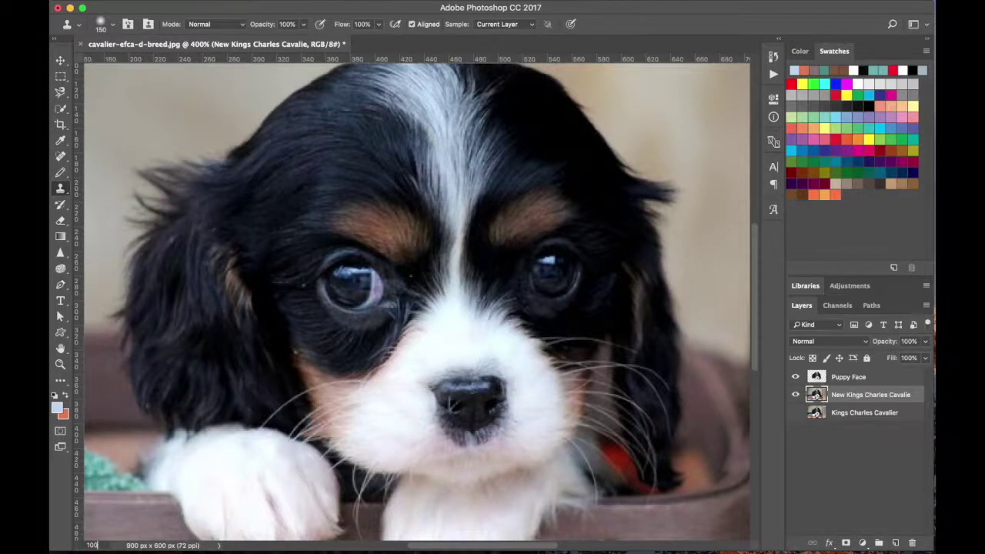
pyautogui.press('super+1')
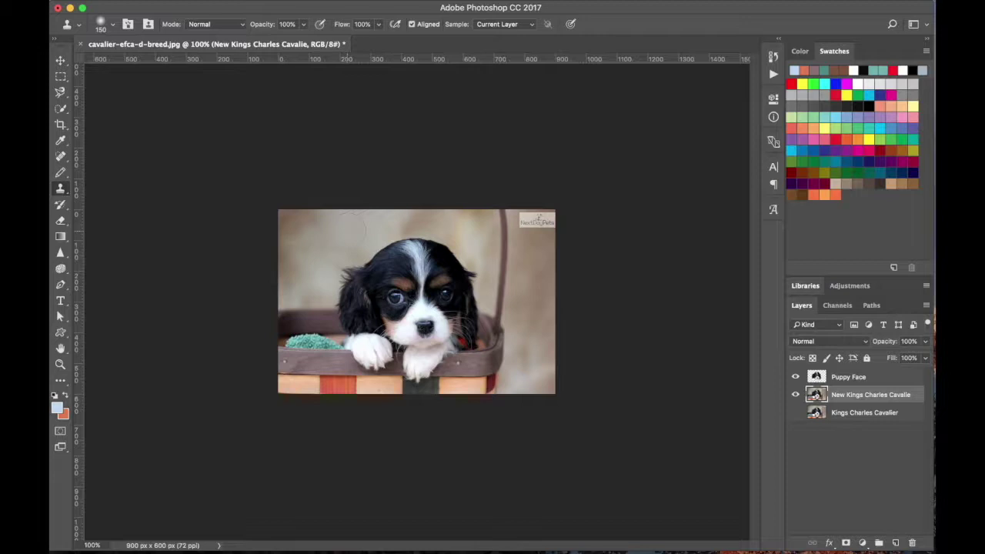
# - Try cloning the puppy's eye onto the background beside its head with a 150 px Clone Stamp, and undo the stroke
pyautogui.moveTo(370, 272); pyautogui.dragTo(397, 299)
pyautogui.keyDown('alt'); pyautogui.click(395, 298); pyautogui.keyUp('alt')
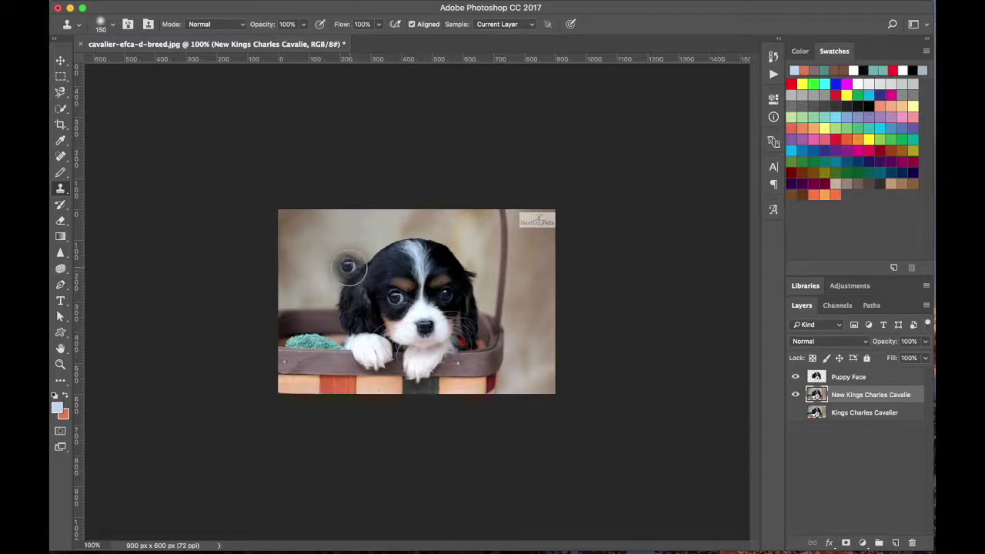
pyautogui.moveTo(327, 254); pyautogui.dragTo(319, 247)
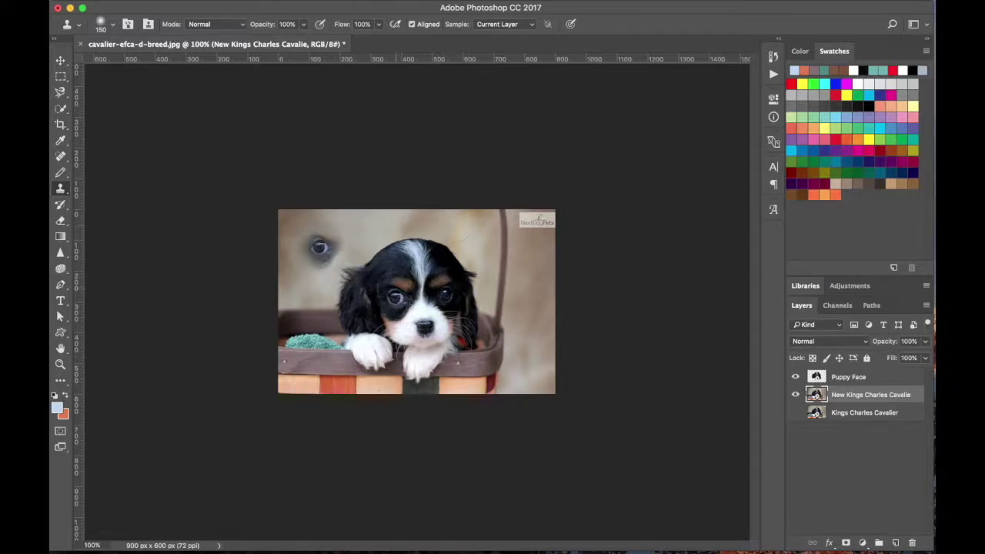
pyautogui.press('super+z')
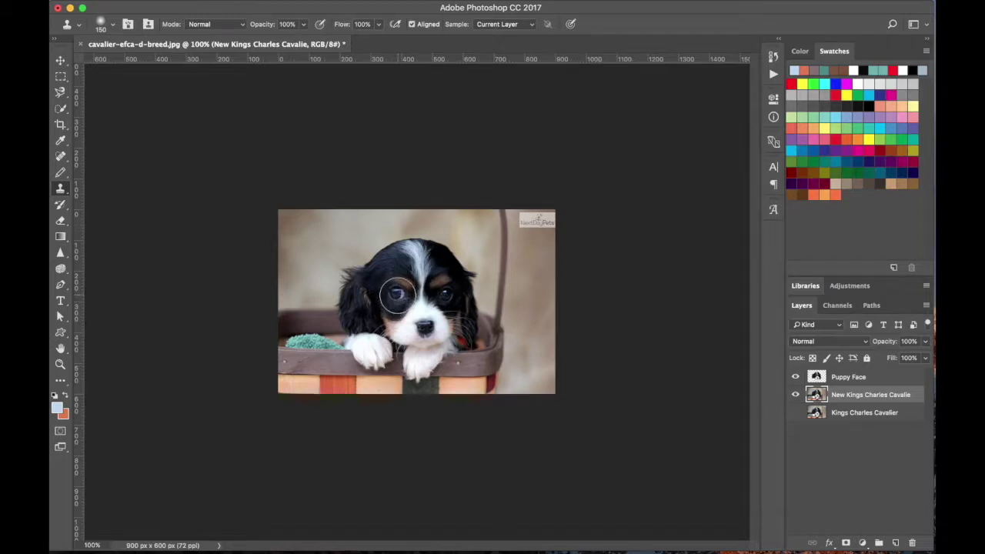
# - Clone the puppy's eye onto several spots of the background around its head with the 150 px Clone Stamp
pyautogui.moveTo(379, 273)
pyautogui.mouseDown()
pyautogui.moveTo(358, 251)
pyautogui.moveTo(316, 243)
pyautogui.mouseUp()
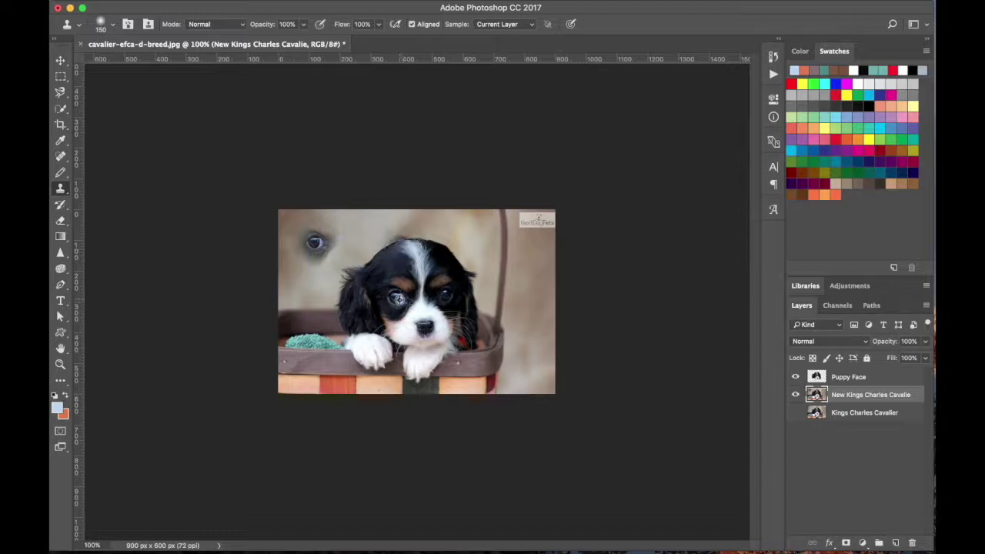
pyautogui.click(470, 256)
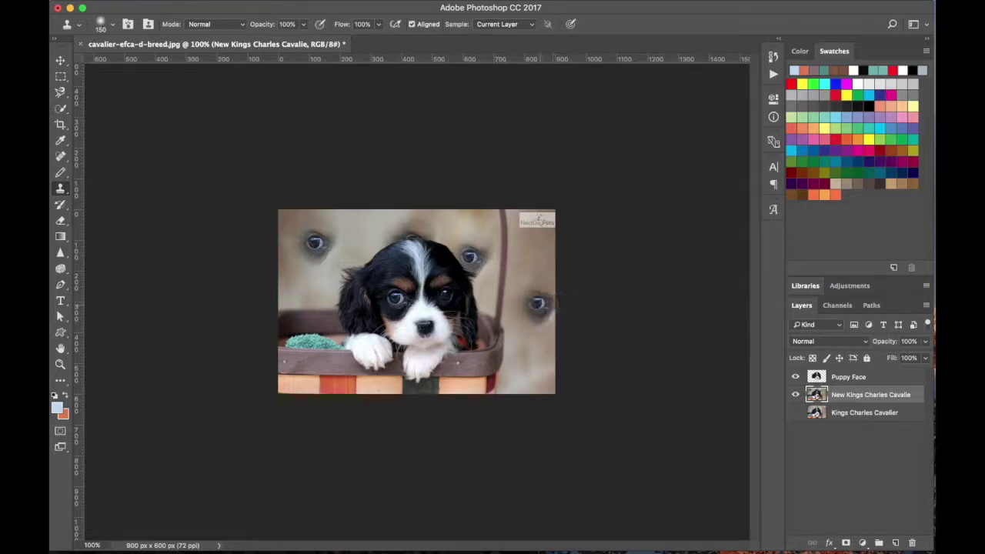
pyautogui.click(537, 303)
pyautogui.moveTo(556, 256); pyautogui.dragTo(539, 248)
pyautogui.click(324, 298)
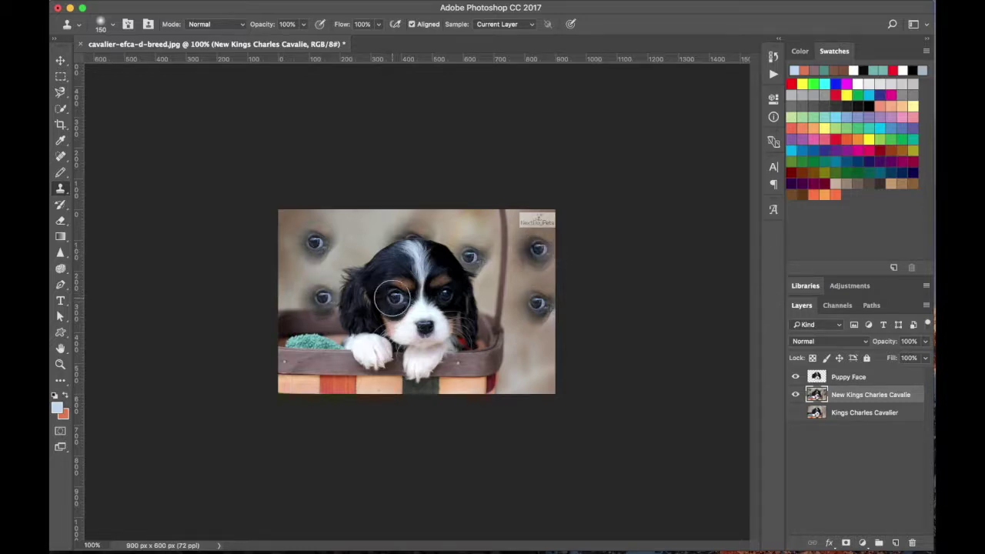
pyautogui.keyDown('alt'); pyautogui.click(393, 298); pyautogui.keyUp('alt')
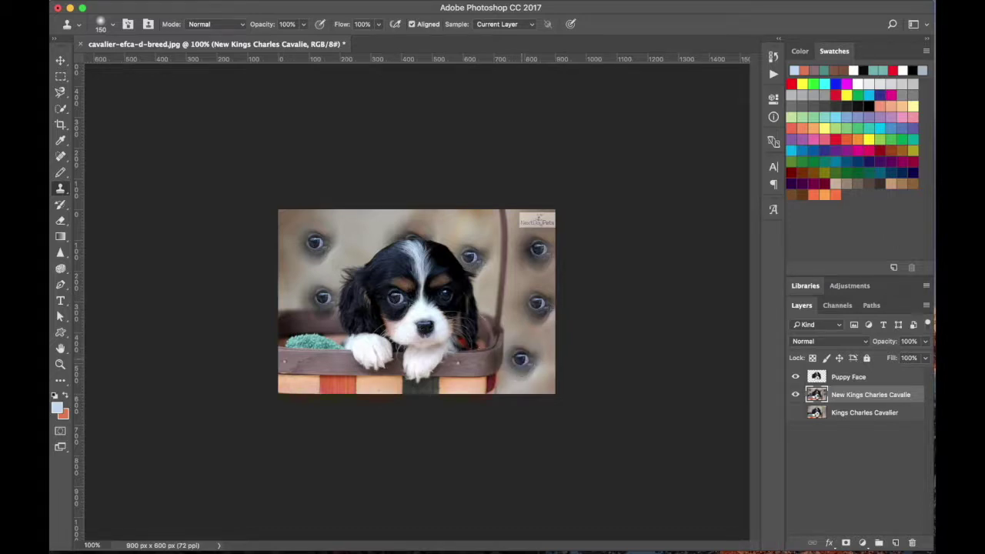
pyautogui.moveTo(531, 347); pyautogui.dragTo(520, 351)
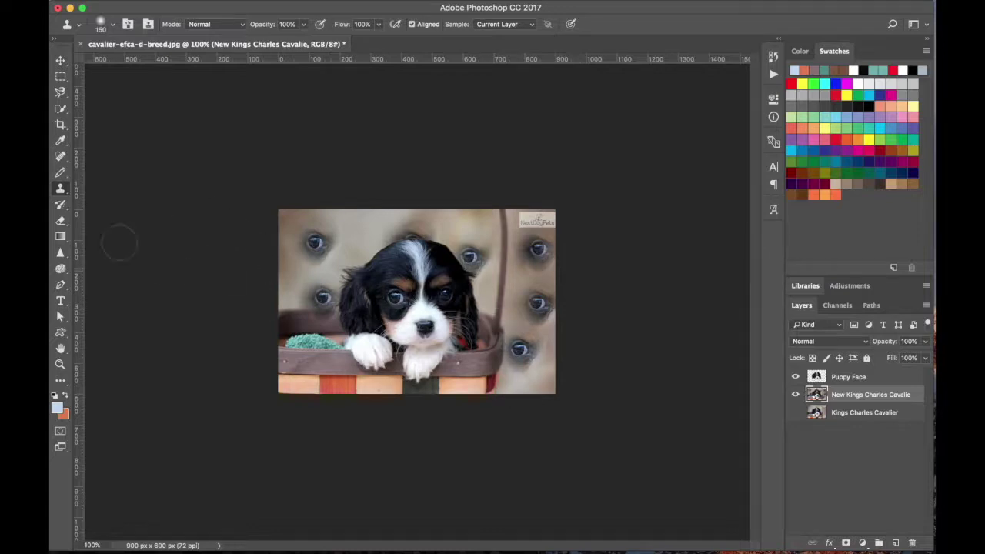
# - Undo all the cloned eyes on the background and return to the Move Tool
pyautogui.rightClick(61, 191)
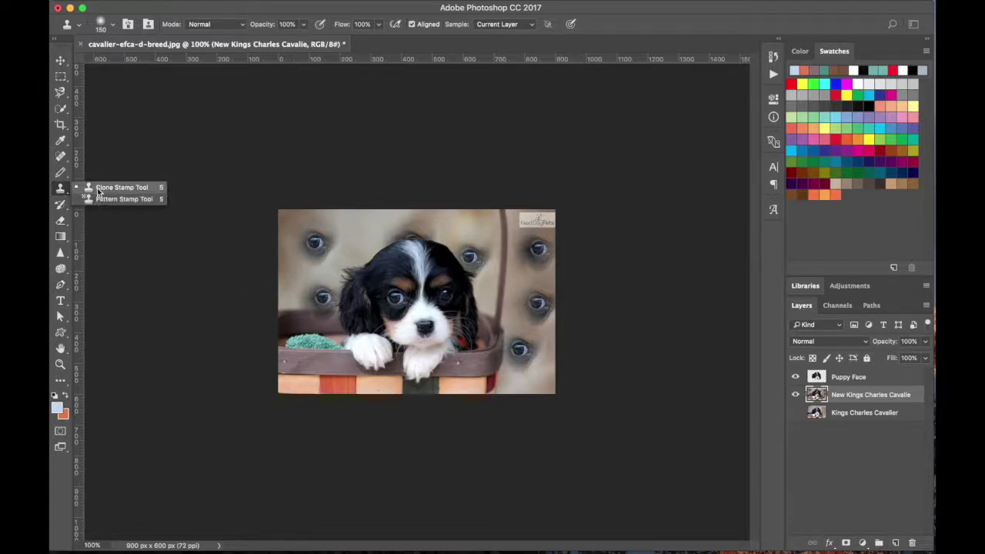
pyautogui.click(98, 192)
pyautogui.hotkey('ctrl', 'alt', 'z')
pyautogui.hotkey('ctrl', 'alt', 'z')
pyautogui.hotkey('ctrl', 'alt', 'z')
pyautogui.hotkey('ctrl', 'alt', 'z')
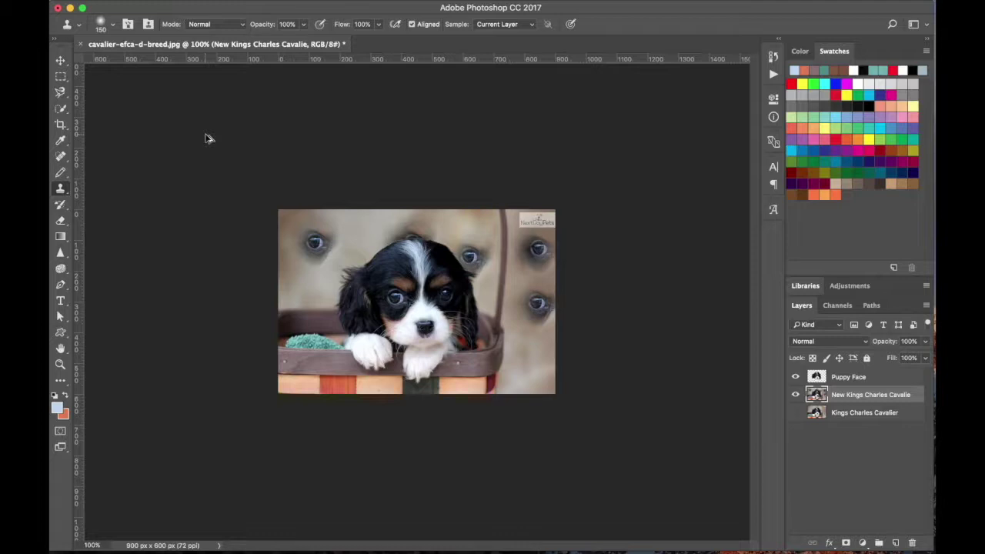
pyautogui.hotkey('ctrl', 'alt', 'z')
pyautogui.hotkey('ctrl', 'alt', 'z')
pyautogui.hotkey('ctrl', 'alt', 'z')
pyautogui.hotkey('ctrl', 'alt', 'z')
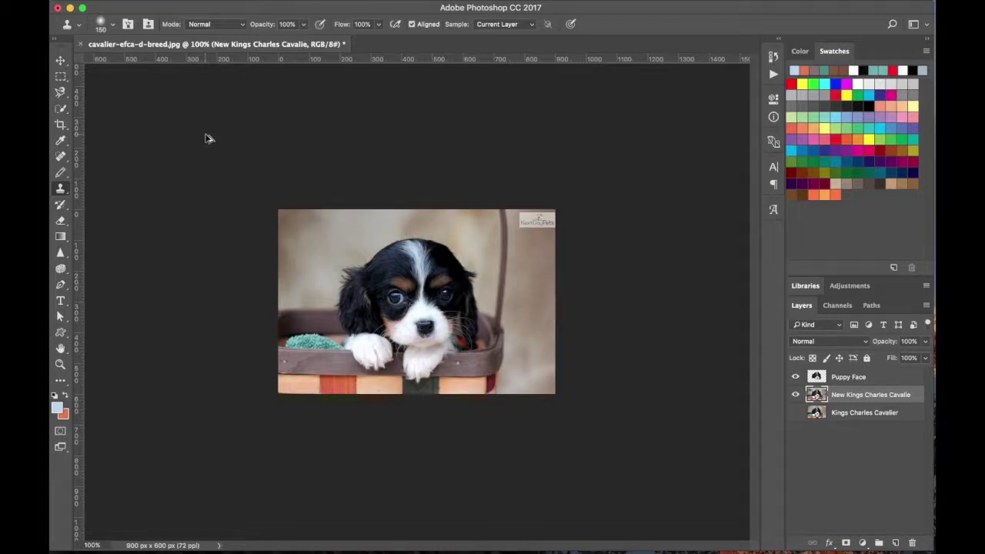
pyautogui.press('v')
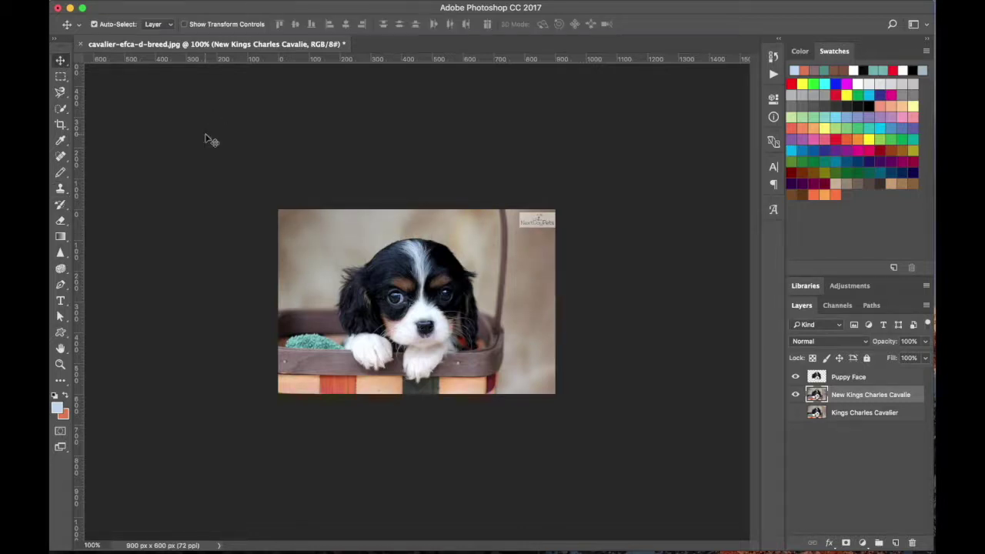
# - Activate the Pattern Stamp Tool and review its available patterns and pattern library options
pyautogui.click(61, 188)
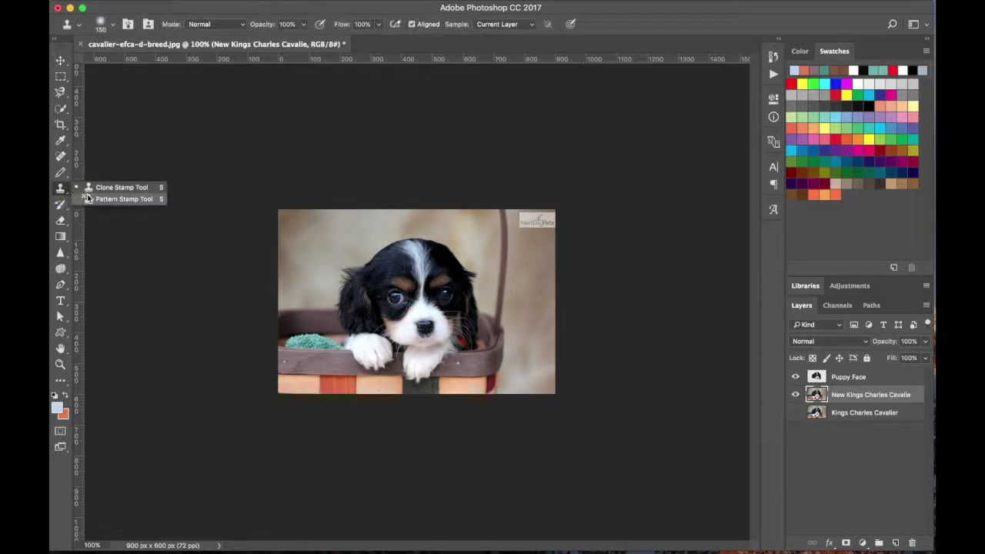
pyautogui.click(108, 199)
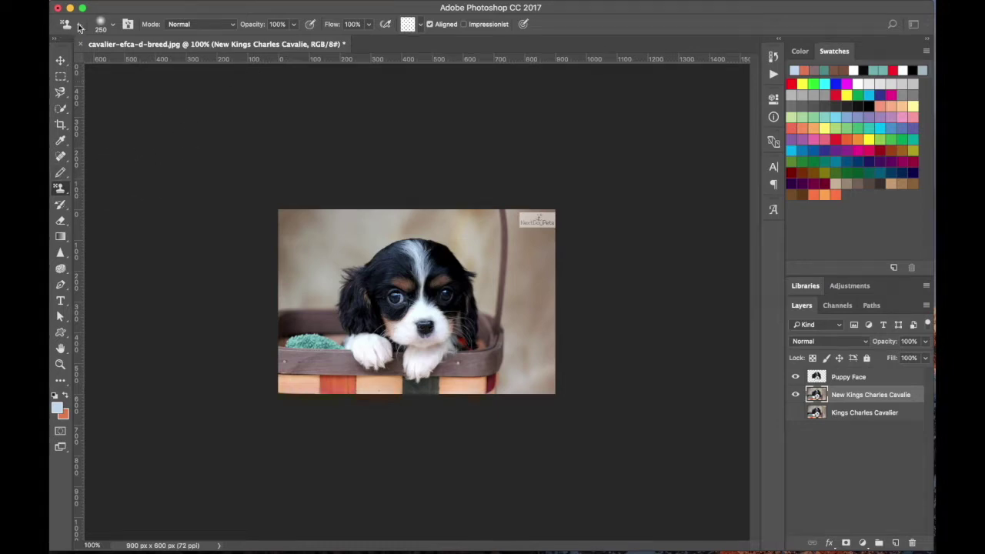
pyautogui.click(421, 26)
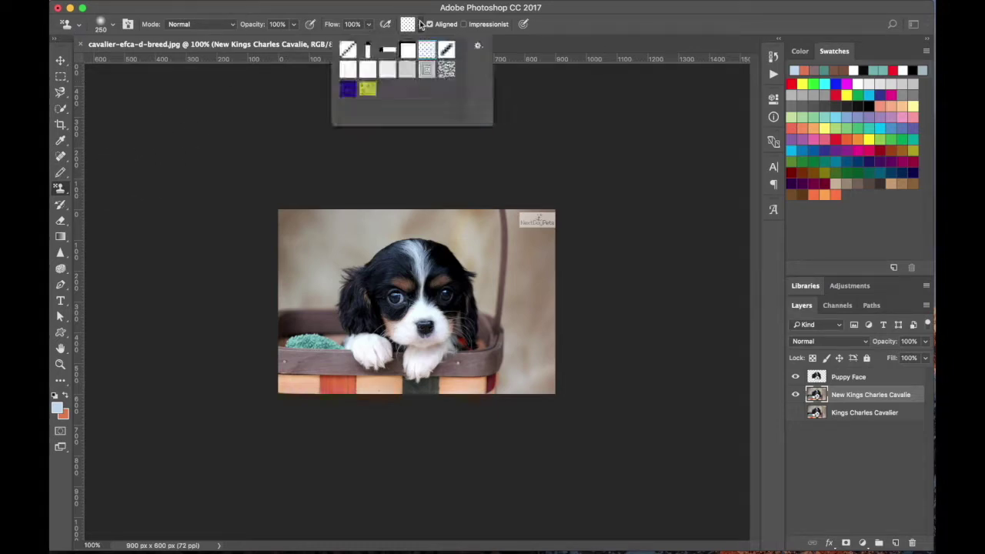
pyautogui.click(445, 50)
pyautogui.click(427, 69)
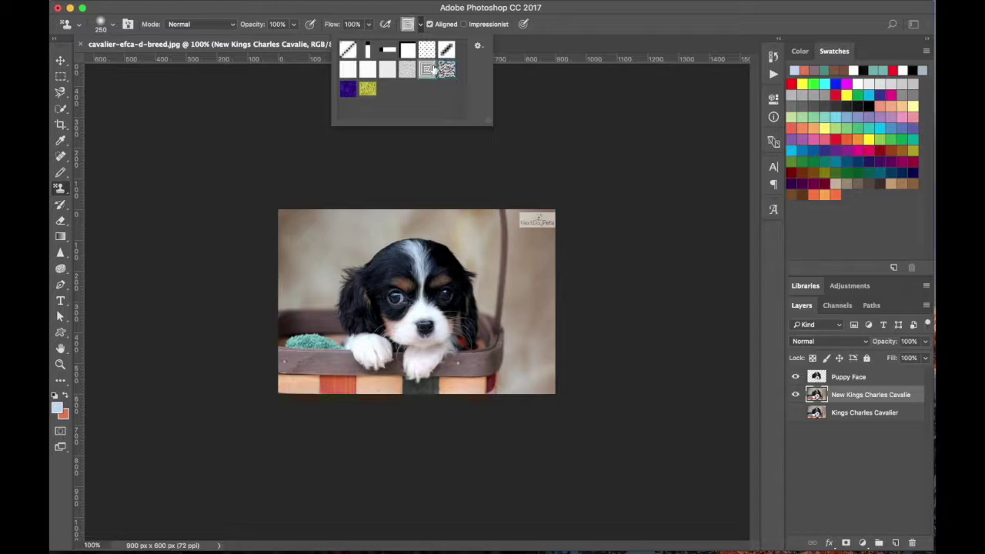
pyautogui.click(478, 46)
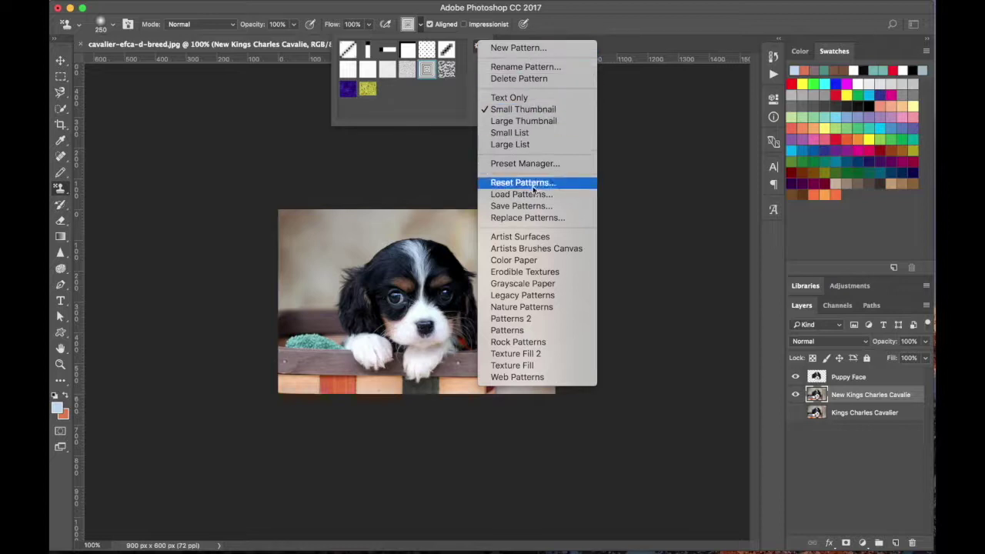
pyautogui.click(451, 88)
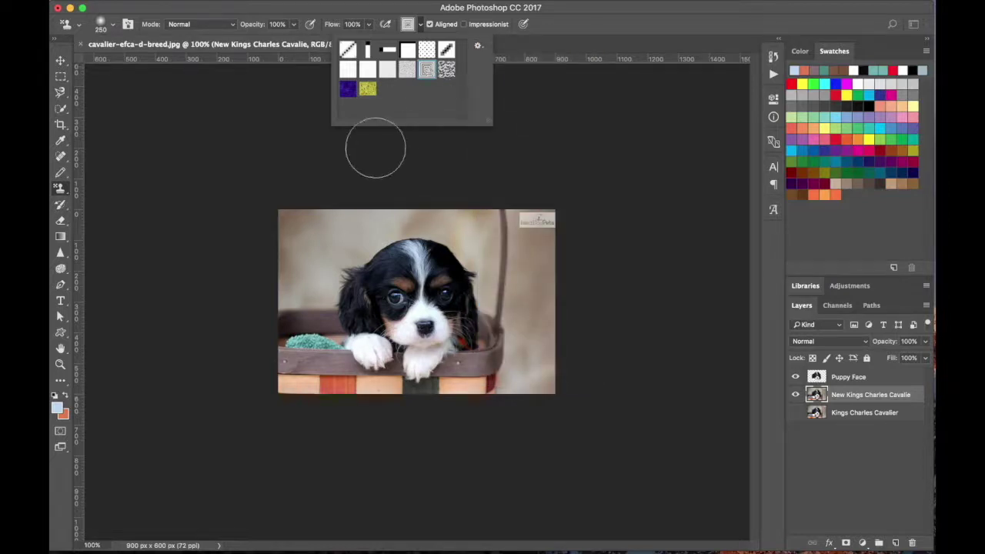
# - Try painting the dotted pattern over the whole background behind the puppy at 250 px, undo it, and return to the Move Tool
pyautogui.click(426, 51)
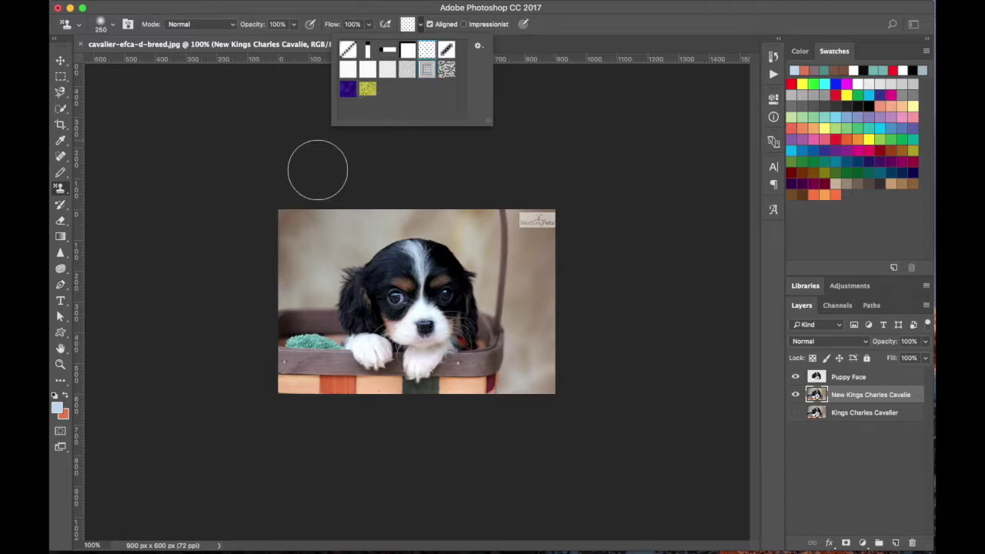
pyautogui.click(252, 156)
pyautogui.moveTo(249, 222)
pyautogui.mouseDown()
pyautogui.moveTo(315, 176)
pyautogui.moveTo(251, 272)
pyautogui.moveTo(313, 216)
pyautogui.moveTo(280, 308)
pyautogui.moveTo(258, 327)
pyautogui.moveTo(392, 237)
pyautogui.moveTo(589, 217)
pyautogui.moveTo(382, 254)
pyautogui.moveTo(582, 259)
pyautogui.moveTo(516, 246)
pyautogui.moveTo(274, 275)
pyautogui.moveTo(344, 292)
pyautogui.moveTo(559, 293)
pyautogui.moveTo(468, 358)
pyautogui.moveTo(543, 356)
pyautogui.moveTo(350, 362)
pyautogui.moveTo(440, 378)
pyautogui.moveTo(326, 315)
pyautogui.moveTo(345, 286)
pyautogui.moveTo(265, 218)
pyautogui.mouseUp()
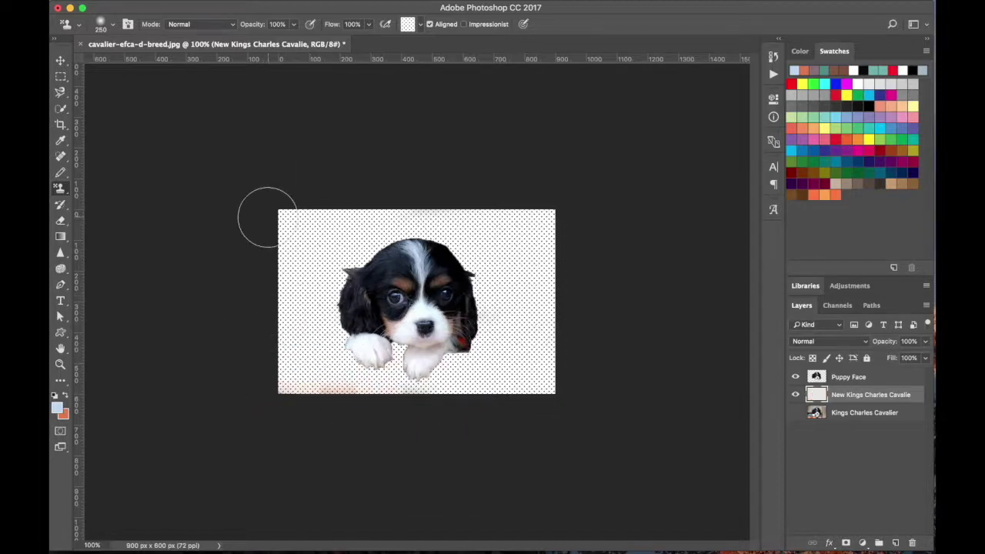
pyautogui.press('v')
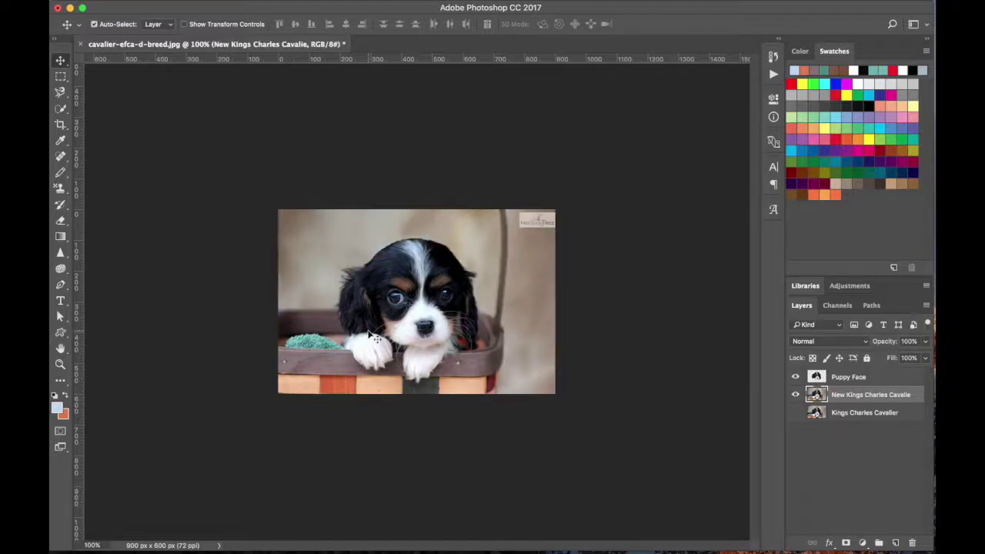
# - Activate the History Brush Tool and review the tools grouped with it
pyautogui.click(60, 206)
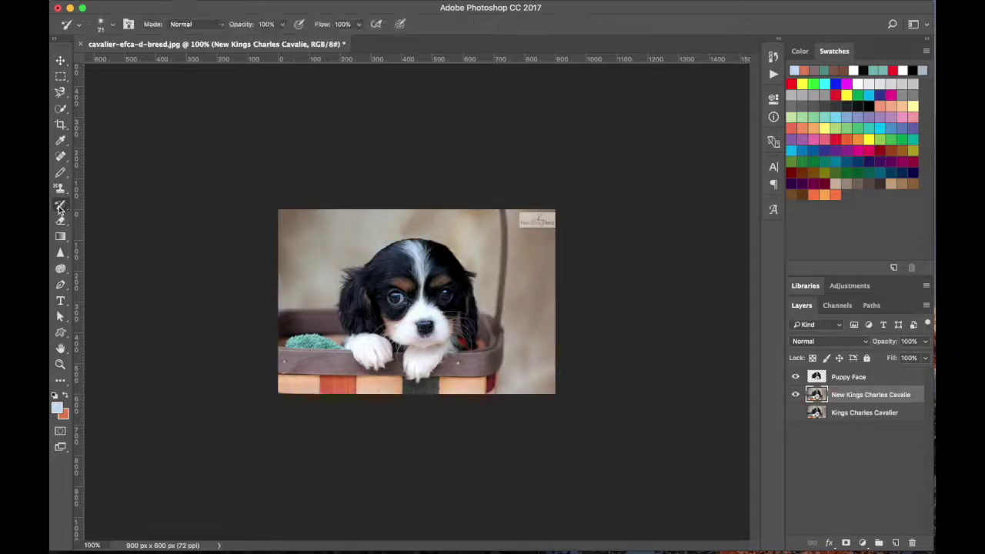
pyautogui.click(60, 206)
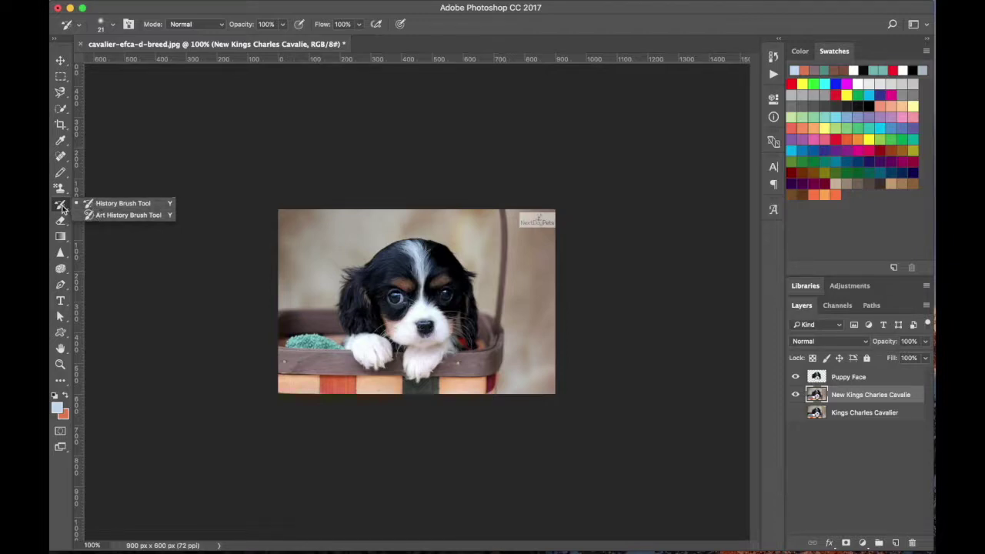
pyautogui.click(62, 208)
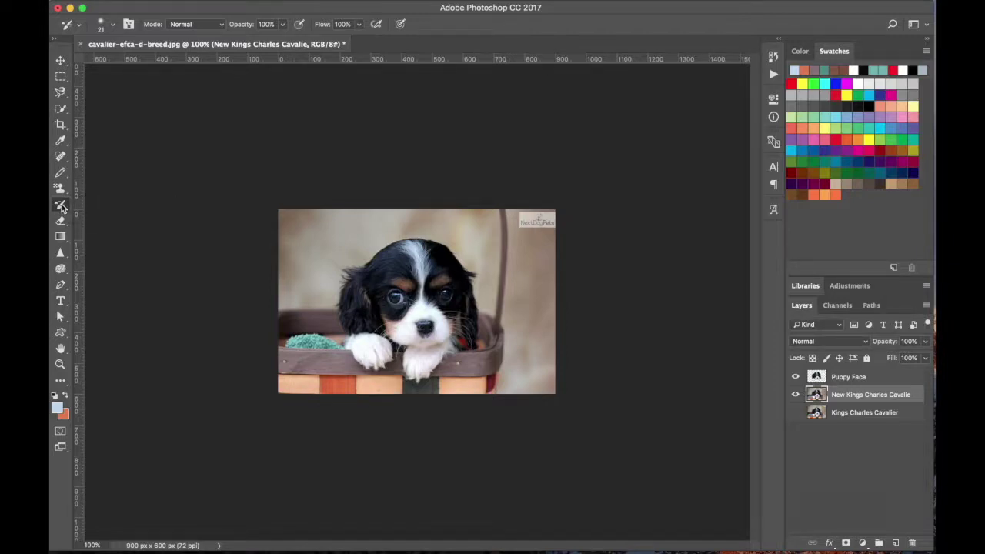
# - Try erasing the photo's upper-left background with the soft 125 px Eraser Tool, and undo the stroke
pyautogui.click(61, 222)
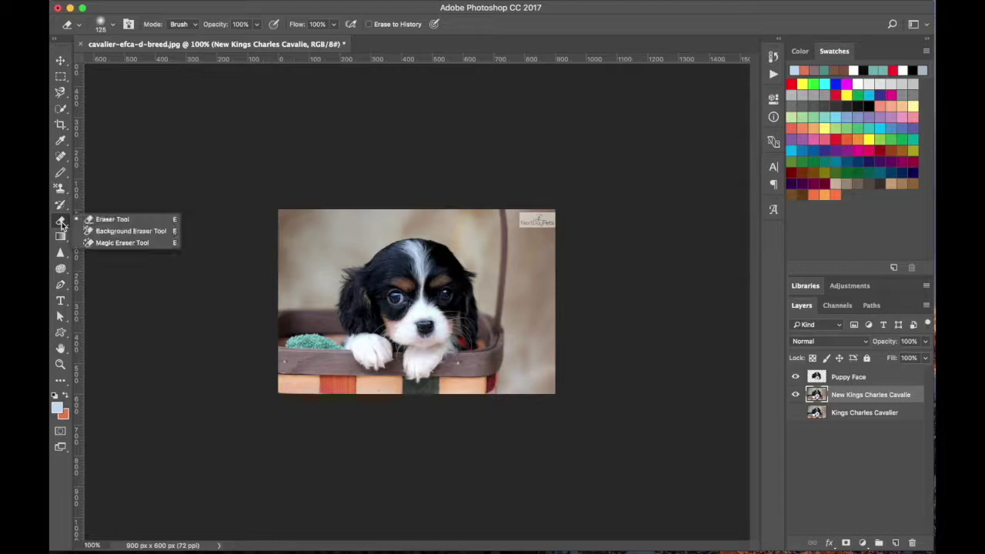
pyautogui.click(101, 222)
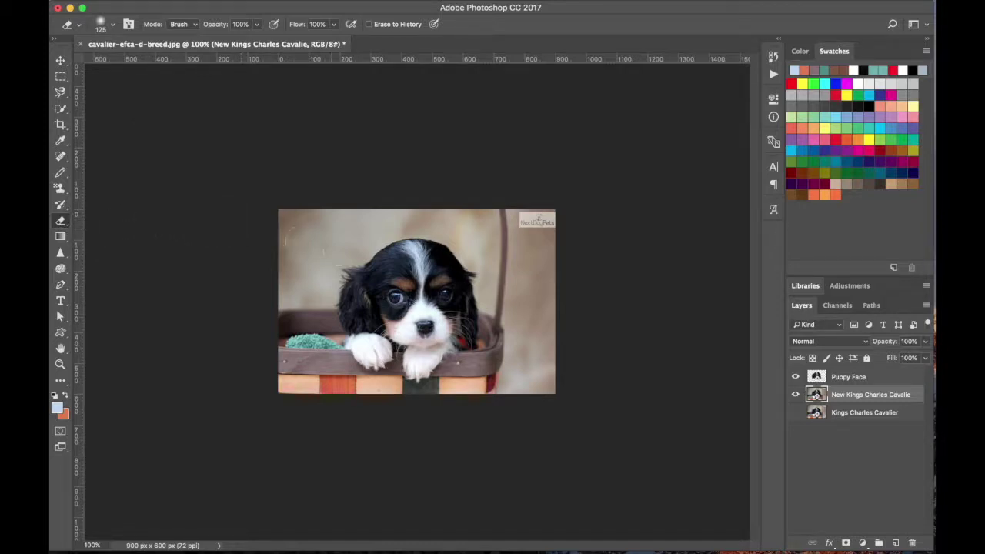
pyautogui.moveTo(270, 228)
pyautogui.mouseDown()
pyautogui.moveTo(269, 261)
pyautogui.moveTo(315, 205)
pyautogui.moveTo(350, 192)
pyautogui.moveTo(297, 264)
pyautogui.moveTo(435, 172)
pyautogui.mouseUp()
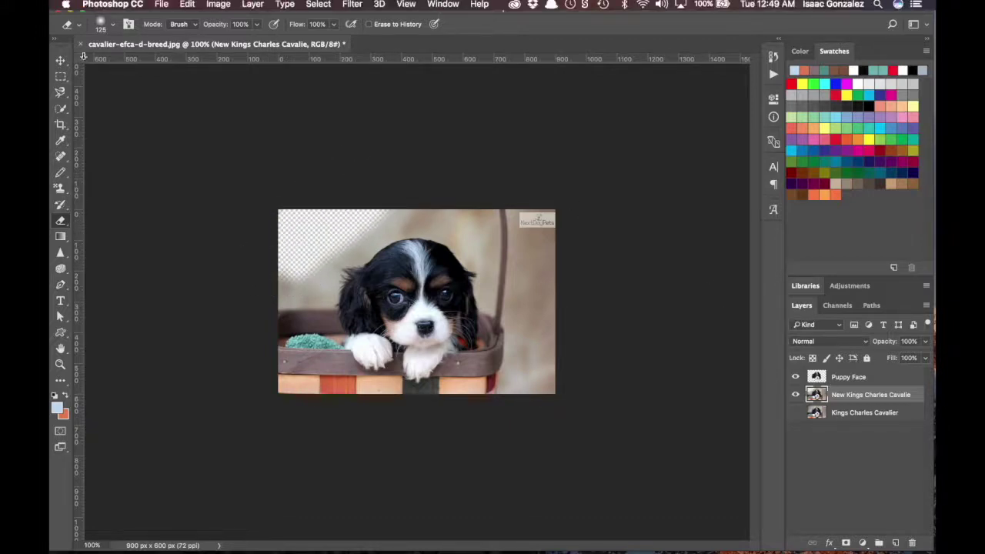
pyautogui.press('super+z')
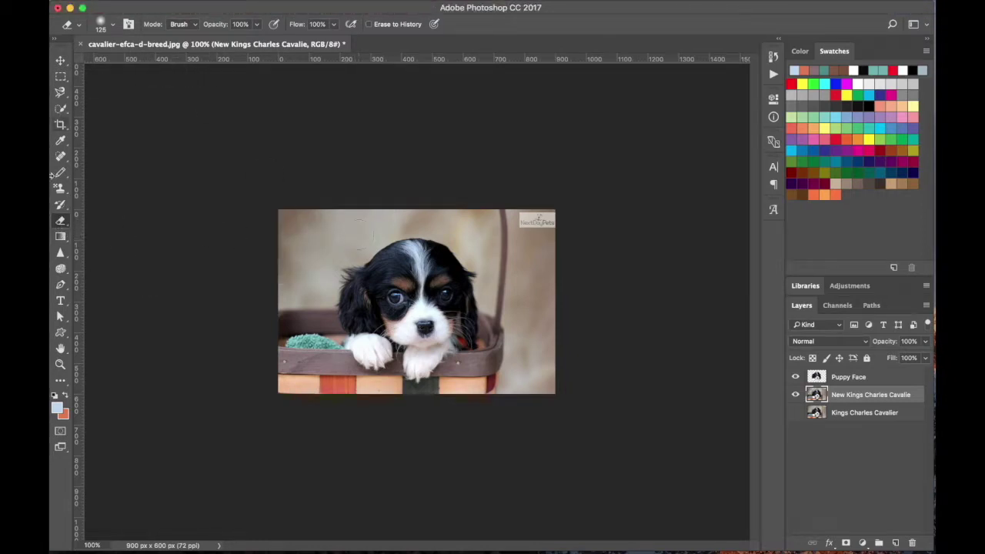
# - Switch the Eraser Tool to the textured 63 px brush tip from the brush presets
pyautogui.click(115, 26)
pyautogui.scroll(-10, 127, 171)
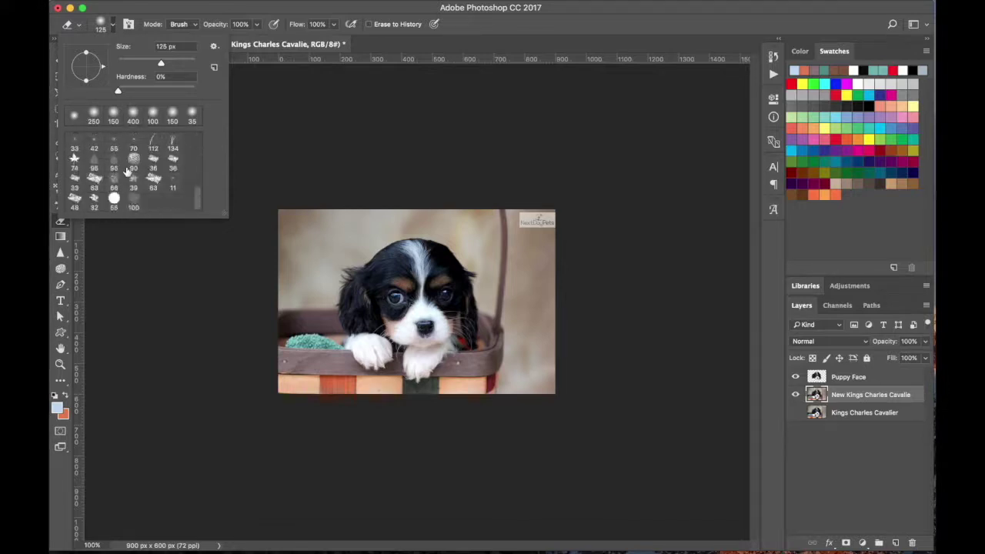
pyautogui.scroll(2, 127, 171)
pyautogui.scroll(-1, 128, 171)
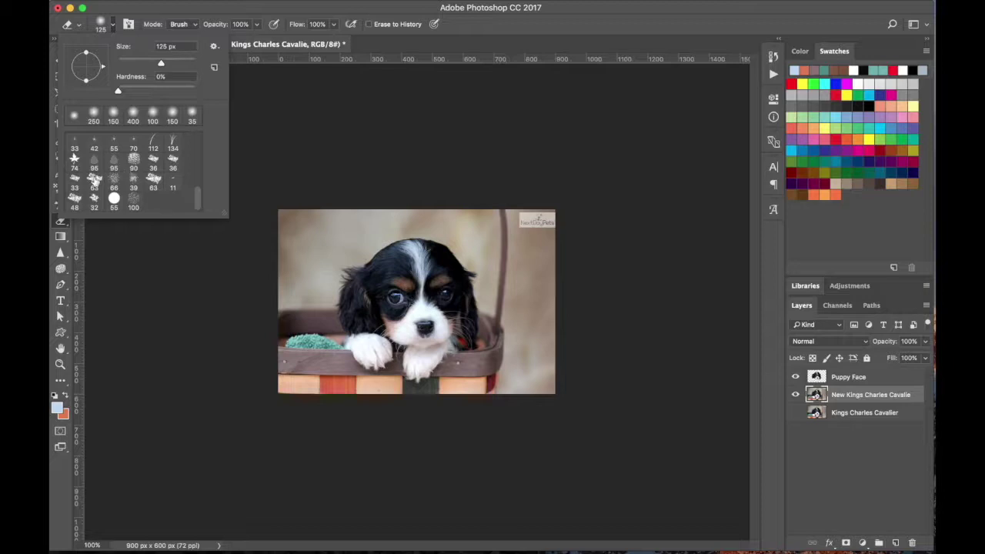
pyautogui.click(94, 180)
pyautogui.click(131, 314)
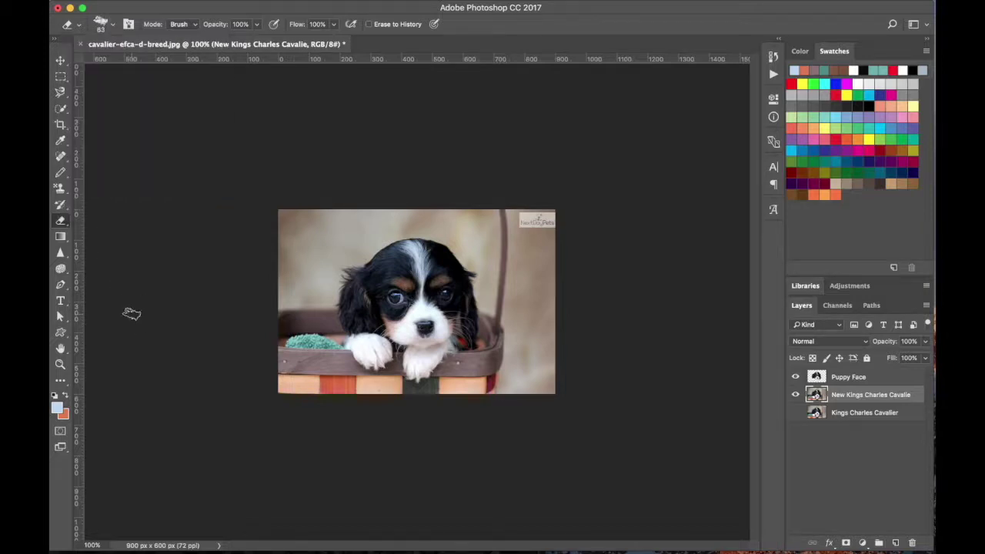
# - Enlarge the eraser's textured tip to 175 px and erase a patch in the photo's upper-left corner
pyautogui.press(']')
pyautogui.press(']')
pyautogui.press(']')
pyautogui.press(']')
pyautogui.press(']')
pyautogui.click(297, 221)
pyautogui.press(']')
pyautogui.press(']')
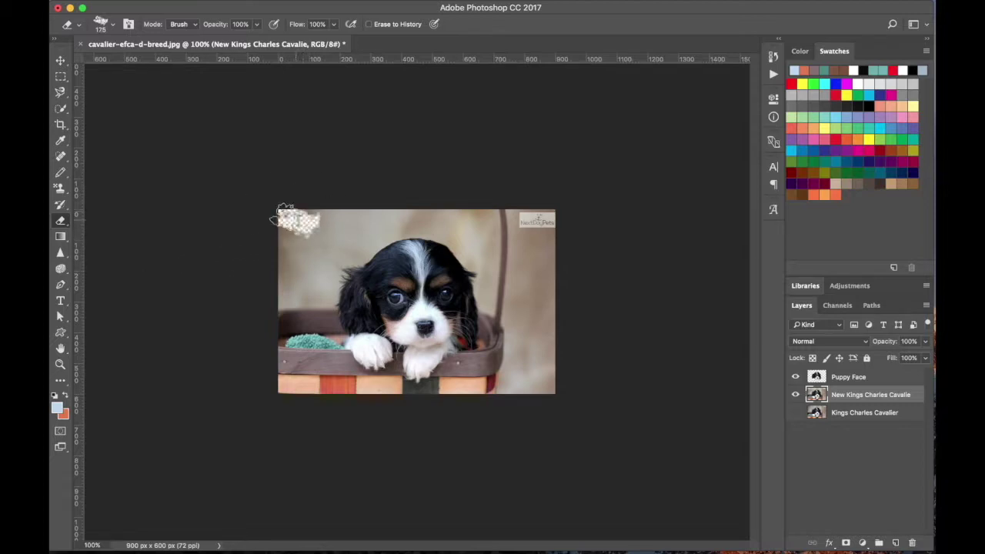
# - Erase textured patches and continuous strips along the upper and right-hand edges of the photo
pyautogui.click(372, 201)
pyautogui.click(529, 223)
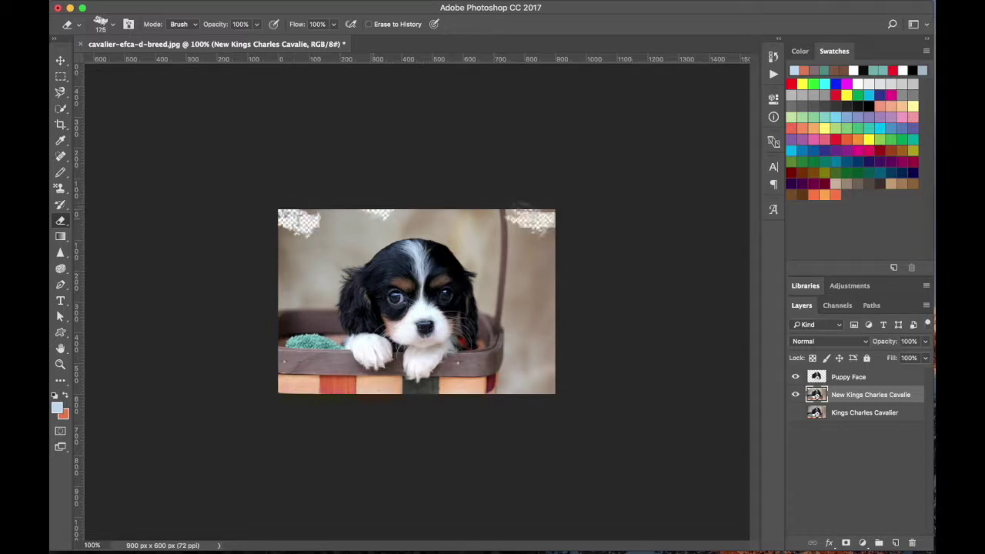
pyautogui.click(536, 267)
pyautogui.click(536, 319)
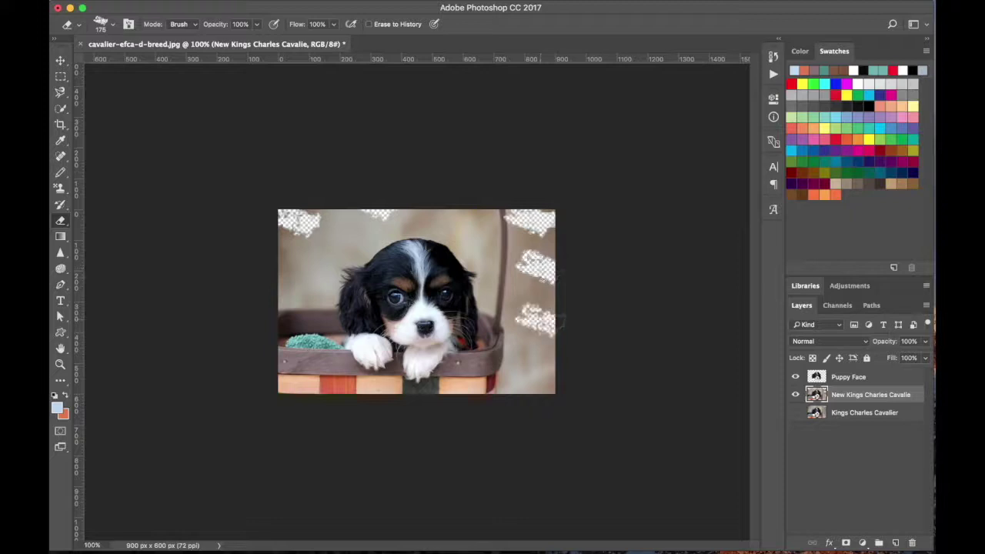
pyautogui.click(537, 361)
pyautogui.moveTo(540, 352); pyautogui.dragTo(534, 180)
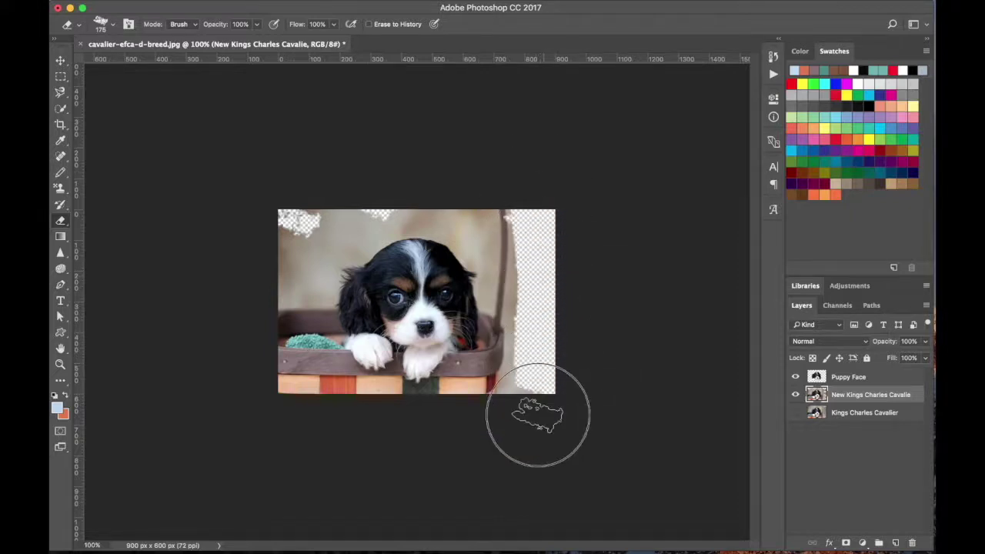
pyautogui.click(480, 205)
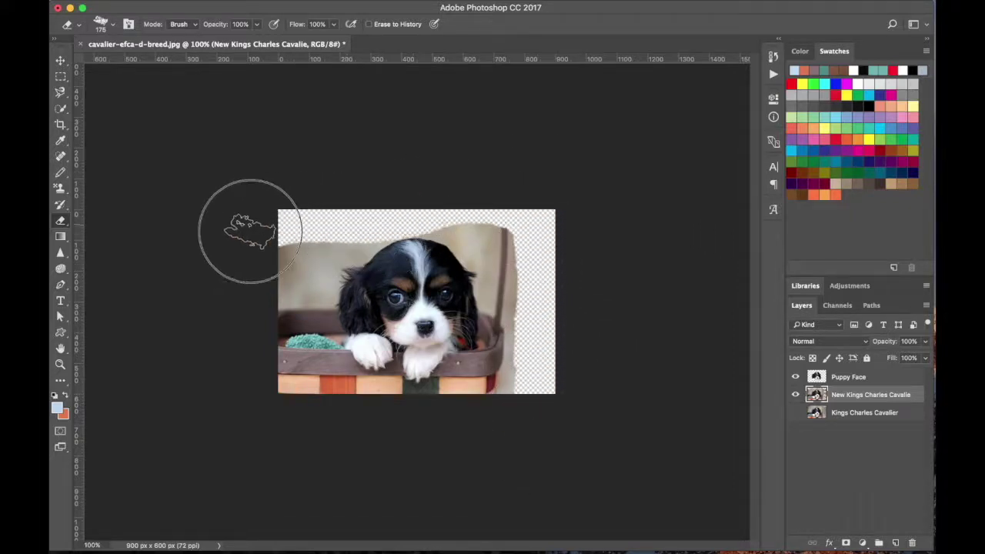
# - Undo all the textured eraser strokes to restore the full photo background
pyautogui.press('super+alt+z')
pyautogui.press('super+alt+z')
pyautogui.press('super+alt+z')
pyautogui.press('super+alt+z')
pyautogui.press('super+alt+z')
pyautogui.press('super+alt+z')
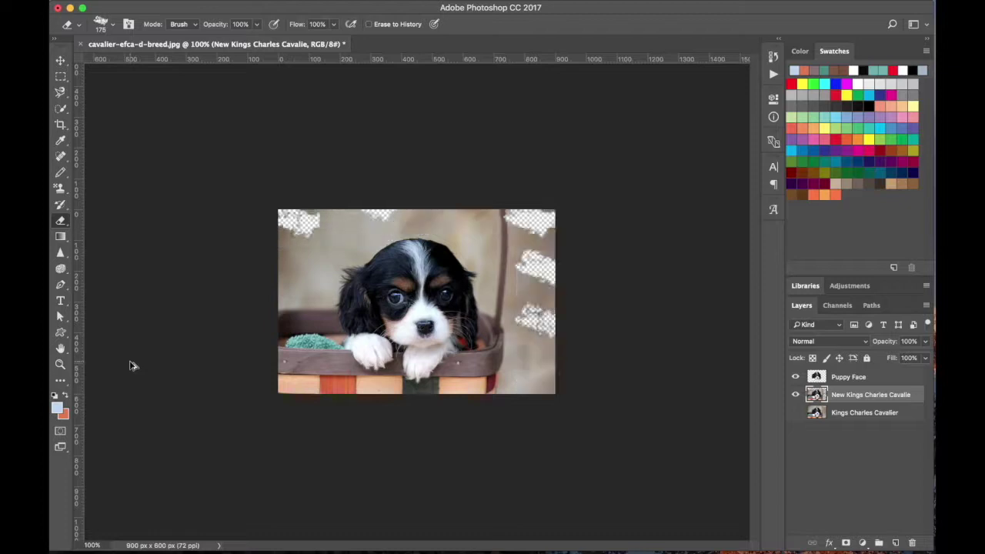
pyautogui.press('super+alt+z')
pyautogui.press('super+alt+z')
pyautogui.press('super+alt+z')
pyautogui.press('super+alt+z')
pyautogui.press('super+alt+z')
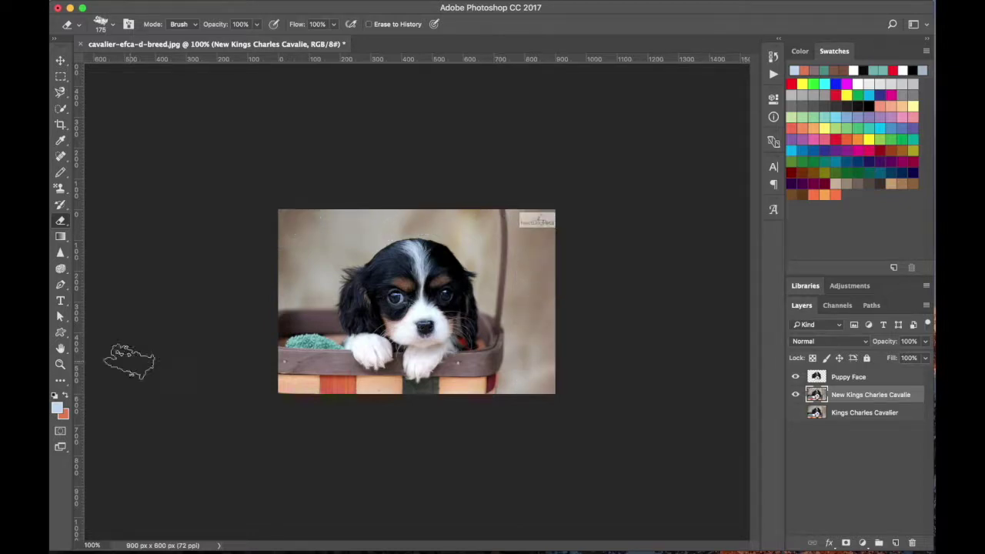
pyautogui.press('v')
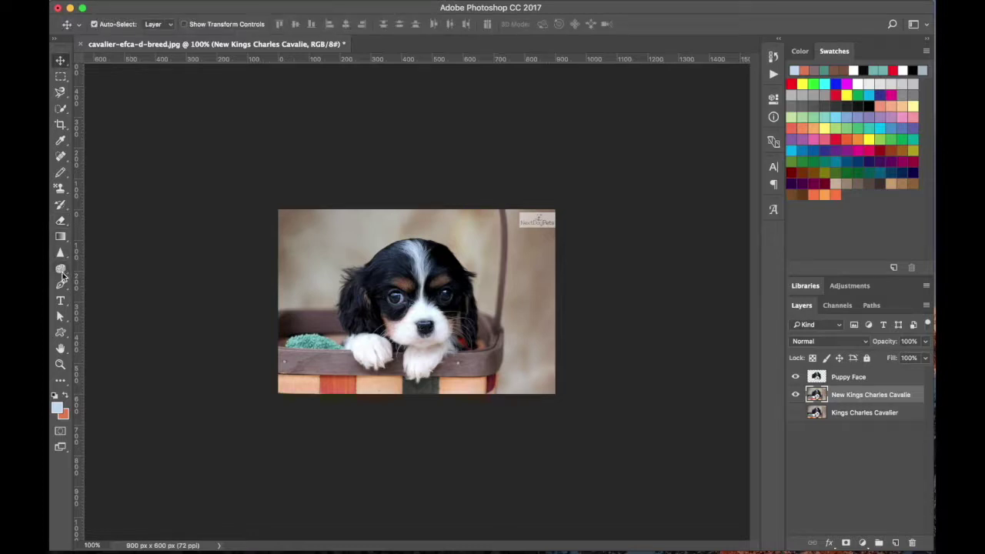
pyautogui.click(60, 220)
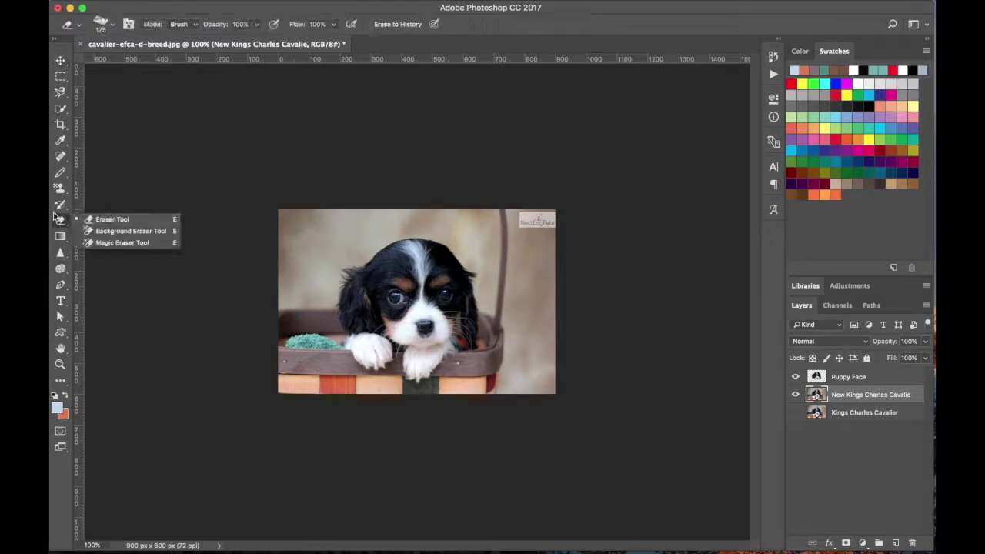
pyautogui.click(56, 211)
pyautogui.click(59, 221)
pyautogui.click(61, 250)
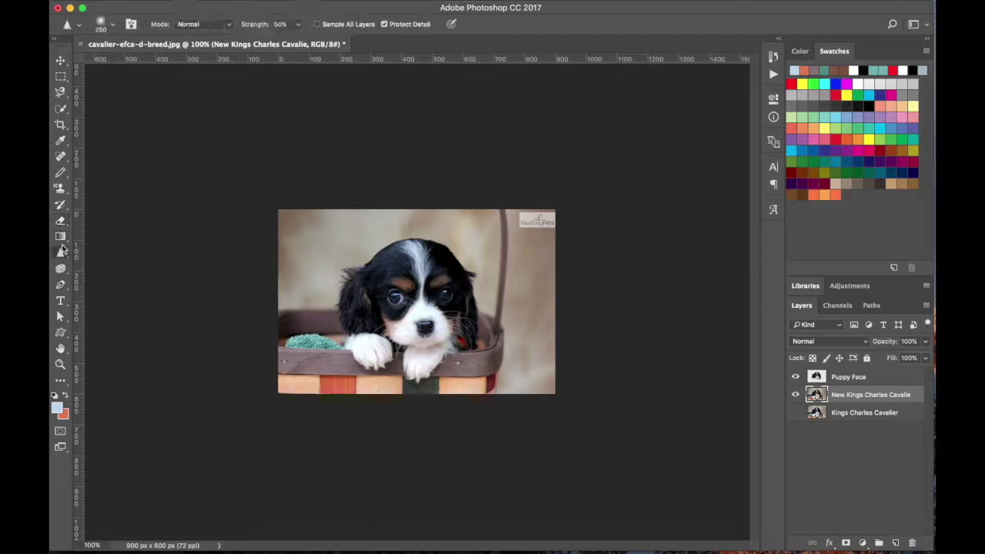
# - Fill the New Kings Charles Cavalie layer with a linear light-blue-to-orange gradient running diagonally from the photo's upper-left corner to beside the puppy's face
pyautogui.click(60, 236)
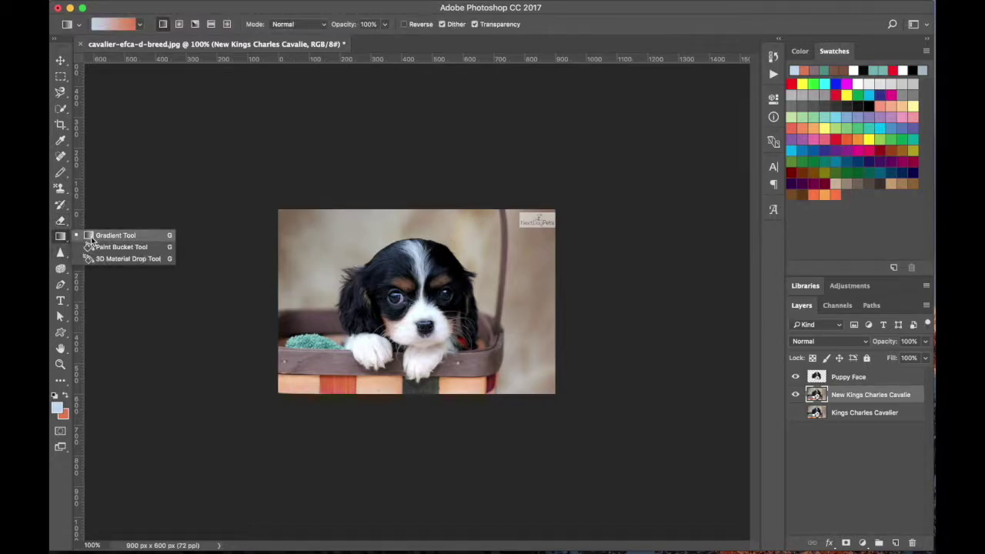
pyautogui.click(91, 237)
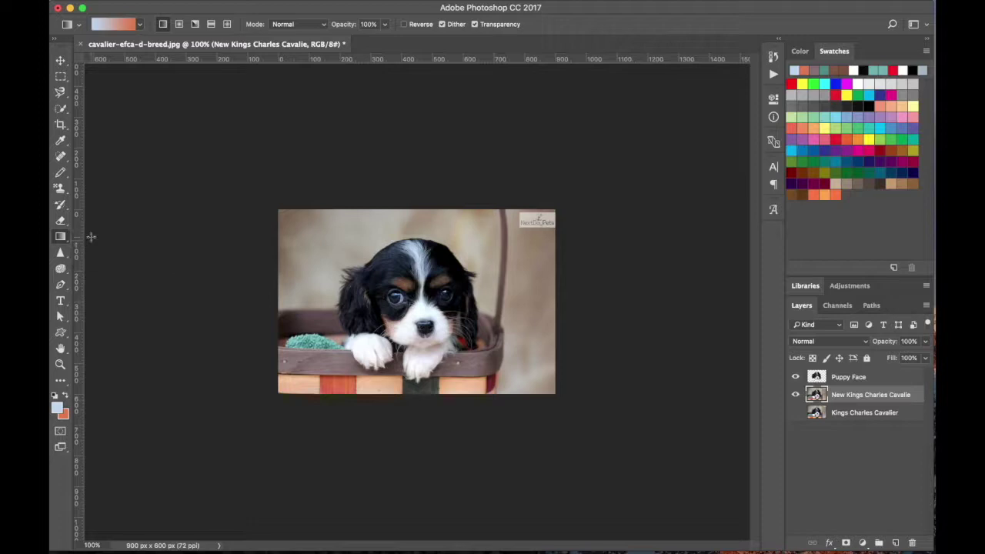
pyautogui.click(141, 28)
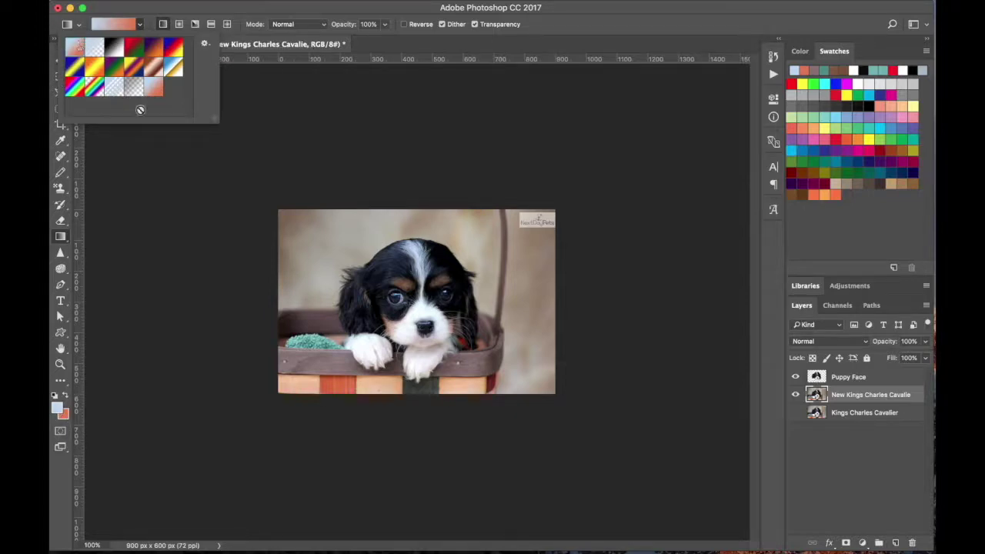
pyautogui.click(178, 179)
pyautogui.moveTo(283, 212); pyautogui.dragTo(476, 316)
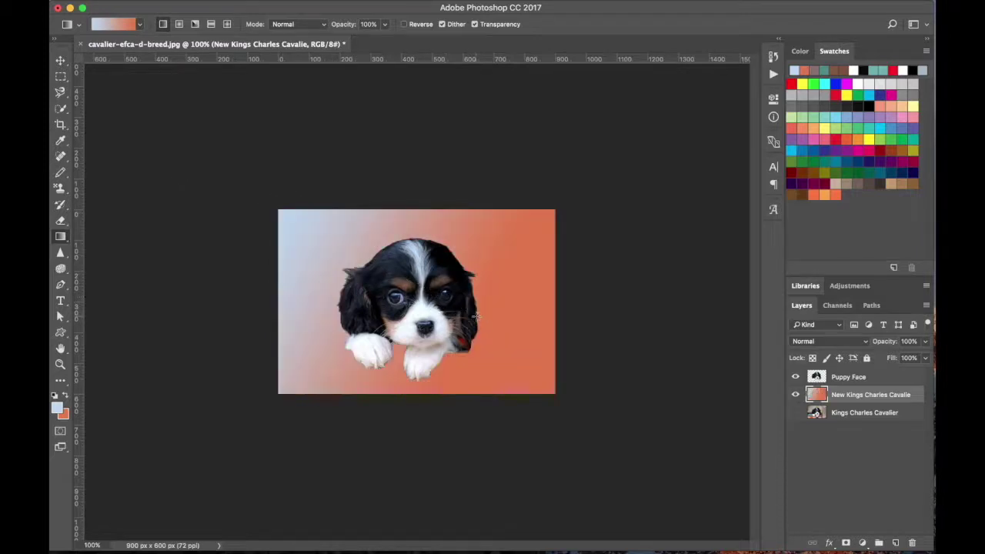
# - Redraw the background gradient in opposite diagonal directions and different lengths, ending with a short blend from the puppy's forehead toward the lower right
pyautogui.moveTo(539, 225); pyautogui.dragTo(339, 348)
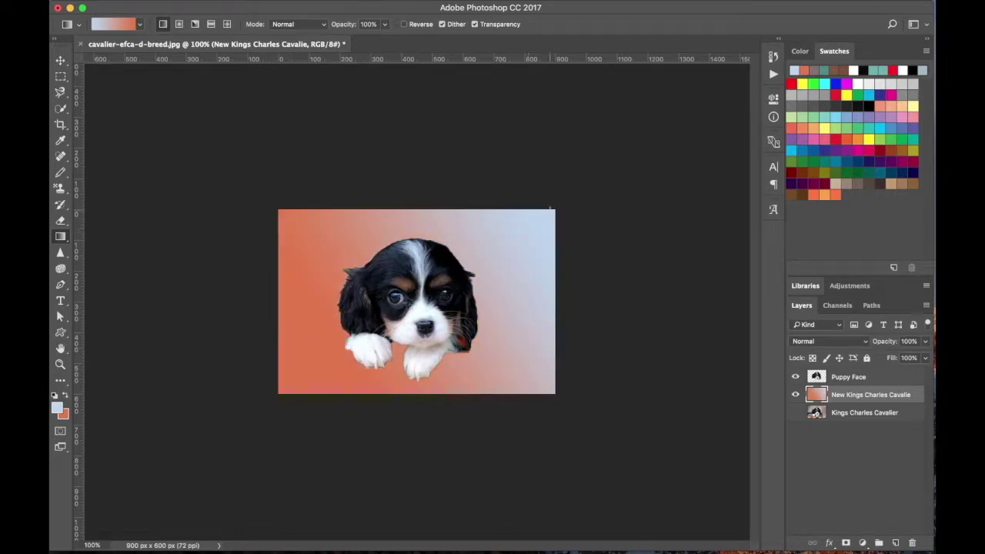
pyautogui.moveTo(545, 215); pyautogui.dragTo(300, 361)
pyautogui.moveTo(290, 220); pyautogui.dragTo(547, 376)
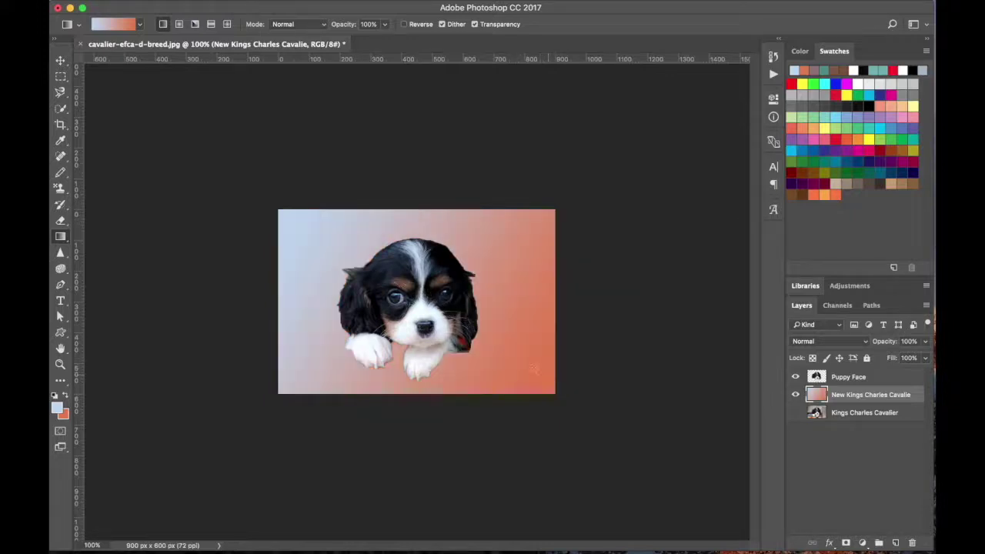
pyautogui.moveTo(392, 254); pyautogui.dragTo(512, 334)
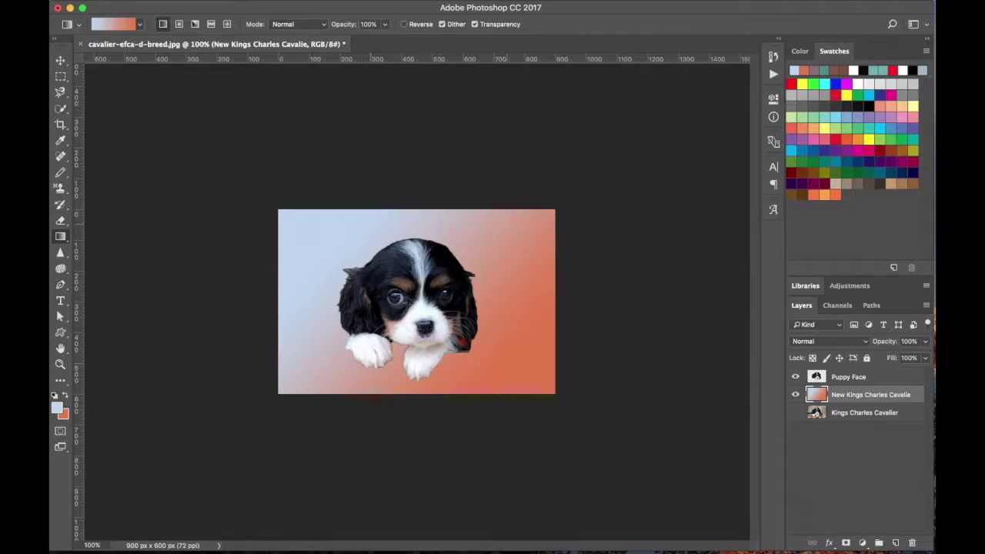
# - Try another blue-to-orange gradient on the New Kings Charles Cavalie layer, and undo the gradient fills back to the original photo
pyautogui.moveTo(565, 200); pyautogui.dragTo(343, 302)
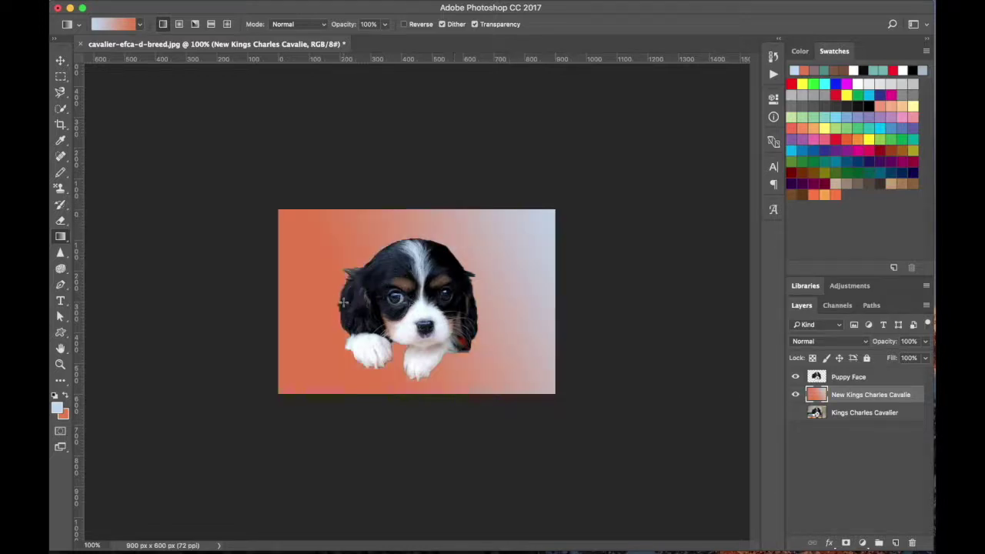
pyautogui.press('super+z')
pyautogui.press('super+z')
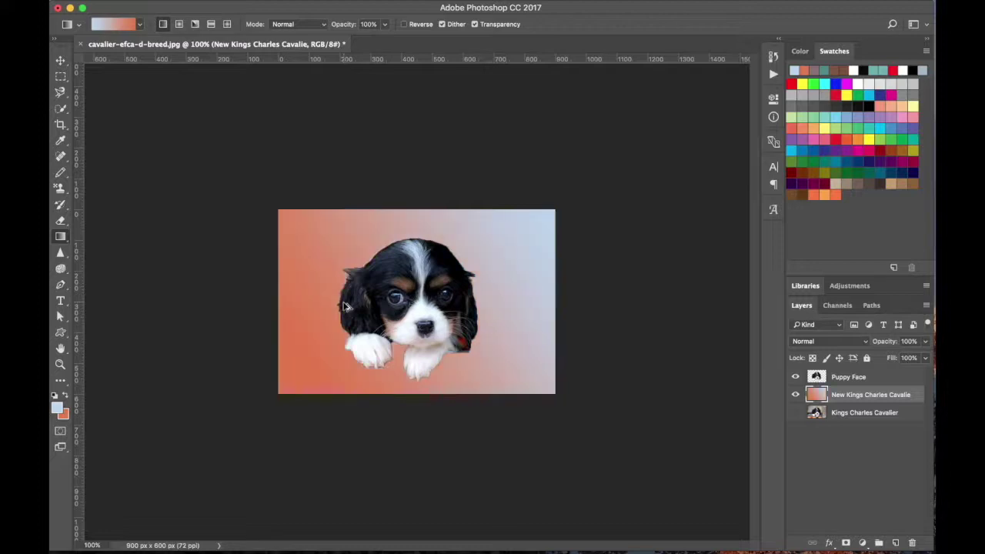
pyautogui.press('super+alt+z')
pyautogui.press('super+alt+z')
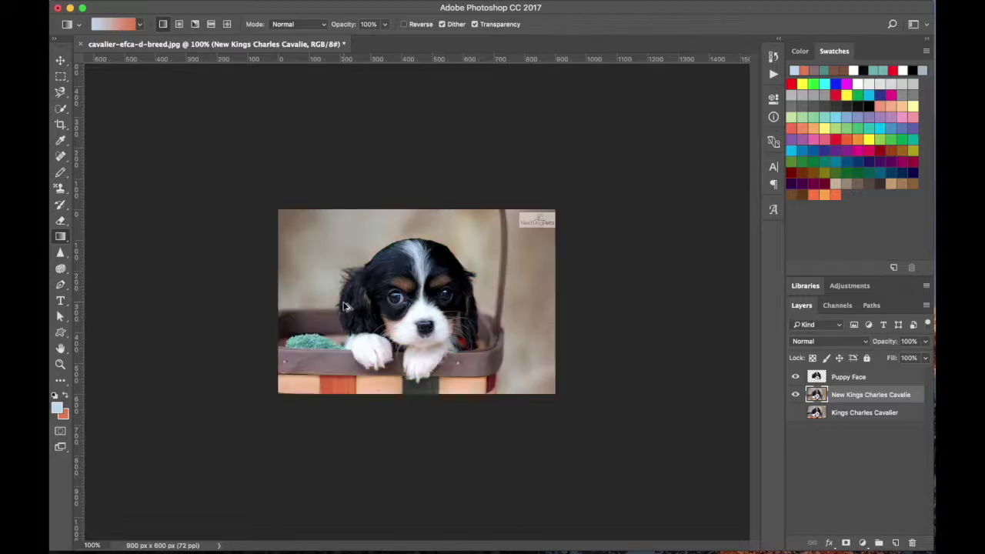
pyautogui.press('v')
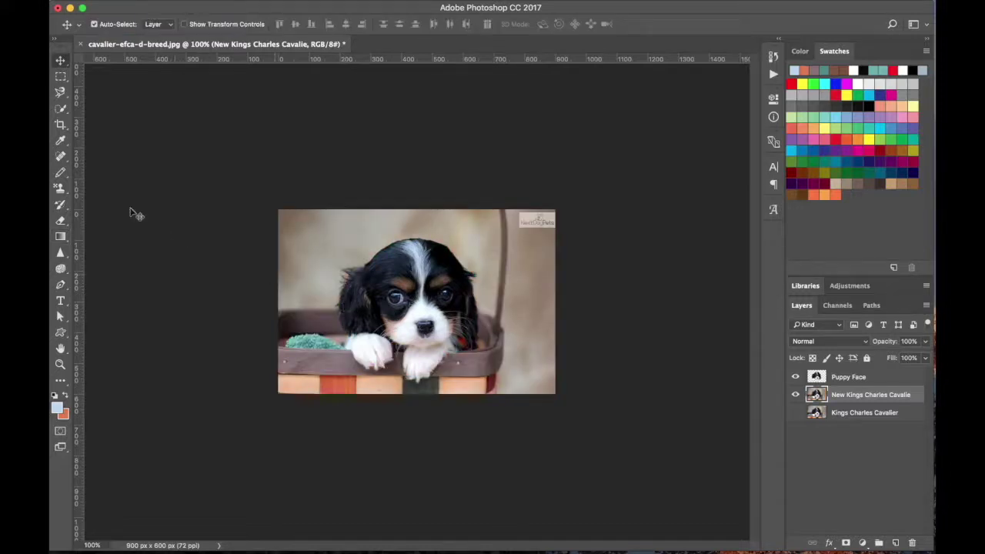
# - Fill the background areas around the puppy and the basket handle with the light blue foreground colour using the Paint Bucket
pyautogui.click(62, 239)
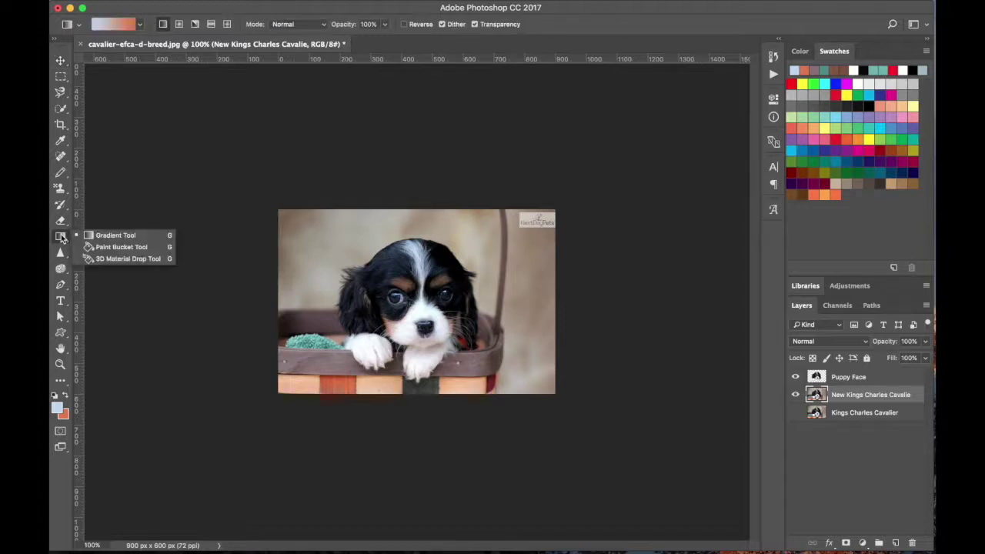
pyautogui.click(103, 247)
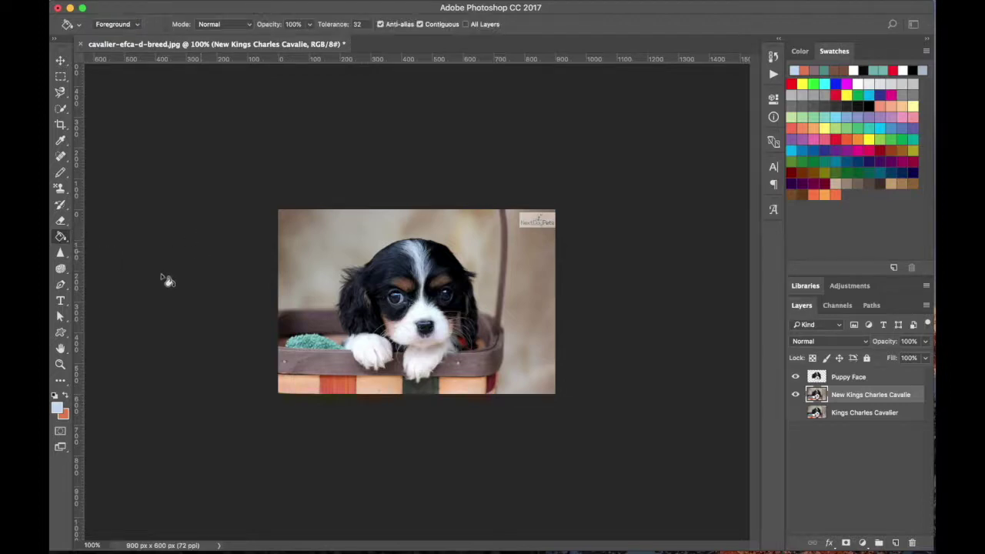
pyautogui.click(327, 239)
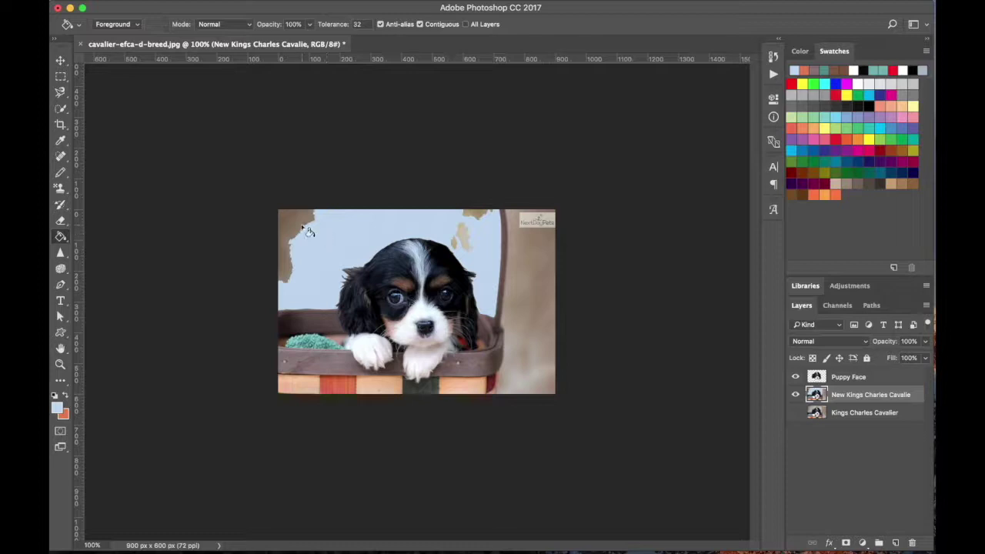
pyautogui.click(292, 222)
pyautogui.click(477, 215)
pyautogui.click(540, 261)
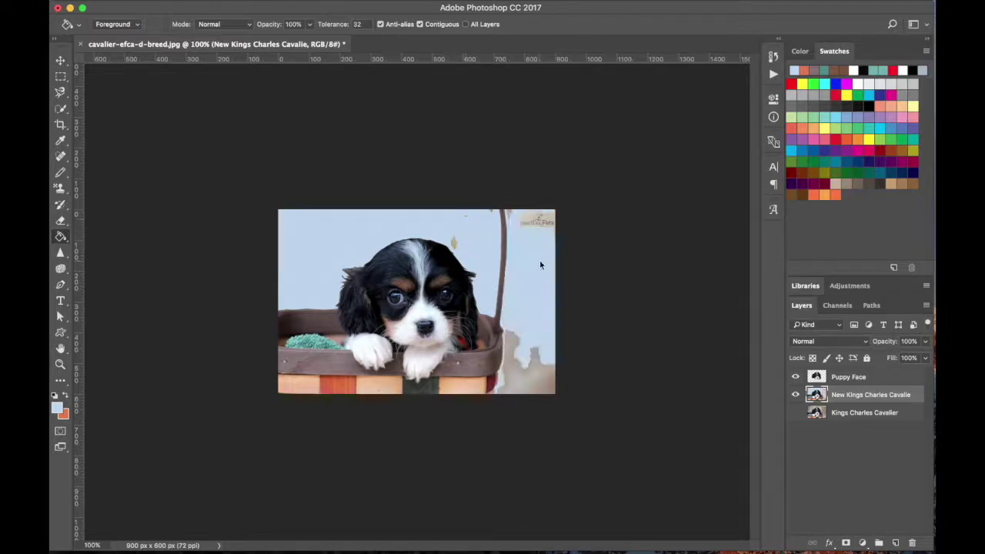
pyautogui.click(540, 223)
pyautogui.click(522, 365)
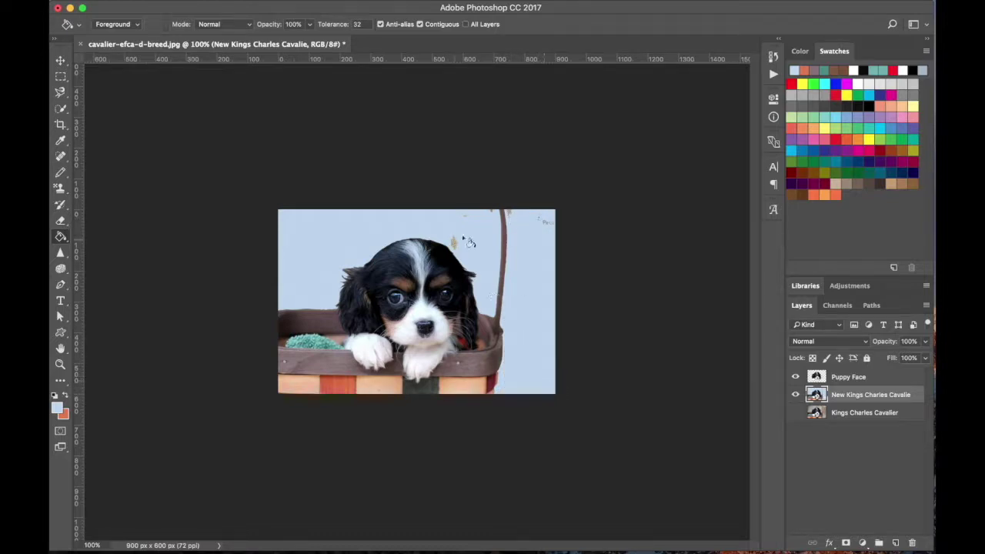
# - Undo the Paint Bucket fills on the New Kings Charles Cavalie layer
pyautogui.press('super+z')
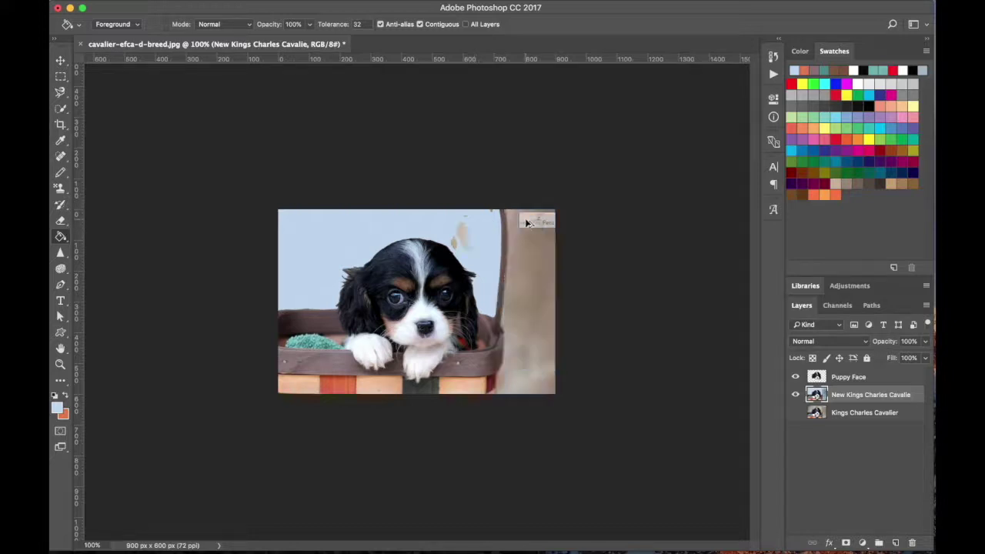
pyautogui.press('super+alt+z')
pyautogui.hotkey('shift', 'g')
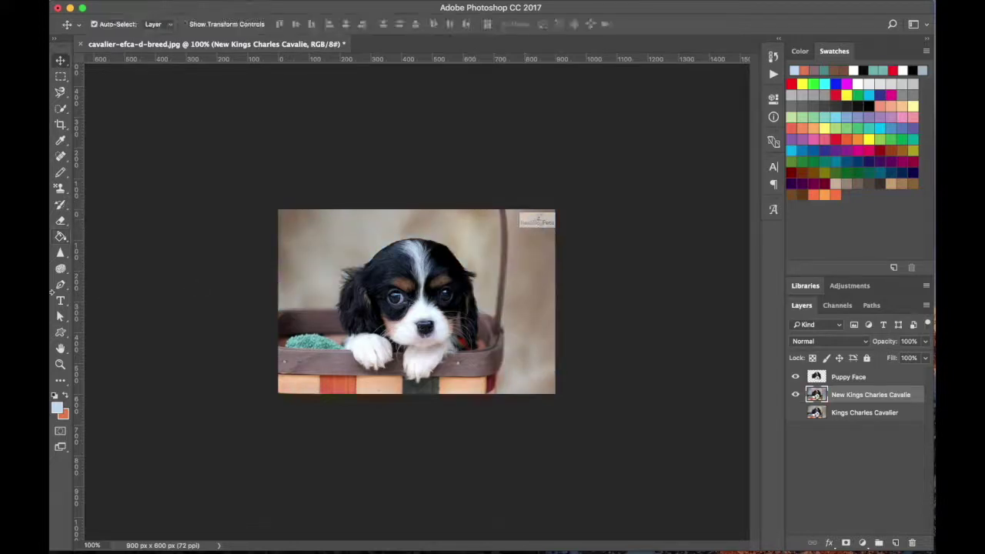
pyautogui.hotkey('shift', 'g')
pyautogui.hotkey('shift', 'g')
pyautogui.rightClick(62, 236)
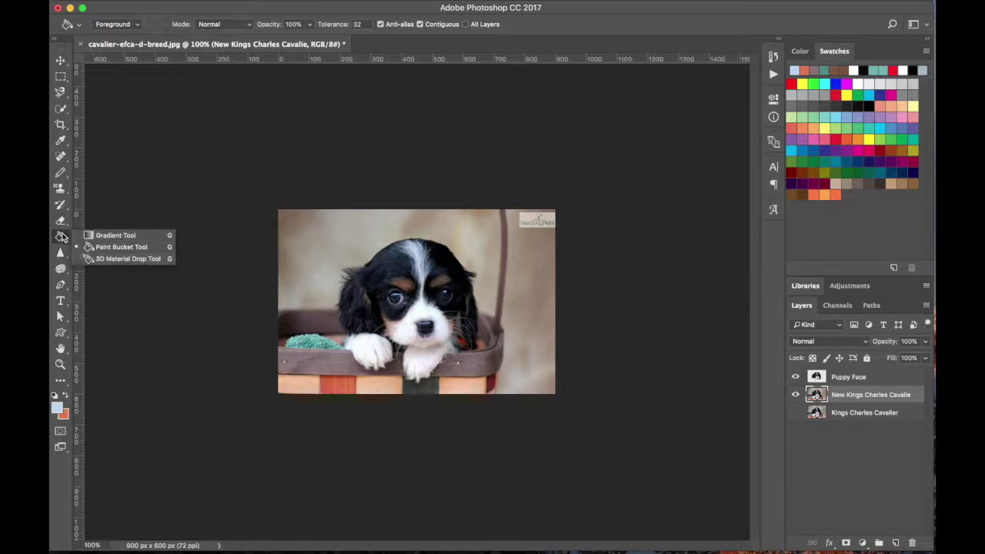
pyautogui.click(62, 237)
# - Blur the basket, the green towel and the watermark on the New Kings Charles Cavalie layer with a 400 px Blur brush at 100% strength
pyautogui.click(62, 255)
pyautogui.rightClick(63, 255)
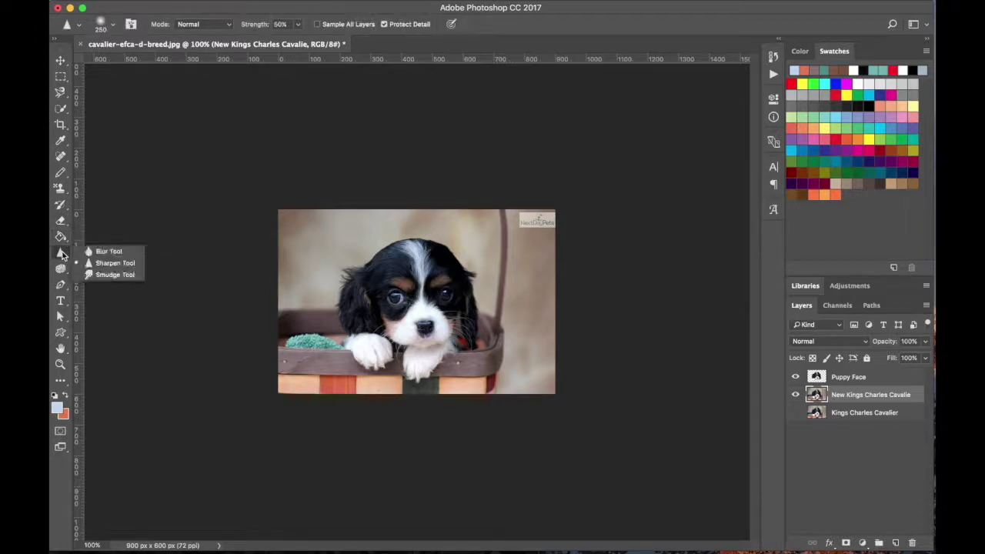
pyautogui.click(92, 251)
pyautogui.press(']')
pyautogui.press(']')
pyautogui.press(']')
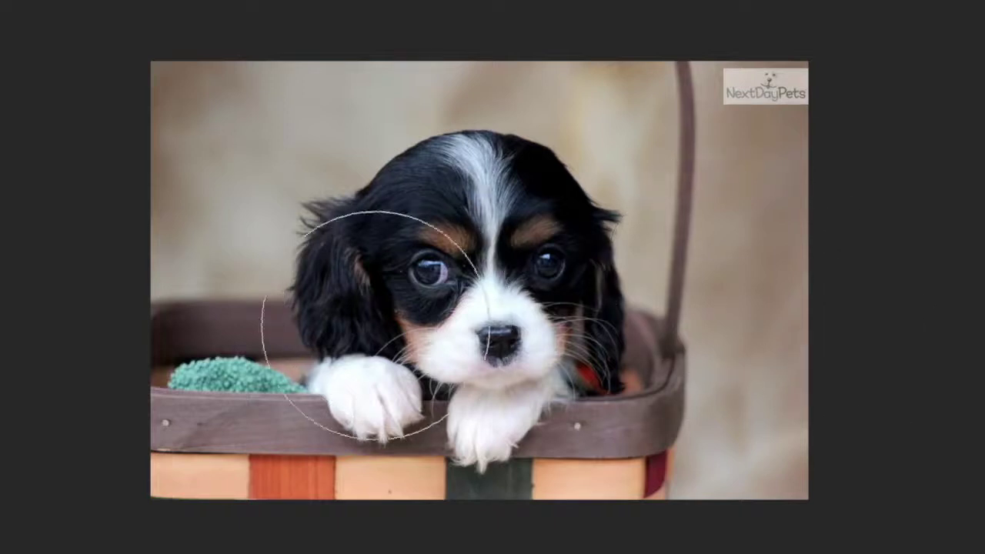
pyautogui.moveTo(108, 346)
pyautogui.mouseDown()
pyautogui.moveTo(183, 352)
pyautogui.moveTo(246, 121)
pyautogui.moveTo(275, 507)
pyautogui.mouseUp()
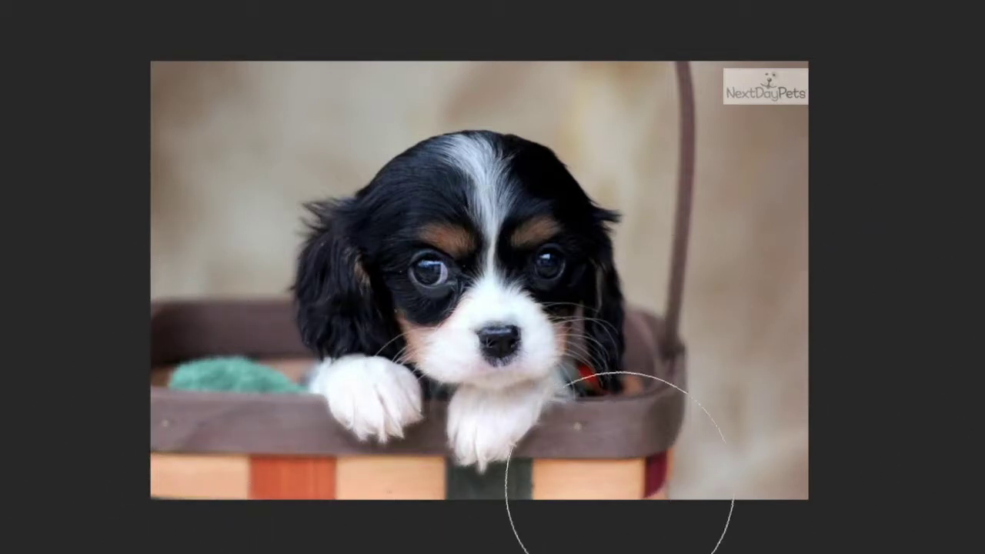
pyautogui.moveTo(743, 150); pyautogui.dragTo(741, 145)
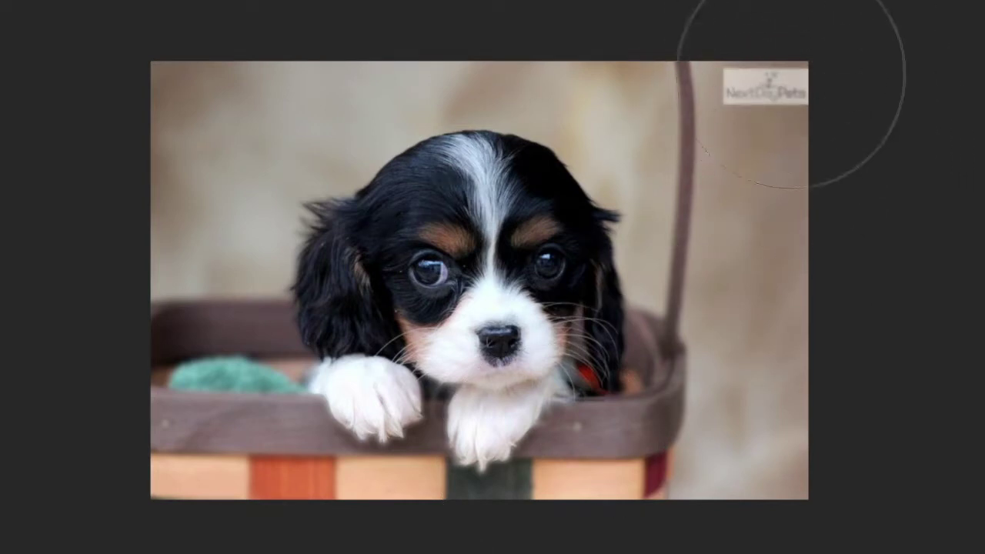
pyautogui.moveTo(771, 156)
pyautogui.mouseDown()
pyautogui.moveTo(756, 28)
pyautogui.moveTo(761, 56)
pyautogui.moveTo(747, 110)
pyautogui.mouseUp()
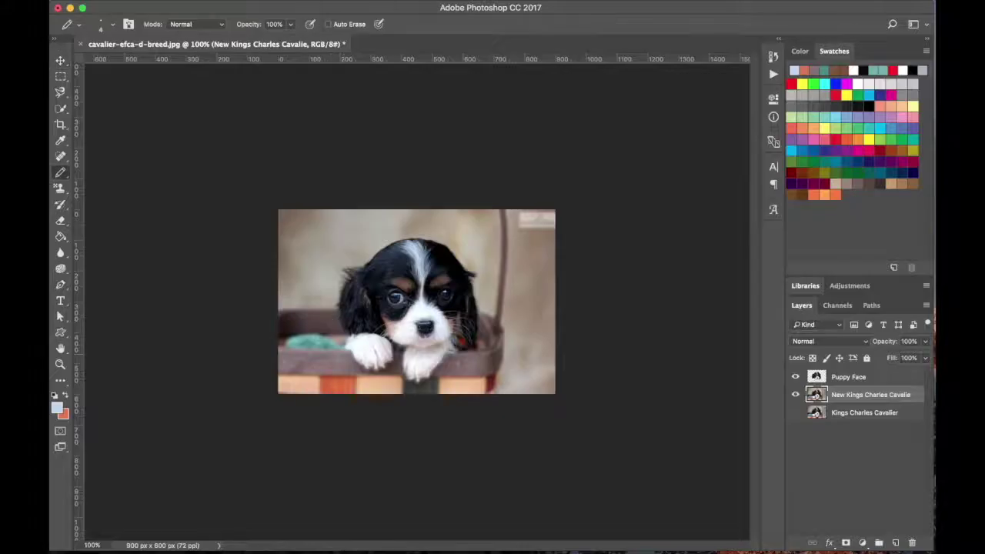
pyautogui.click(61, 252)
pyautogui.click(100, 252)
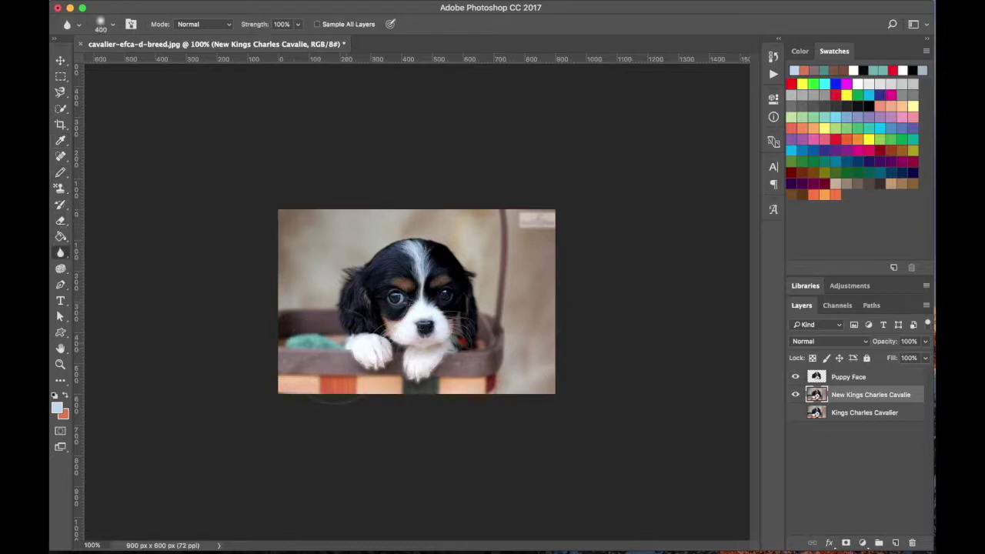
pyautogui.press('v')
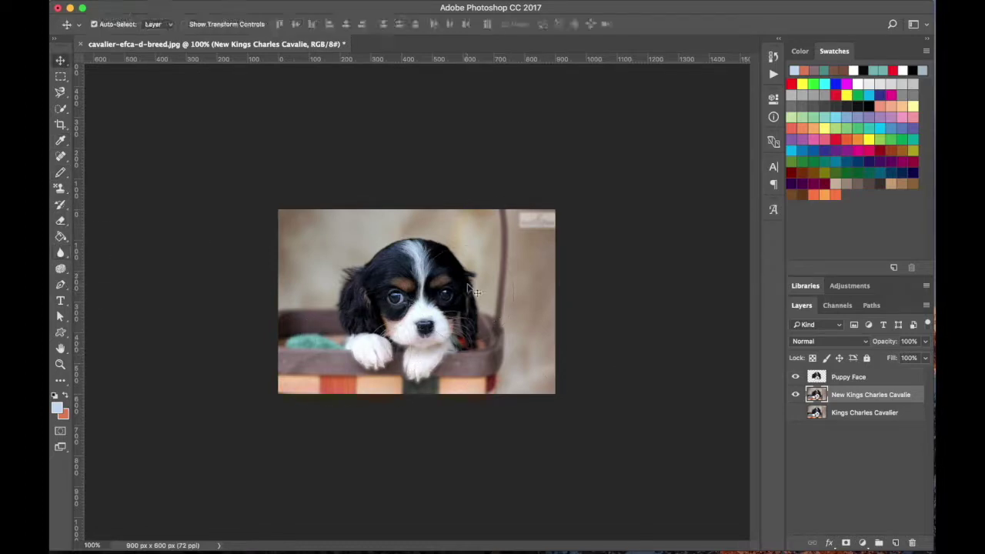
# - Compare the blurred background by hiding and showing the Puppy Face and New Kings Charles Cavalie layers, and undo the blurring
pyautogui.click(825, 376)
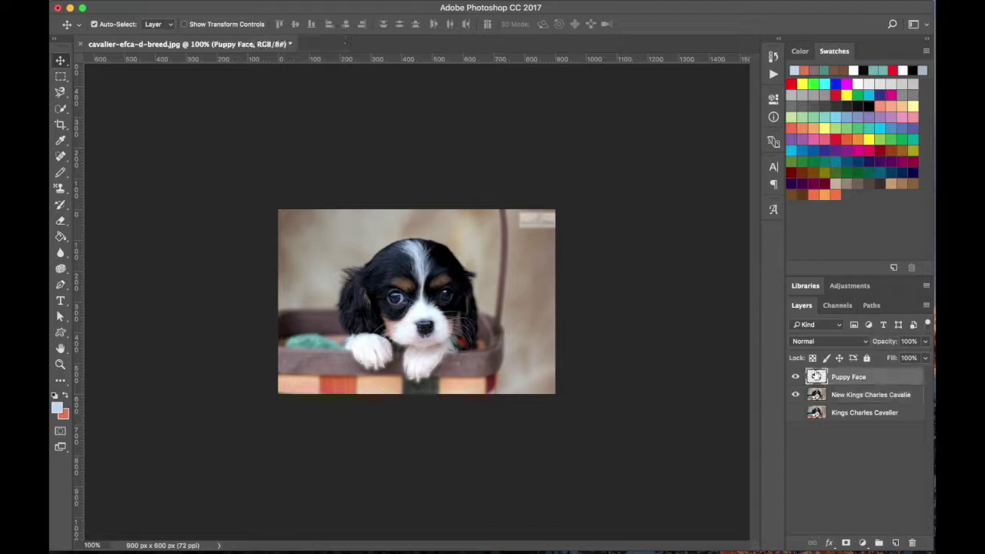
pyautogui.click(796, 377)
pyautogui.click(796, 377)
pyautogui.click(796, 377)
pyautogui.click(796, 377)
pyautogui.click(796, 377)
pyautogui.click(796, 377)
pyautogui.click(796, 377)
pyautogui.click(796, 395)
pyautogui.click(796, 395)
pyautogui.click(797, 396)
pyautogui.click(796, 395)
pyautogui.press('super')
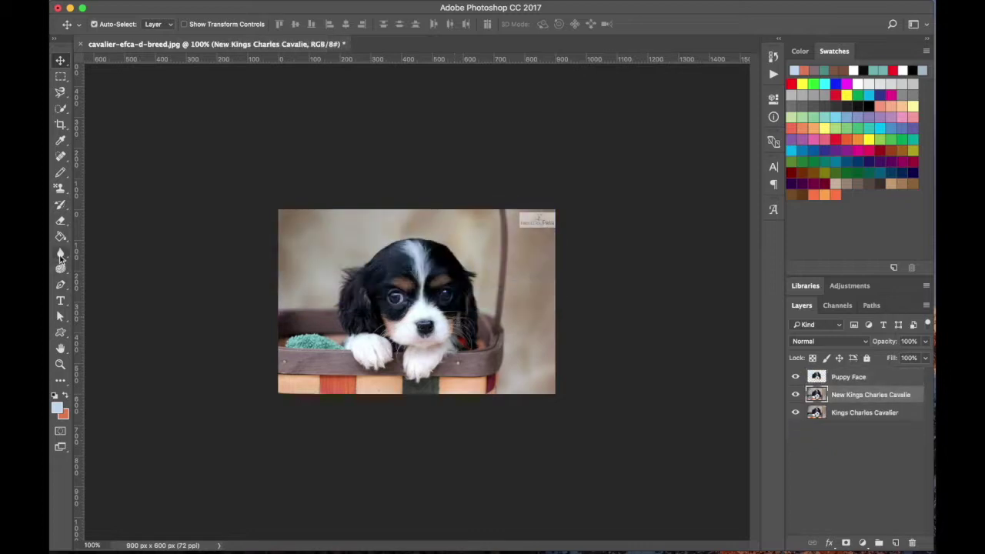
# - Sharpen the puppy's face closely on the Puppy Face layer with a 250 px Sharpen brush at 50% strength
pyautogui.click(60, 258)
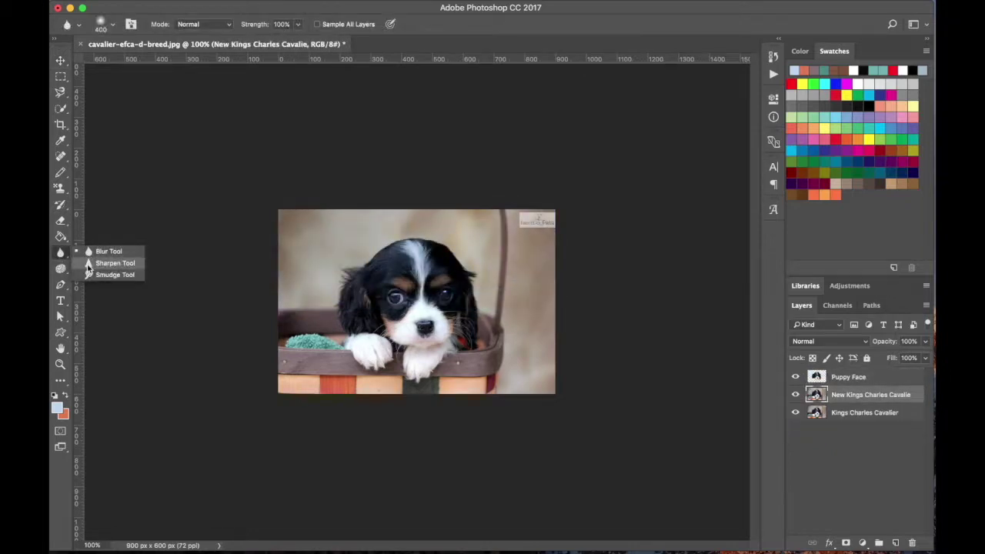
pyautogui.click(87, 268)
pyautogui.press('z')
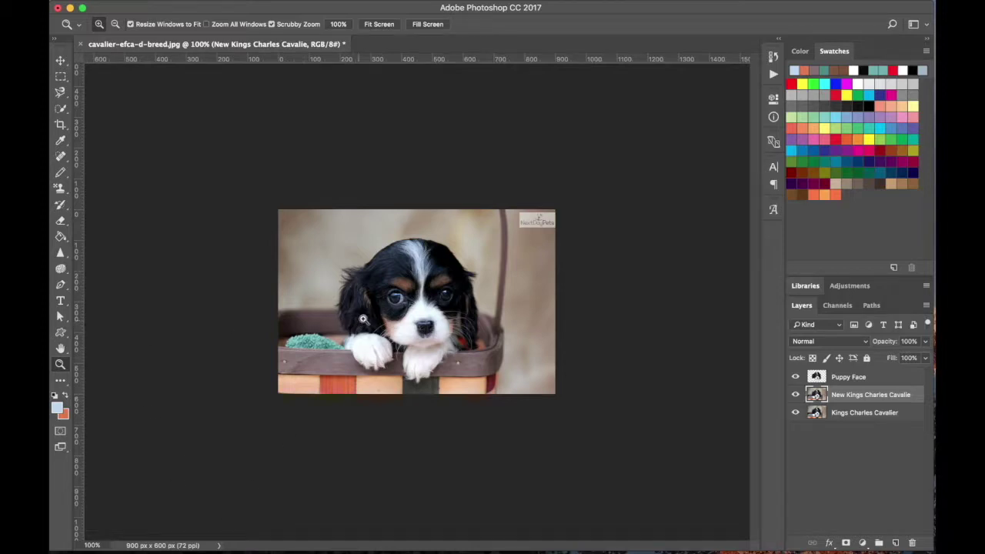
pyautogui.click(412, 288)
pyautogui.click(412, 288)
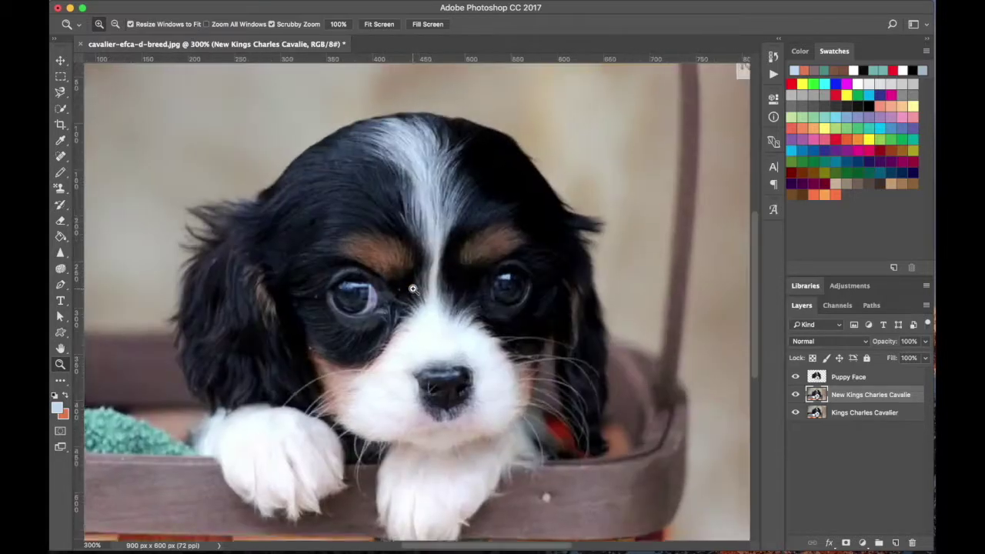
pyautogui.click(413, 289)
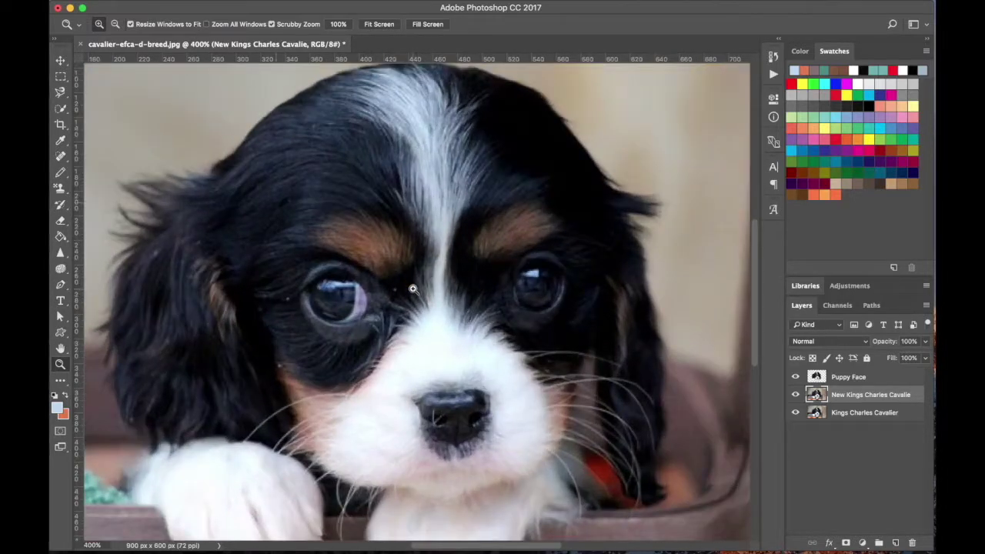
pyautogui.click(61, 252)
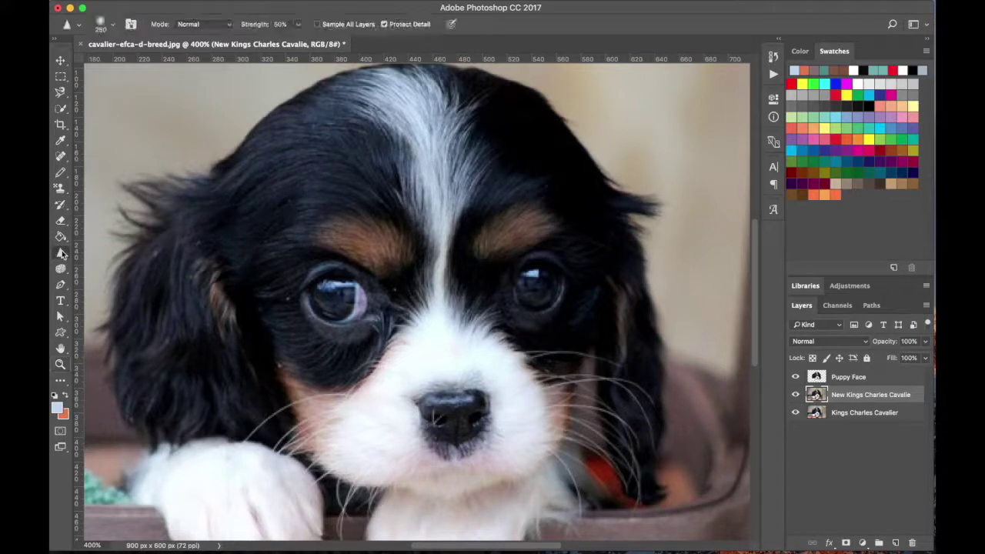
pyautogui.click(822, 380)
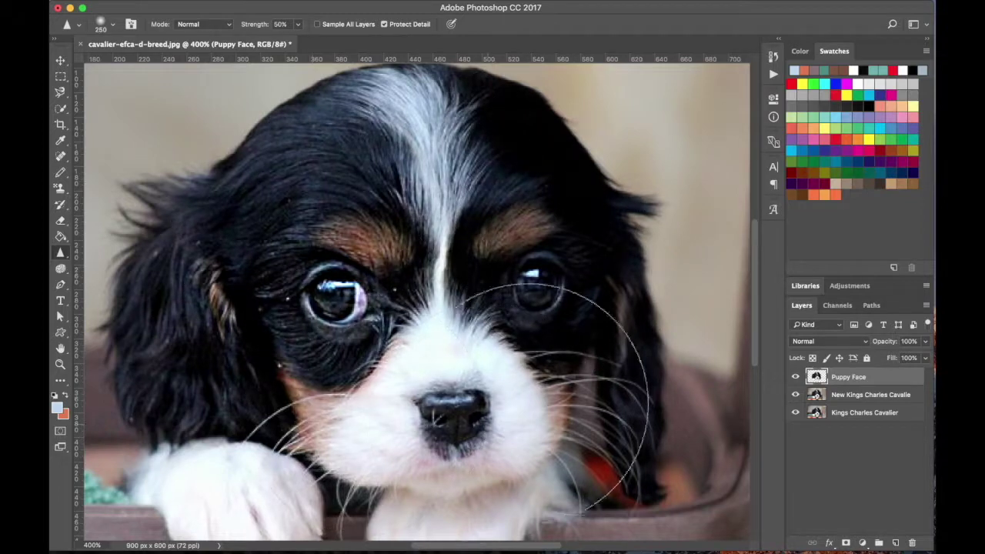
pyautogui.moveTo(396, 364)
pyautogui.mouseDown()
pyautogui.moveTo(357, 360)
pyautogui.moveTo(328, 327)
pyautogui.moveTo(259, 300)
pyautogui.moveTo(355, 152)
pyautogui.moveTo(469, 157)
pyautogui.moveTo(593, 292)
pyautogui.moveTo(512, 326)
pyautogui.moveTo(312, 321)
pyautogui.mouseUp()
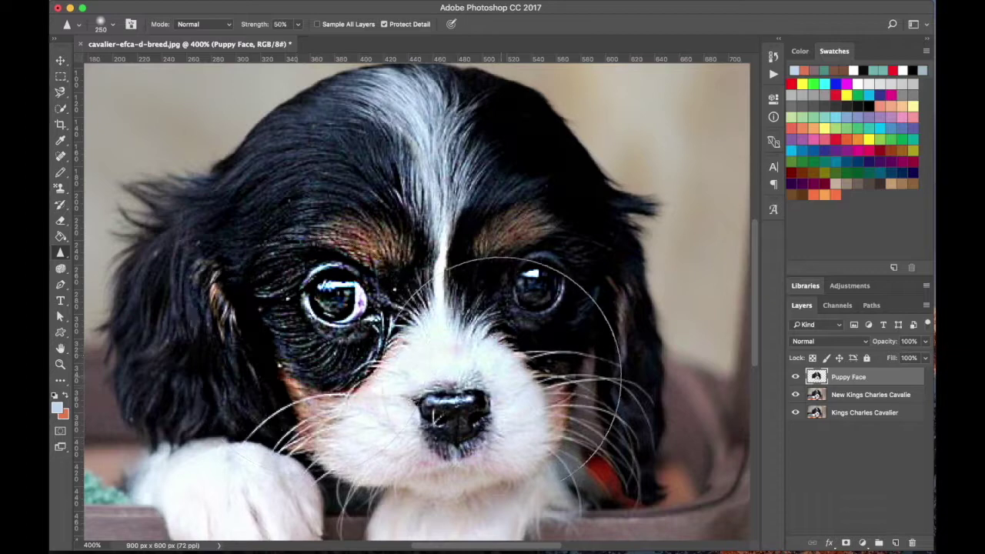
# - Undo the heavy sharpening and resharpen the puppy's fur and paws lightly with a 125 px Sharpen brush at 50% strength
pyautogui.press('z')
pyautogui.moveTo(475, 285); pyautogui.dragTo(412, 286)
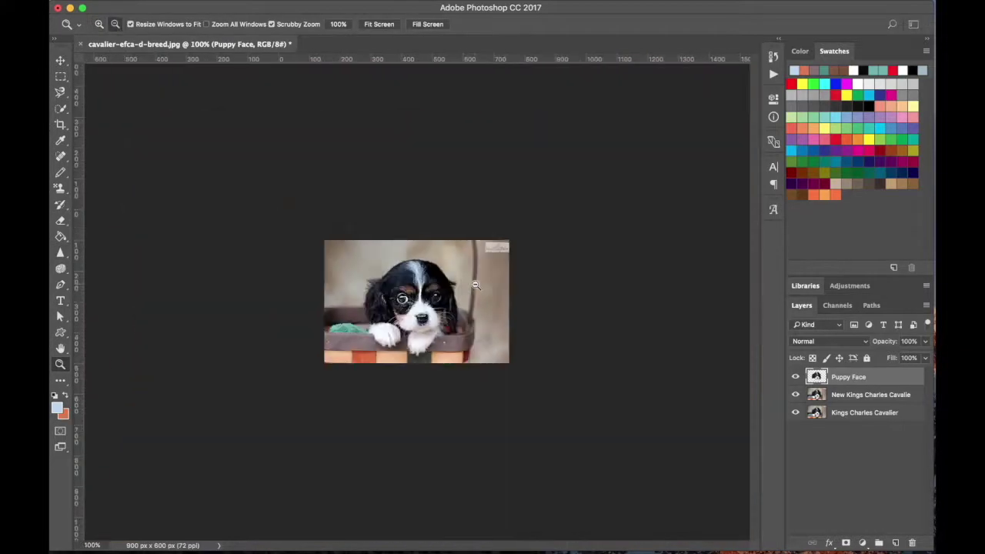
pyautogui.click(412, 286)
pyautogui.click(412, 285)
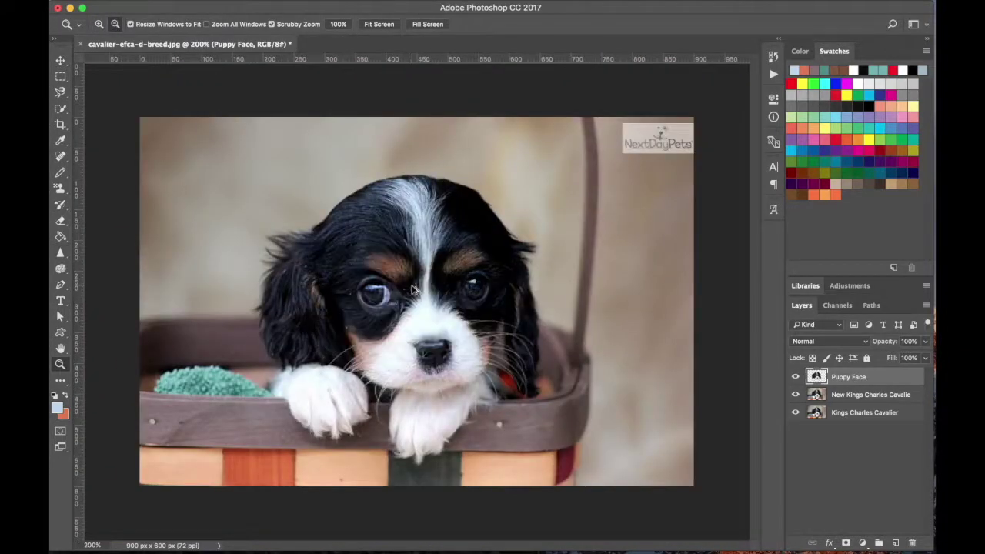
pyautogui.click(60, 253)
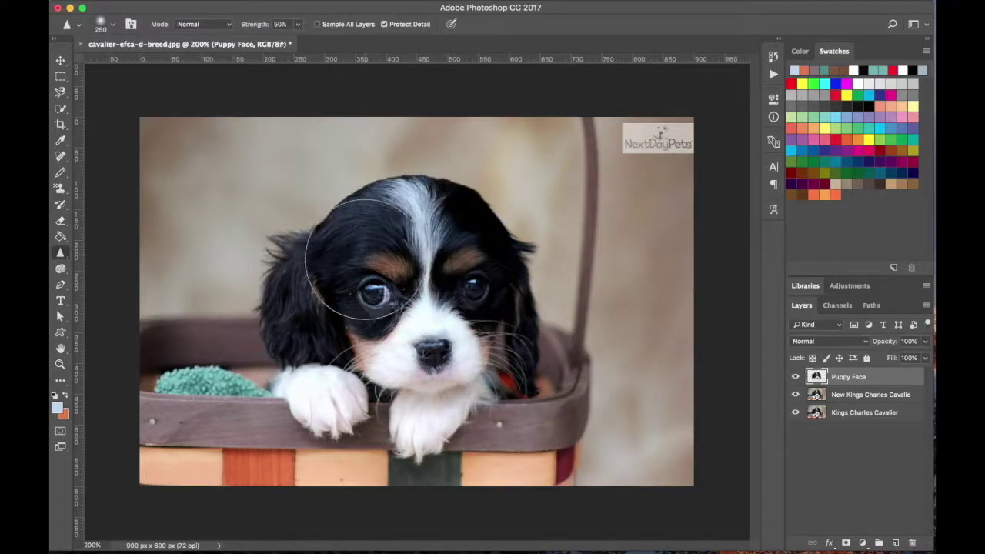
pyautogui.press('[')
pyautogui.press('[')
pyautogui.press('[')
pyautogui.press('[')
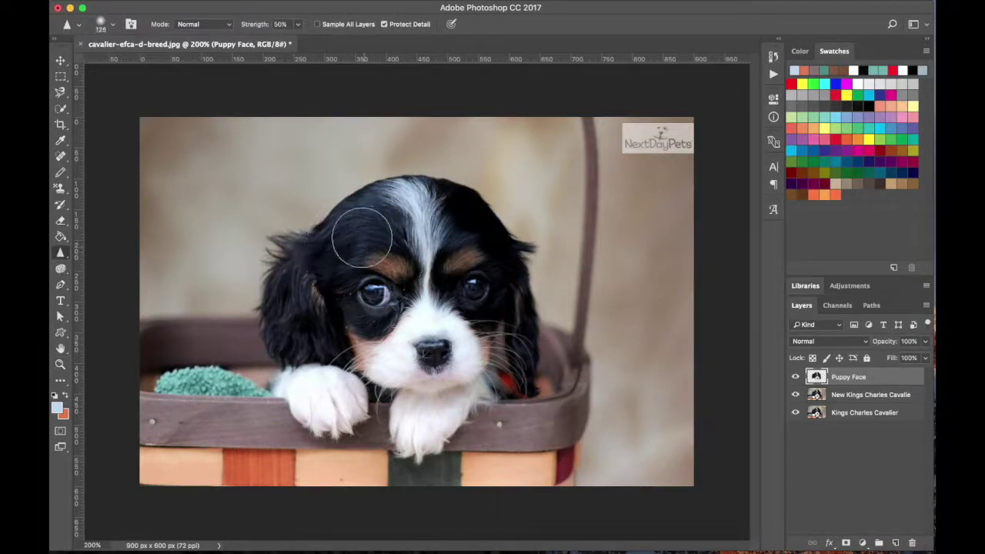
pyautogui.moveTo(377, 245)
pyautogui.mouseDown()
pyautogui.moveTo(404, 263)
pyautogui.moveTo(359, 233)
pyautogui.moveTo(327, 247)
pyautogui.moveTo(374, 243)
pyautogui.moveTo(311, 267)
pyautogui.moveTo(309, 299)
pyautogui.moveTo(301, 293)
pyautogui.moveTo(285, 342)
pyautogui.moveTo(291, 266)
pyautogui.moveTo(282, 251)
pyautogui.moveTo(268, 298)
pyautogui.moveTo(267, 327)
pyautogui.moveTo(292, 229)
pyautogui.moveTo(282, 333)
pyautogui.moveTo(324, 414)
pyautogui.moveTo(301, 306)
pyautogui.moveTo(334, 387)
pyautogui.moveTo(312, 282)
pyautogui.moveTo(378, 364)
pyautogui.moveTo(421, 290)
pyautogui.moveTo(456, 287)
pyautogui.moveTo(415, 303)
pyautogui.moveTo(388, 338)
pyautogui.moveTo(381, 374)
pyautogui.moveTo(309, 341)
pyautogui.moveTo(303, 409)
pyautogui.moveTo(330, 467)
pyautogui.mouseUp()
# - Compare the puppy before and after sharpening by hiding and showing the Puppy Face layer
pyautogui.press('v')
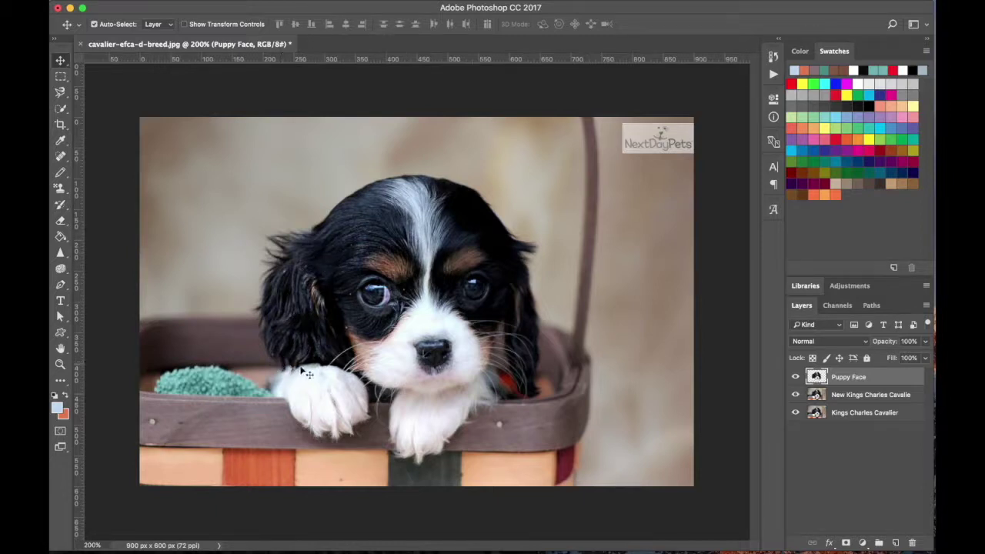
pyautogui.click(795, 377)
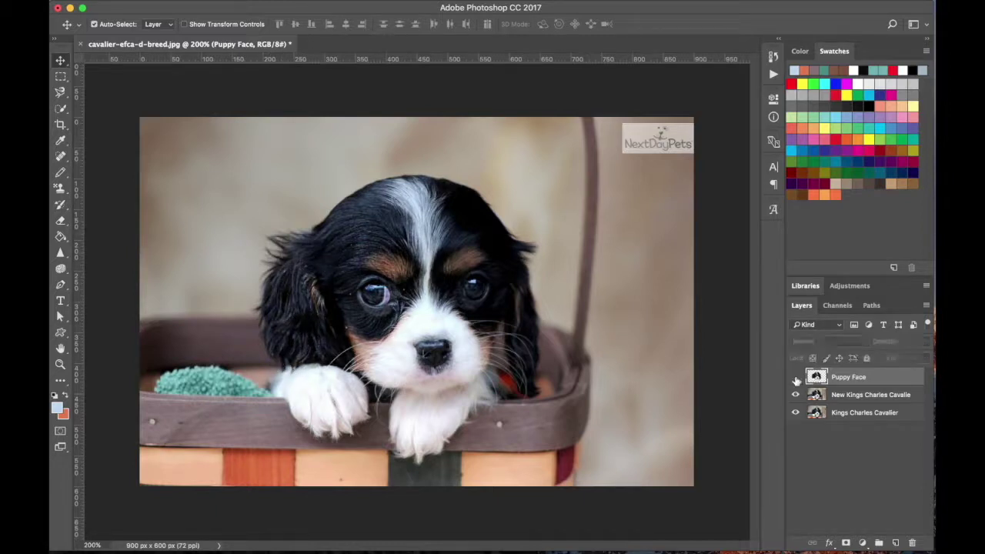
pyautogui.click(796, 377)
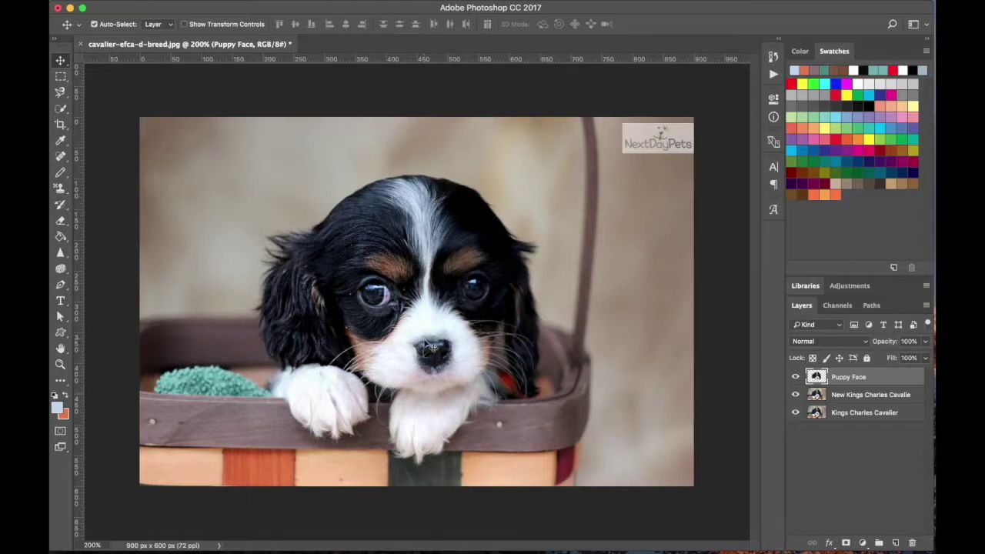
# - Smudge the puppy's face on the Puppy Face layer with an 80 px Smudge brush at 29% strength
pyautogui.press('super')
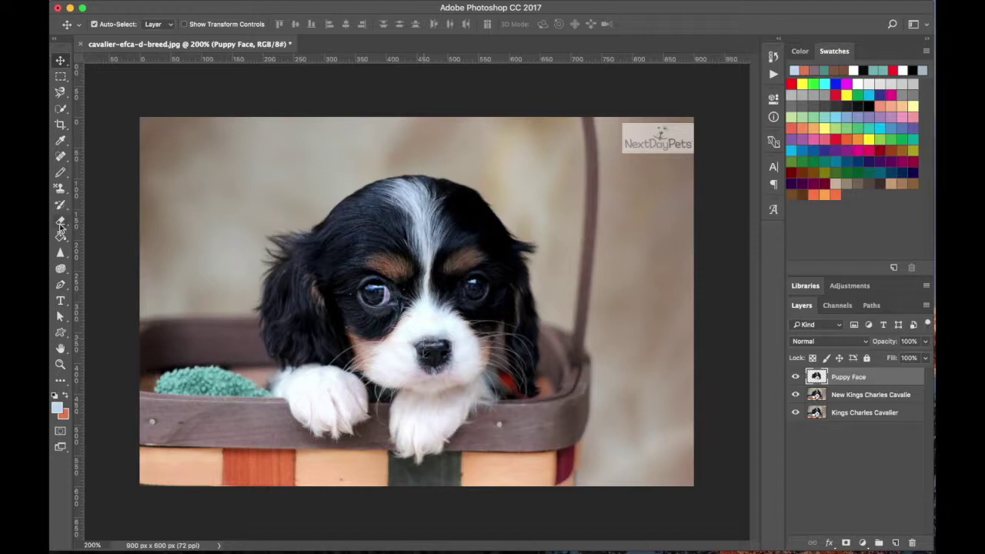
pyautogui.click(60, 253)
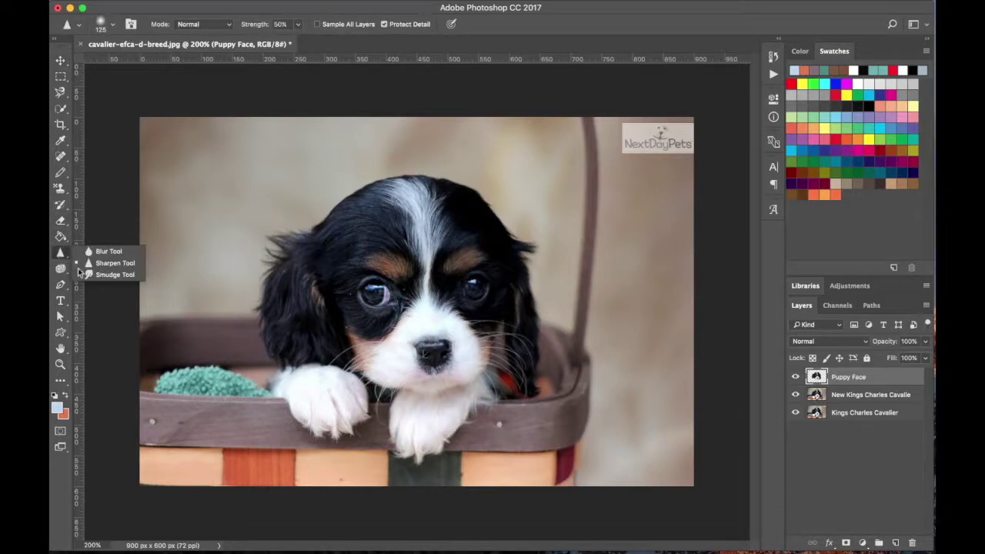
pyautogui.click(88, 274)
pyautogui.moveTo(392, 177)
pyautogui.mouseDown()
pyautogui.moveTo(400, 246)
pyautogui.moveTo(487, 213)
pyautogui.moveTo(450, 321)
pyautogui.moveTo(446, 303)
pyautogui.moveTo(392, 257)
pyautogui.moveTo(492, 280)
pyautogui.moveTo(505, 269)
pyautogui.mouseUp()
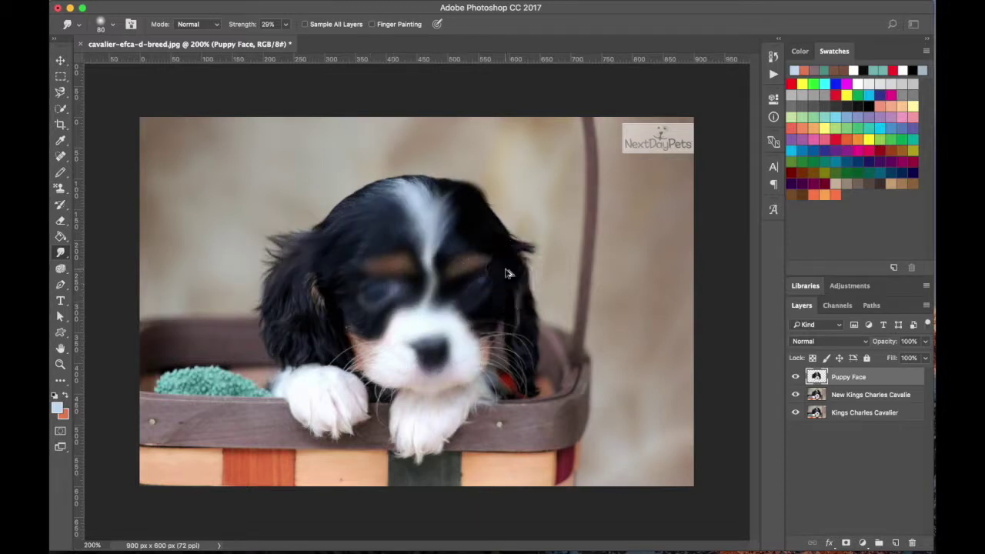
# - Undo all the smudge strokes on the puppy's face
pyautogui.press('super+alt+z')
pyautogui.press('super+alt+z')
pyautogui.press('super+alt+z')
pyautogui.press('super+alt+z')
pyautogui.press('super+alt+z')
pyautogui.press('super+alt+z')
pyautogui.press('super+alt+z')
pyautogui.press('v')
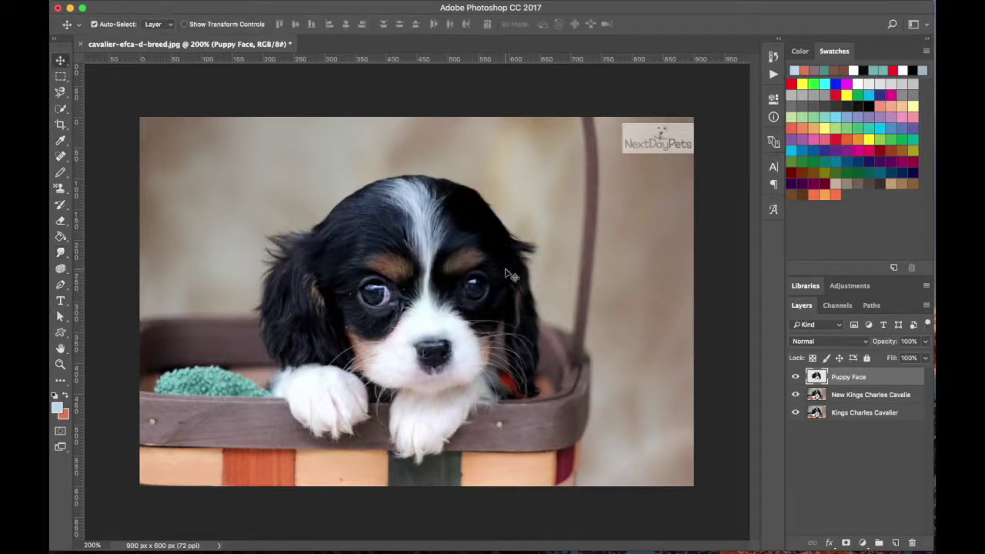
# - Lighten the puppy's white paws with a 35 px Dodge brush set to Midtones at 50% exposure
pyautogui.click(61, 254)
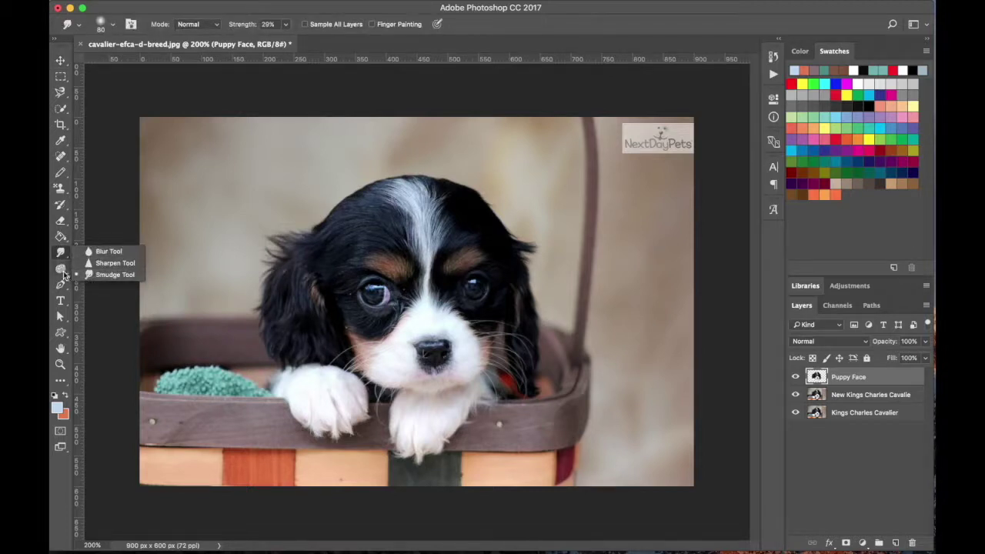
pyautogui.click(58, 270)
pyautogui.click(57, 270)
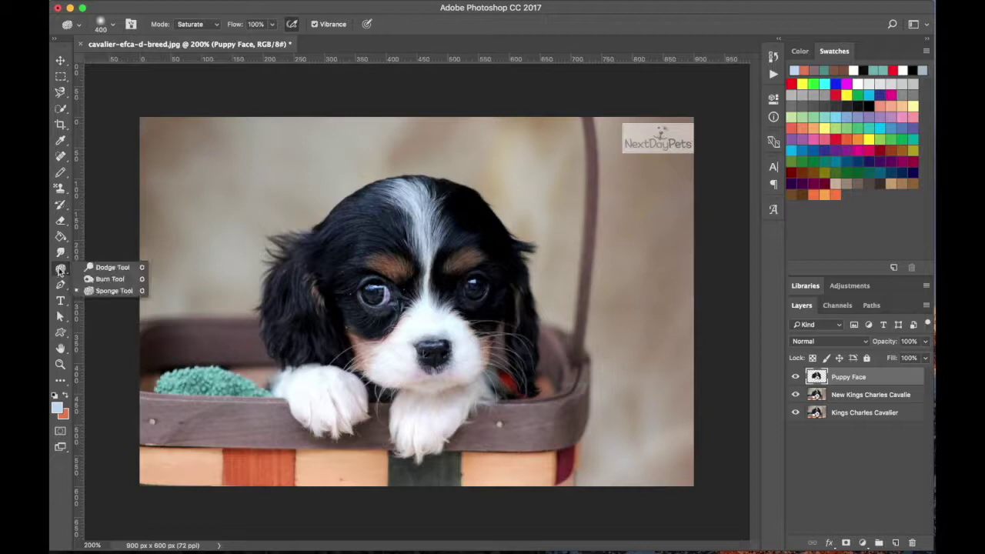
pyautogui.click(100, 267)
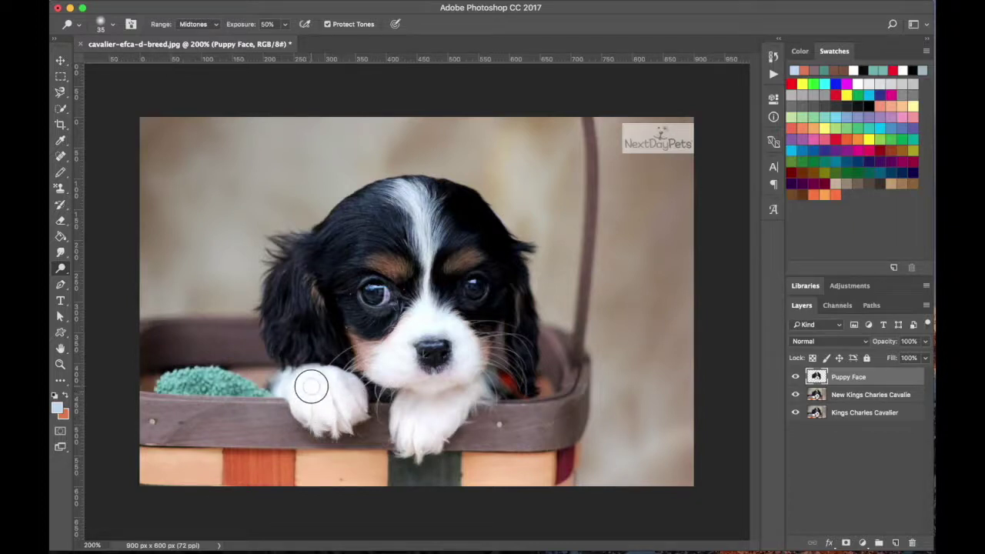
pyautogui.press('v')
# - Compare the puppy before and after dodging by hiding and showing the Puppy Face layer
pyautogui.click(795, 377)
pyautogui.click(795, 376)
pyautogui.click(794, 377)
pyautogui.click(795, 377)
pyautogui.click(795, 377)
pyautogui.click(795, 377)
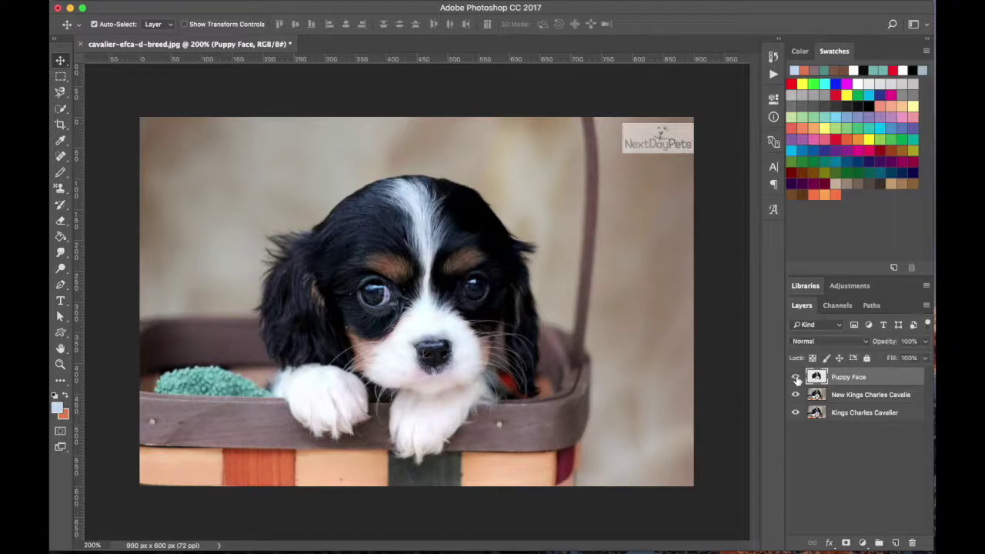
# - Darken the puppy's black head and ear fur with a 90 px Burn brush set to Midtones at 50% exposure
pyautogui.click(61, 254)
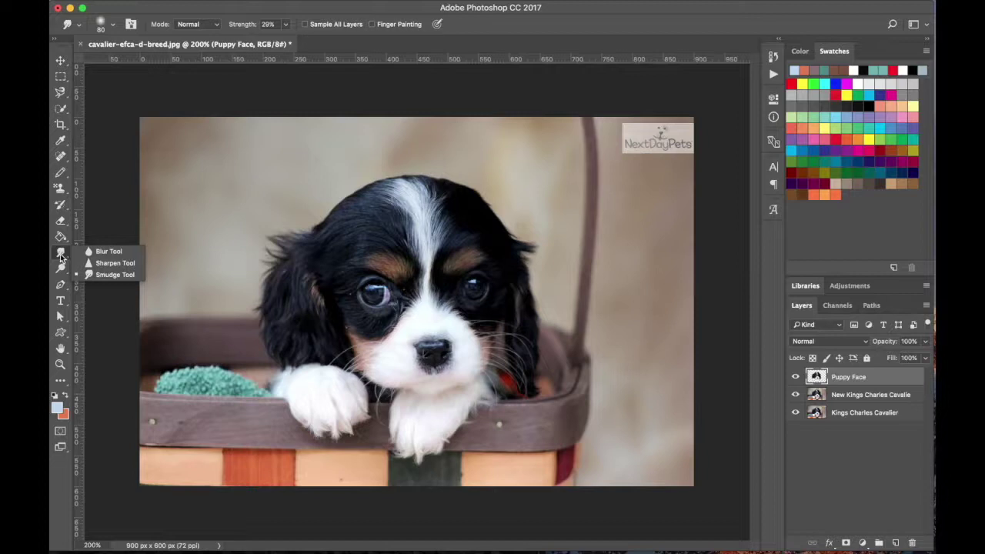
pyautogui.click(61, 271)
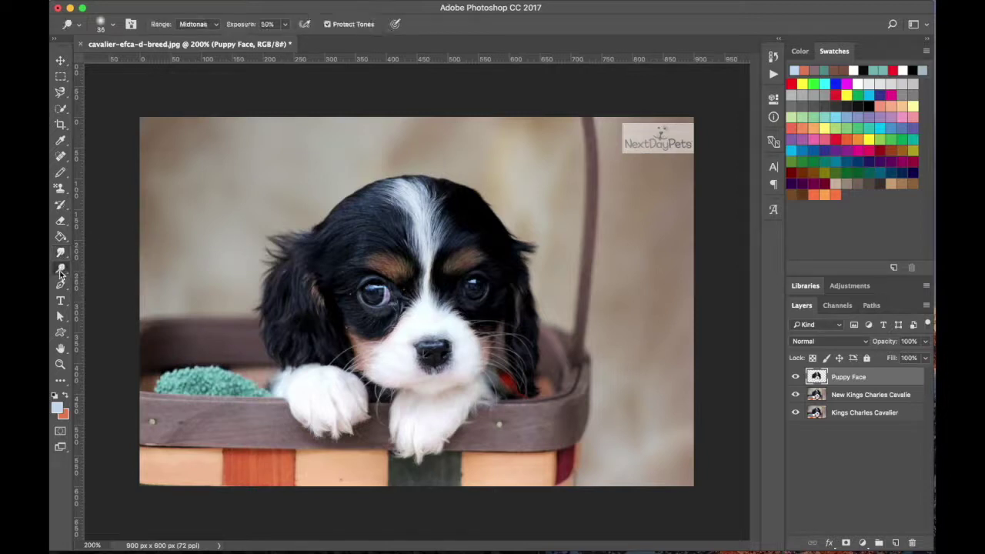
pyautogui.click(92, 281)
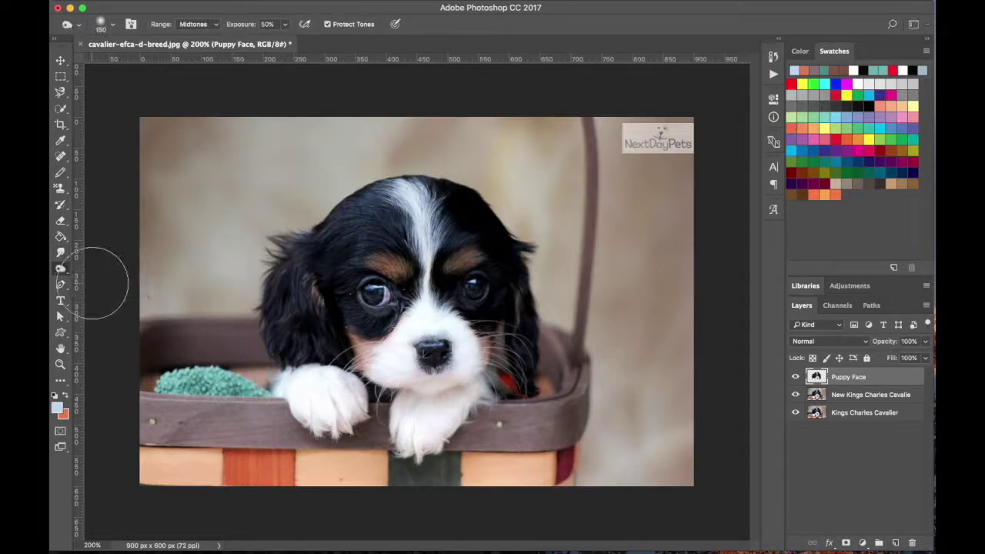
pyautogui.press('[')
pyautogui.press('[')
pyautogui.press('[')
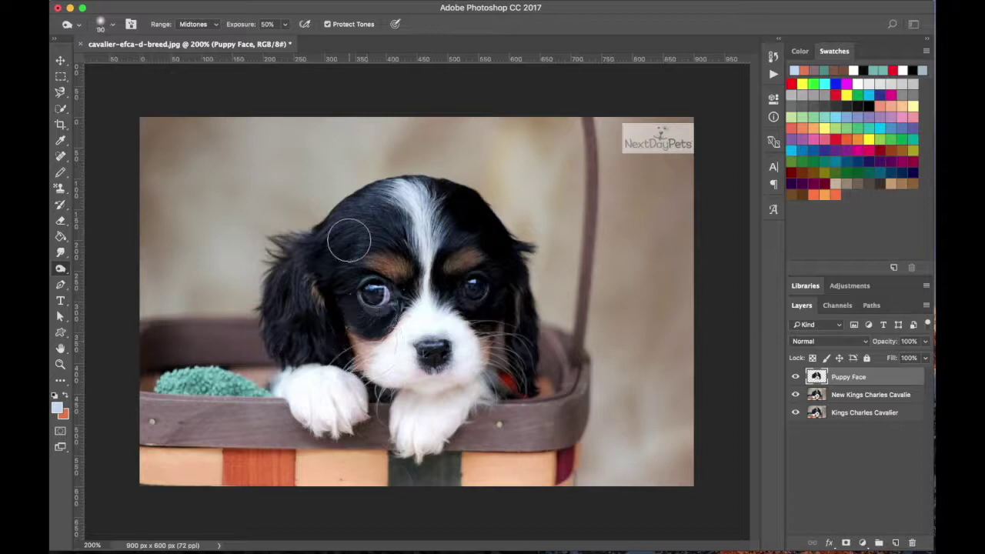
pyautogui.moveTo(341, 237)
pyautogui.mouseDown()
pyautogui.moveTo(299, 269)
pyautogui.moveTo(298, 330)
pyautogui.moveTo(298, 297)
pyautogui.moveTo(371, 225)
pyautogui.moveTo(346, 224)
pyautogui.moveTo(300, 267)
pyautogui.moveTo(285, 311)
pyautogui.moveTo(320, 346)
pyautogui.mouseUp()
pyautogui.moveTo(441, 199)
pyautogui.mouseDown()
pyautogui.moveTo(468, 200)
pyautogui.moveTo(496, 227)
pyautogui.moveTo(528, 284)
pyautogui.moveTo(531, 349)
pyautogui.moveTo(500, 326)
pyautogui.mouseUp()
pyautogui.moveTo(369, 235)
pyautogui.mouseDown()
pyautogui.moveTo(339, 251)
pyautogui.moveTo(378, 253)
pyautogui.moveTo(335, 241)
pyautogui.moveTo(298, 293)
pyautogui.moveTo(299, 328)
pyautogui.moveTo(286, 318)
pyautogui.moveTo(297, 259)
pyautogui.moveTo(343, 214)
pyautogui.moveTo(365, 206)
pyautogui.moveTo(299, 267)
pyautogui.moveTo(294, 320)
pyautogui.mouseUp()
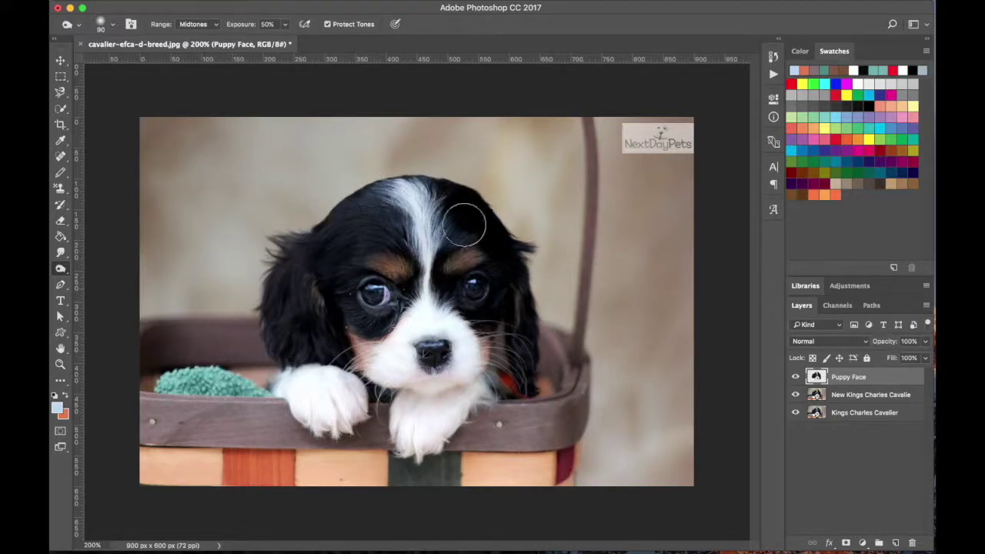
# - Compare the puppy's fur before and after burning by hiding and showing the Puppy Face layer, also at closer zoom
pyautogui.press('v')
pyautogui.click(795, 377)
pyautogui.click(795, 376)
pyautogui.click(796, 376)
pyautogui.click(795, 376)
pyautogui.click(795, 376)
pyautogui.click(795, 376)
pyautogui.click(795, 376)
pyautogui.click(796, 376)
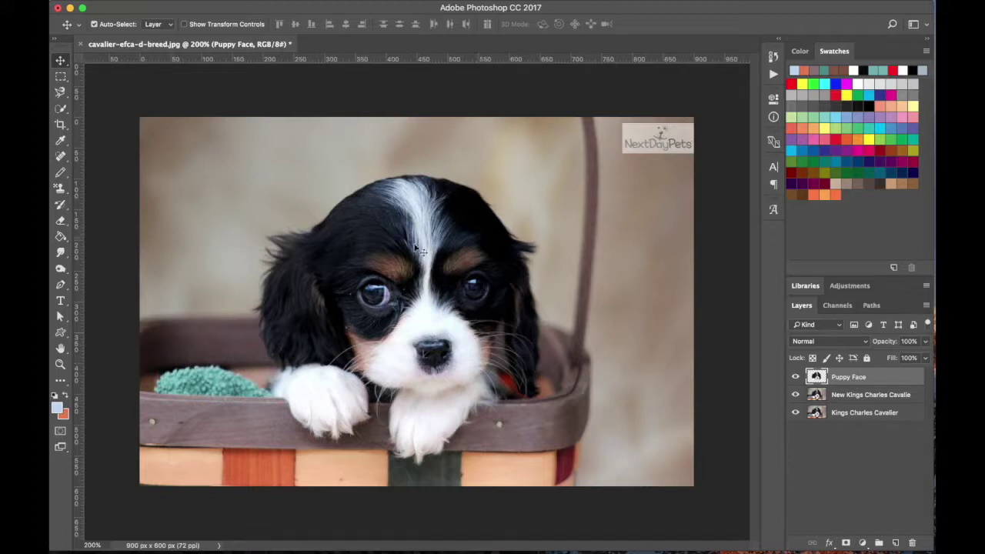
pyautogui.click(796, 376)
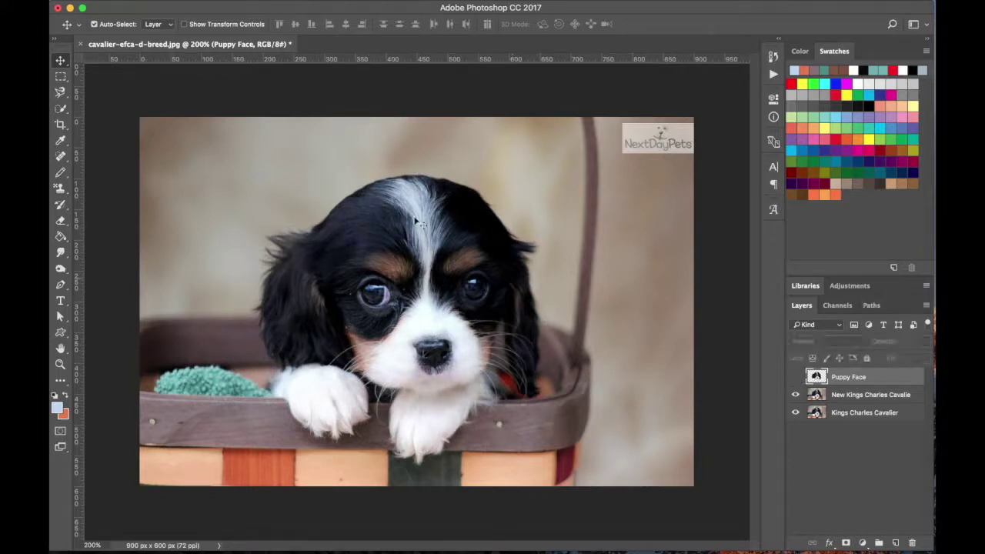
pyautogui.click(795, 378)
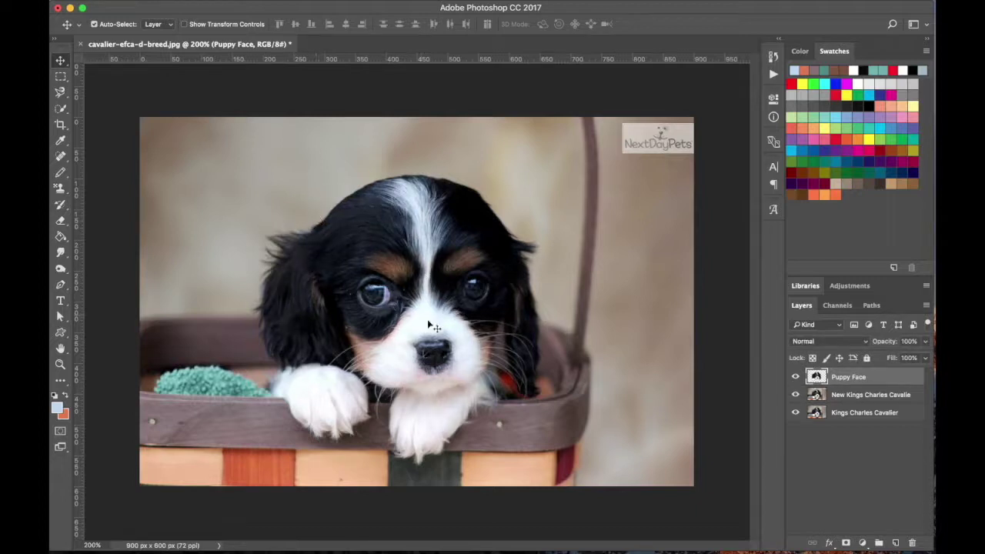
pyautogui.press('z')
pyautogui.keyDown('alt'); pyautogui.click(377, 246); pyautogui.keyUp('alt')
pyautogui.click(402, 248)
pyautogui.click(795, 378)
pyautogui.click(795, 378)
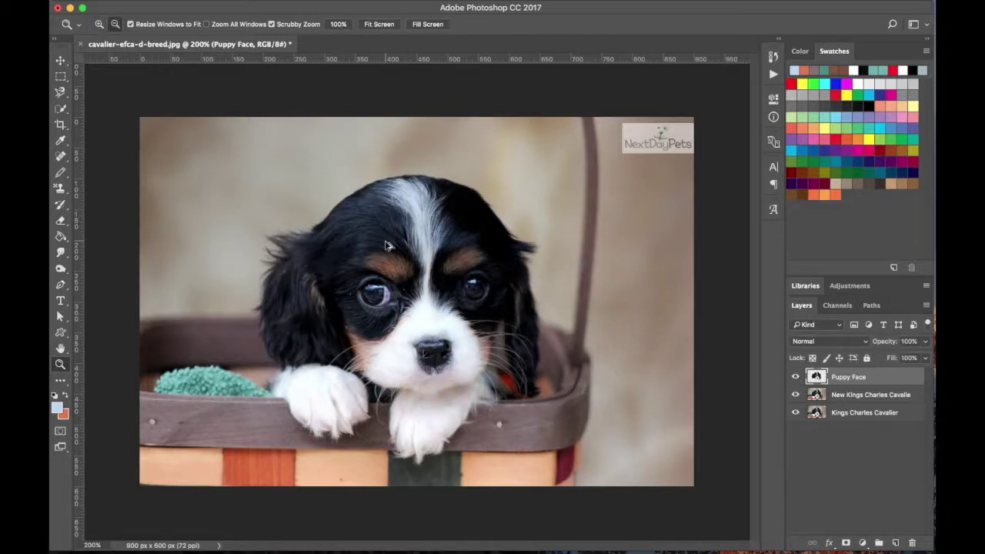
pyautogui.press('v')
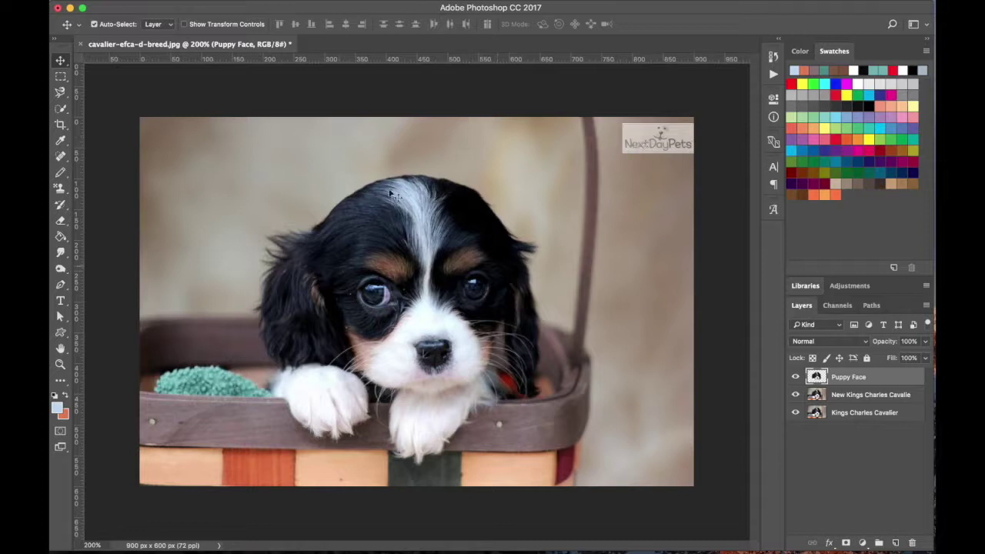
# - Desaturate the puppy's face on the Puppy Face layer with a 400 px Sponge brush in Desaturate mode at 100% flow
pyautogui.moveTo(60, 268); pyautogui.dragTo(94, 292)
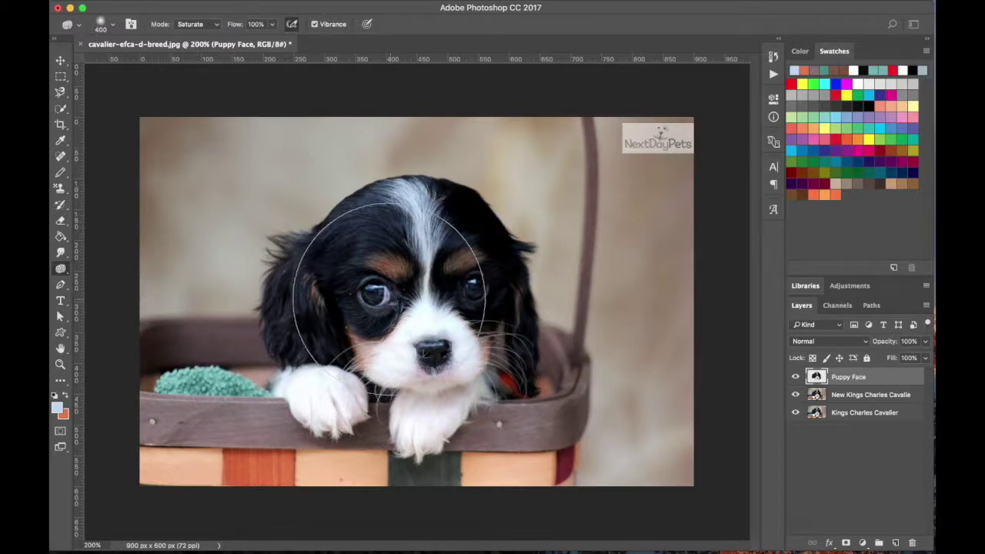
pyautogui.click(216, 26)
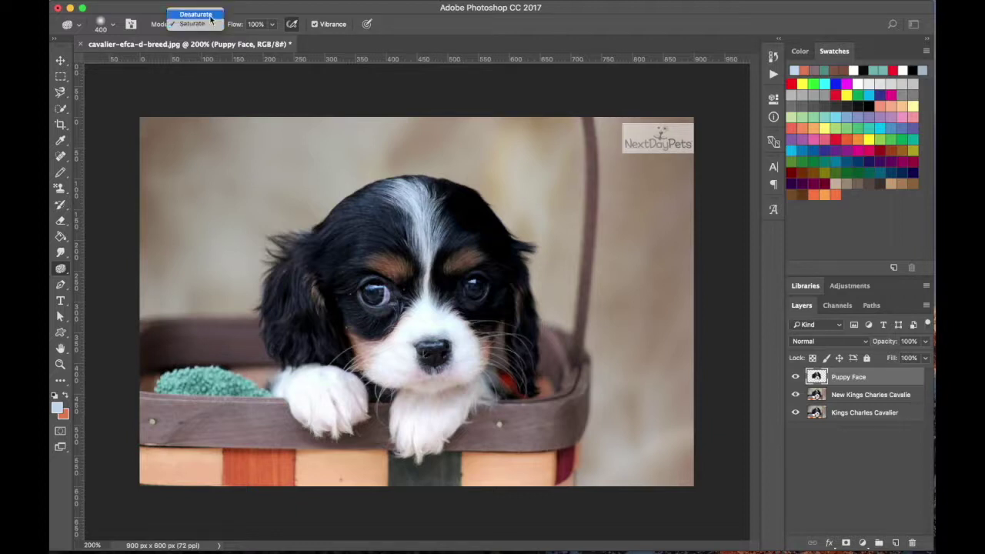
pyautogui.click(208, 16)
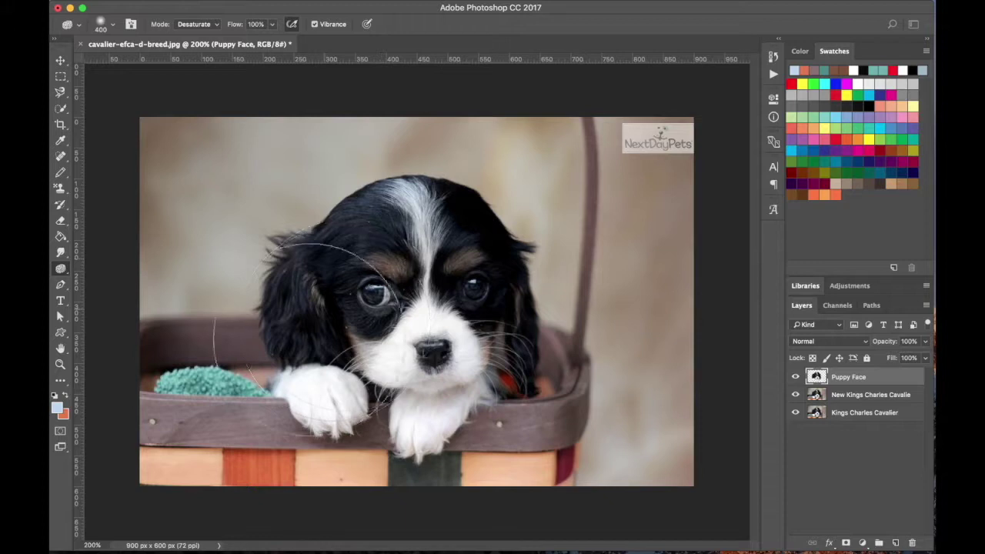
pyautogui.press('z')
pyautogui.press('super+minus')
# - Desaturate the background and basket on the New Kings Charles Cavalie layer with the 400 px Sponge brush at 100% flow
pyautogui.click(60, 269)
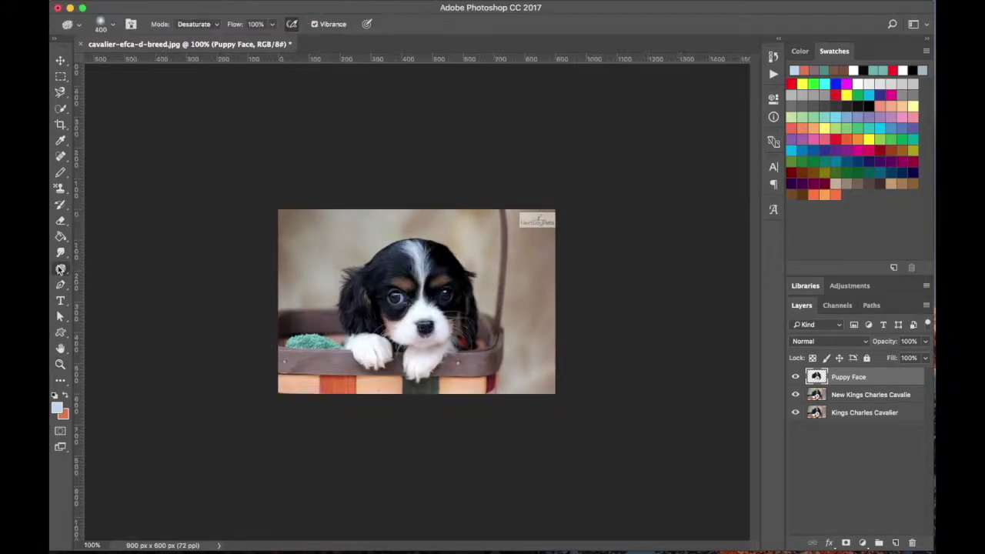
pyautogui.click(813, 400)
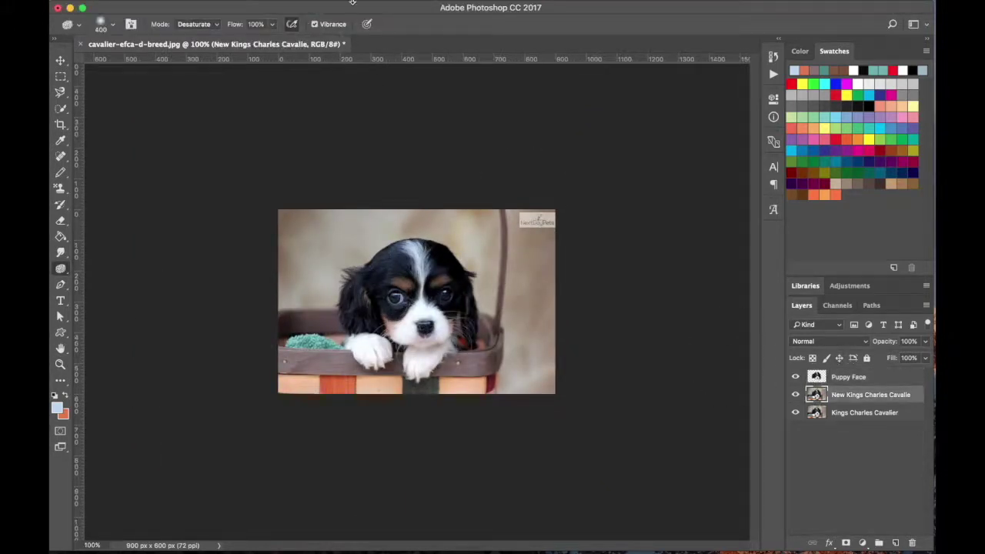
pyautogui.moveTo(351, 2)
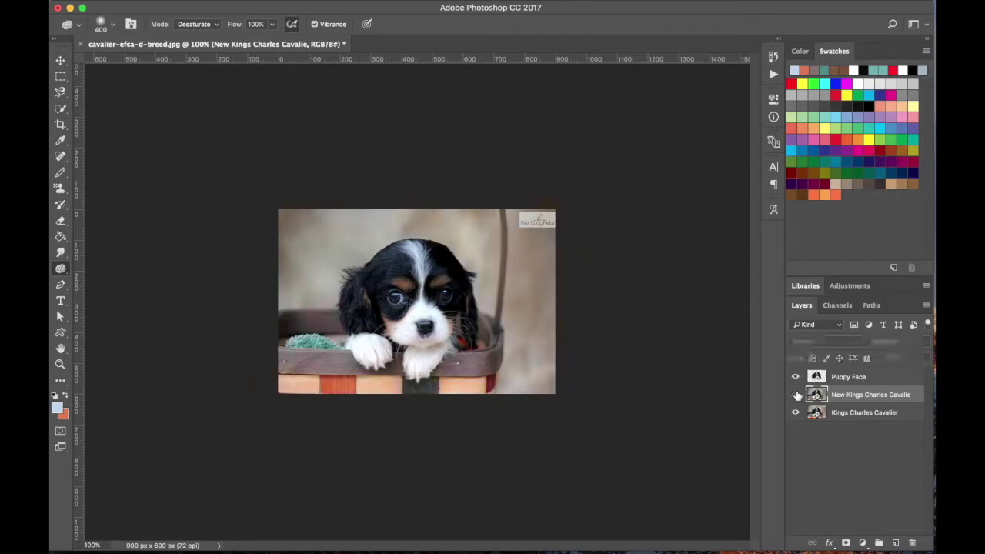
# - Compare the desaturated background by hiding and showing the New Kings Charles Cavalie layer, and undo the desaturation
pyautogui.click(796, 394)
pyautogui.click(796, 395)
pyautogui.click(796, 395)
pyautogui.click(796, 395)
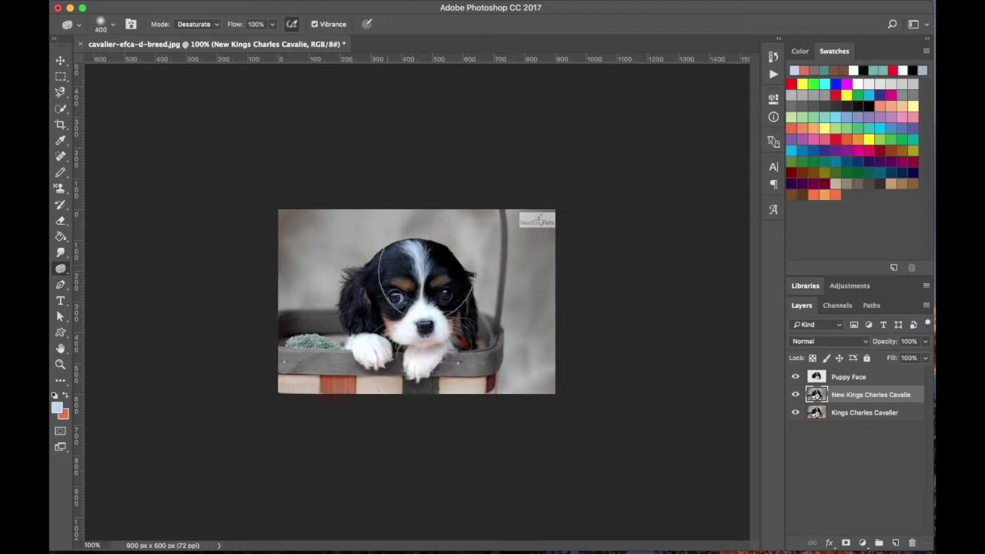
pyautogui.click(795, 395)
pyautogui.click(794, 395)
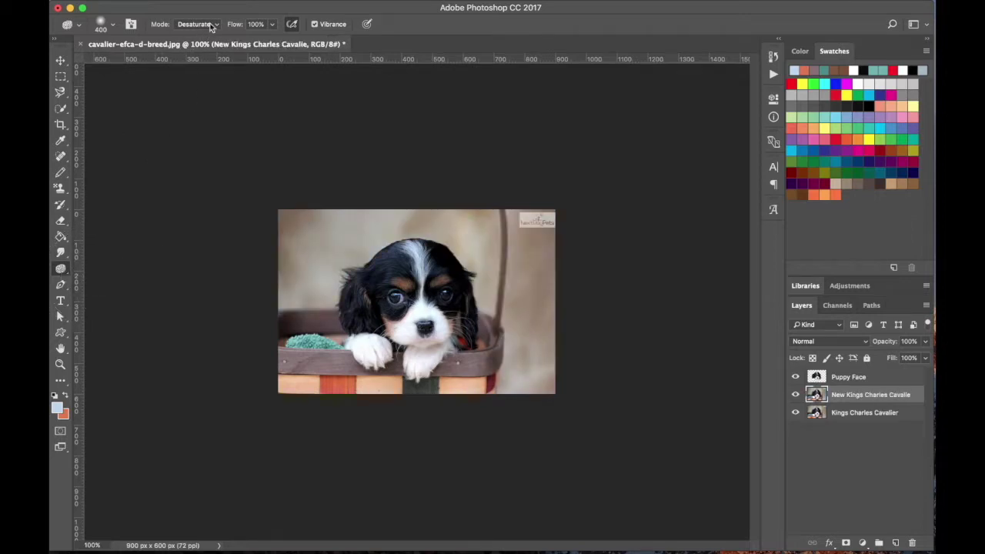
# - Saturate the background and basket on the New Kings Charles Cavalie layer with the 400 px Sponge brush in Saturate mode at 100% flow
pyautogui.click(215, 26)
pyautogui.click(212, 37)
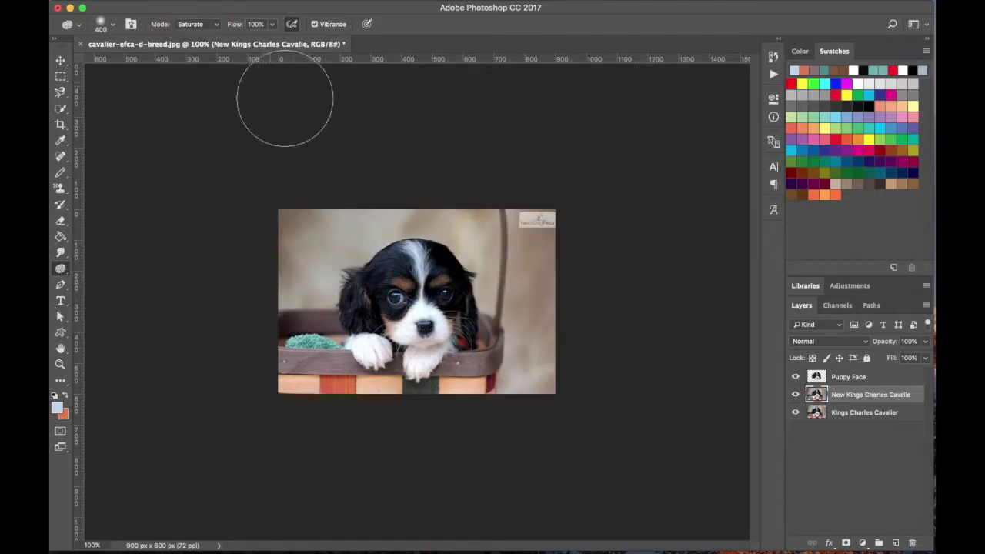
pyautogui.moveTo(385, 187)
pyautogui.mouseDown()
pyautogui.moveTo(344, 209)
pyautogui.moveTo(567, 247)
pyautogui.moveTo(290, 230)
pyautogui.mouseUp()
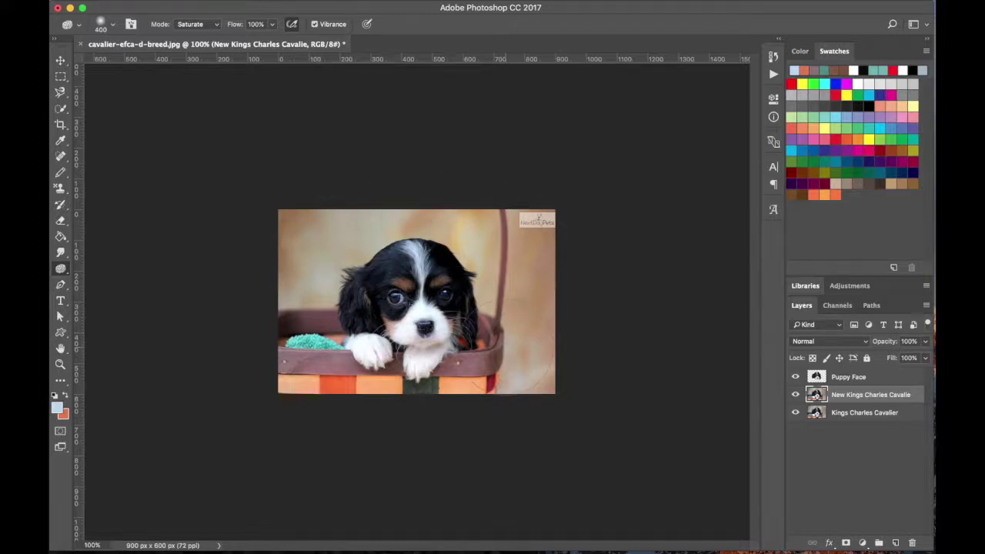
# - Inspect the saturated background and basket up close, and undo the saturation on the New Kings Charles Cavalie layer
pyautogui.press('z')
pyautogui.click(466, 250)
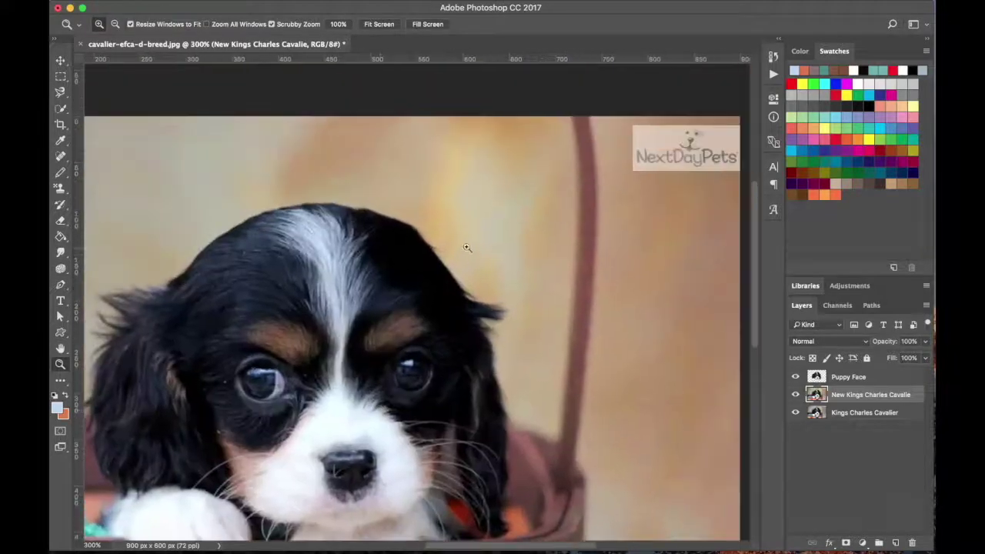
pyautogui.keyDown('alt'); pyautogui.click(508, 291); pyautogui.keyUp('alt')
pyautogui.click(509, 290)
pyautogui.keyDown('alt'); pyautogui.click(508, 290); pyautogui.keyUp('alt')
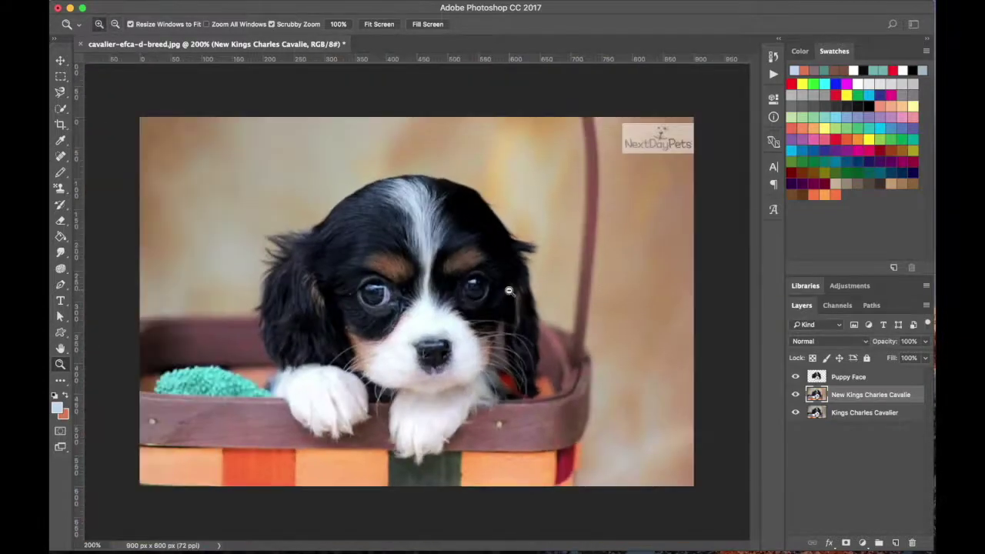
pyautogui.keyDown('alt'); pyautogui.click(509, 290); pyautogui.keyUp('alt')
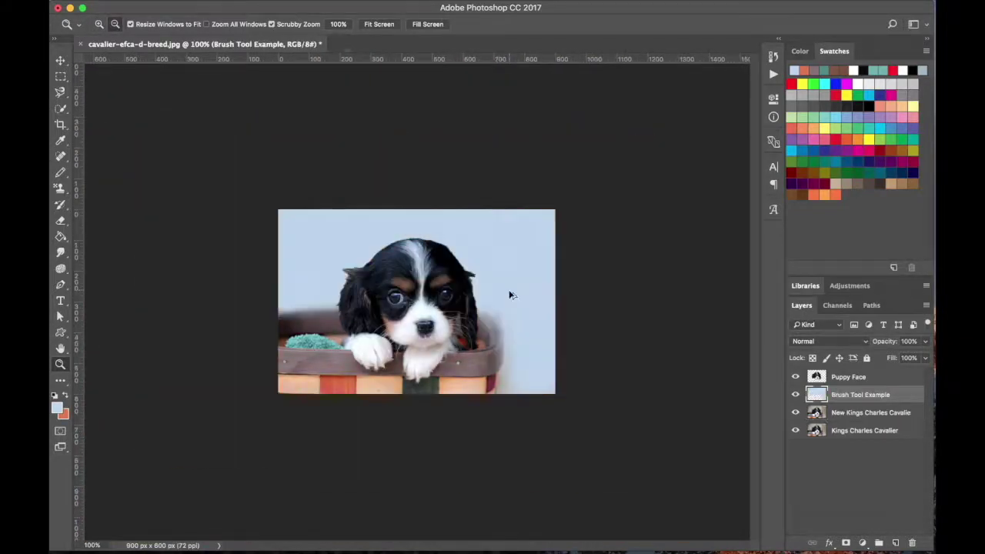
pyautogui.hotkey('ctrl', 'alt', 'z')
pyautogui.hotkey('ctrl', 'alt', 'z')
pyautogui.hotkey('ctrl', 'alt', 'z')
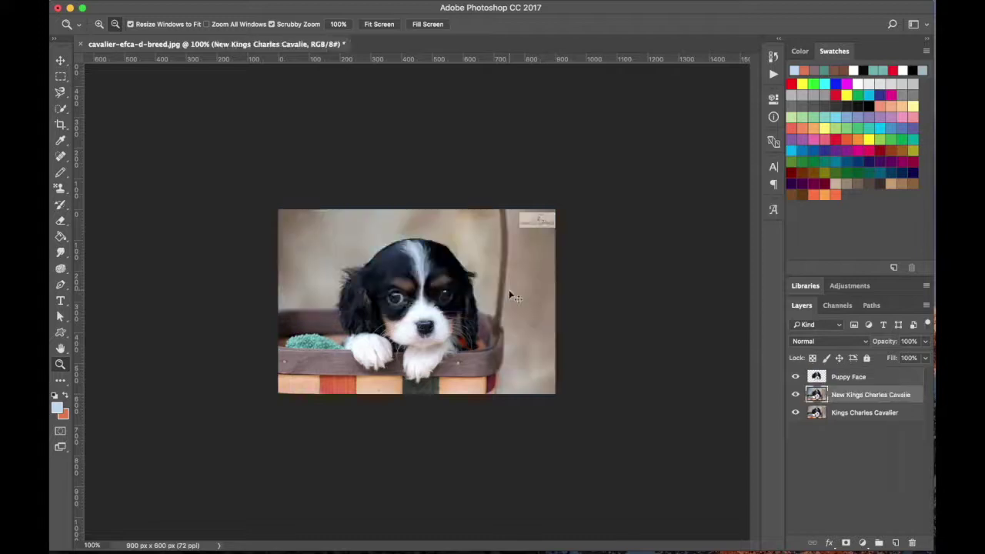
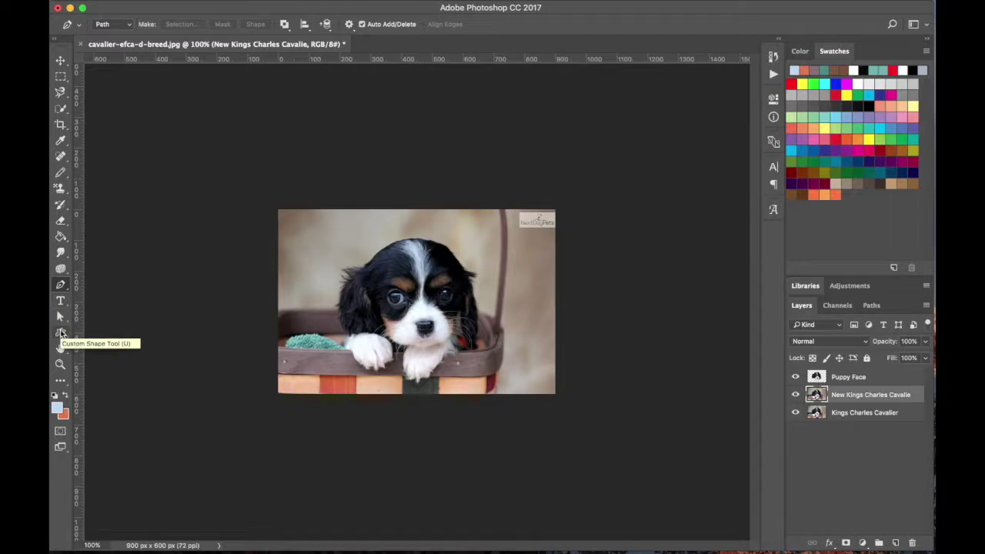
# - Draw a light blue rectangle about 356 by 154 px behind the upper part of the puppy's head with the Rectangle tool
pyautogui.click(60, 332)
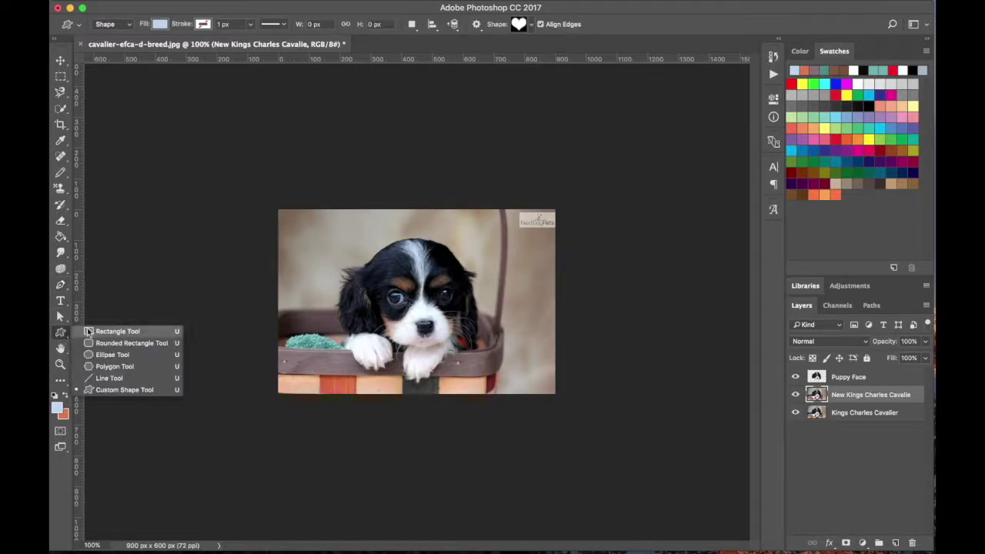
pyautogui.click(108, 330)
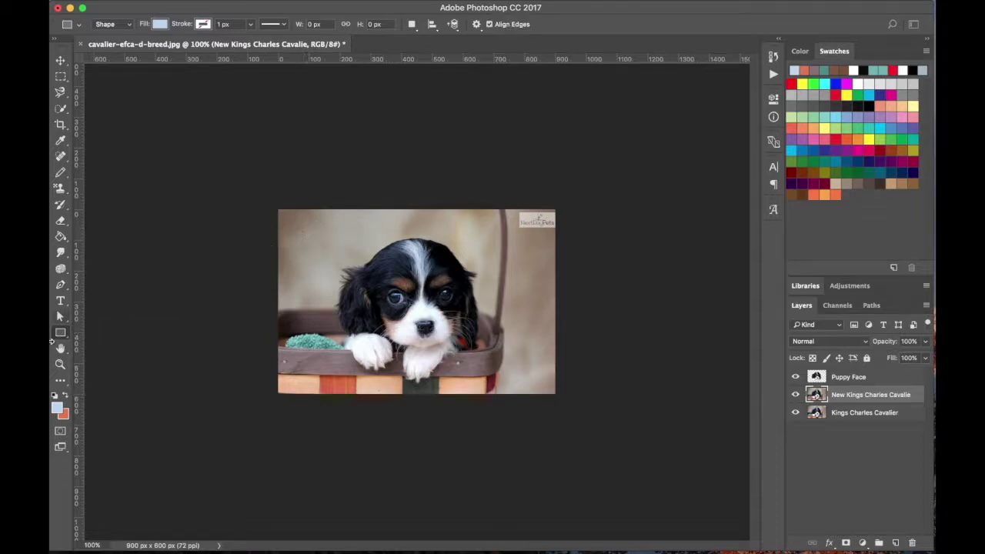
pyautogui.click(61, 335)
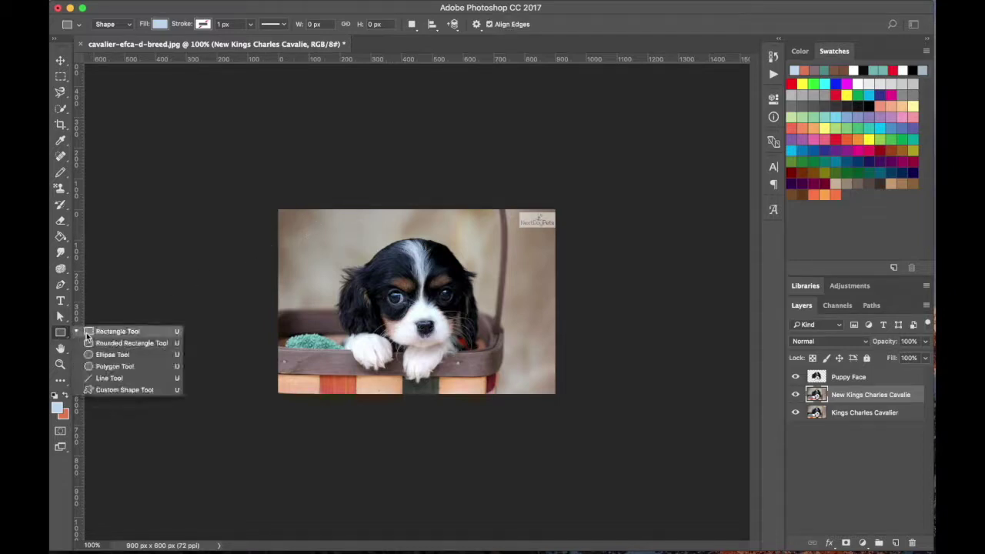
pyautogui.click(87, 336)
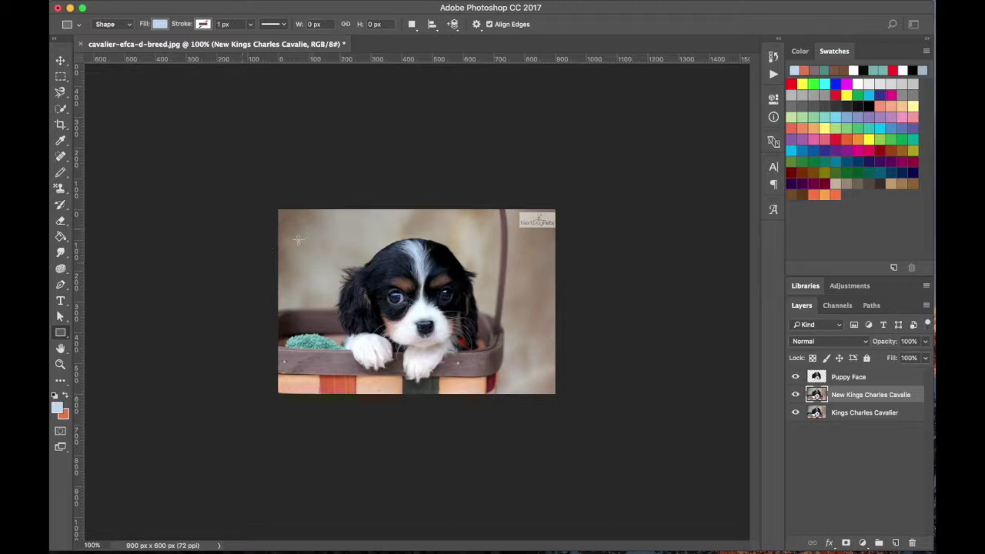
pyautogui.moveTo(304, 230); pyautogui.dragTo(414, 274)
# - Reposition the light blue rectangle with the Move tool to about X 112 px, Y 69 px
pyautogui.press('v')
pyautogui.moveTo(362, 243); pyautogui.dragTo(399, 251)
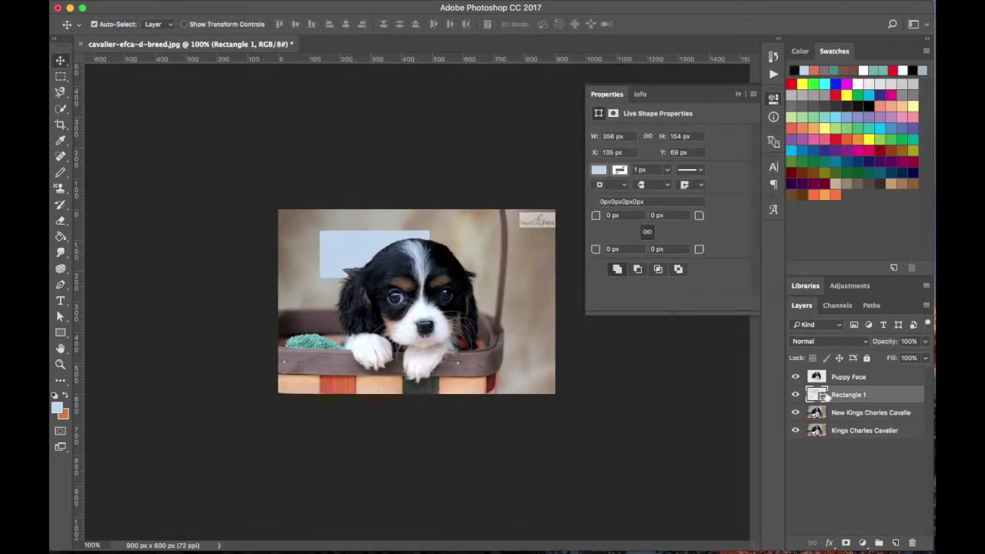
pyautogui.moveTo(361, 250); pyautogui.dragTo(354, 248)
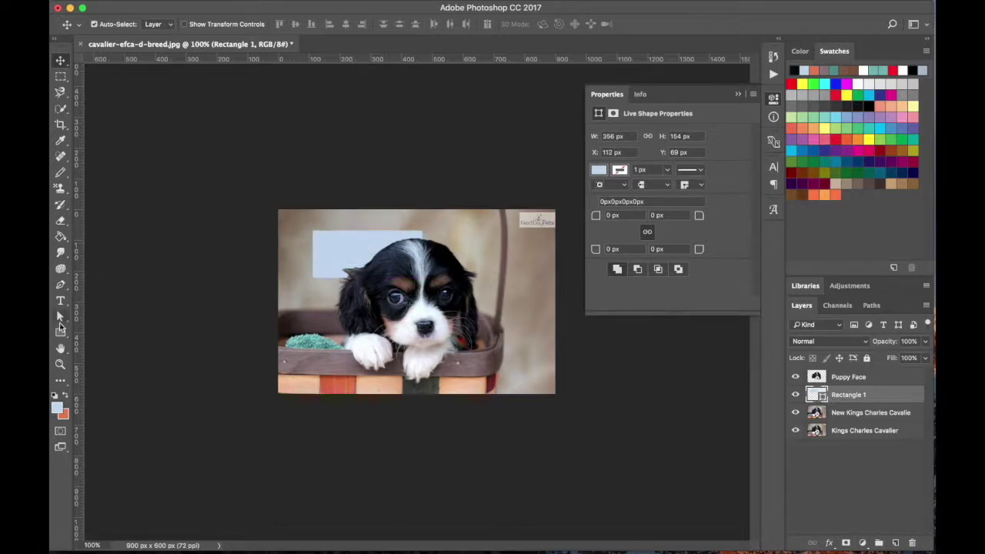
# - Move the whole rectangle with the Path Selection tool to about X 63 px, Y 93 px
pyautogui.click(60, 333)
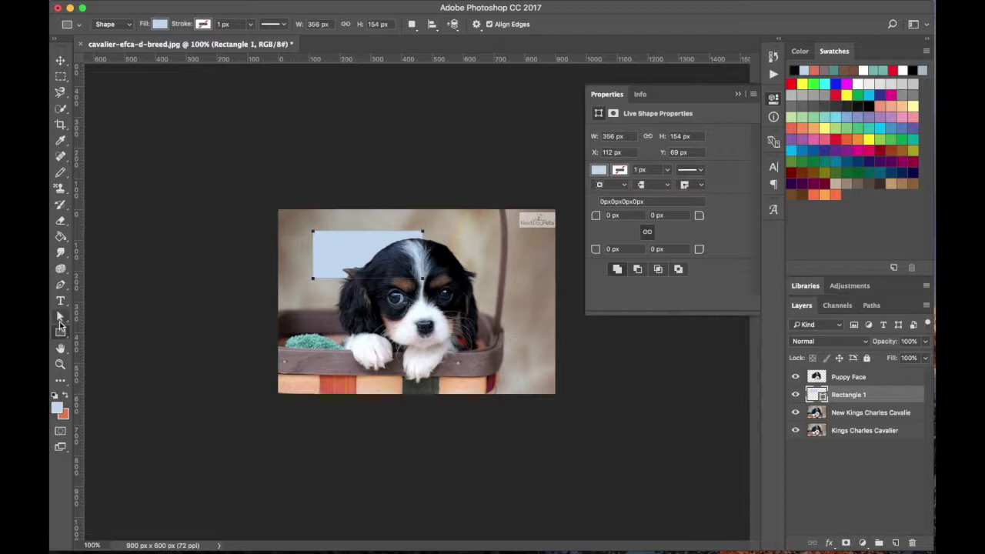
pyautogui.click(60, 318)
pyautogui.rightClick(60, 320)
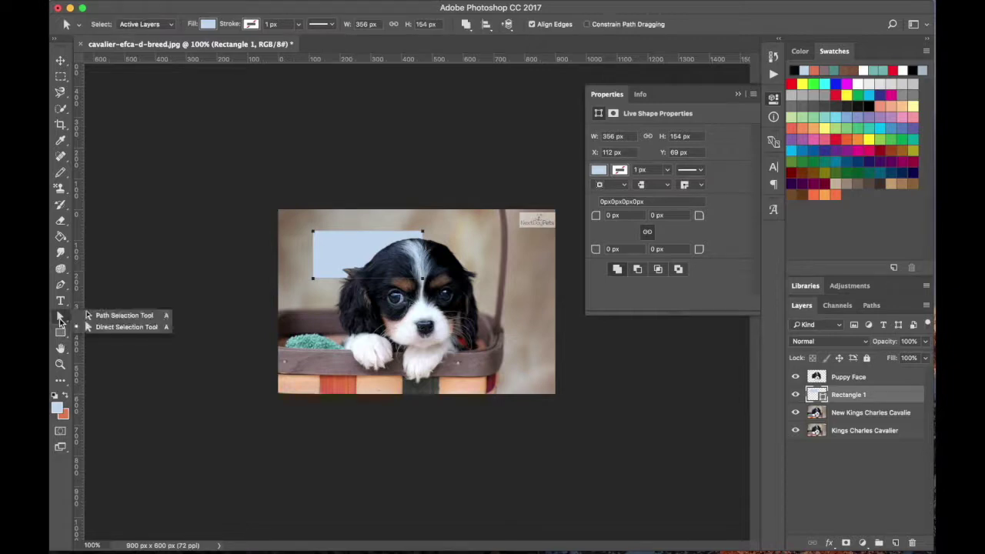
pyautogui.click(98, 316)
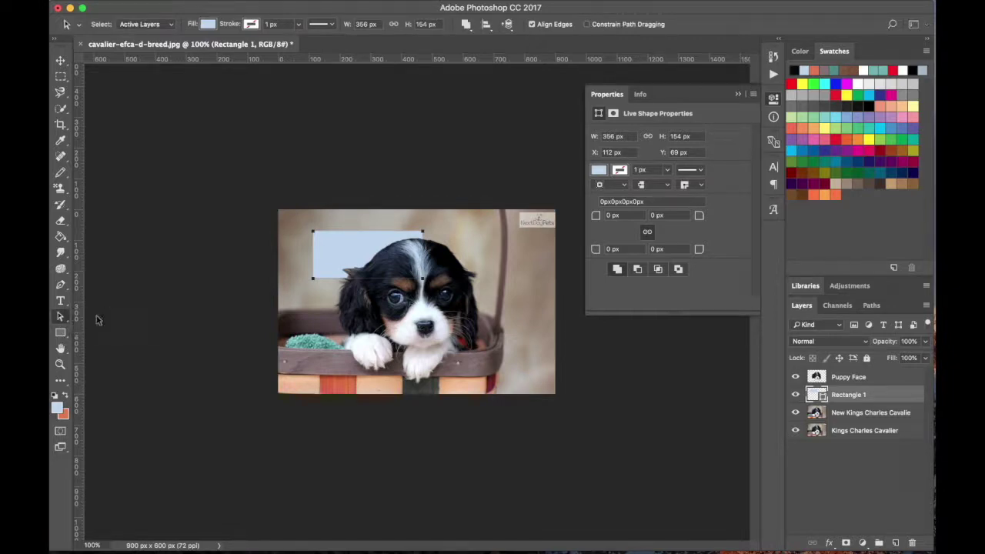
pyautogui.click(254, 239)
pyautogui.moveTo(313, 232)
pyautogui.mouseDown()
pyautogui.moveTo(285, 235)
pyautogui.moveTo(297, 240)
pyautogui.mouseUp()
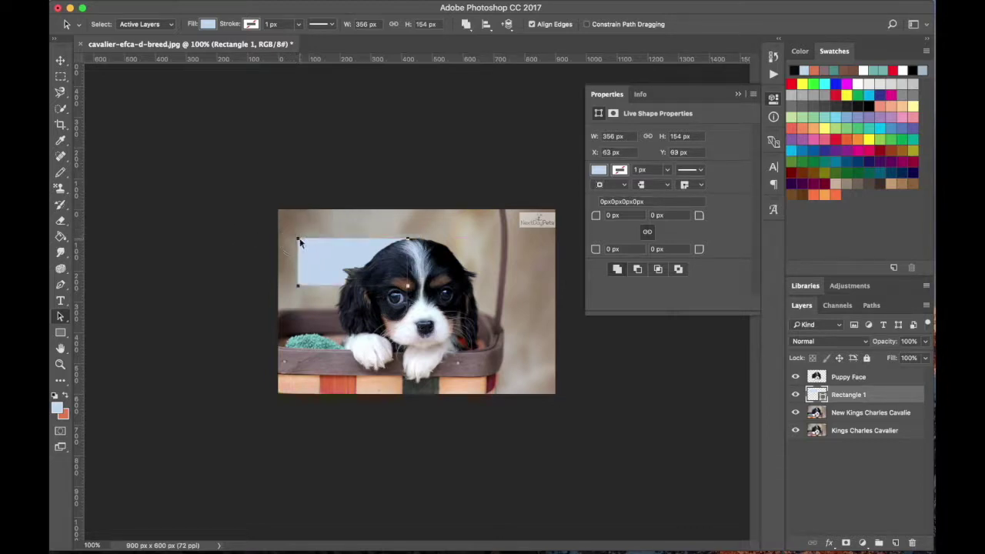
# - Try to reshape the rectangle's upper-left corner with the Direct Selection tool, decline the path conversion, and delete the rectangle
pyautogui.moveTo(60, 317); pyautogui.dragTo(89, 329)
pyautogui.click(299, 241)
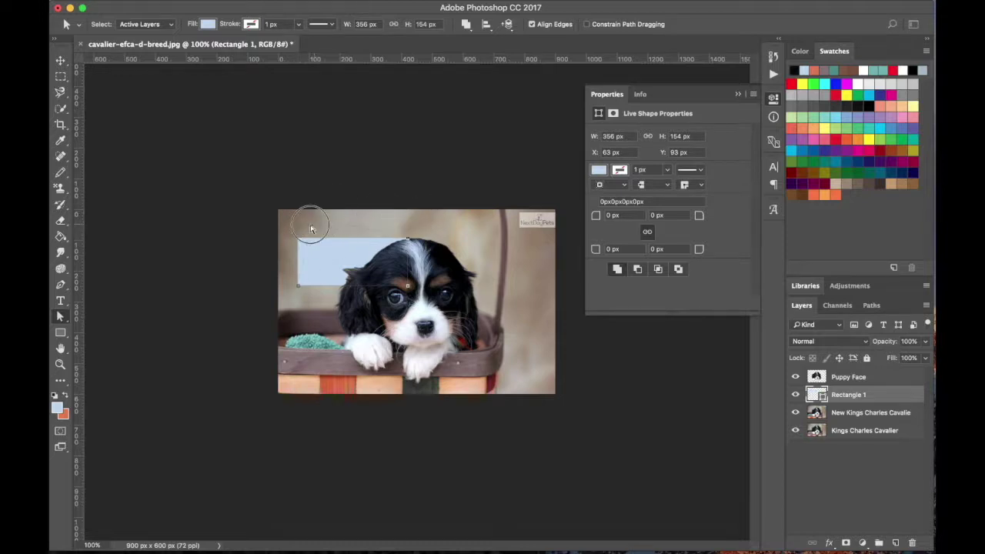
pyautogui.click(311, 228)
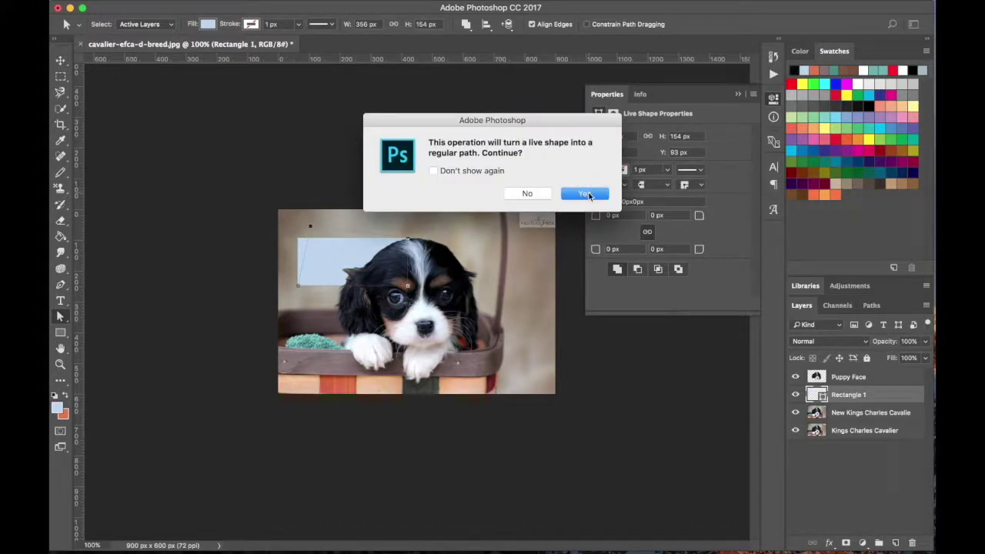
pyautogui.click(529, 194)
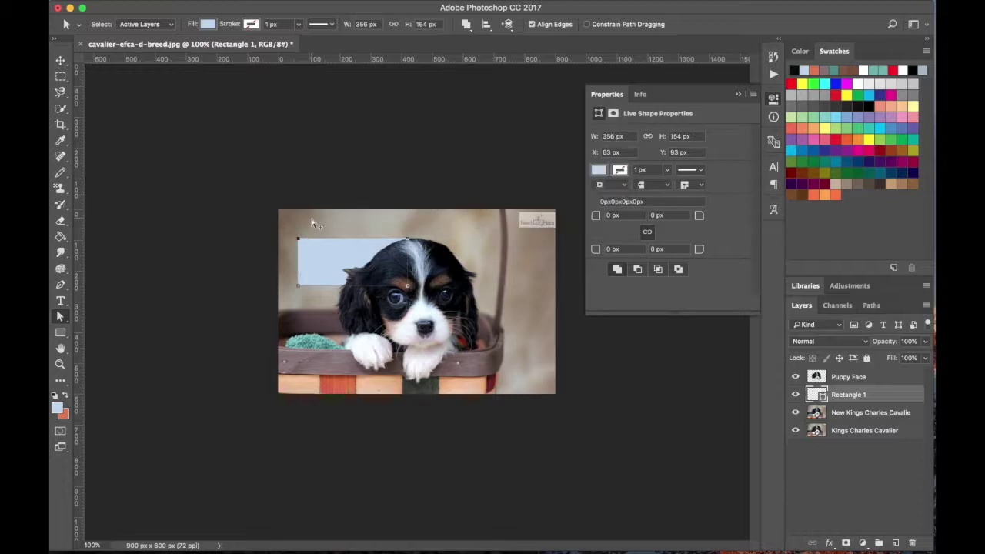
pyautogui.press('Delete')
pyautogui.press('v')
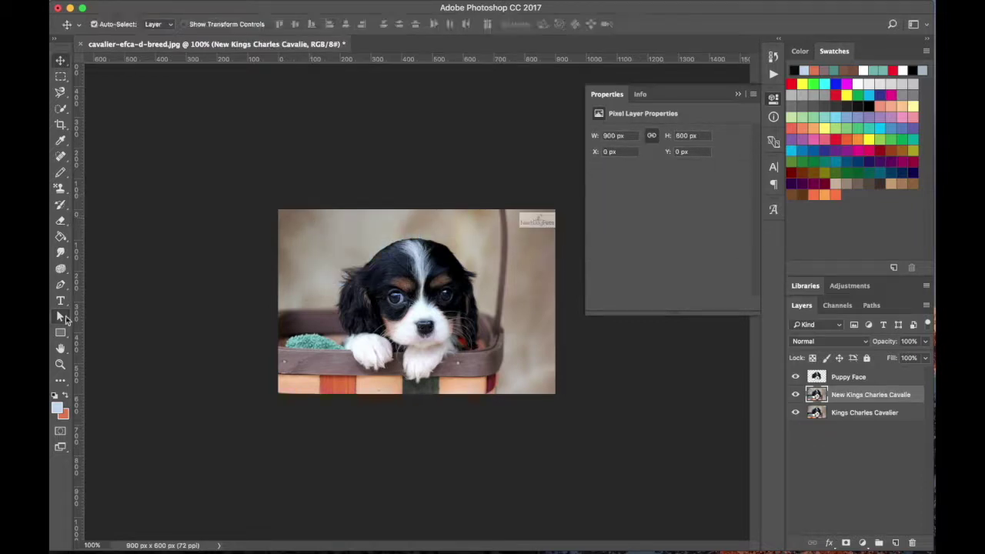
pyautogui.click(63, 330)
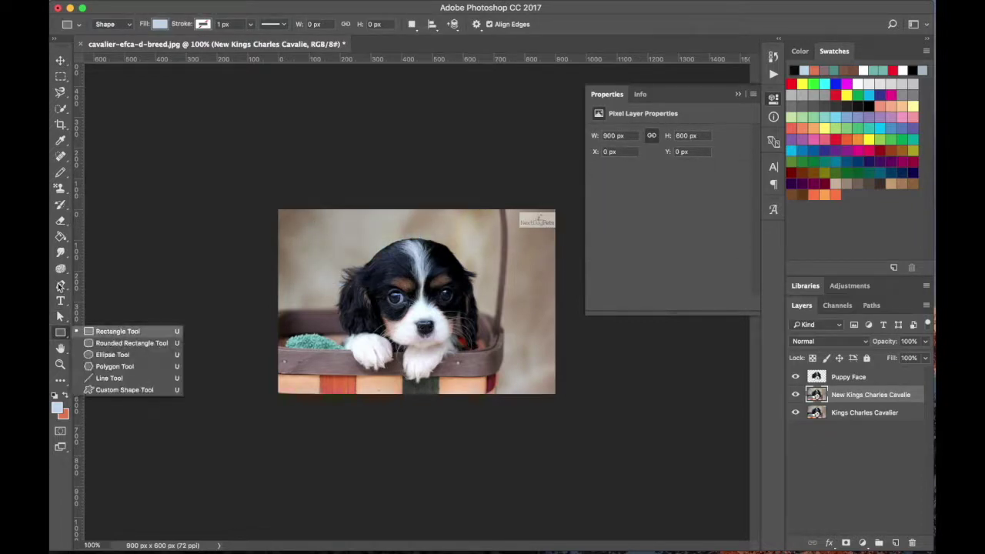
pyautogui.click(58, 322)
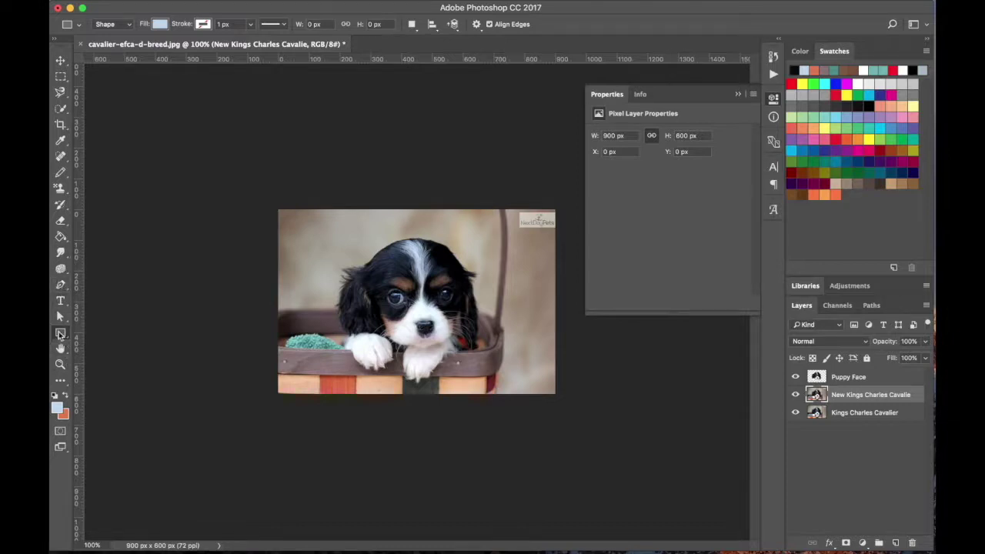
# - Draw a closed, curved work path across the background and the top of the puppy's head with the Pen tool, and close the properties
pyautogui.click(62, 285)
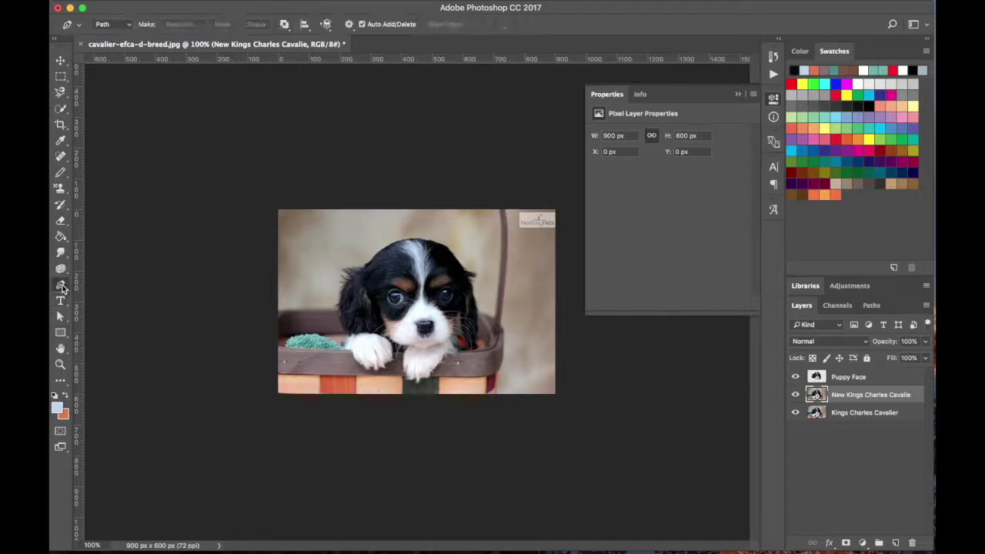
pyautogui.rightClick(61, 286)
pyautogui.click(88, 287)
pyautogui.moveTo(352, 228); pyautogui.dragTo(376, 228)
pyautogui.click(453, 226)
pyautogui.moveTo(498, 270); pyautogui.dragTo(358, 238)
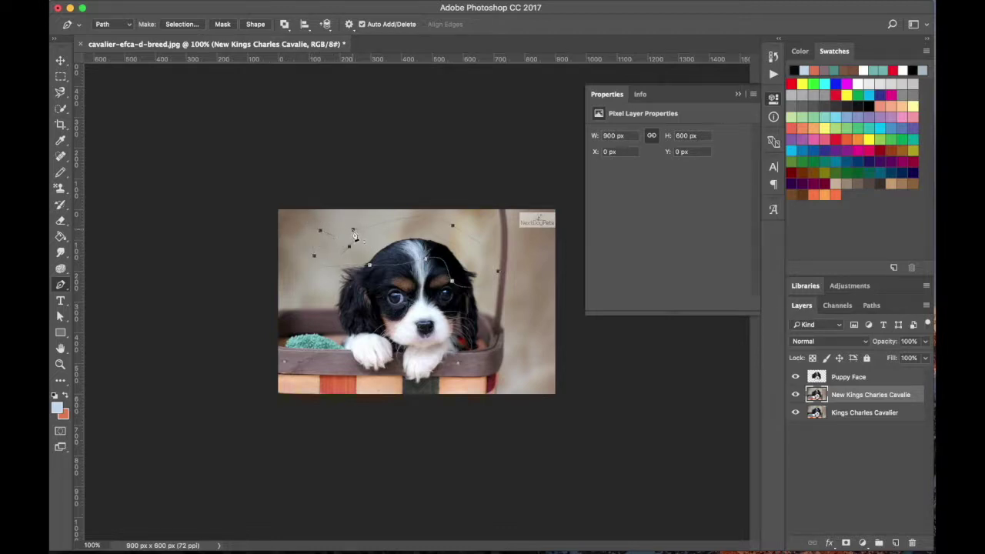
pyautogui.click(773, 100)
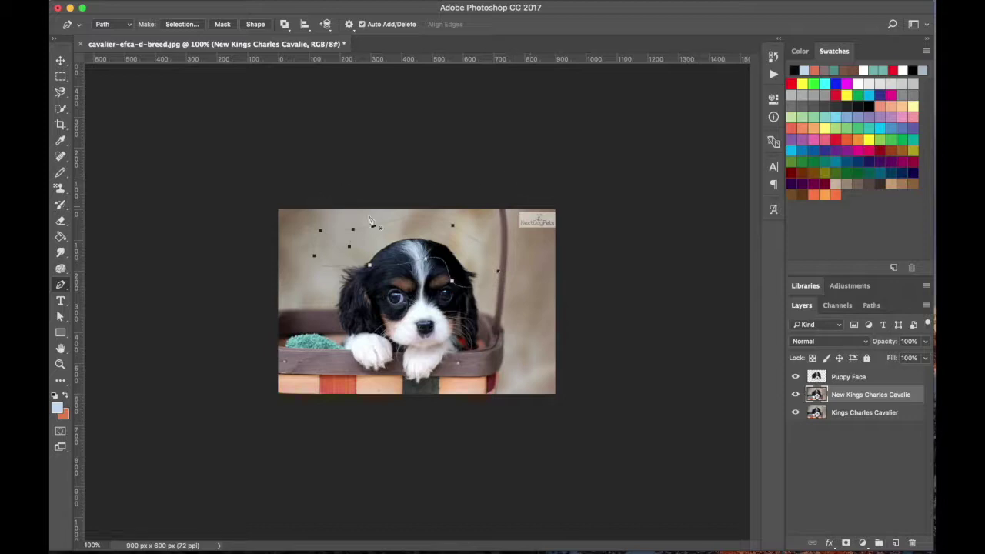
# - Load the Work Path as a selection and return to the layer list
pyautogui.click(870, 306)
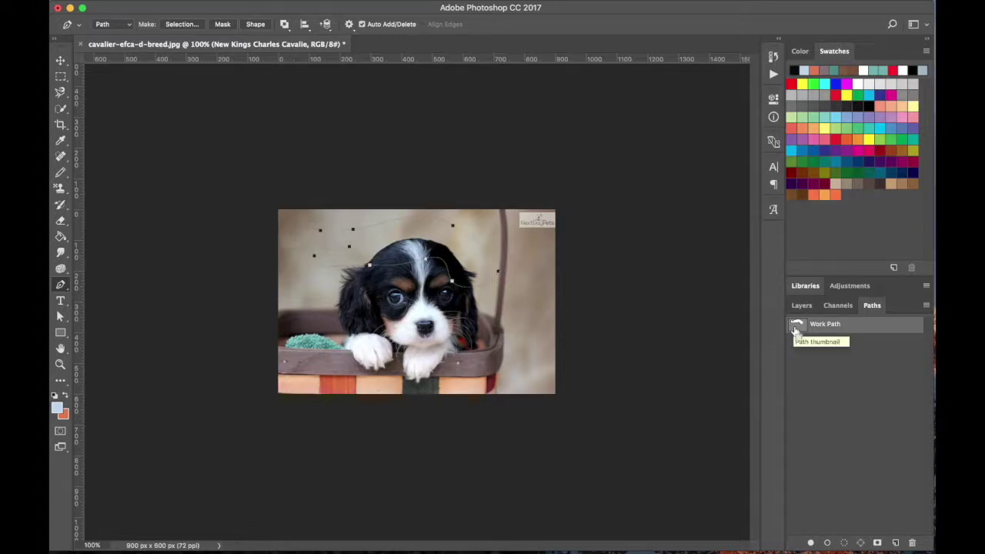
pyautogui.press('Escape')
pyautogui.click(798, 326)
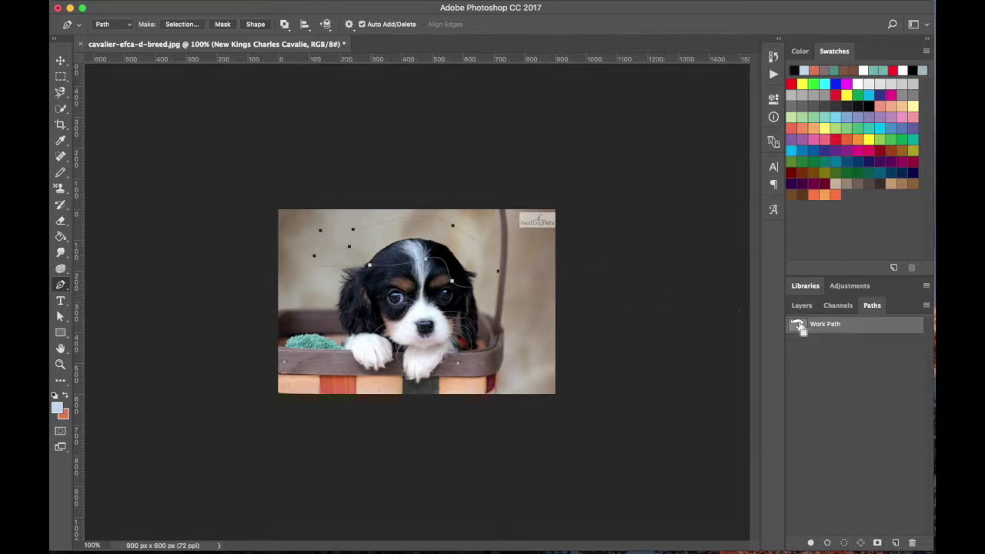
pyautogui.keyDown('super'); pyautogui.click(800, 326); pyautogui.keyUp('super')
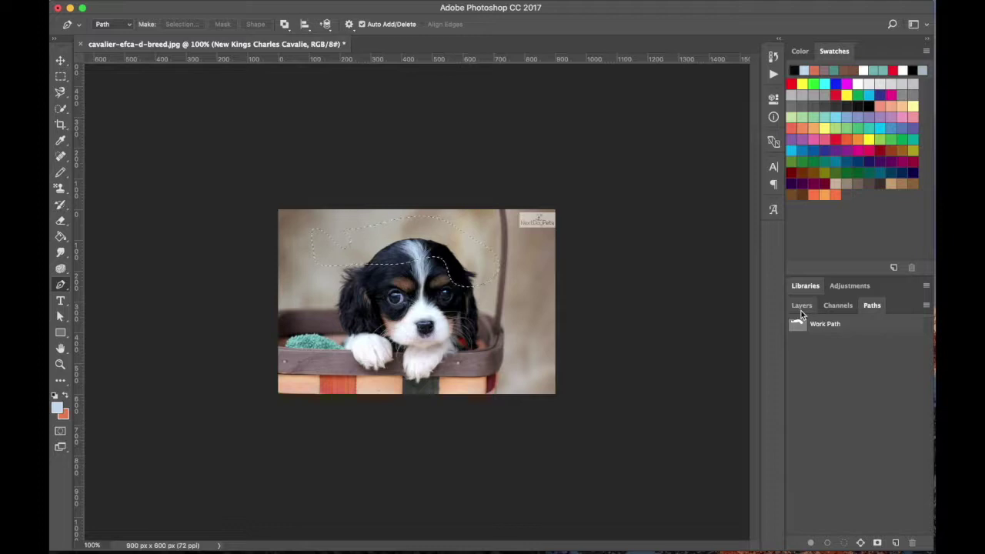
pyautogui.click(801, 311)
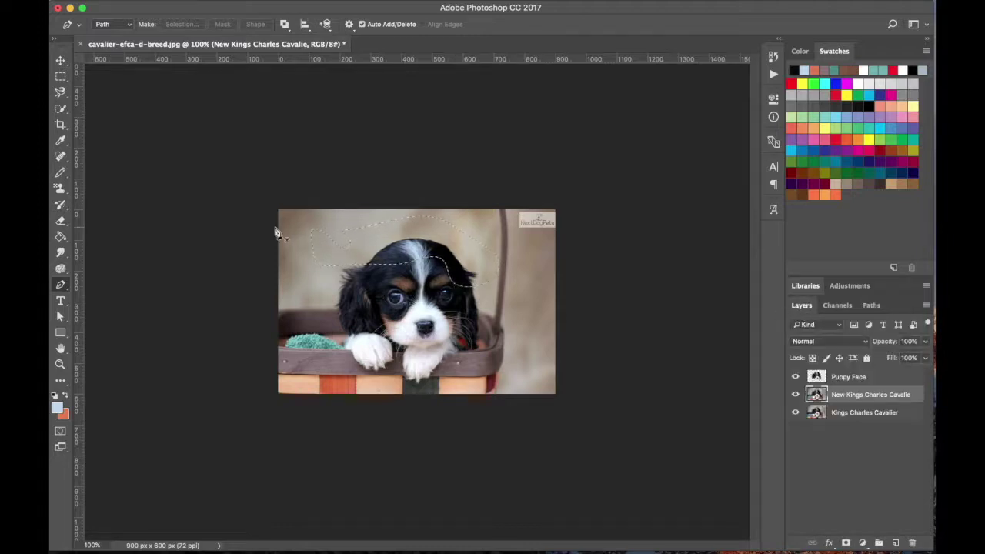
# - Paint the selected area light blue with the 250 px Brush on the New Kings Charles Cavalie layer, undo the paint, and deselect
pyautogui.click(62, 174)
pyautogui.rightClick(61, 174)
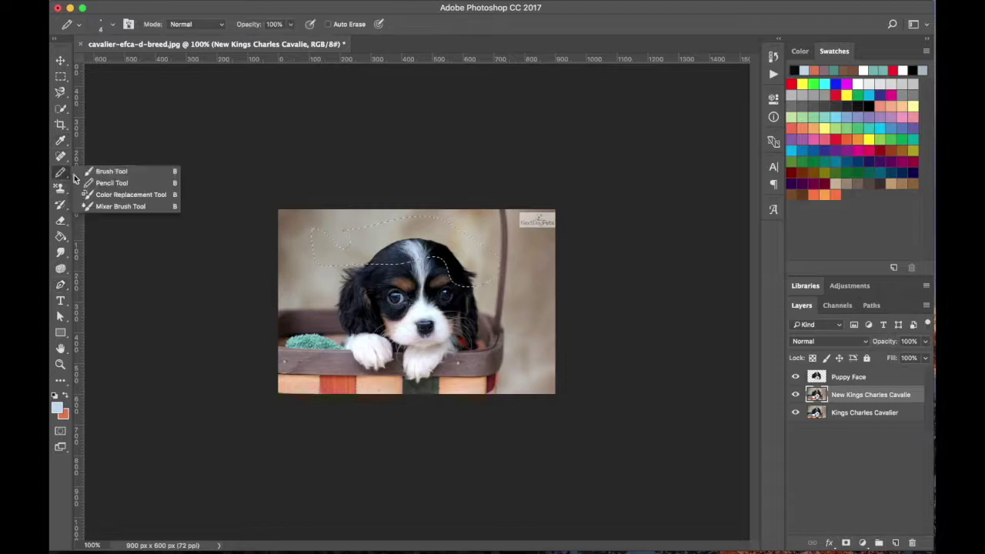
pyautogui.click(108, 168)
pyautogui.moveTo(323, 239)
pyautogui.mouseDown()
pyautogui.moveTo(450, 204)
pyautogui.moveTo(501, 220)
pyautogui.moveTo(532, 245)
pyautogui.mouseUp()
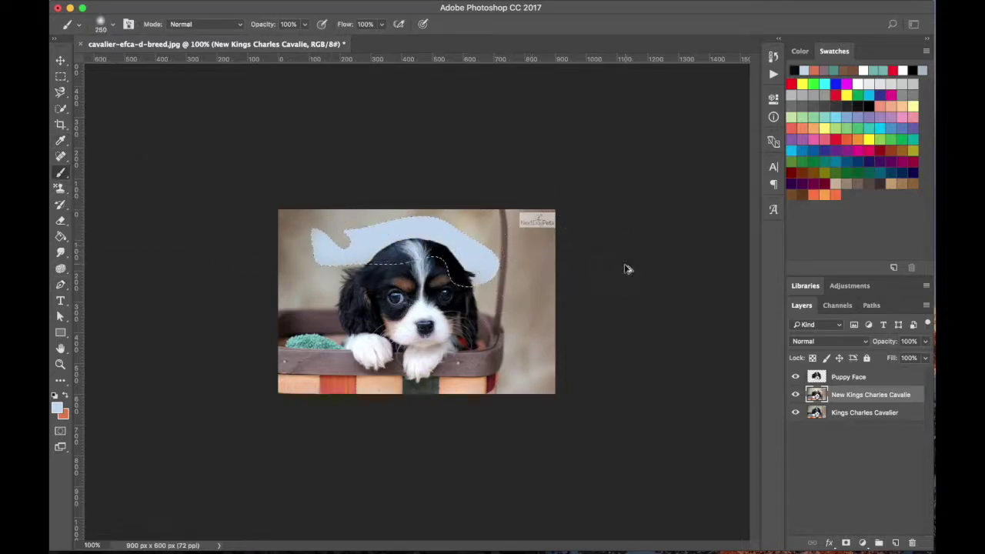
pyautogui.press('super+z')
pyautogui.press('super+d')
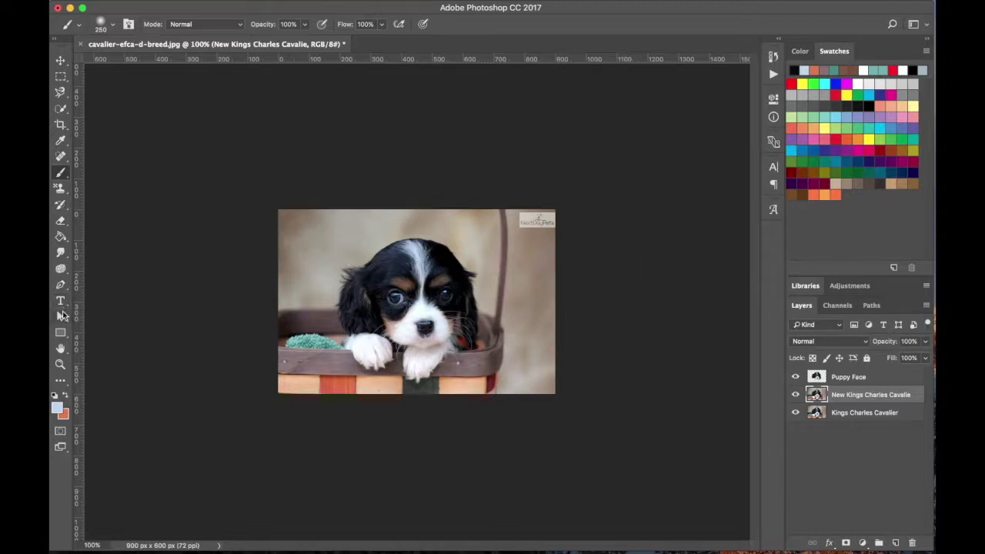
pyautogui.click(63, 293)
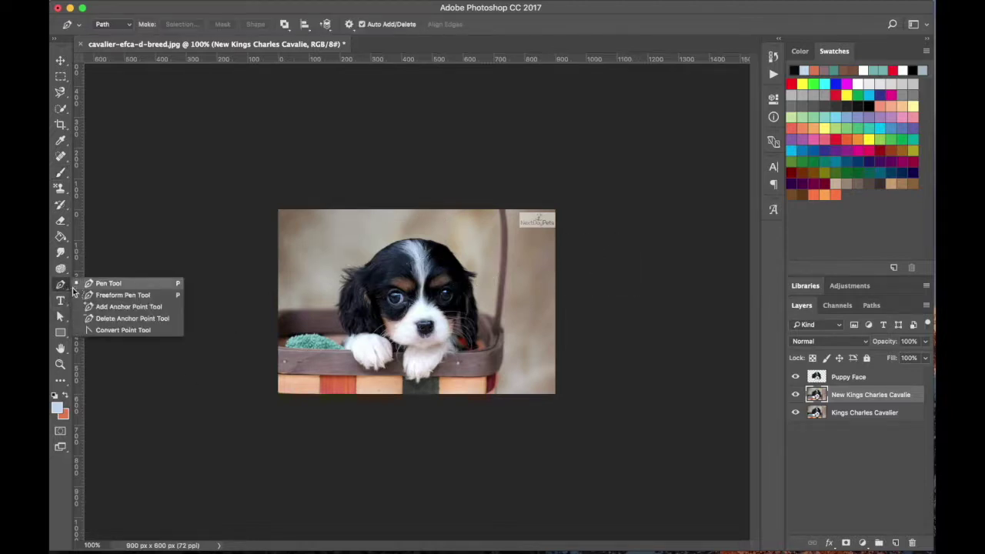
pyautogui.press('t')
pyautogui.click(59, 287)
# - Add the text "HELLLO" on the background beside the top of the puppy's head with the Type tool
pyautogui.click(60, 300)
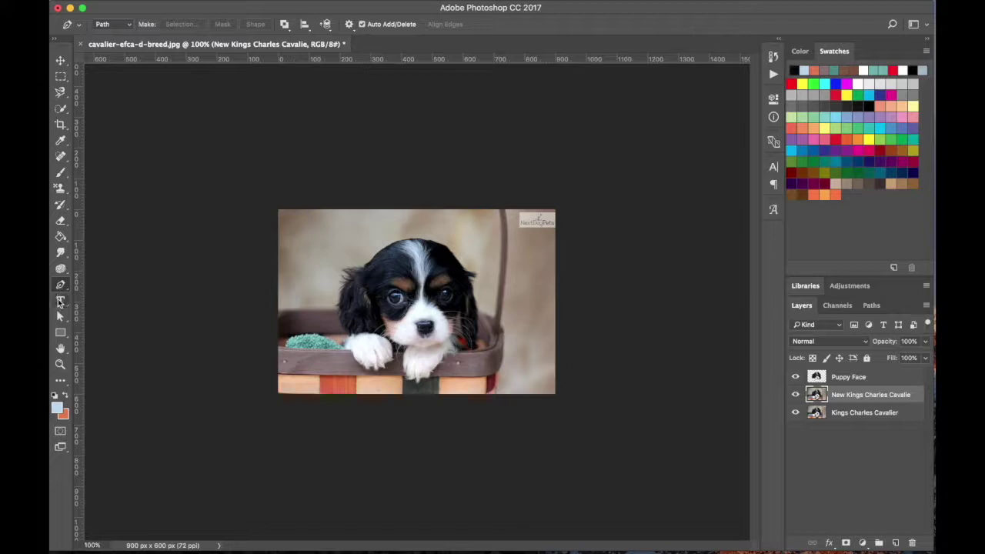
pyautogui.click(328, 238)
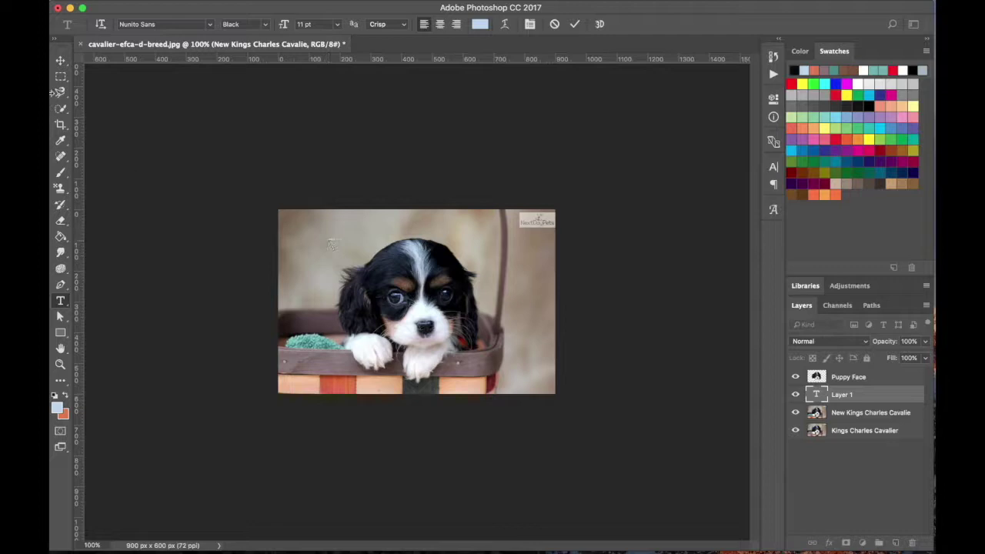
pyautogui.click(60, 60)
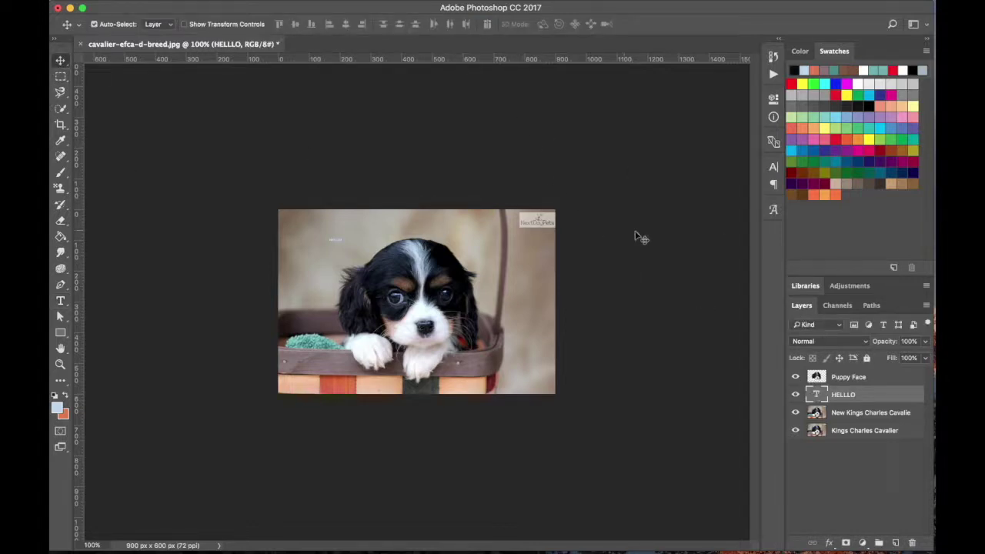
# - Set the HELLLO text to the Nunito Sans font at a size of 72 pt
pyautogui.click(773, 167)
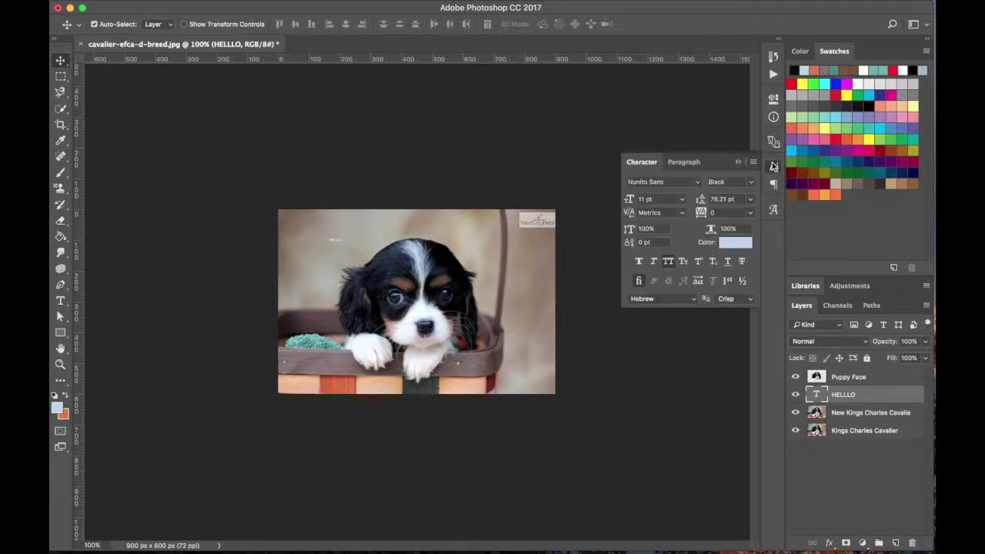
pyautogui.click(696, 183)
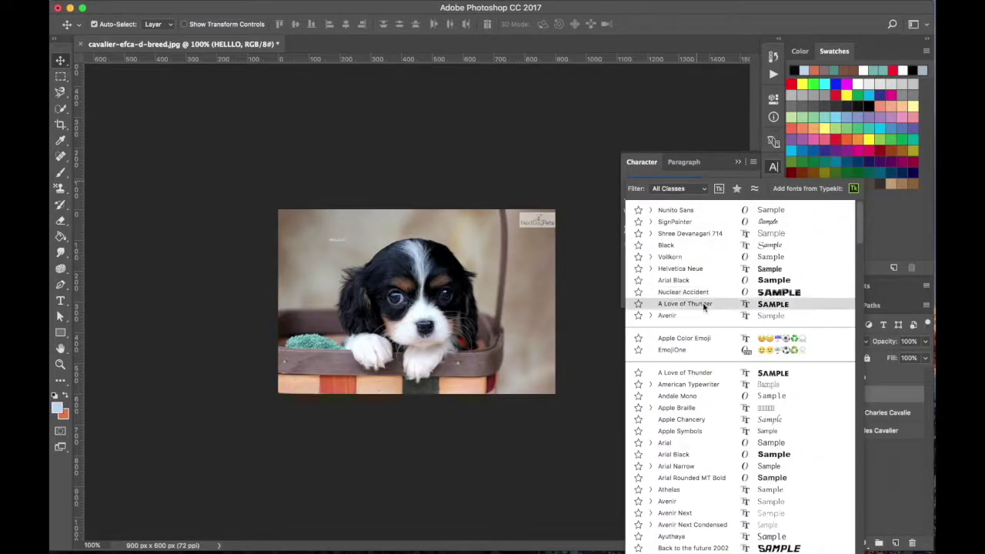
pyautogui.click(708, 214)
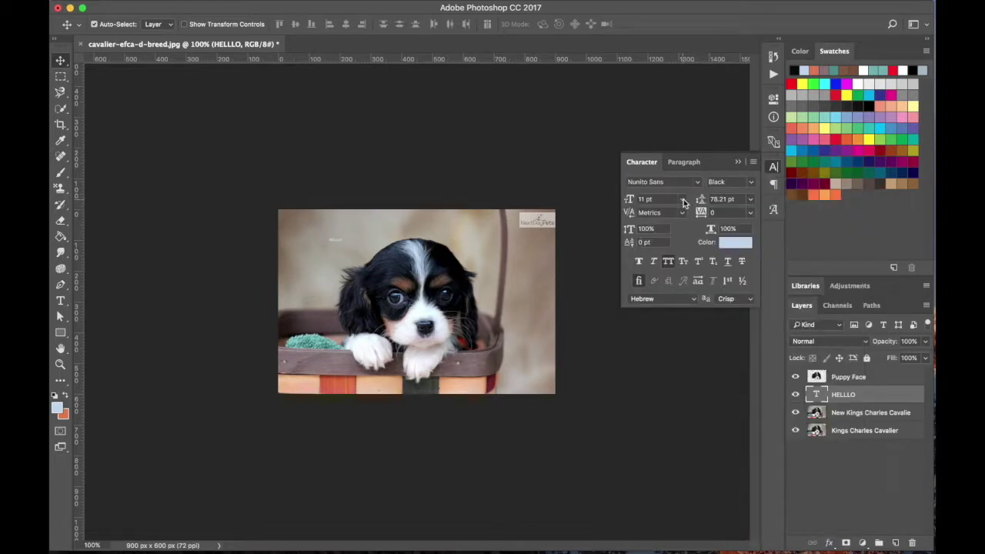
pyautogui.click(683, 203)
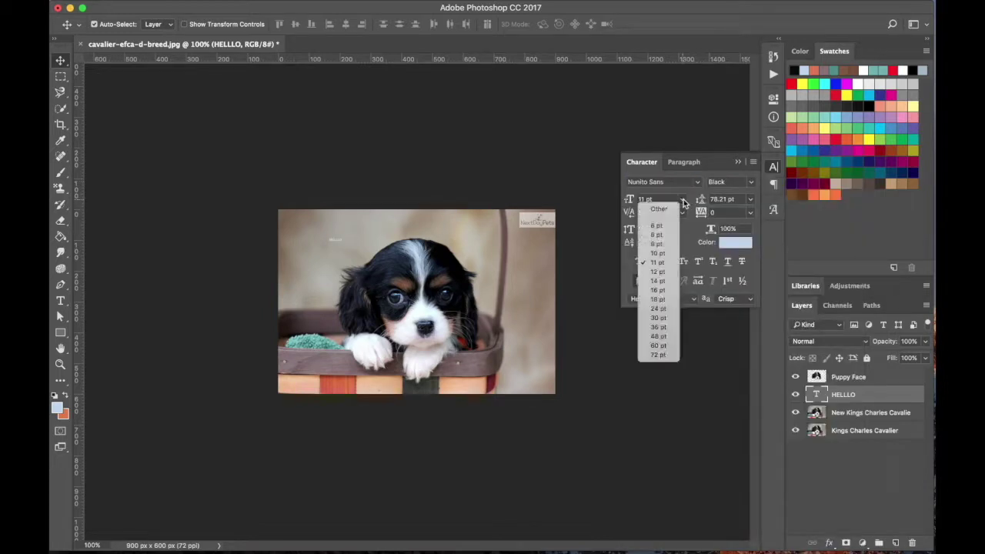
pyautogui.click(660, 355)
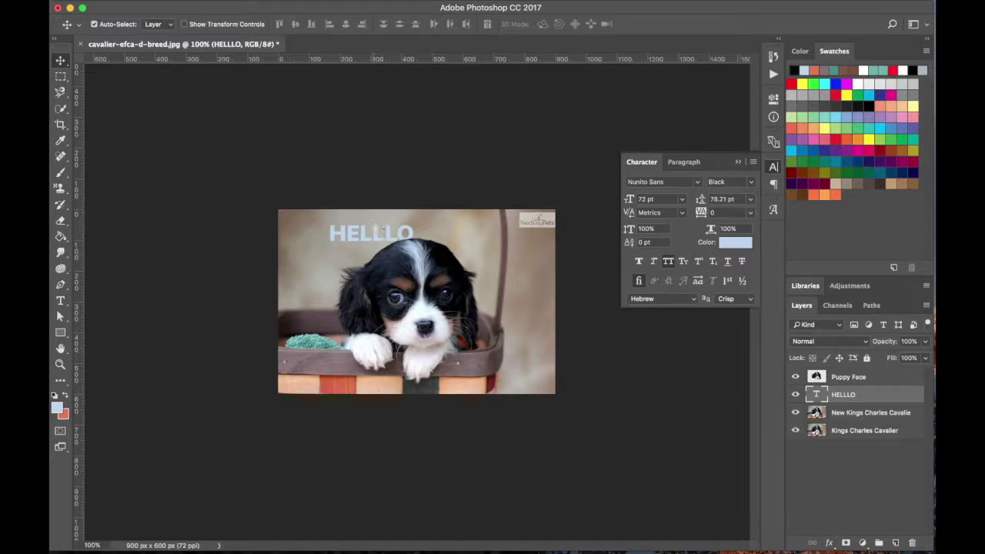
# - Try tracking values of -100 and 200 on the HELLLO text, and return the tracking to 0
pyautogui.click(750, 212)
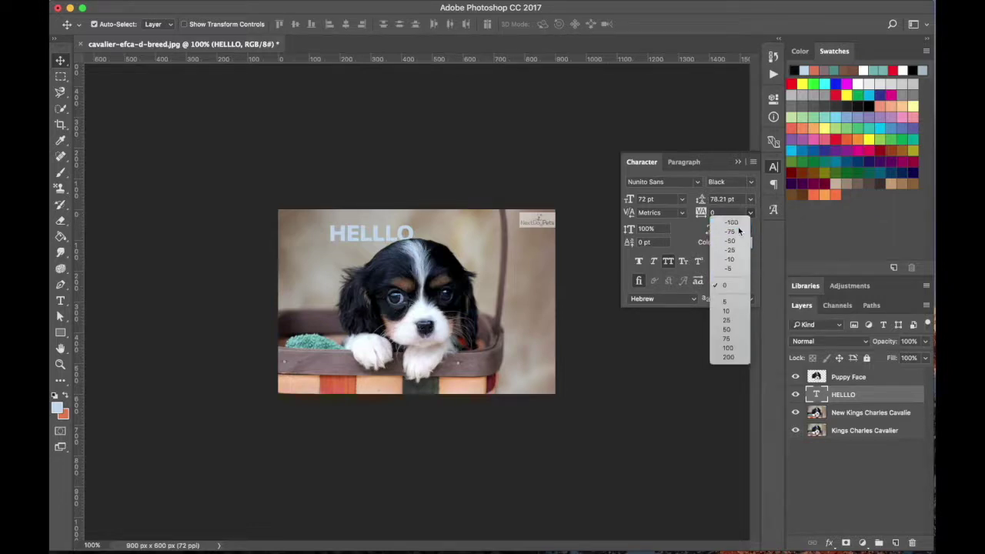
pyautogui.click(730, 223)
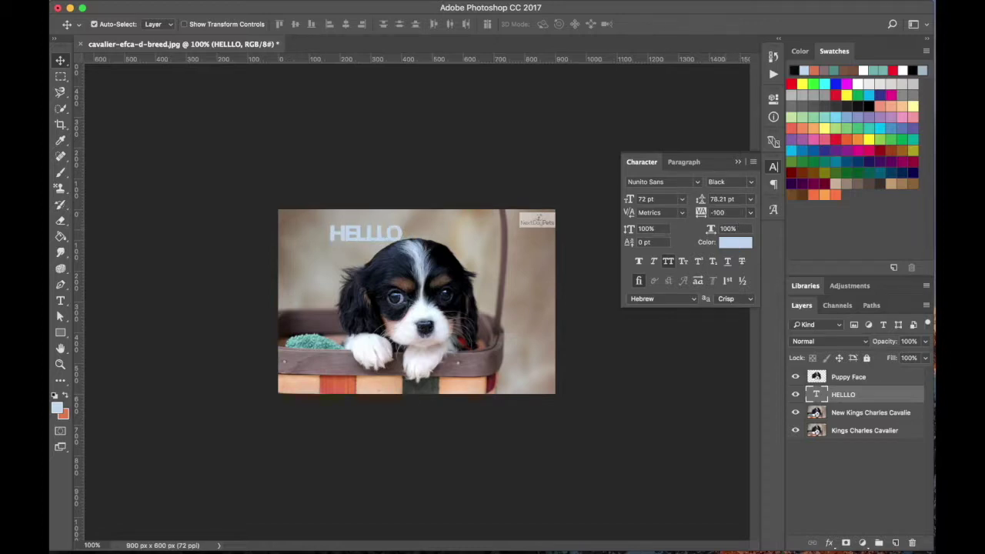
pyautogui.click(751, 213)
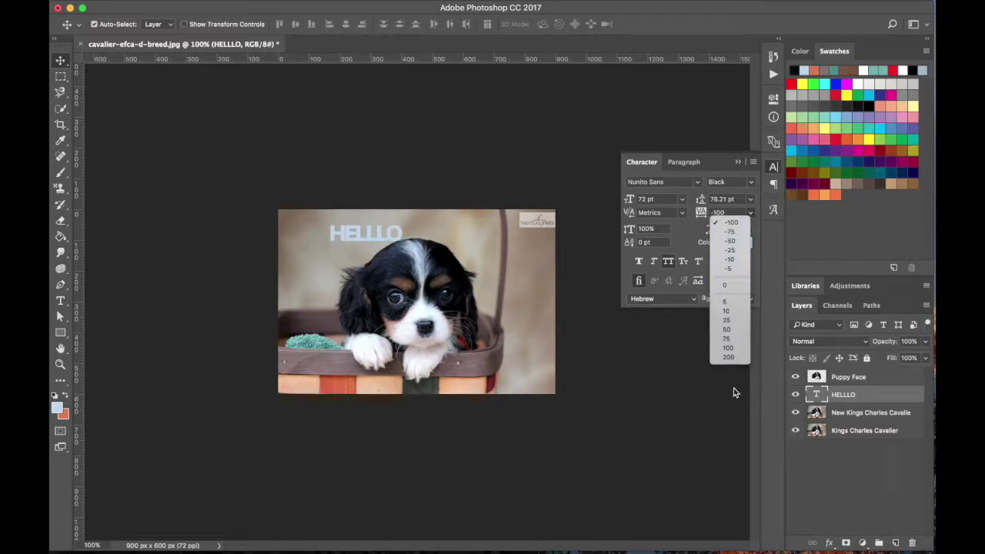
pyautogui.click(729, 358)
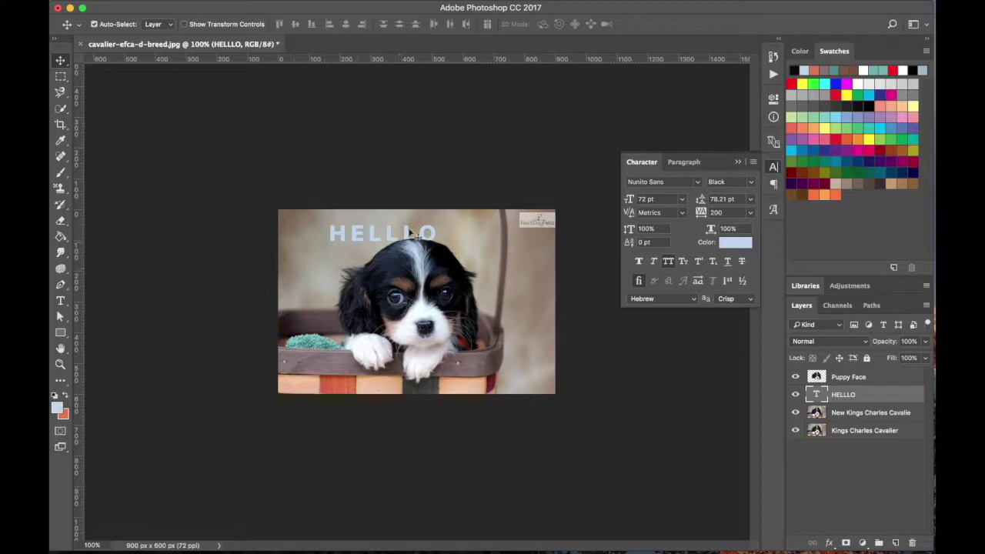
pyautogui.click(750, 213)
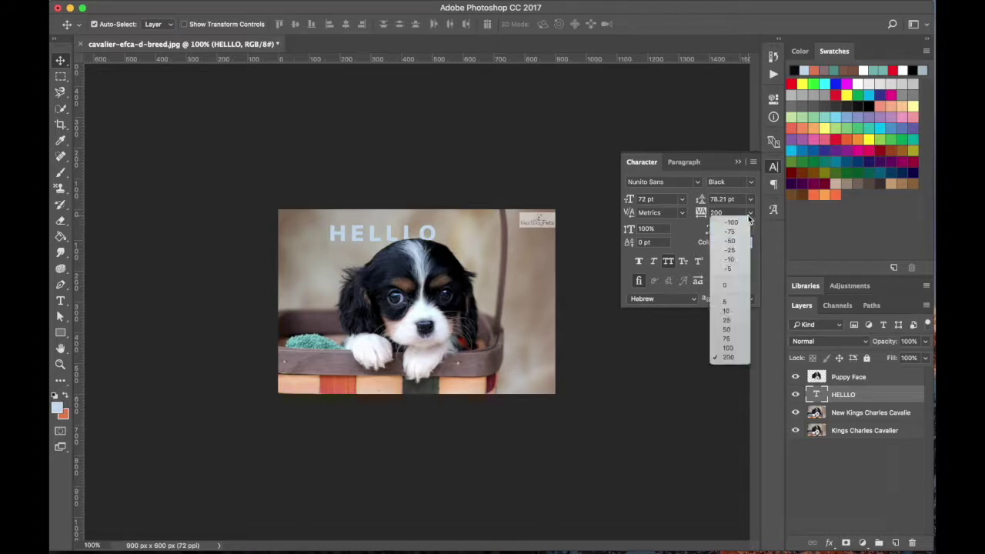
pyautogui.click(733, 285)
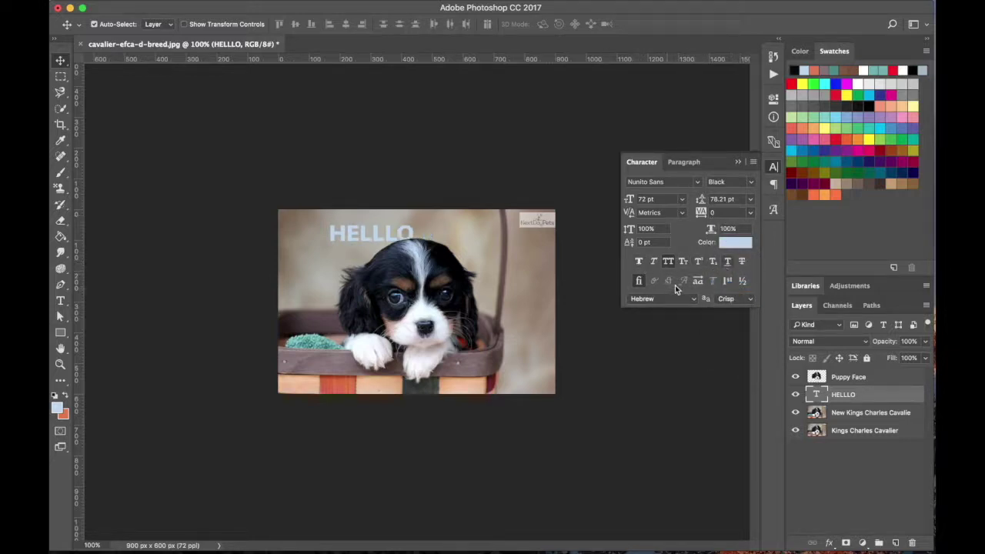
pyautogui.click(773, 167)
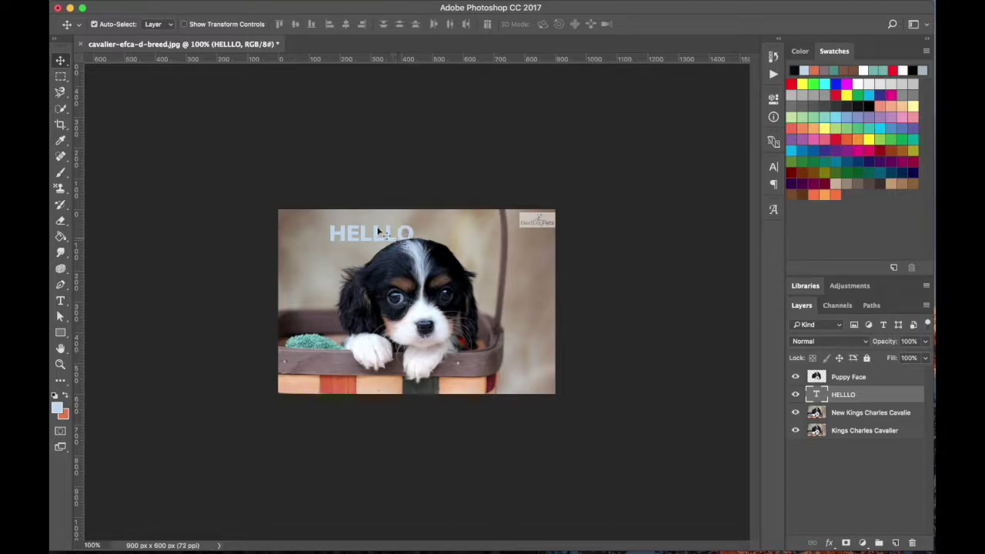
# - Enlarge the HELLLO text with Free Transform to about 234 pt so it spans the photo's width behind the puppy's head
pyautogui.moveTo(135, 5)
pyautogui.click(187, 7)
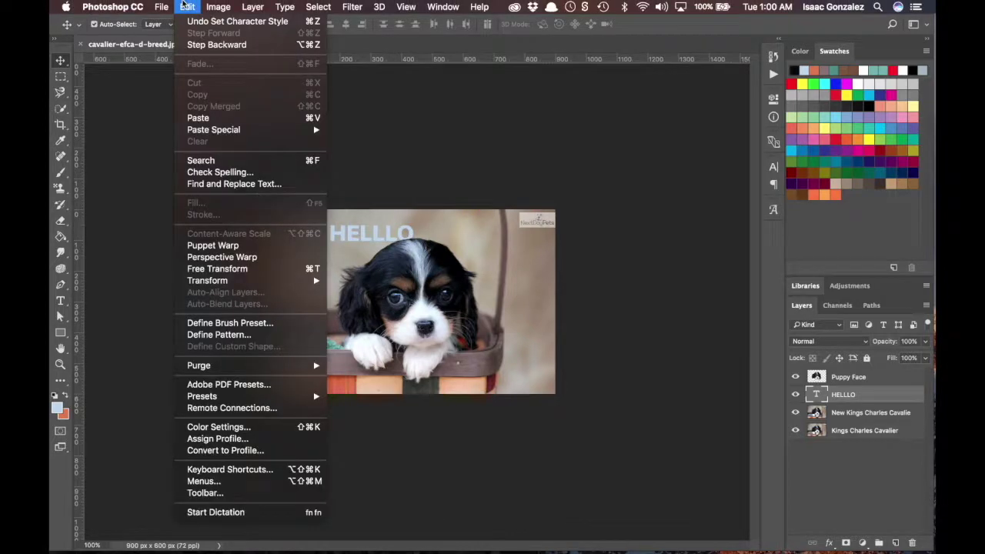
pyautogui.moveTo(252, 281)
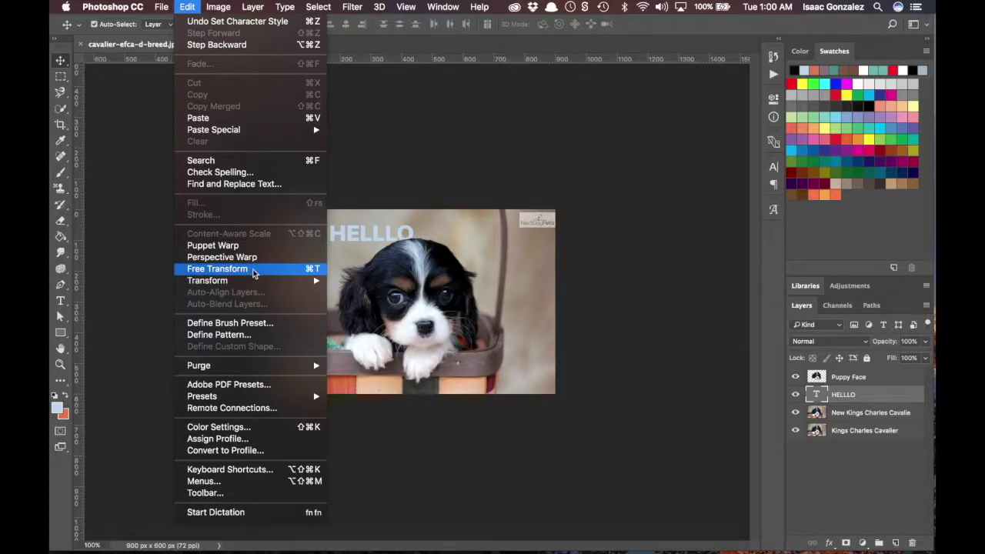
pyautogui.click(253, 269)
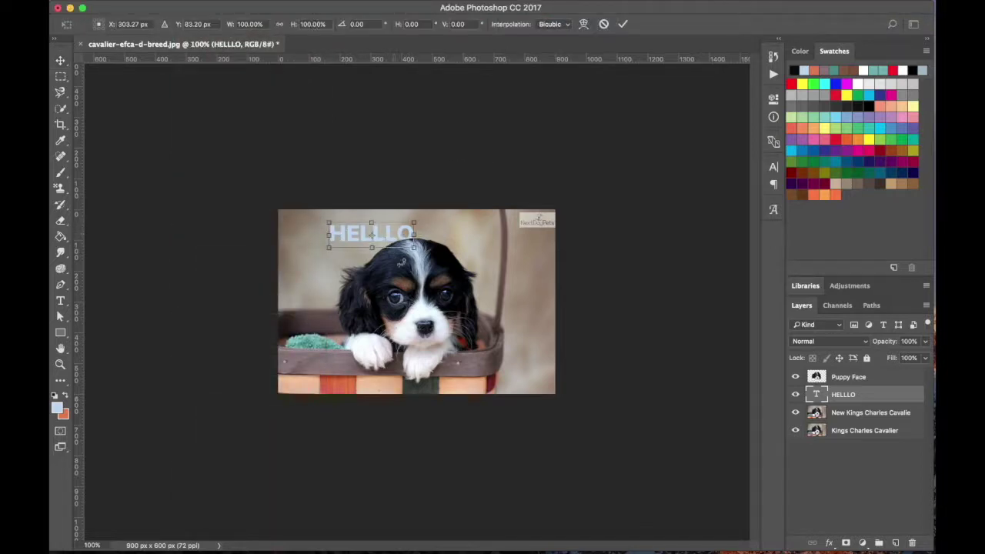
pyautogui.moveTo(413, 248); pyautogui.dragTo(556, 290)
pyautogui.moveTo(329, 222); pyautogui.dragTo(282, 194)
pyautogui.press('Return')
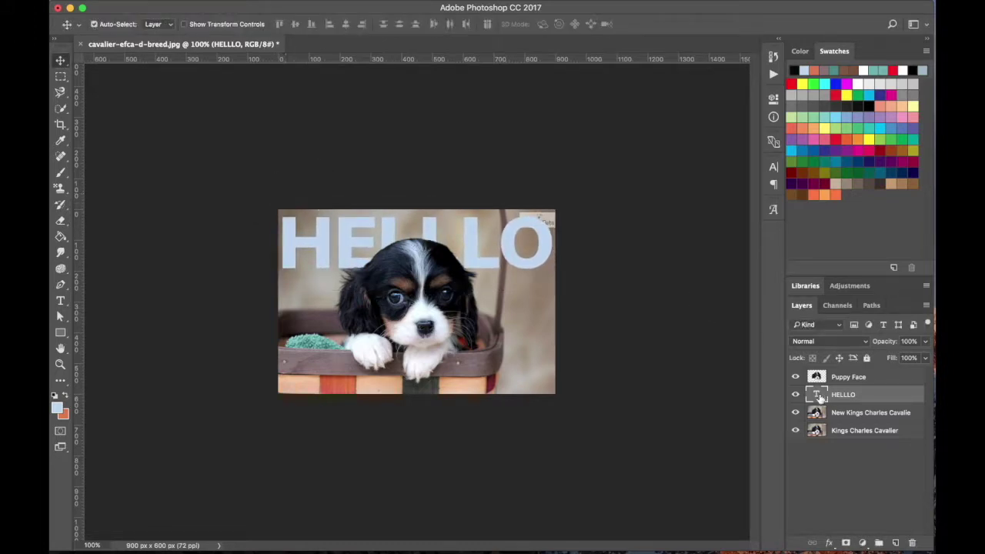
# - Change the HELLLO text color to white (ffffff)
pyautogui.doubleClick(817, 395)
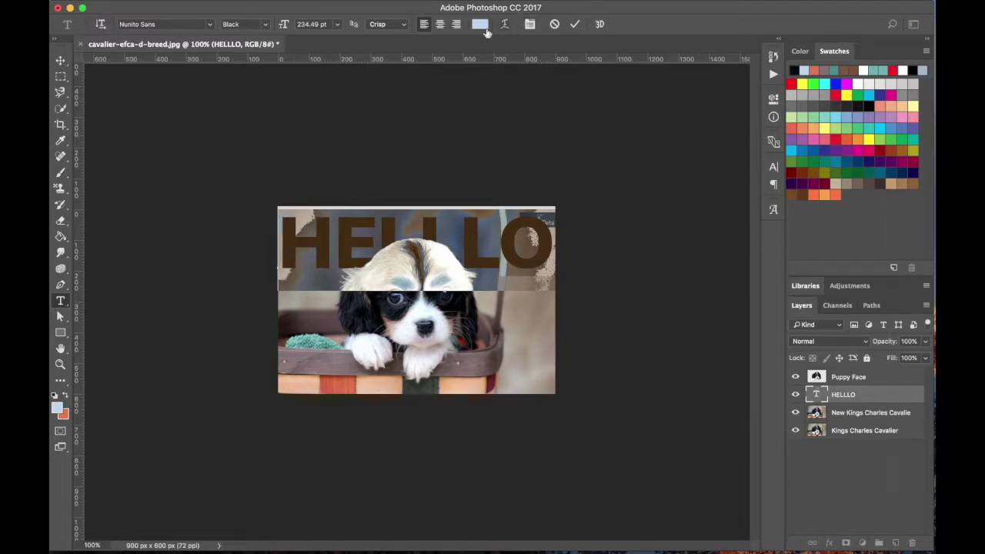
pyautogui.click(775, 169)
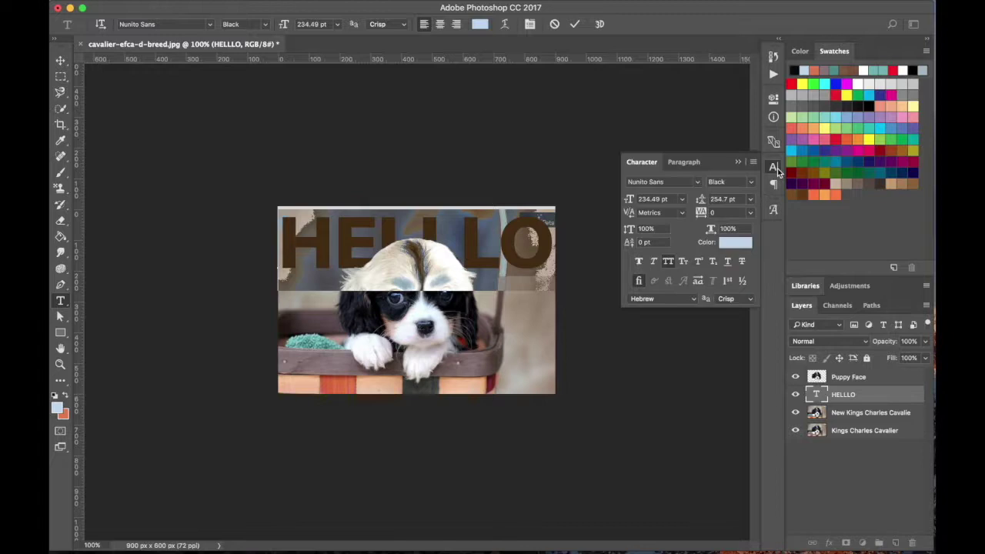
pyautogui.click(775, 168)
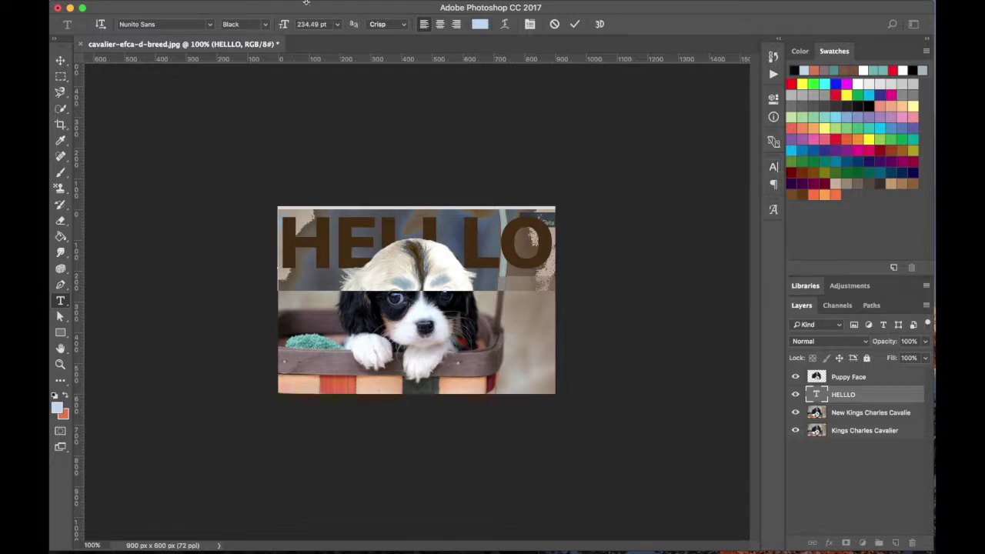
pyautogui.click(479, 26)
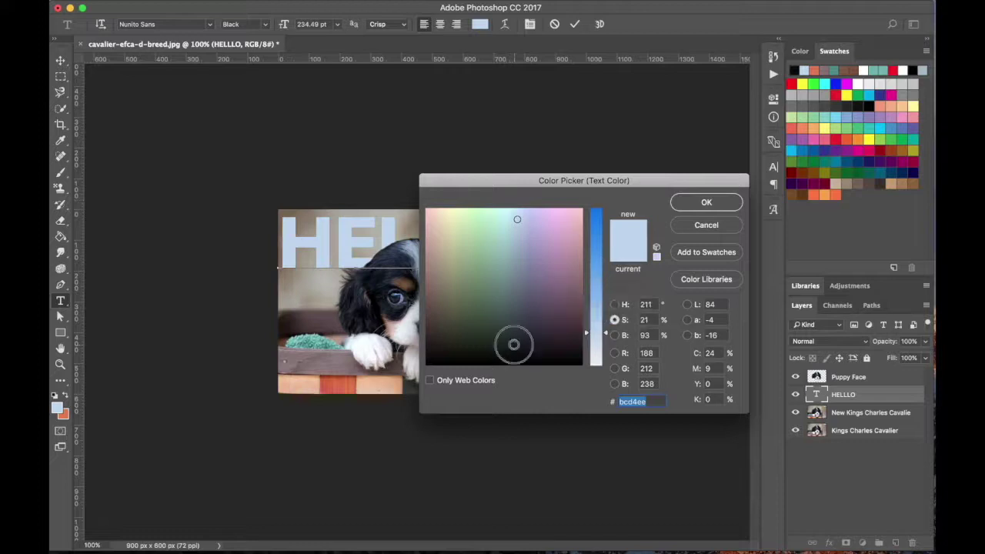
pyautogui.click(478, 209)
pyautogui.moveTo(596, 339); pyautogui.dragTo(596, 371)
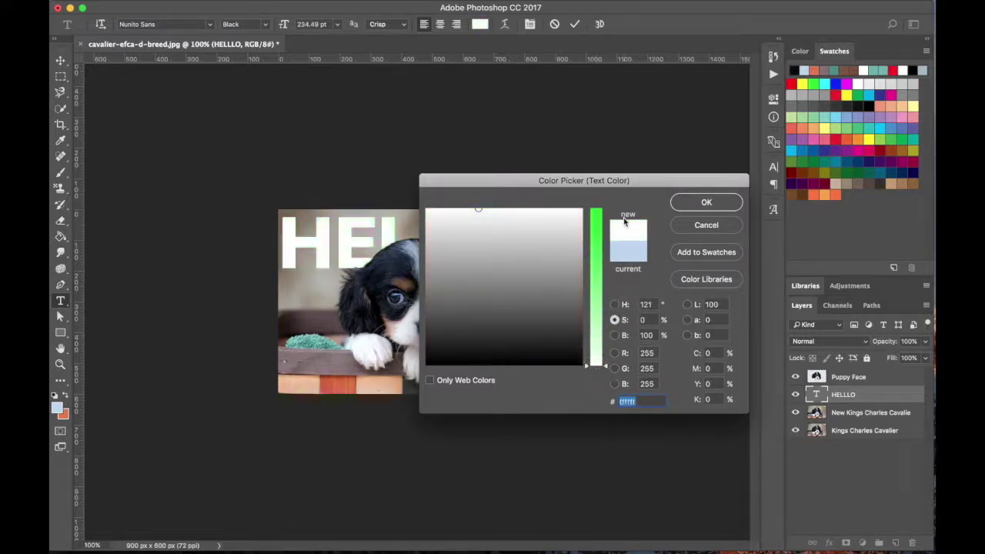
pyautogui.click(711, 203)
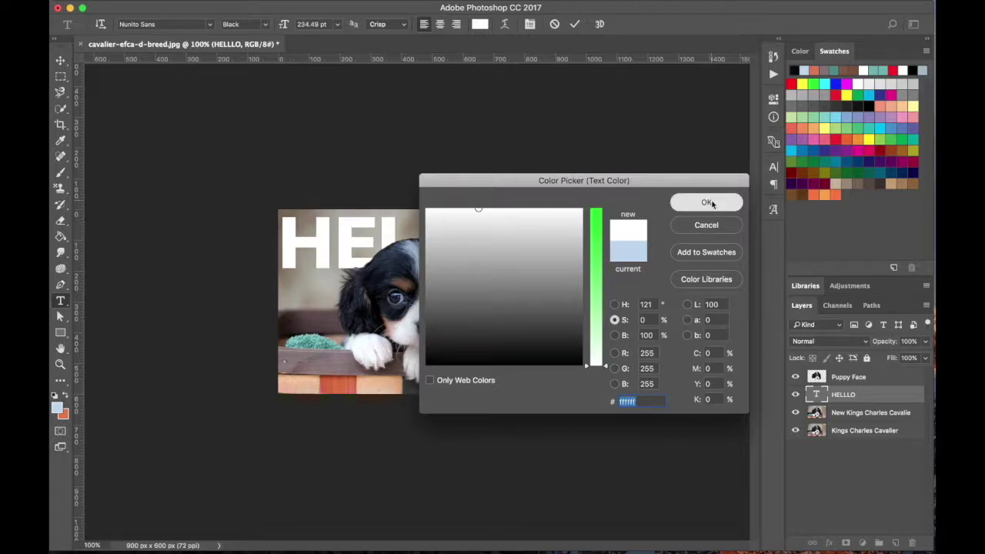
pyautogui.press('v')
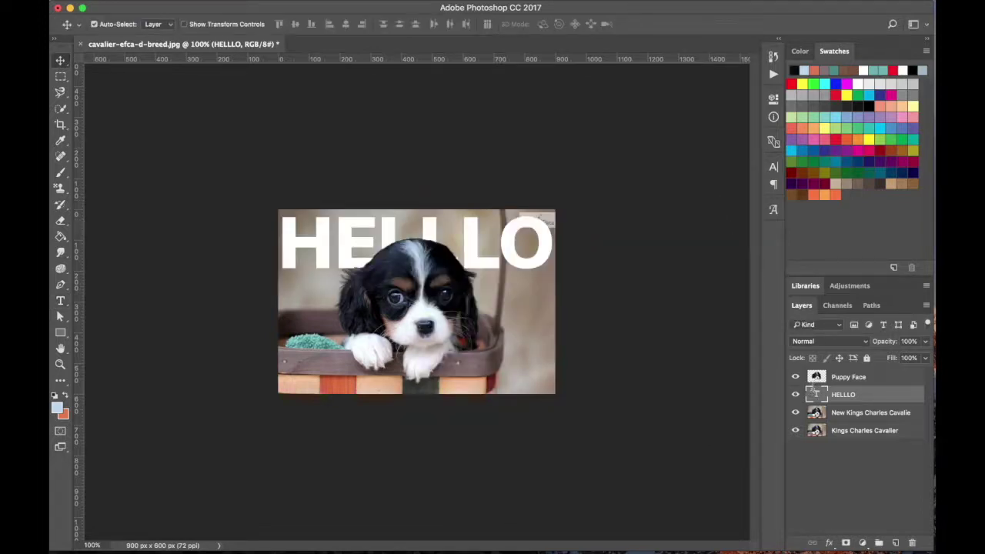
# - Replace the HELLLO text with "PET ME" and commit the edit with the Move tool
pyautogui.doubleClick(813, 392)
pyautogui.write('PET ME')
pyautogui.press('BackSpace')
pyautogui.press('BackSpace')
pyautogui.press('BackSpace')
pyautogui.write('ME')
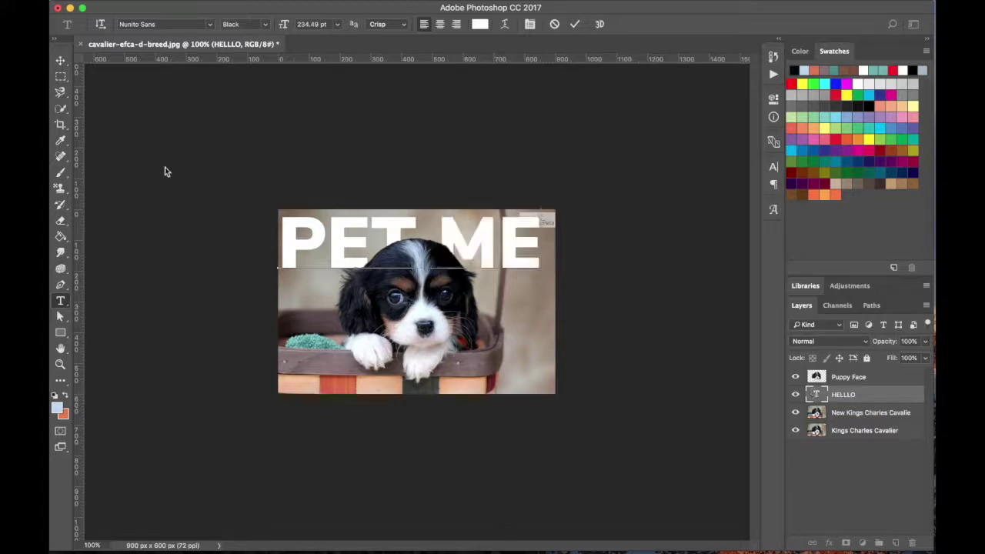
pyautogui.click(57, 62)
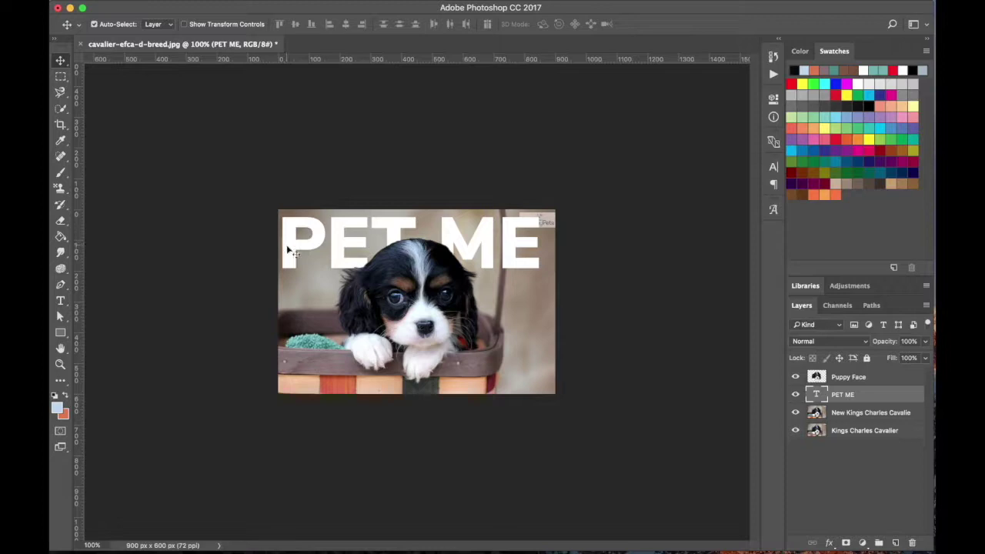
# - Move the PET ME text to the photo's upper-left corner and scale it to about 108% to fill the full width
pyautogui.moveTo(287, 251)
pyautogui.mouseDown()
pyautogui.moveTo(315, 246)
pyautogui.moveTo(279, 237)
pyautogui.mouseUp()
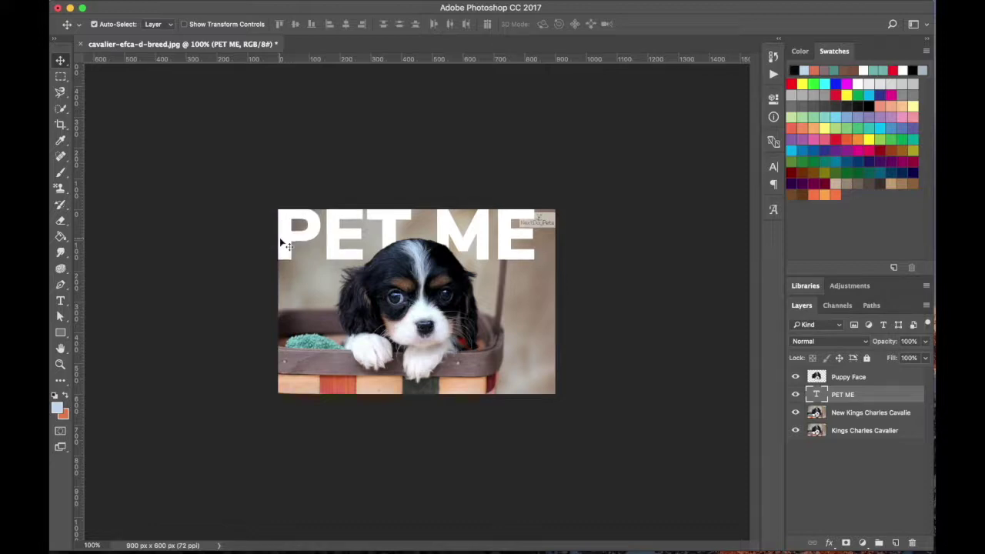
pyautogui.press('super')
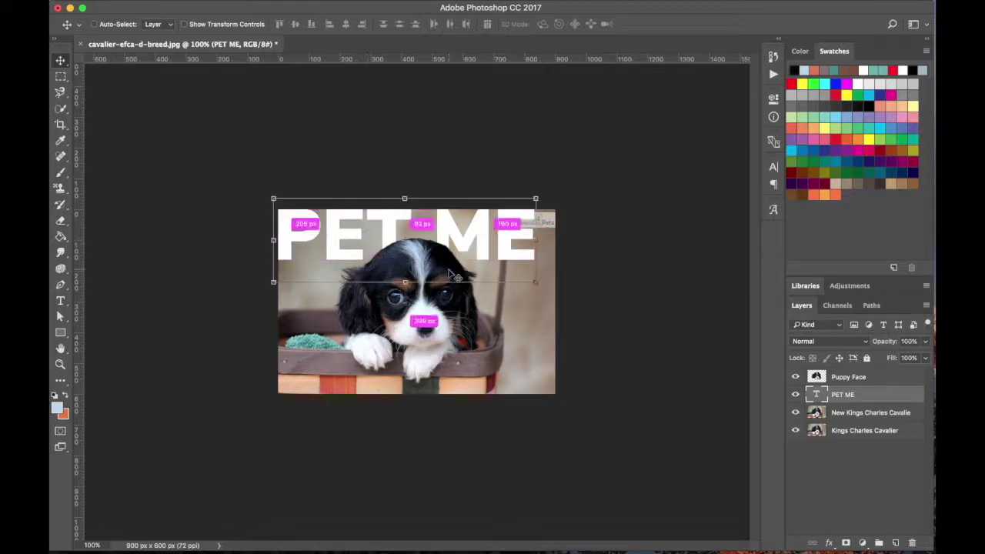
pyautogui.press('super+t')
pyautogui.moveTo(538, 284); pyautogui.dragTo(563, 298)
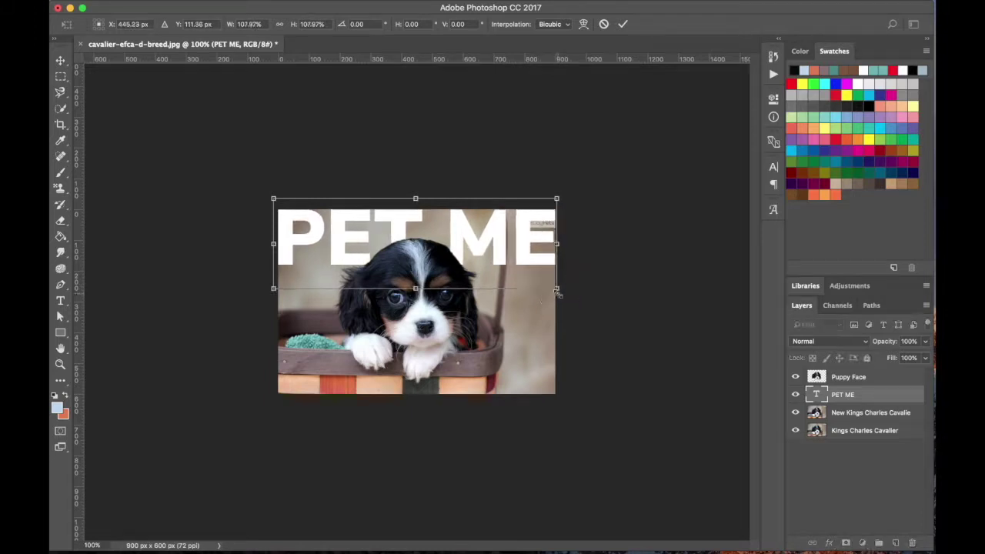
pyautogui.press('Return')
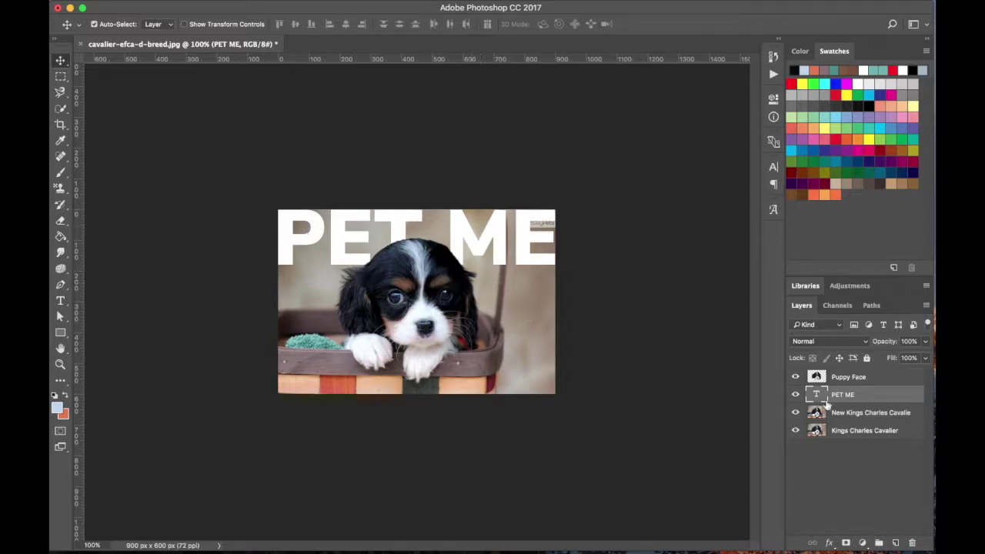
# - Move the PET ME layer above the Puppy Face layer, and return it beneath Puppy Face
pyautogui.moveTo(819, 396); pyautogui.dragTo(820, 370)
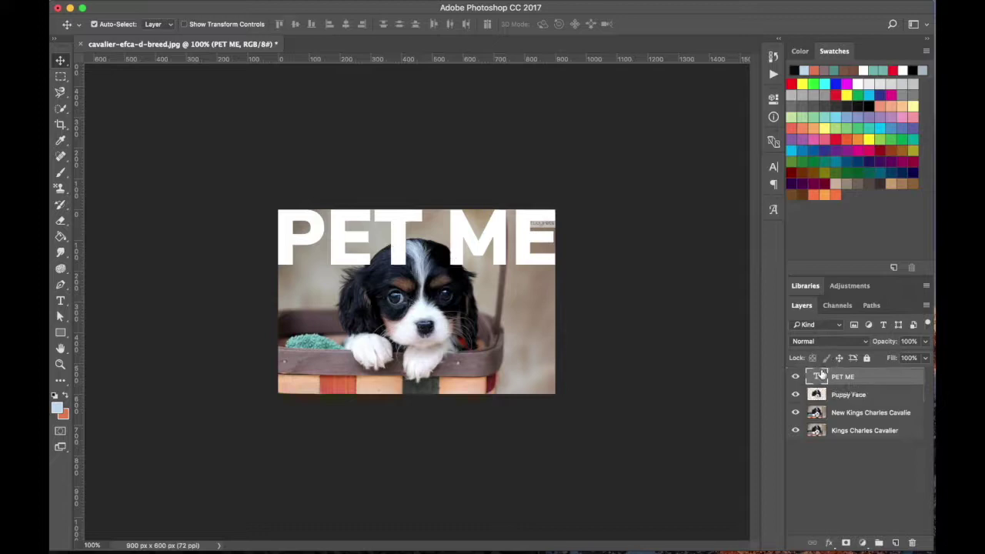
pyautogui.moveTo(817, 376); pyautogui.dragTo(818, 405)
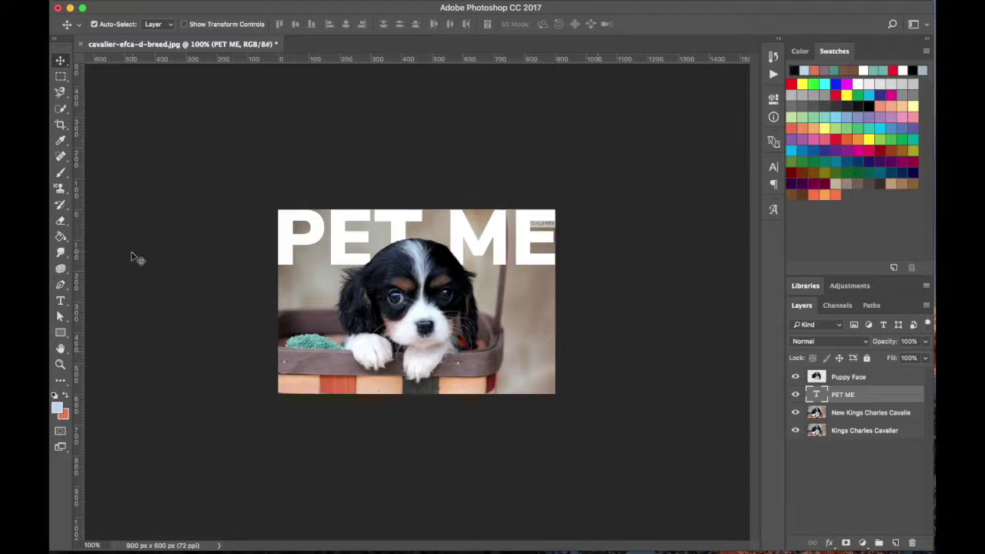
# - Choose the Custom Shape tool, look through the shape presets and library categories, and pick the heart shape
pyautogui.click(60, 333)
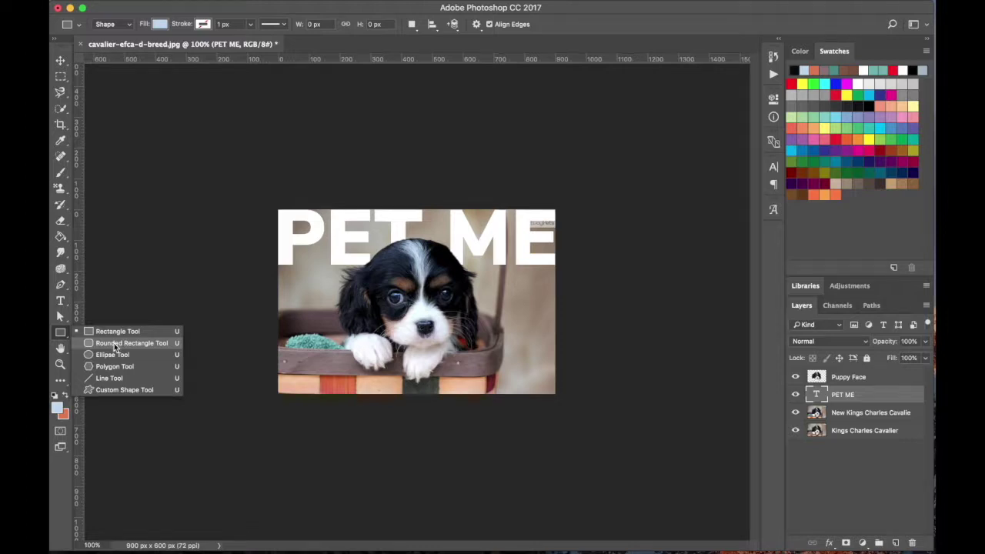
pyautogui.click(123, 390)
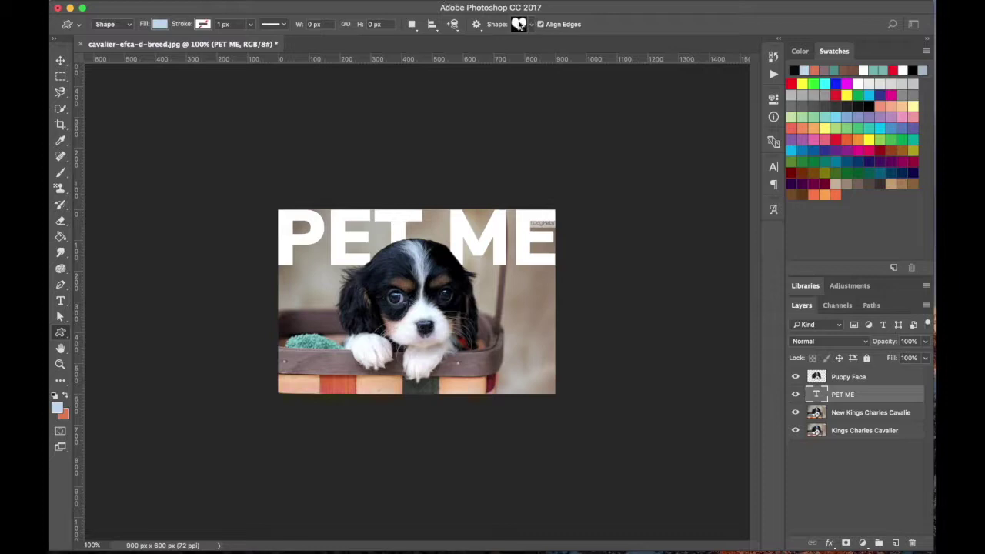
pyautogui.click(529, 26)
pyautogui.scroll(-5, 487, 64)
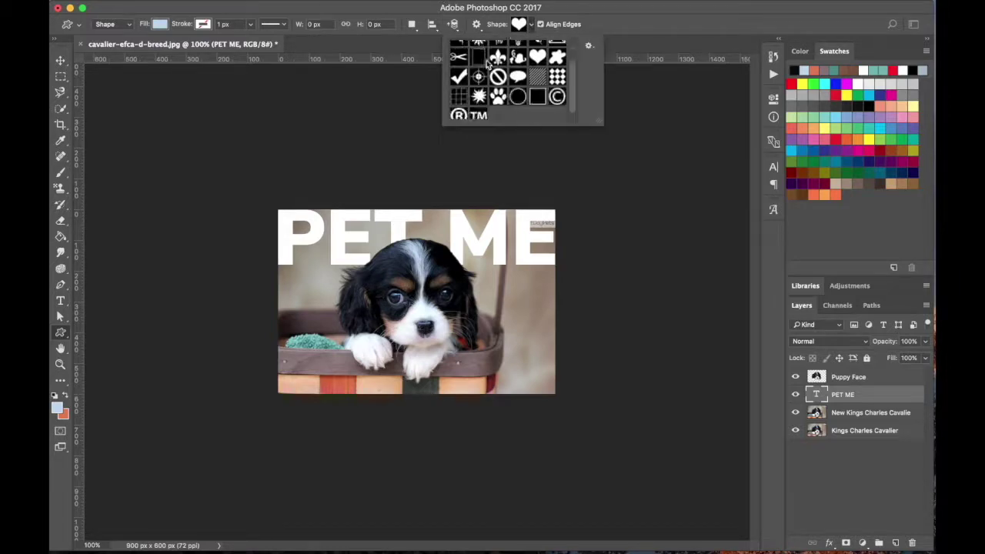
pyautogui.scroll(2, 487, 65)
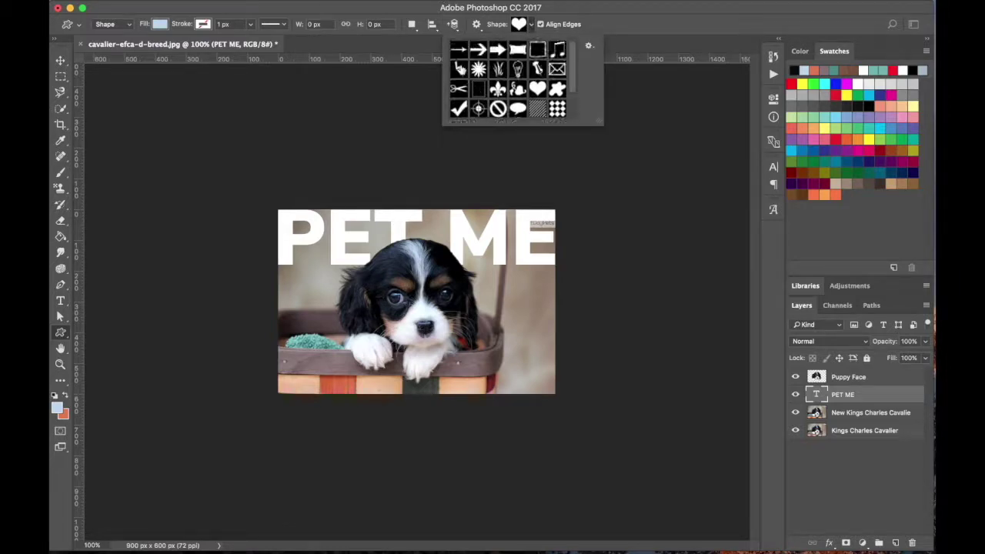
pyautogui.scroll(-2, 492, 71)
pyautogui.scroll(2, 492, 71)
pyautogui.click(589, 46)
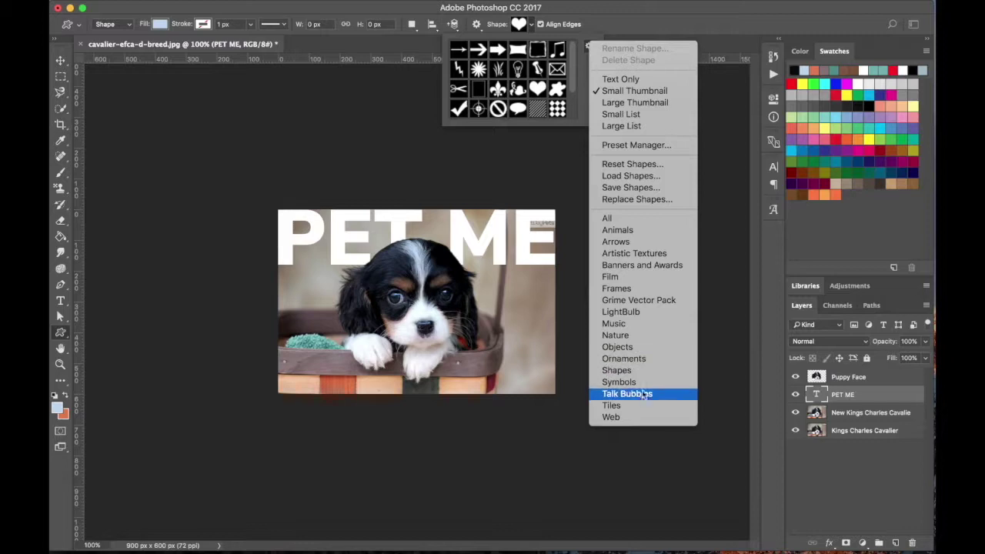
pyautogui.click(585, 94)
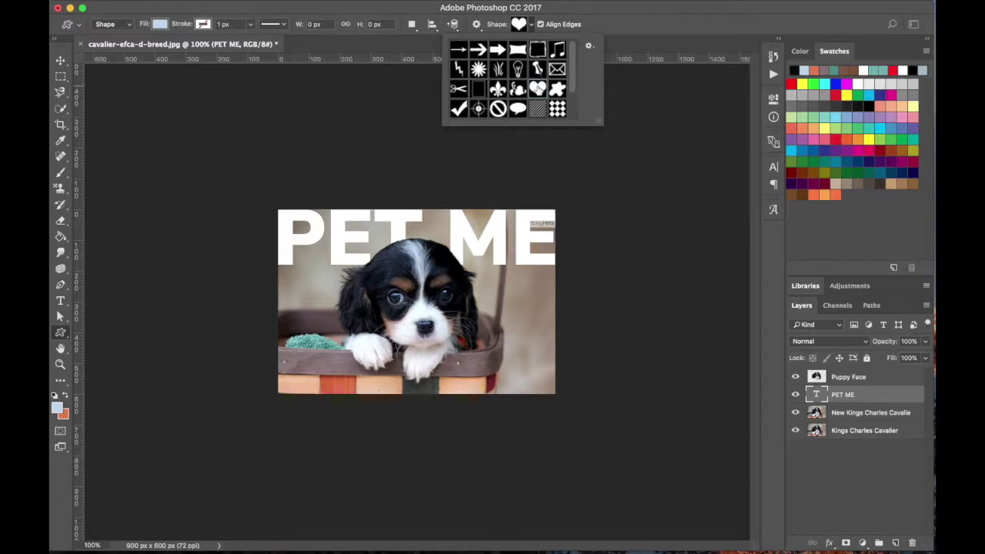
pyautogui.doubleClick(536, 87)
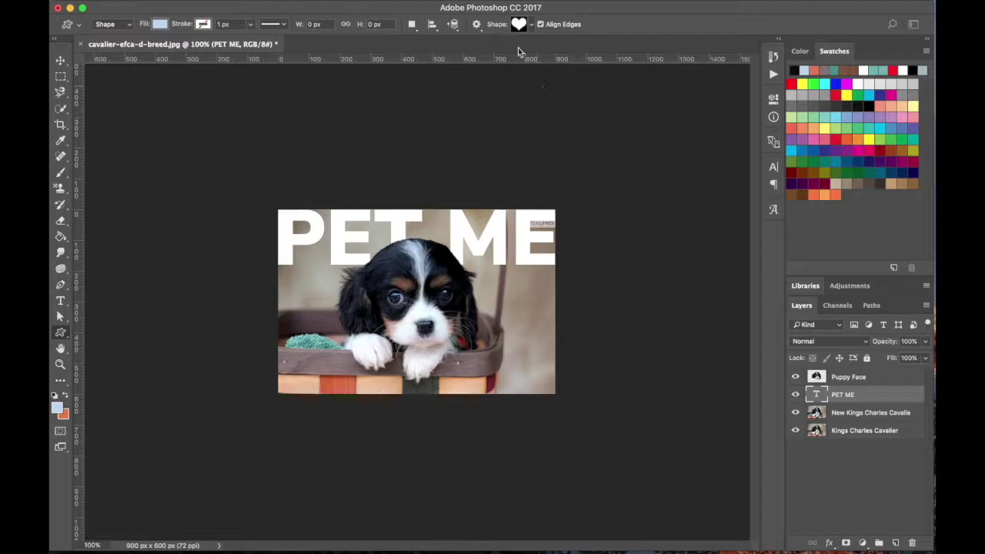
# - Draw a white-filled heart about 99 × 84 px beside the puppy over the blank background, and shift it slightly up
pyautogui.click(160, 25)
pyautogui.click(154, 90)
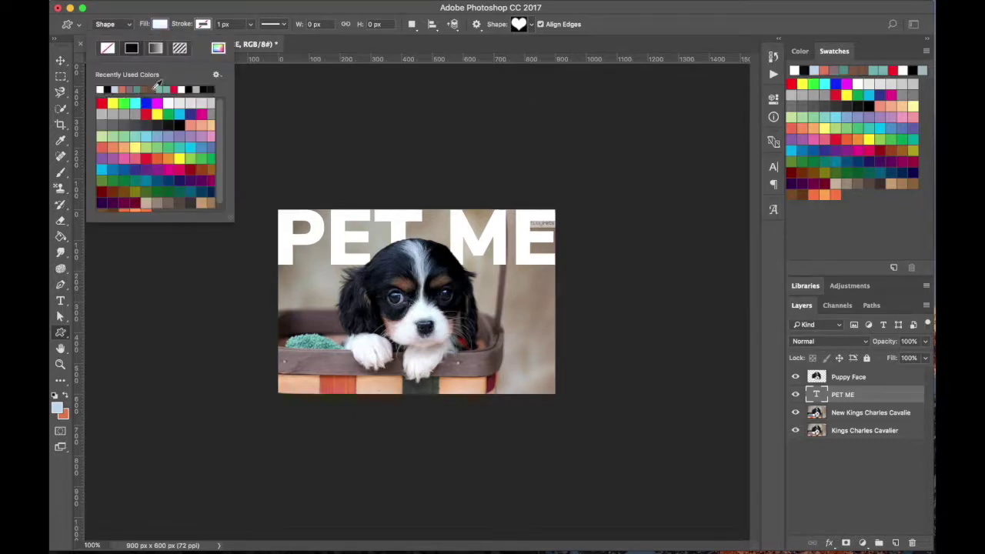
pyautogui.click(415, 80)
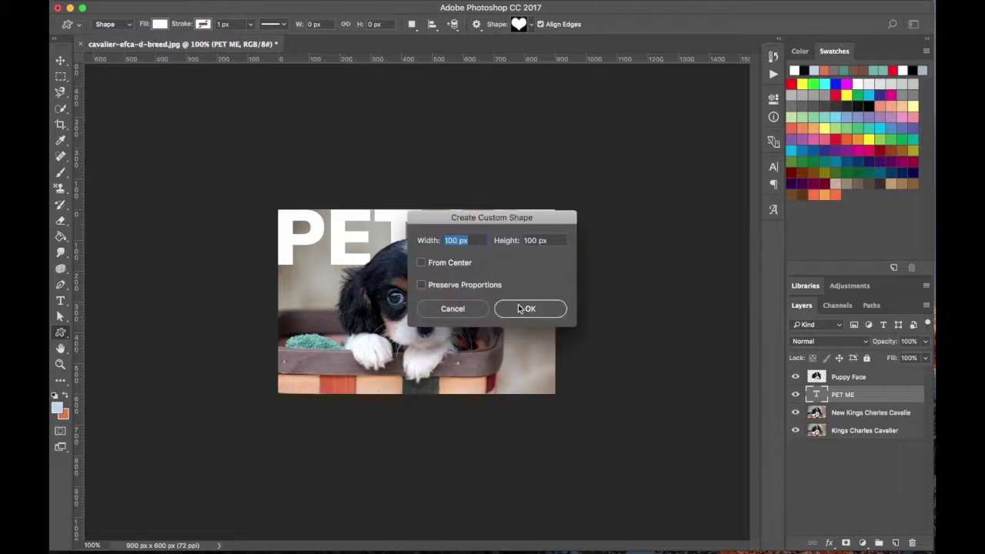
pyautogui.click(462, 308)
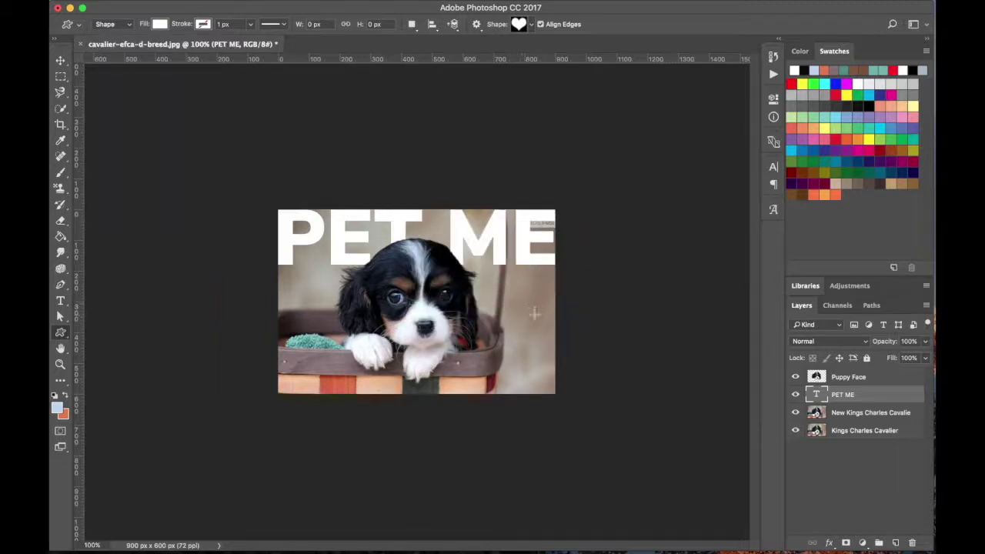
pyautogui.moveTo(529, 316); pyautogui.dragTo(505, 358)
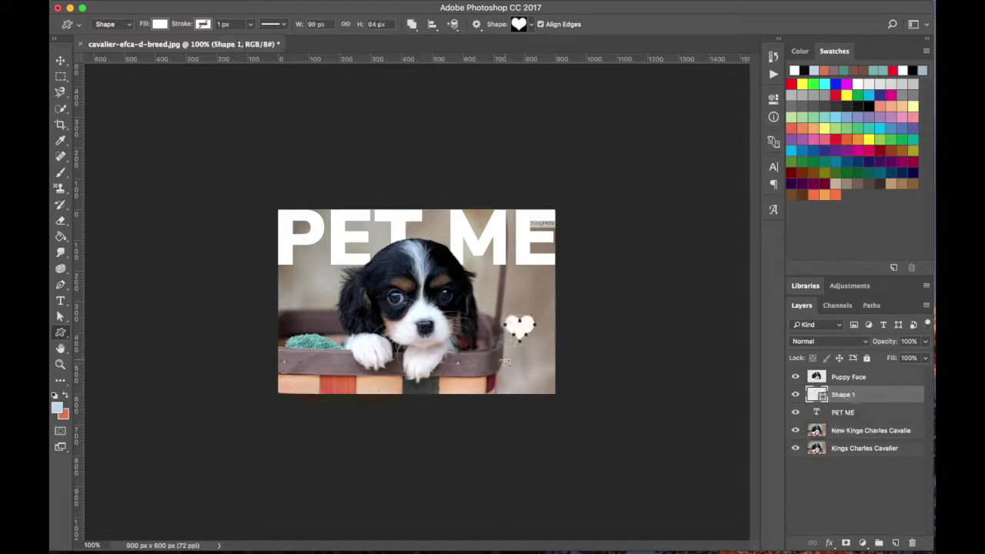
pyautogui.click(63, 65)
pyautogui.moveTo(519, 329)
pyautogui.mouseDown()
pyautogui.moveTo(531, 300)
pyautogui.moveTo(523, 313)
pyautogui.mouseUp()
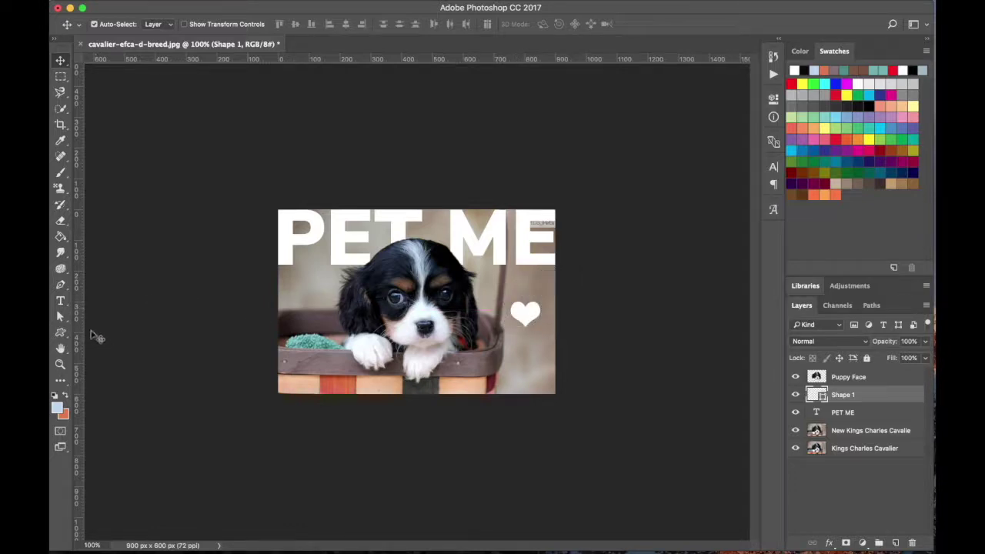
# - Add a new 72 pt Nunito Sans Black text layer reading "PLEASE" over the basket and commit it
pyautogui.click(62, 301)
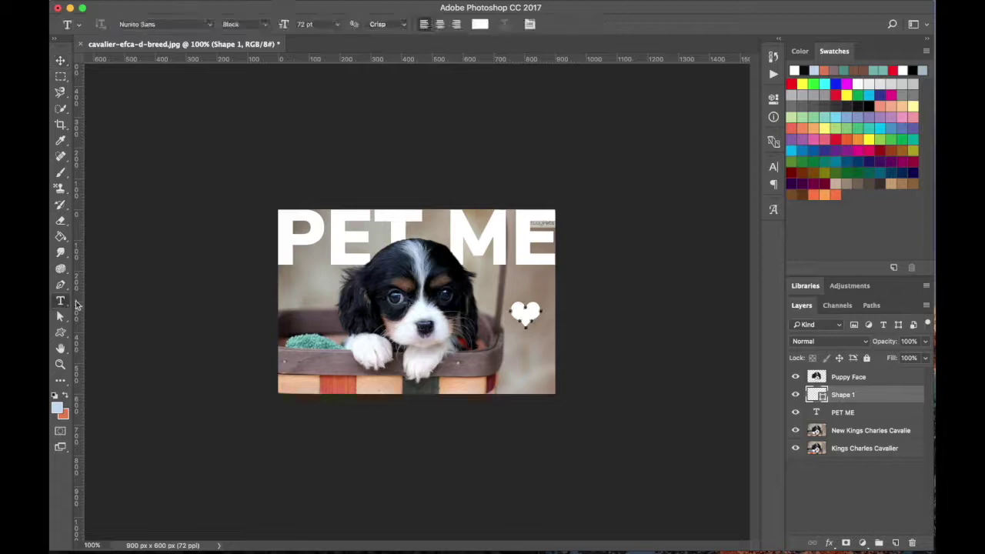
pyautogui.keyDown('super'); pyautogui.click(500, 283); pyautogui.keyUp('super')
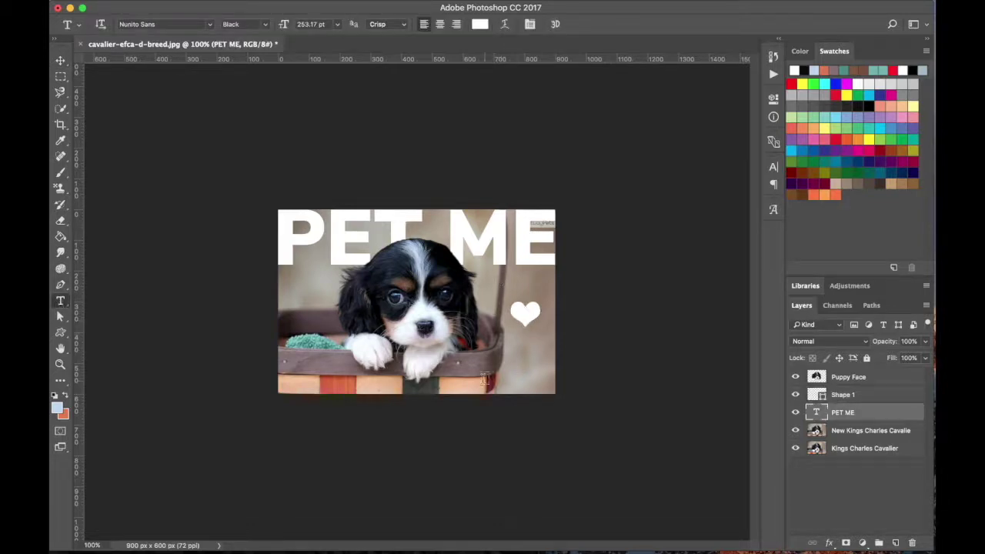
pyautogui.click(347, 375)
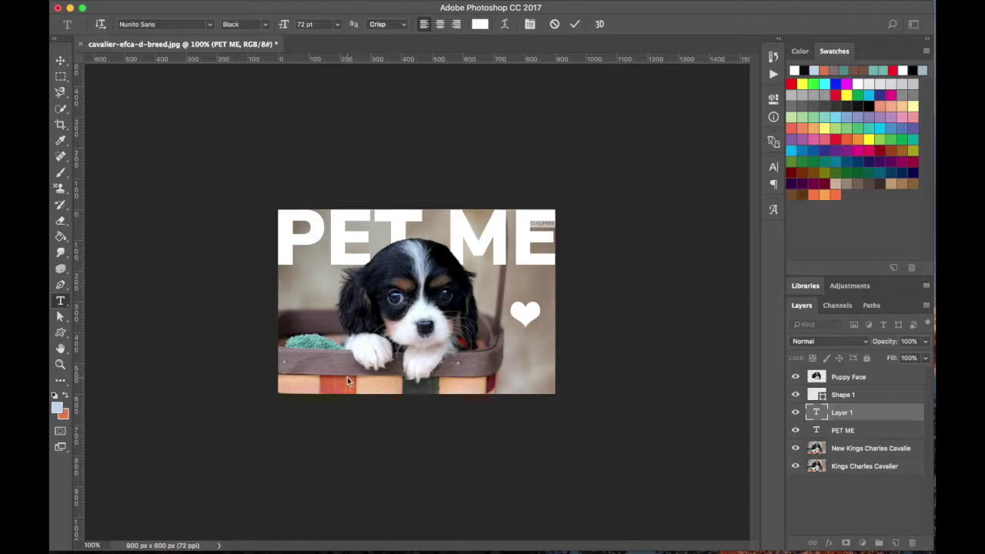
pyautogui.write('PLEA')
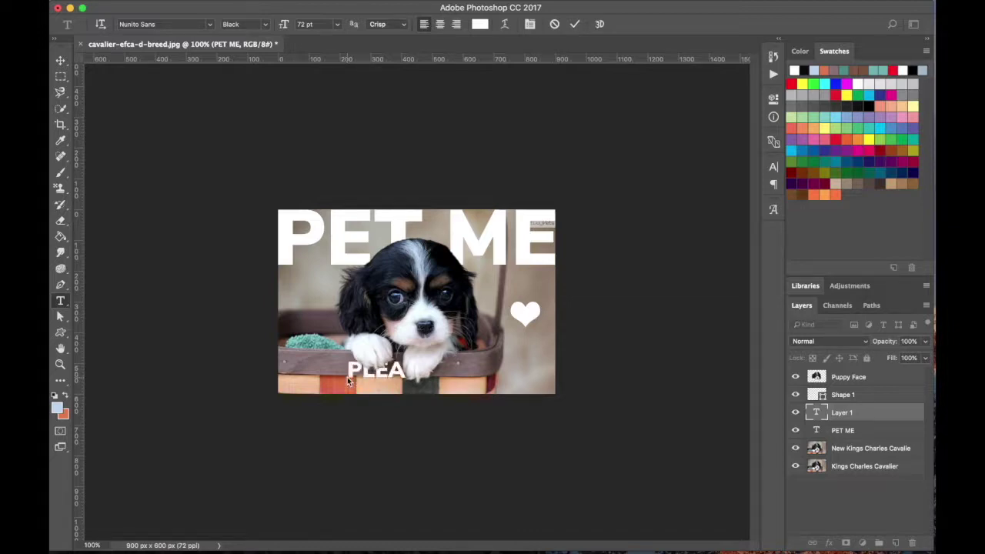
pyautogui.write('SE')
pyautogui.click(61, 60)
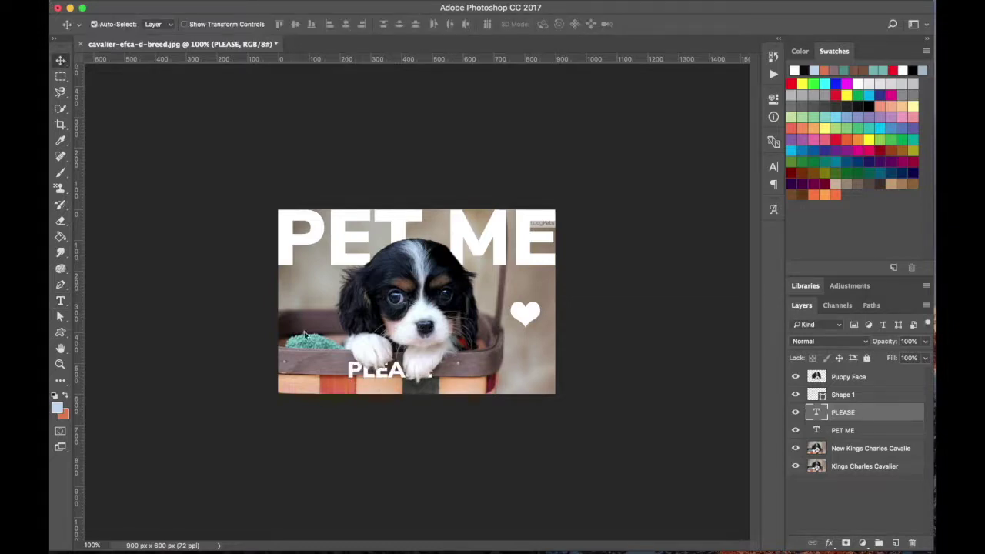
# - Move the PLEASE text above the heart and scale it down to about 31.63 pt so it fits inside the photo
pyautogui.moveTo(356, 382); pyautogui.dragTo(511, 292)
pyautogui.hotkey('ctrl', 't')
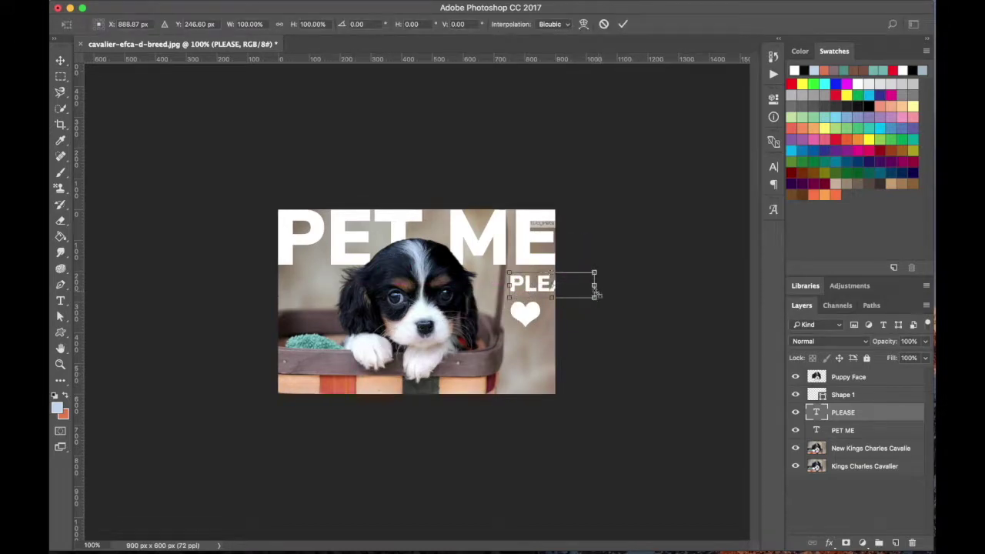
pyautogui.moveTo(594, 297); pyautogui.dragTo(555, 288)
pyautogui.press('Return')
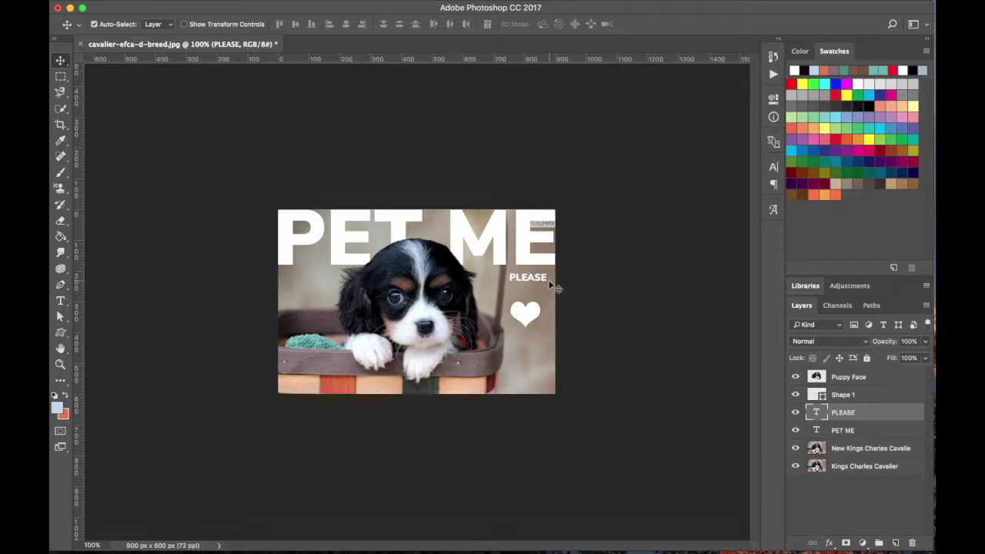
# - Nudge the PLEASE text down and slightly left until it sits centred just above the heart
pyautogui.press('Down')
pyautogui.press('Down')
pyautogui.press('Down')
pyautogui.press('Down')
pyautogui.press('Down')
pyautogui.press('Down')
pyautogui.press('Down')
pyautogui.press('Down')
pyautogui.press('Down')
pyautogui.press('Down')
pyautogui.press('Down')
pyautogui.press('Down')
pyautogui.press('Down')
pyautogui.press('Down')
pyautogui.press('Down')
pyautogui.press('Left')
pyautogui.press('Down')
pyautogui.press('Down')
pyautogui.press('Down')
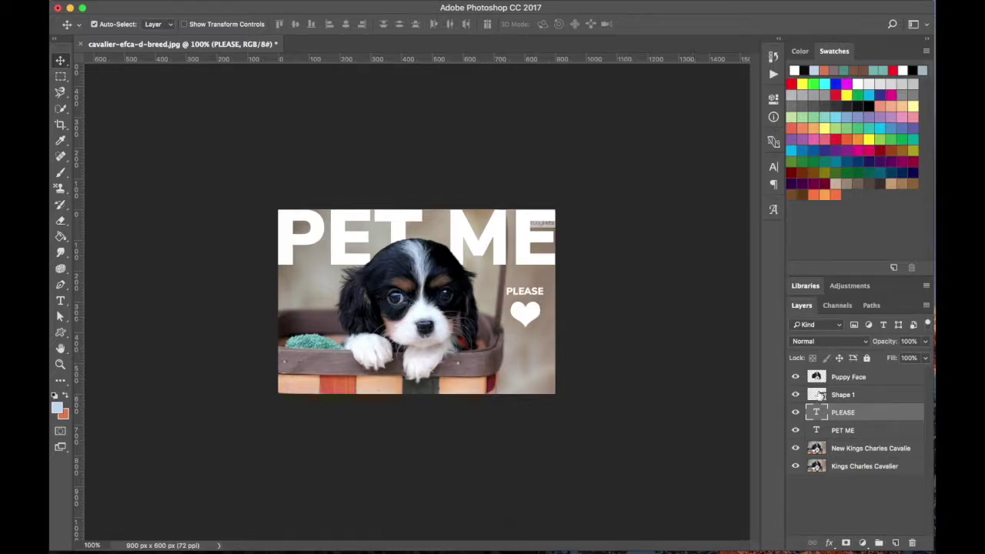
# - Select the PLEASE text for editing and apply the Arc style with Warp Text
pyautogui.doubleClick(817, 412)
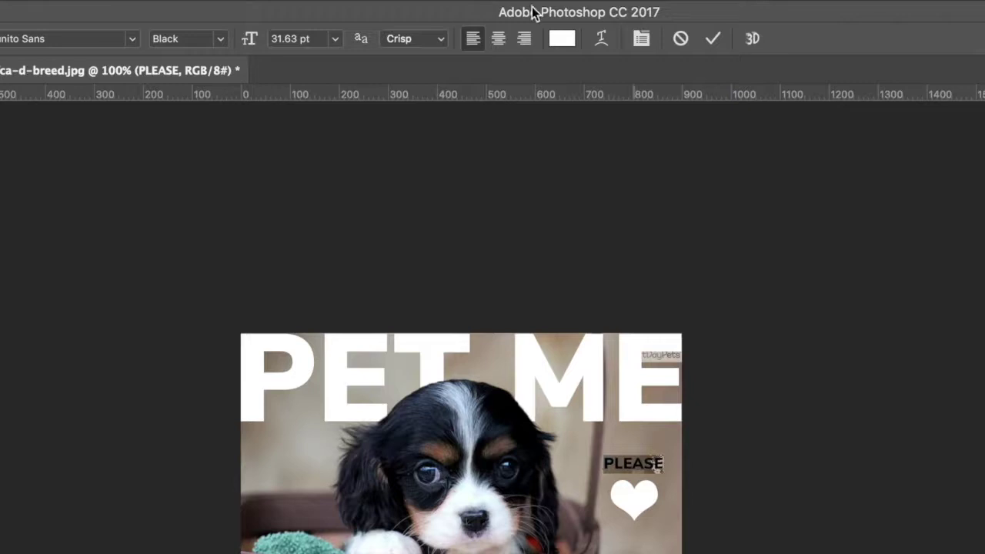
pyautogui.click(604, 43)
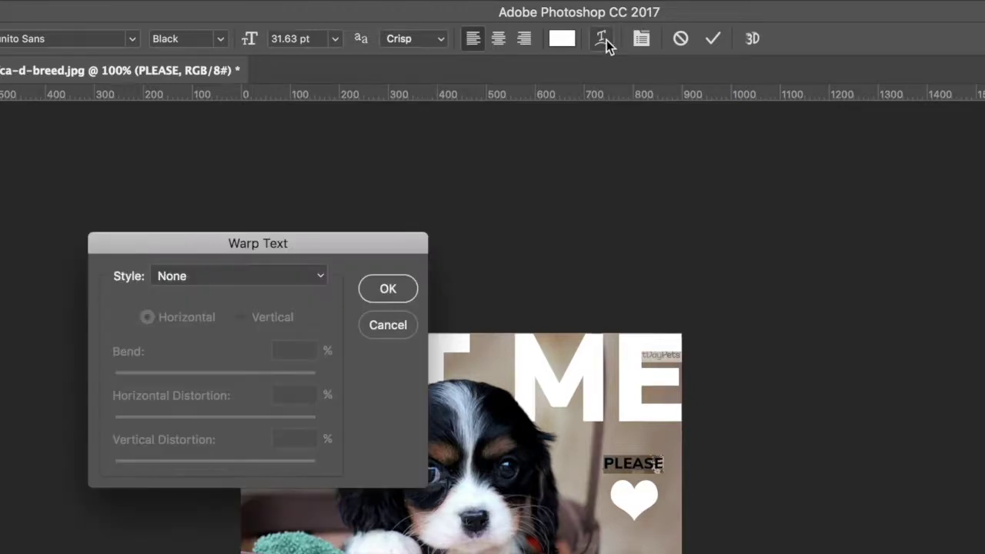
pyautogui.click(319, 276)
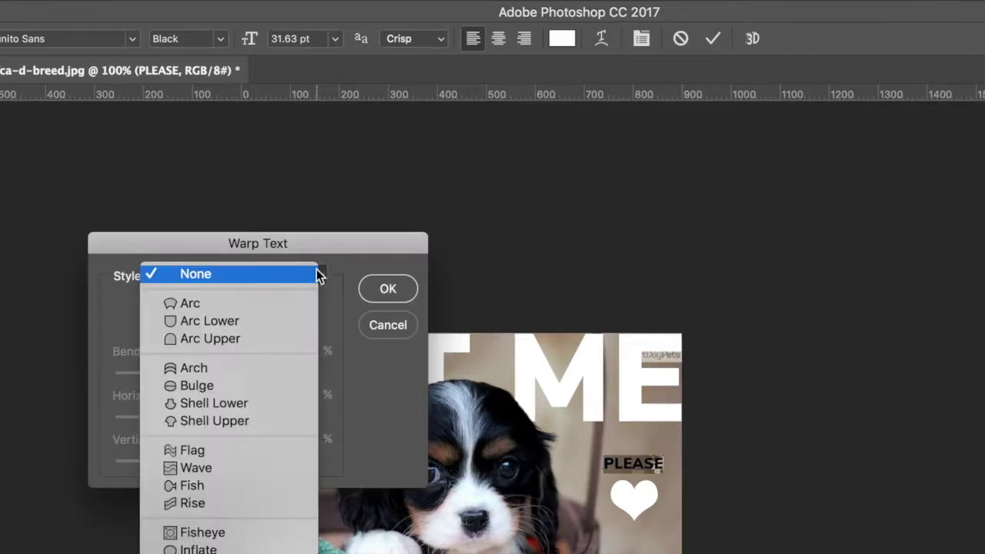
pyautogui.click(180, 303)
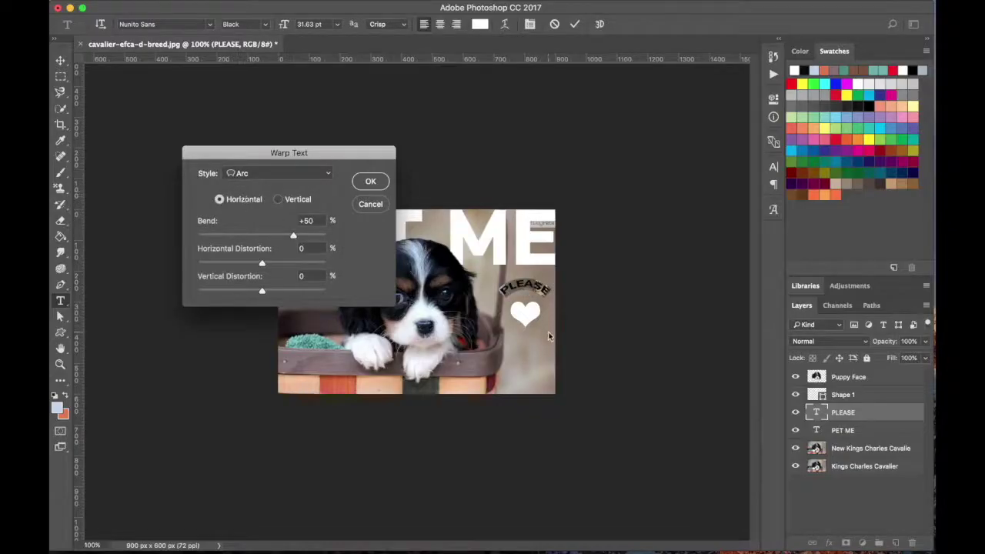
# - Try the Arc Lower, Arc Upper, Bulge, Fish and Rise warp styles on the PLEASE text
pyautogui.click(311, 173)
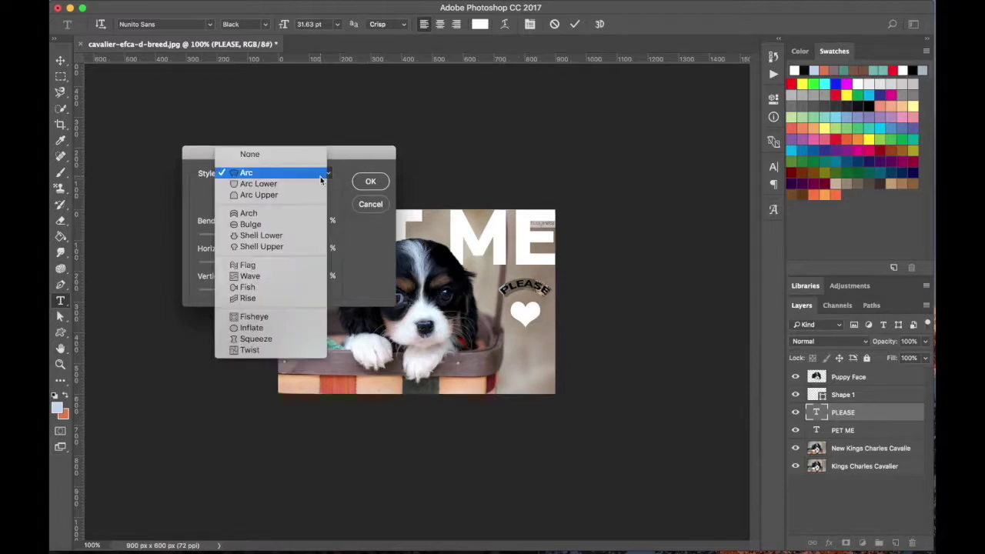
pyautogui.click(315, 189)
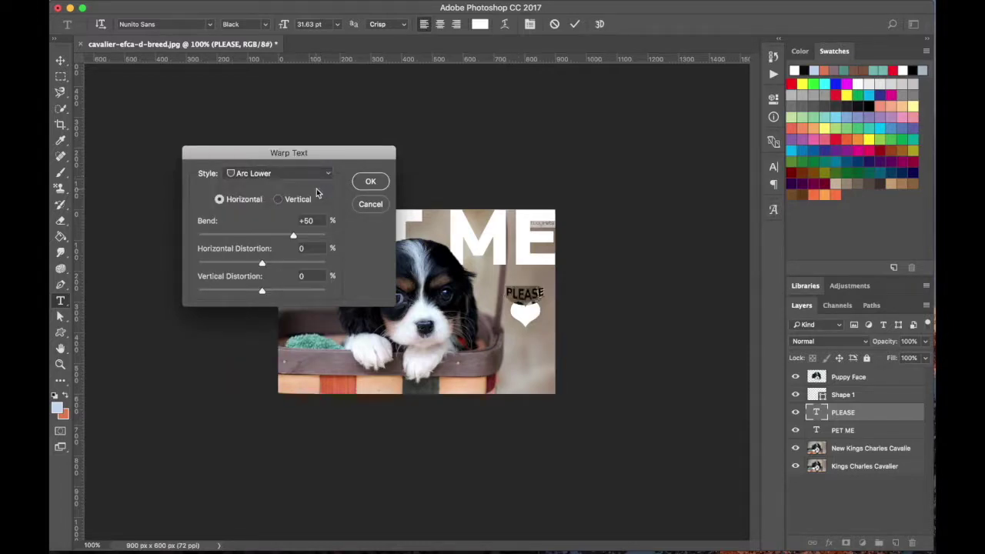
pyautogui.click(311, 173)
pyautogui.click(308, 187)
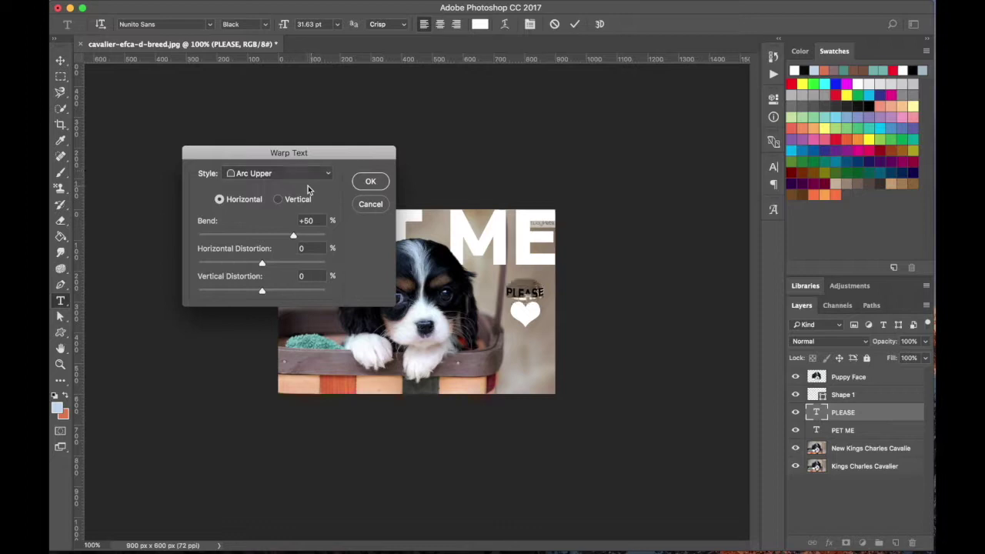
pyautogui.click(312, 177)
pyautogui.click(305, 203)
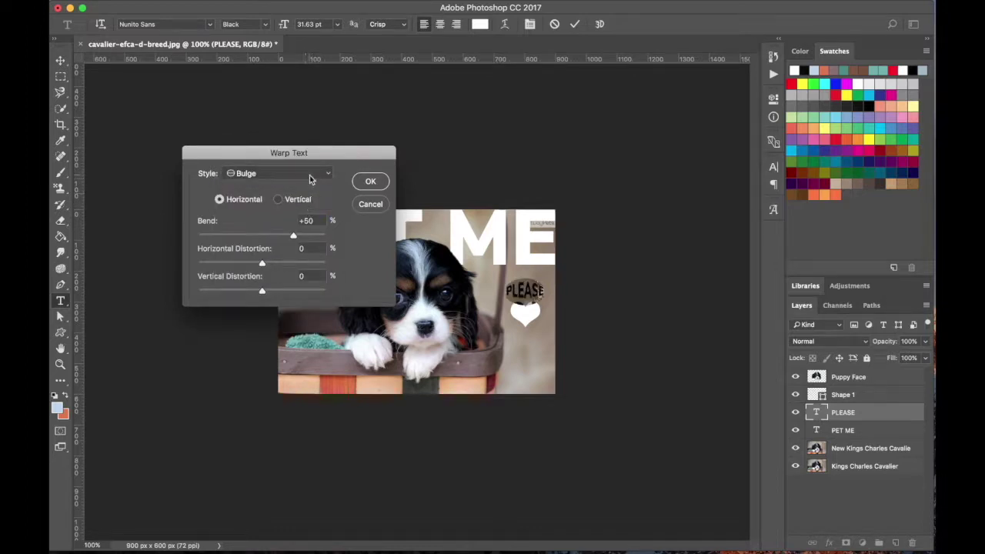
pyautogui.click(310, 175)
pyautogui.click(293, 237)
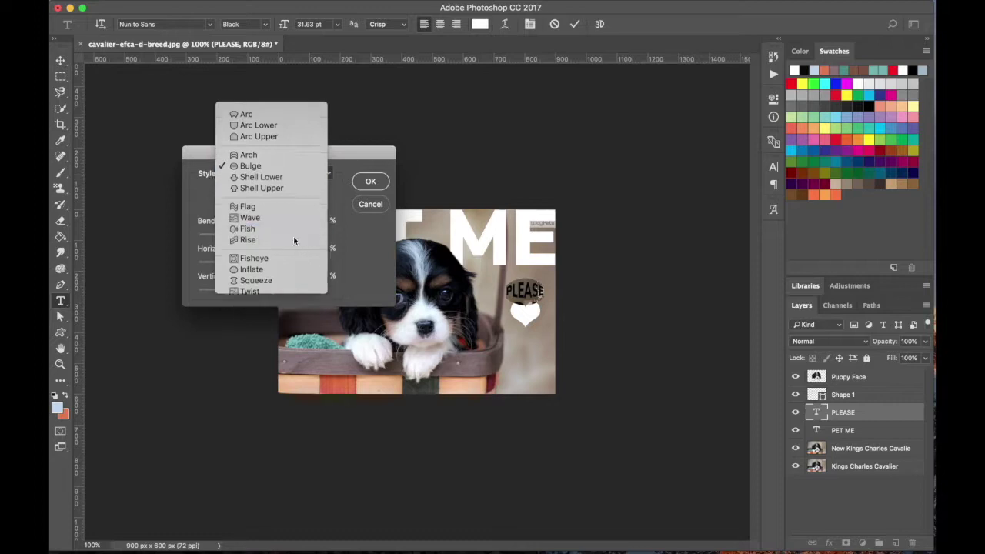
pyautogui.click(298, 177)
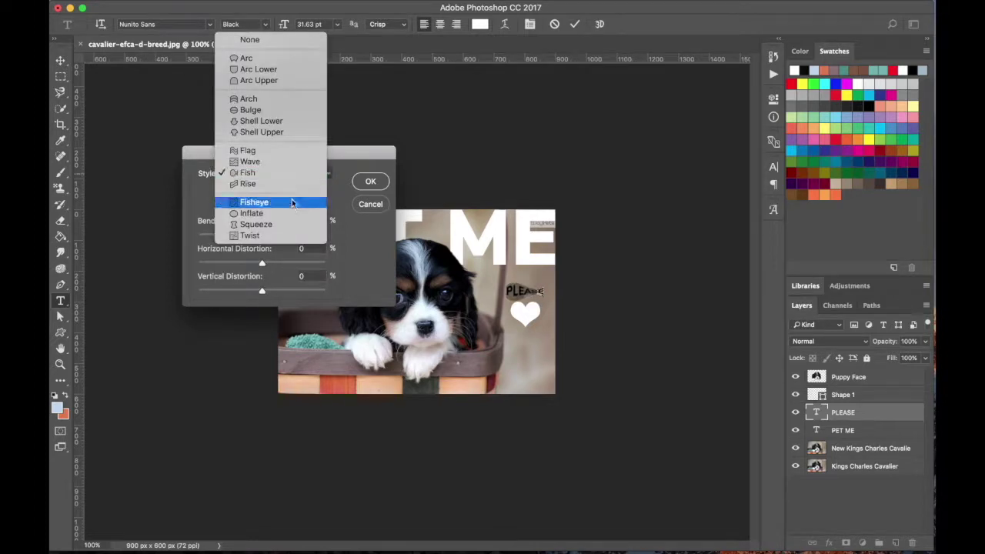
pyautogui.click(290, 183)
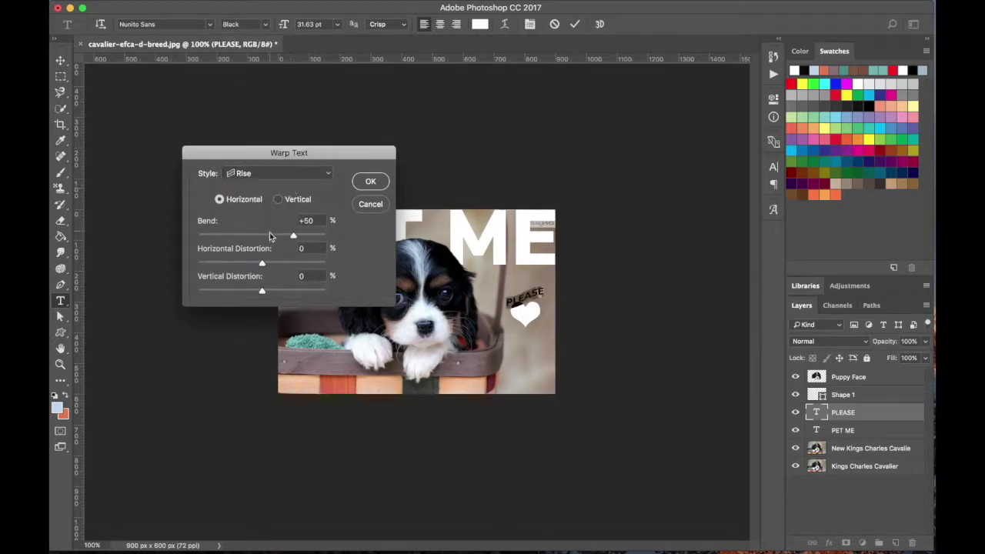
# - Try a smaller bend and -13% horizontal distortion on the Rise warp, and reset the warp style to None
pyautogui.moveTo(292, 235); pyautogui.dragTo(254, 263)
pyautogui.click(303, 174)
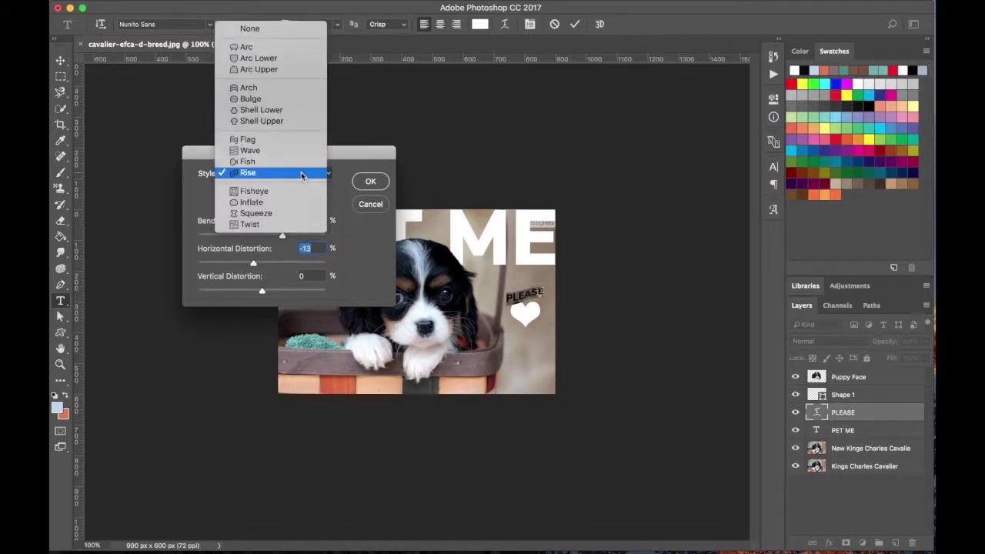
pyautogui.click(260, 29)
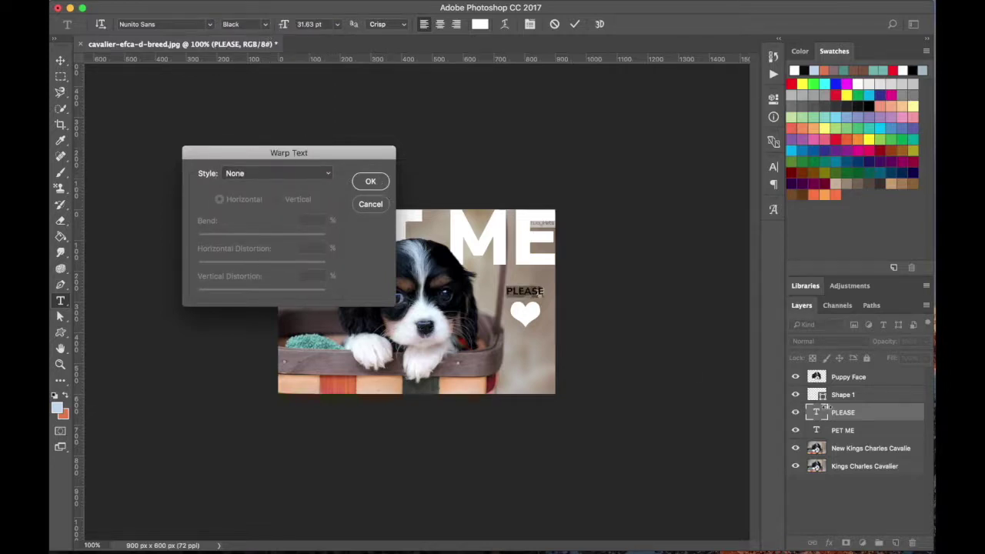
# - Warp the PLEASE text with the horizontal Arc style at +50% bend and commit the edit
pyautogui.click(324, 173)
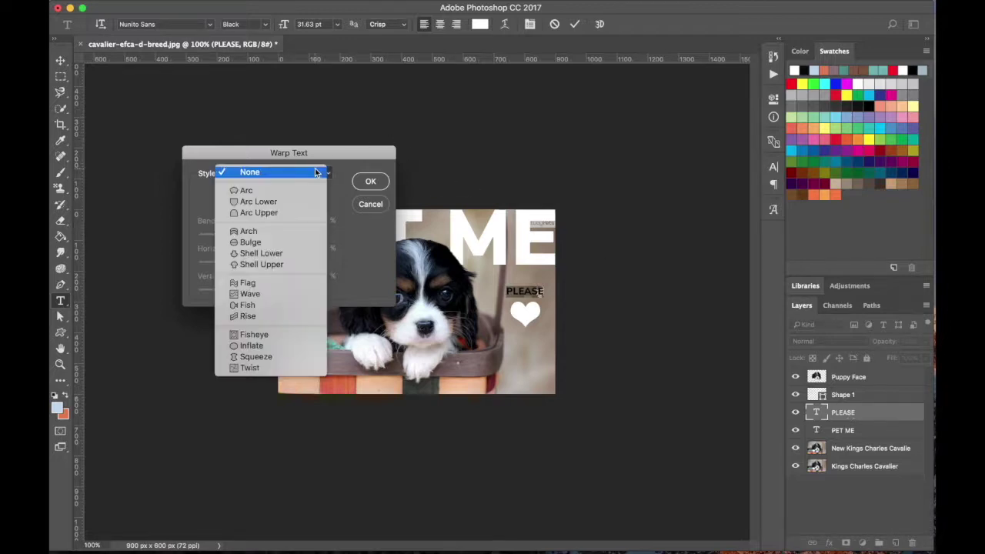
pyautogui.click(304, 192)
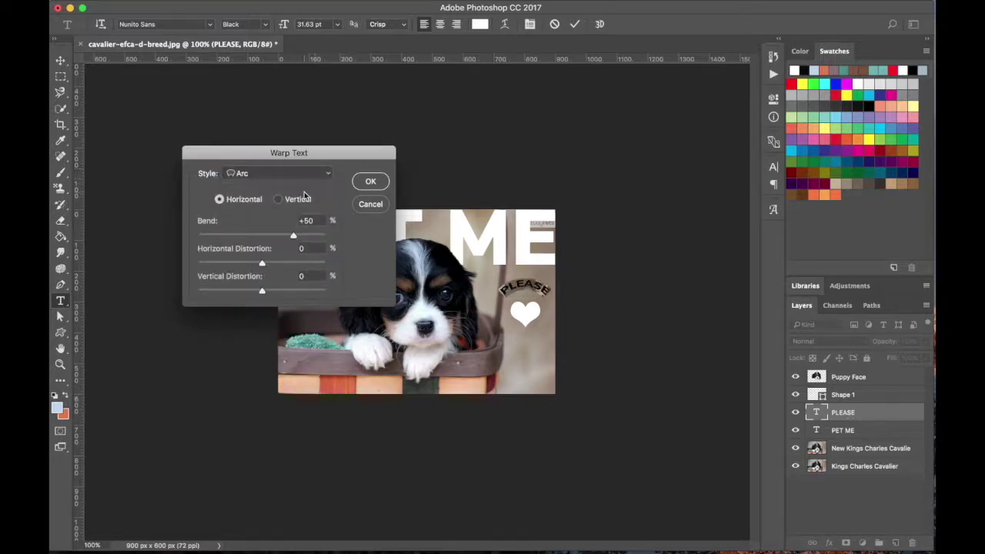
pyautogui.click(368, 181)
pyautogui.click(62, 61)
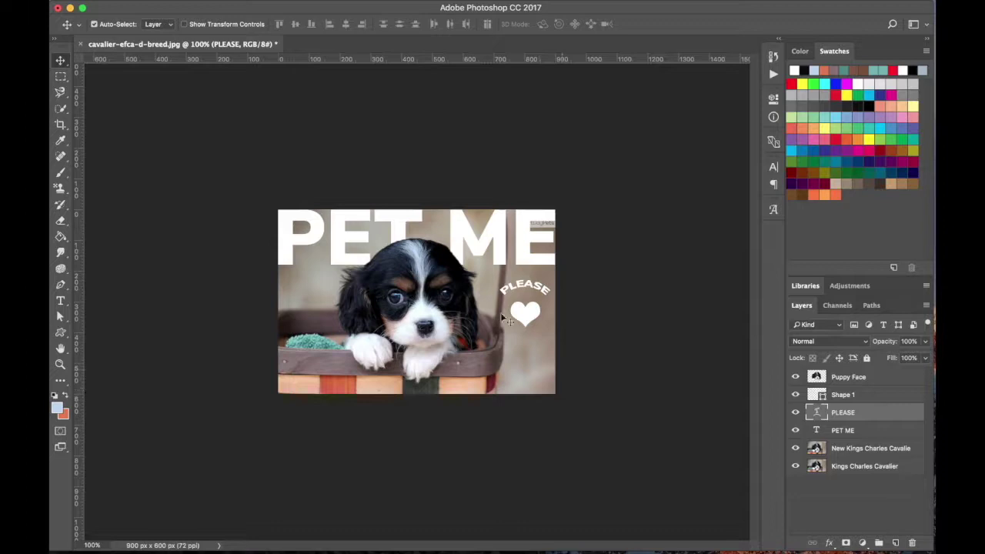
# - Replace the arched PLEASE text with "EDKLJD" and commit the edit
pyautogui.doubleClick(817, 413)
pyautogui.write('EDKLJD')
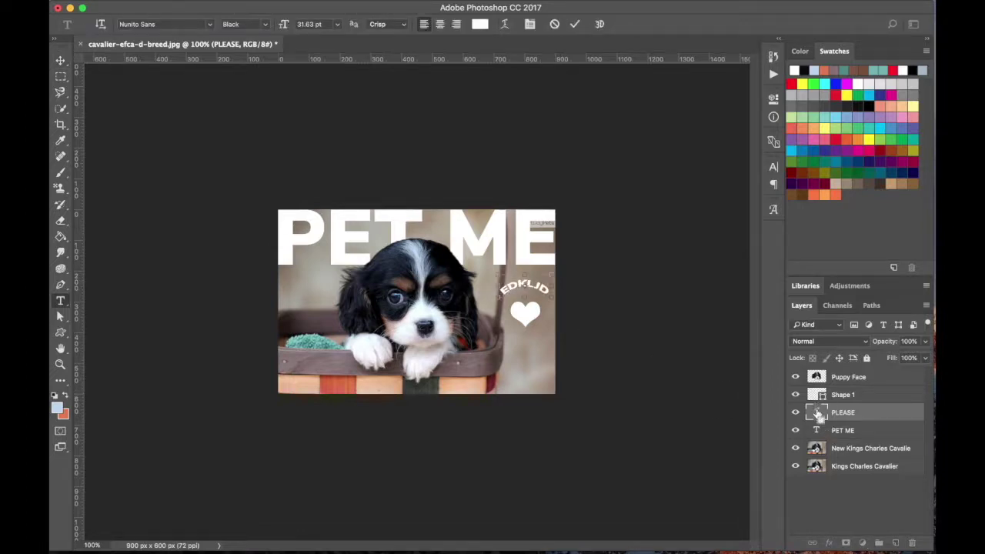
pyautogui.hotkey('ctrl', 'Return')
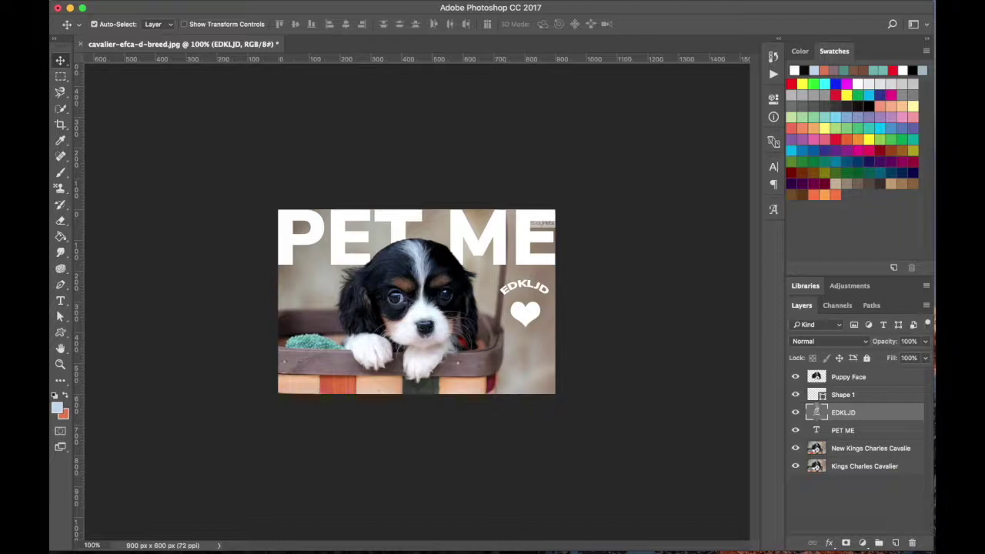
# - Replace the arched EDKLJD text with "PET" and commit the edit
pyautogui.doubleClick(817, 413)
pyautogui.write('PET')
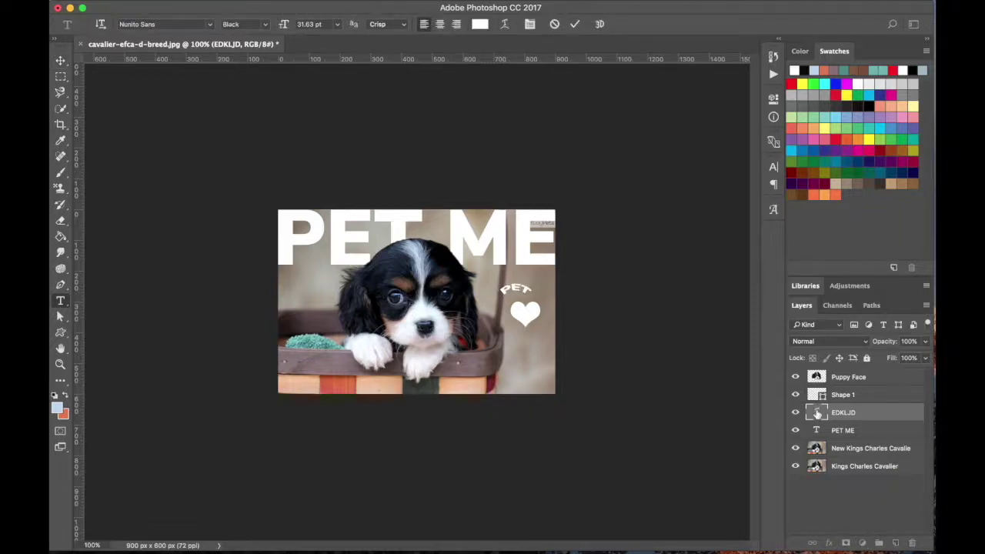
pyautogui.click(60, 60)
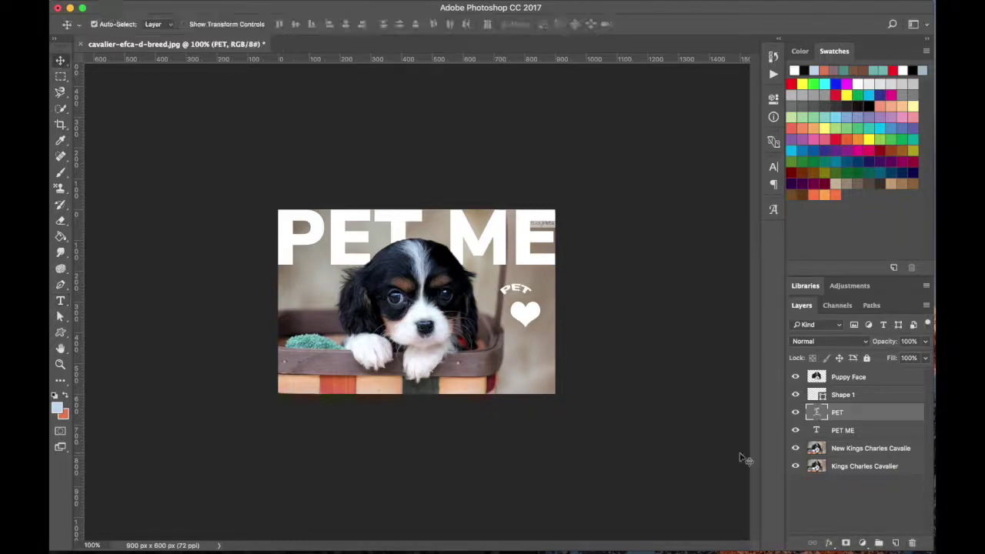
# - Remove the Arc warp from the PET text by setting its warp style to None, and centre it above the heart
pyautogui.click(792, 413)
pyautogui.click(793, 414)
pyautogui.doubleClick(818, 413)
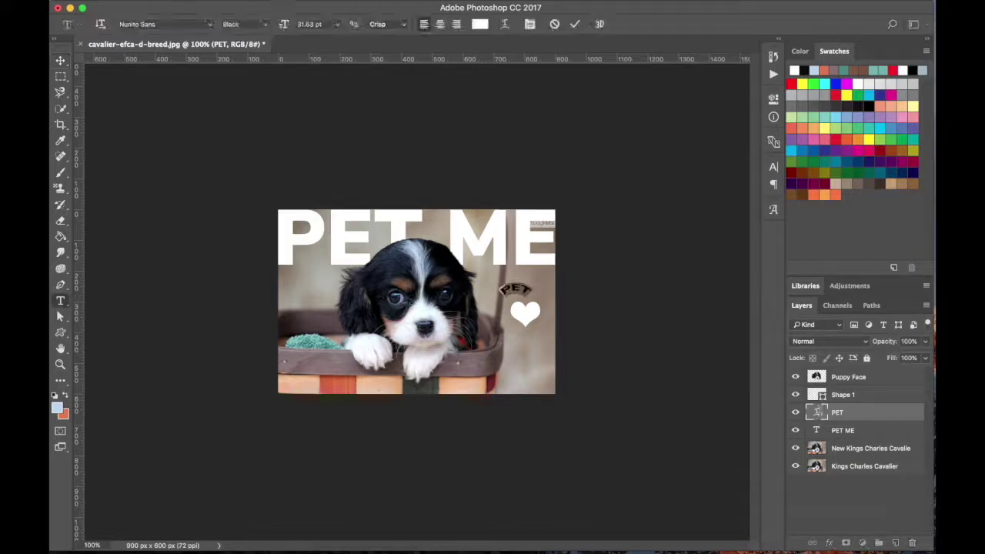
pyautogui.click(504, 24)
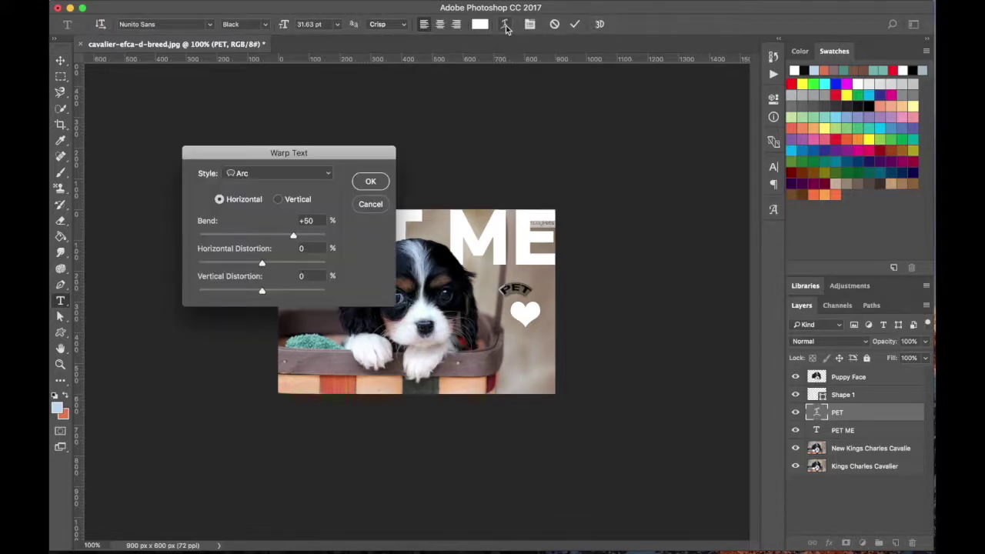
pyautogui.click(296, 171)
pyautogui.click(269, 154)
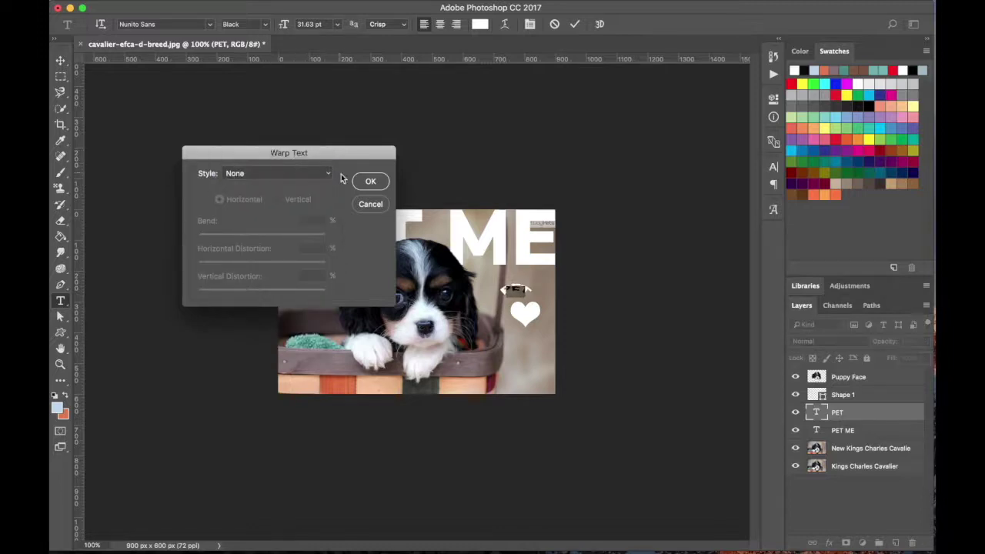
pyautogui.click(370, 180)
pyautogui.click(60, 60)
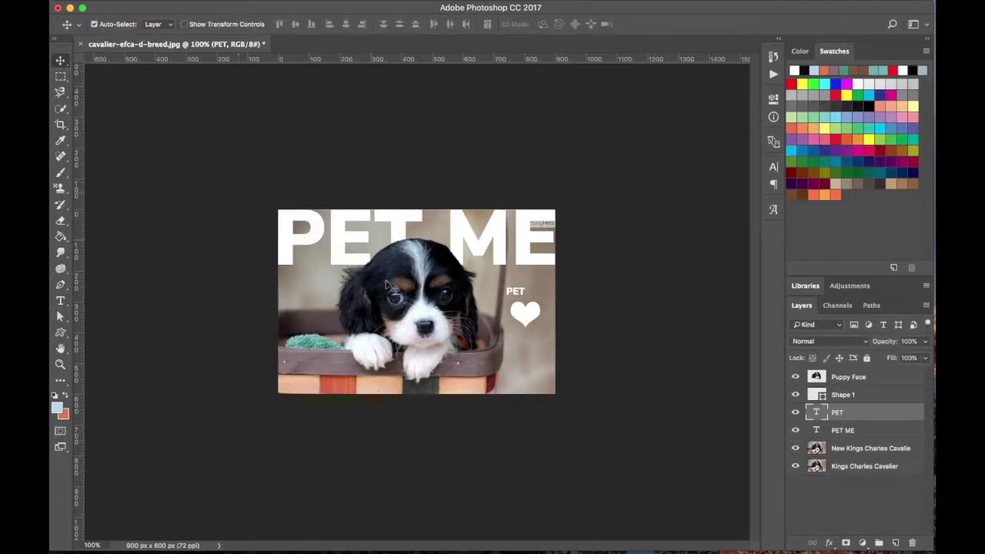
pyautogui.moveTo(517, 298); pyautogui.dragTo(527, 298)
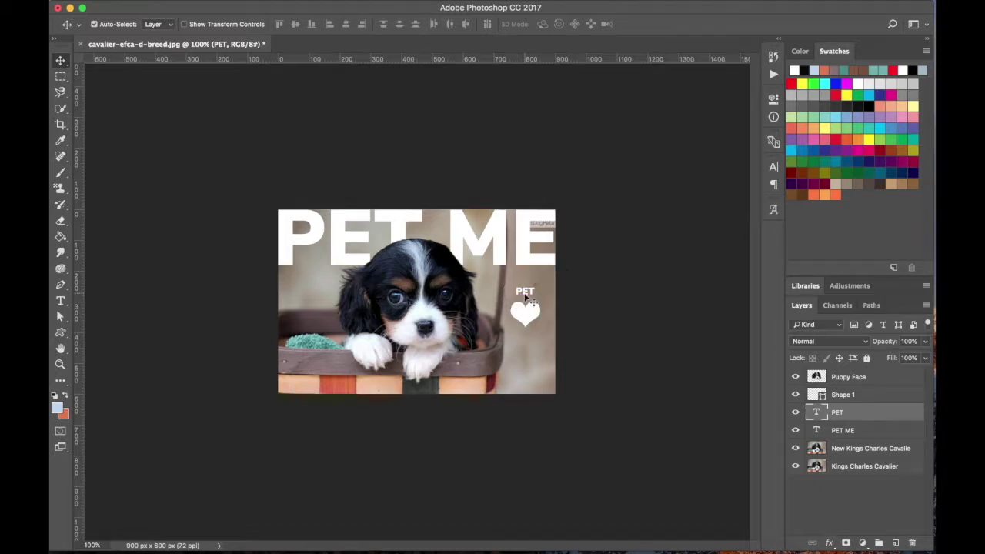
# - Rename the Shape 1 layer as Heart
pyautogui.doubleClick(843, 395)
pyautogui.write('Heart')
pyautogui.press('Return')
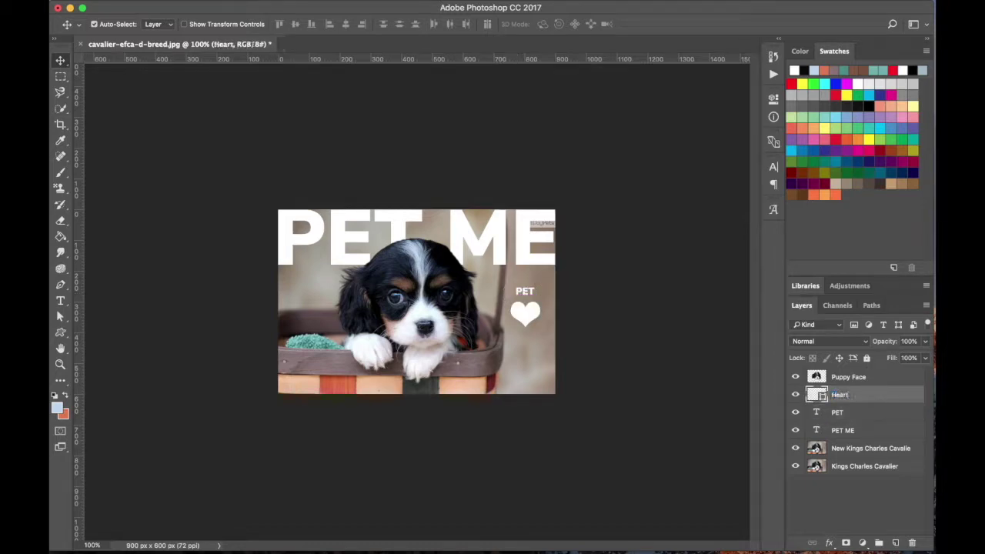
# - Replace the PET text above the heart with "PLEASE" and nudge it until it is centred over the heart
pyautogui.doubleClick(816, 413)
pyautogui.write('PLEASE')
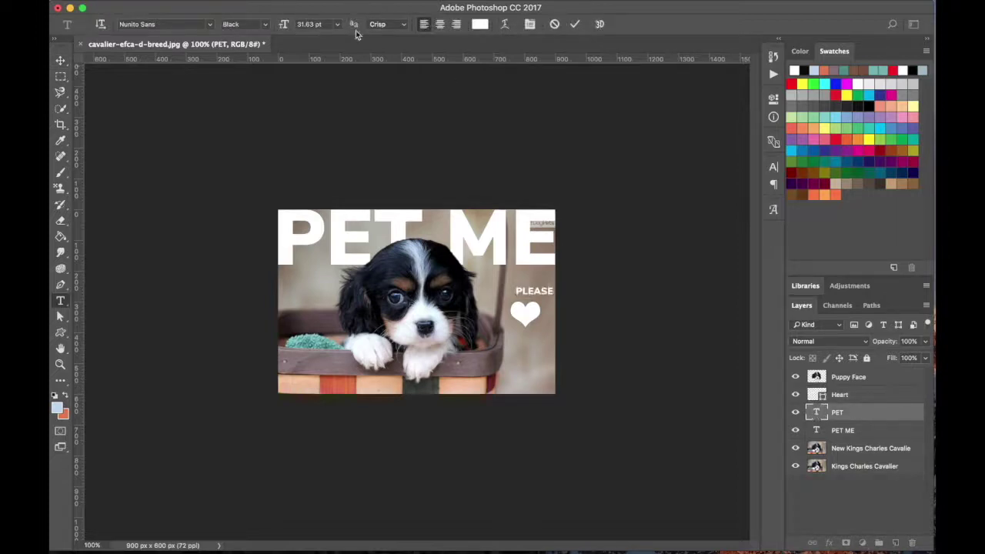
pyautogui.click(58, 66)
pyautogui.press('Left')
pyautogui.press('Left')
pyautogui.press('Left')
pyautogui.press('Left')
pyautogui.press('Left')
pyautogui.press('Left')
pyautogui.press('Left')
pyautogui.press('Left')
pyautogui.press('Left')
pyautogui.press('Left')
pyautogui.press('Left')
pyautogui.press('Left')
pyautogui.press('Down')
pyautogui.press('Down')
pyautogui.press('Down')
pyautogui.press('Down')
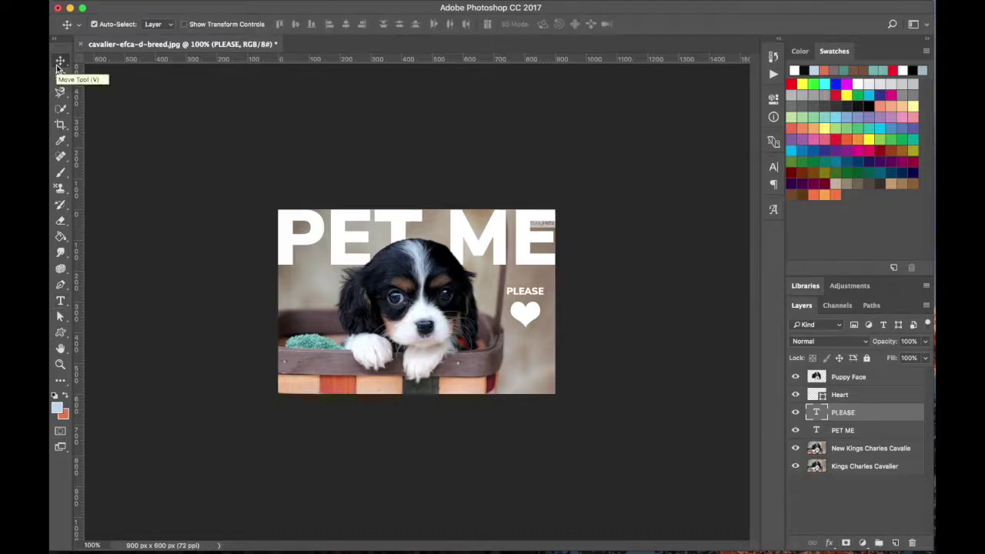
pyautogui.hotkey('shift', 'Up')
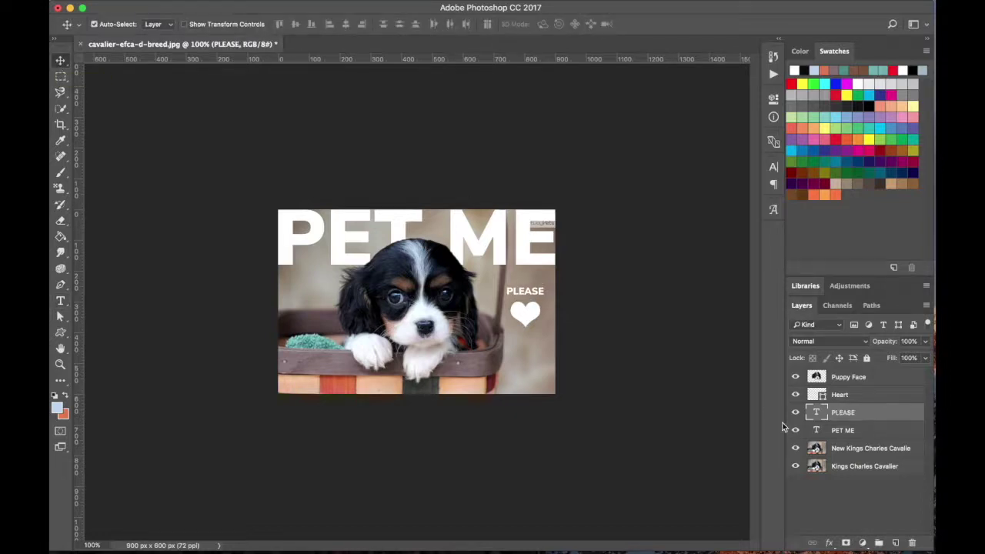
# - Group the Heart and PLEASE layers and name the group Please_Heart
pyautogui.click(828, 401)
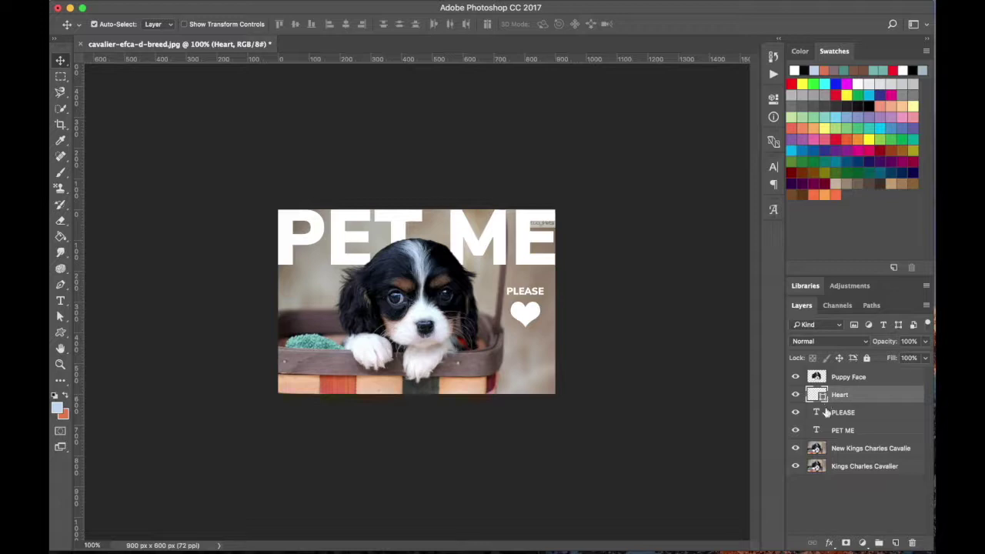
pyautogui.keyDown('shift'); pyautogui.click(823, 417); pyautogui.keyUp('shift')
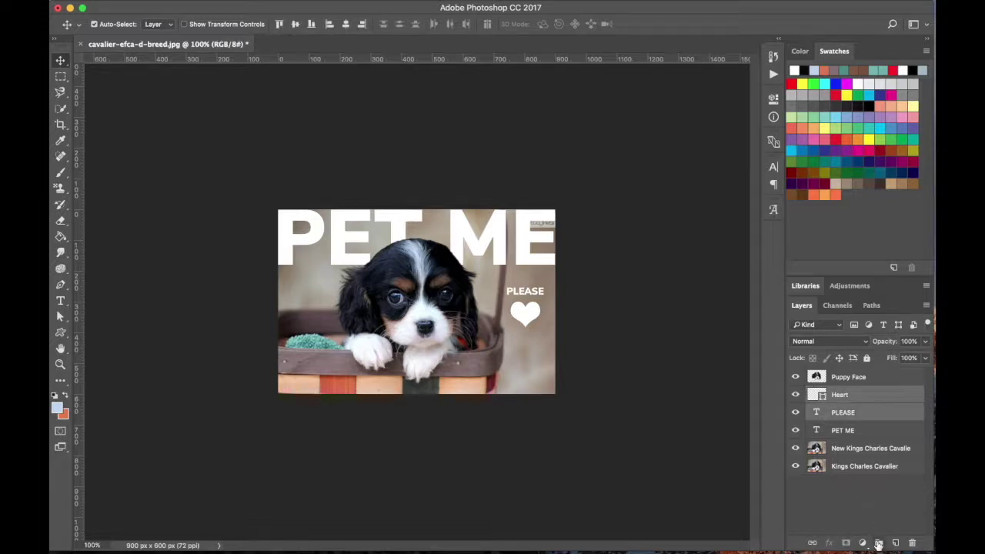
pyautogui.click(879, 544)
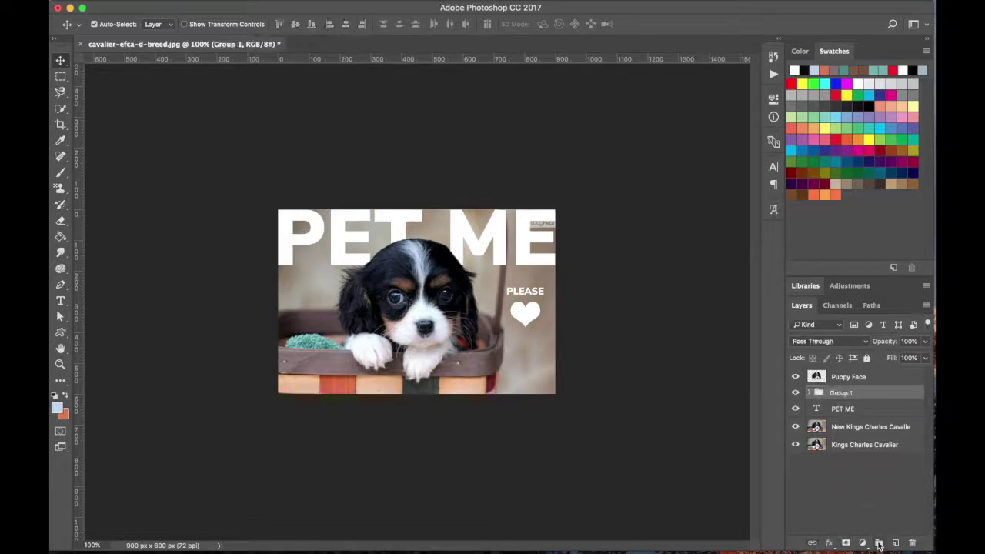
pyautogui.doubleClick(838, 393)
pyautogui.write('P')
pyautogui.press('Return')
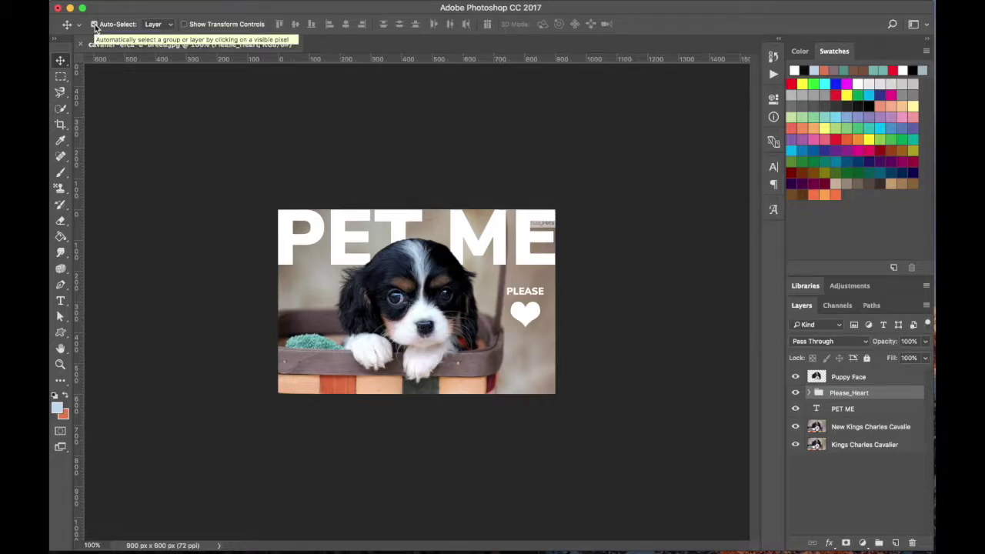
# - Using layer Auto-Select, pick the PET ME text, the background photo and the puppy's face in turn on the canvas
pyautogui.click(285, 248)
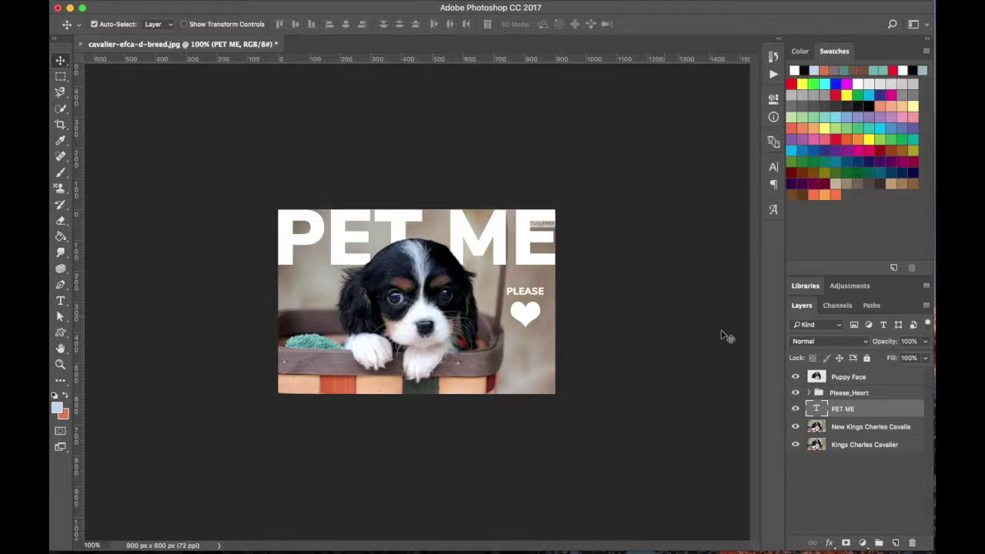
pyautogui.click(520, 353)
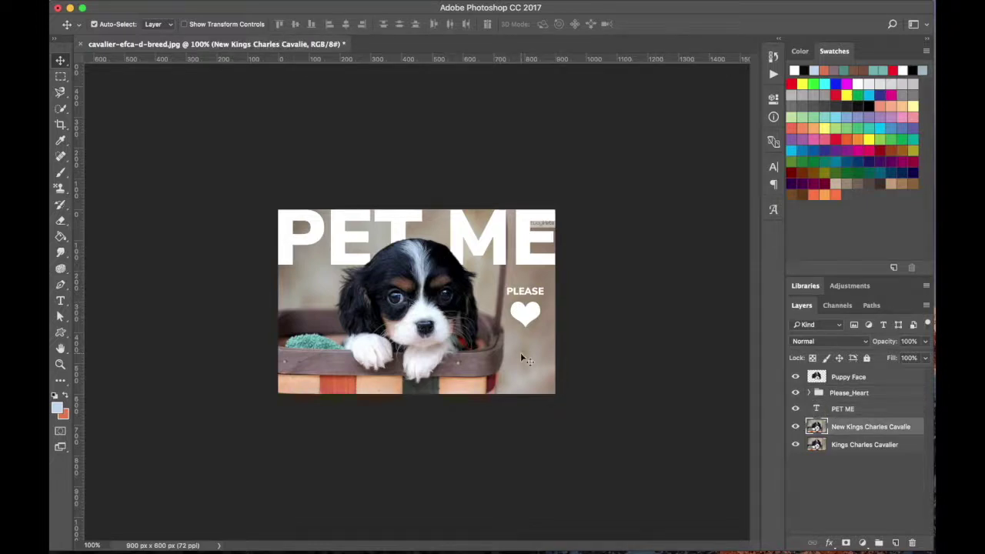
pyautogui.click(435, 285)
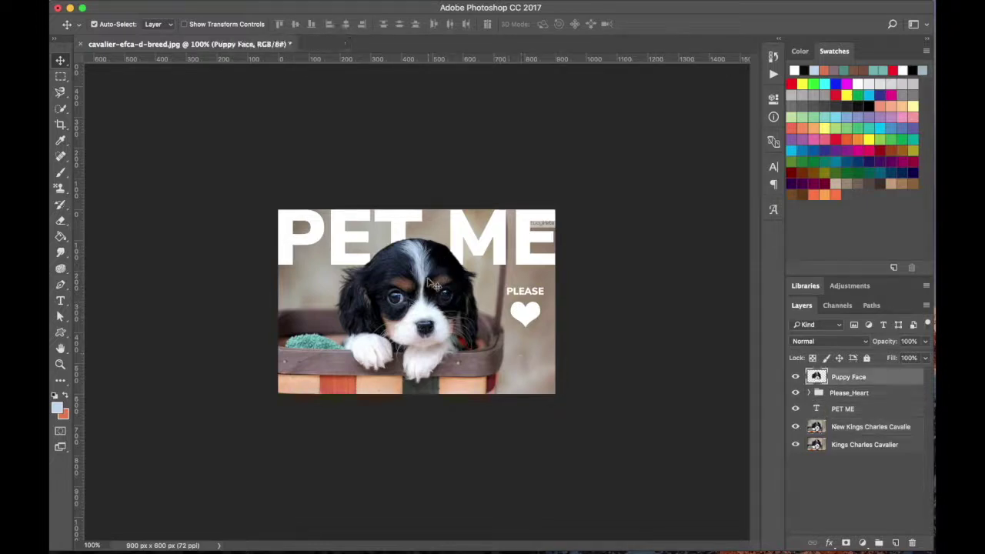
pyautogui.click(545, 356)
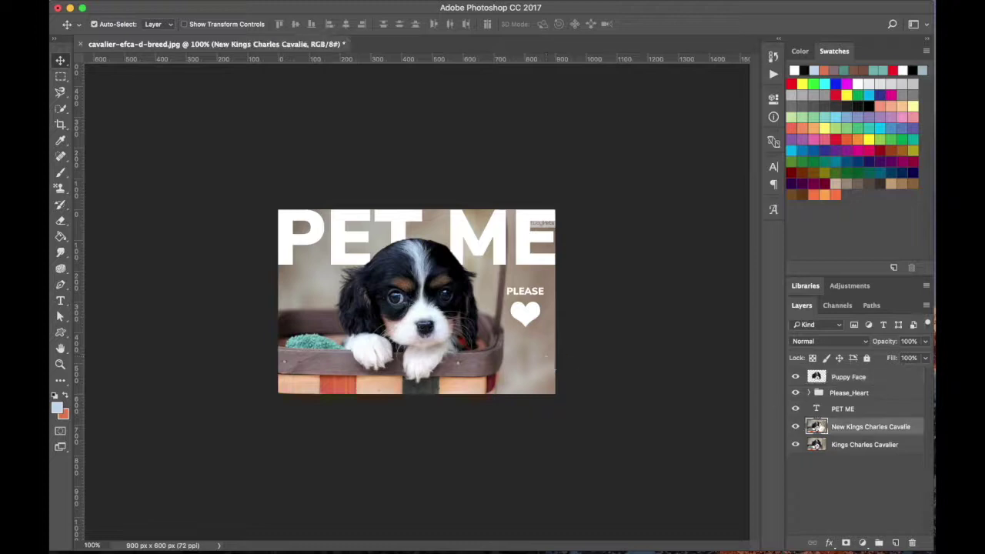
pyautogui.click(419, 304)
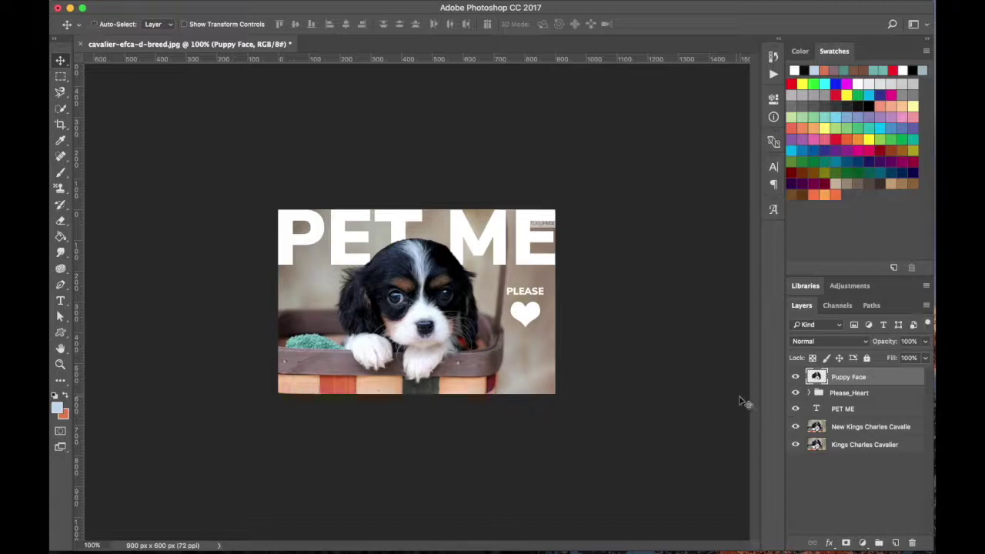
# - With Auto-Select off, select both Kings Charles photo layers and the Puppy Face layer in turn from the layer list
pyautogui.click(811, 429)
pyautogui.click(813, 445)
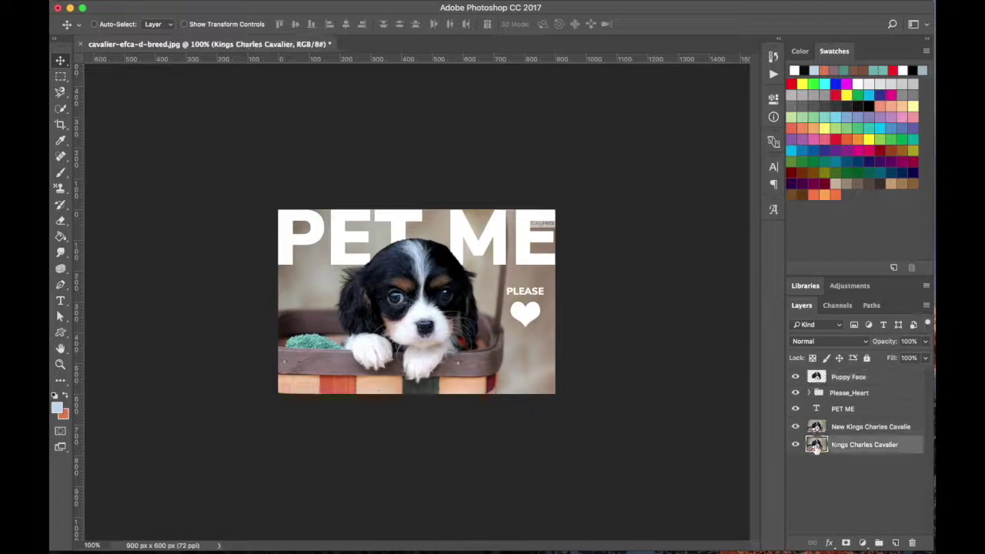
pyautogui.click(815, 377)
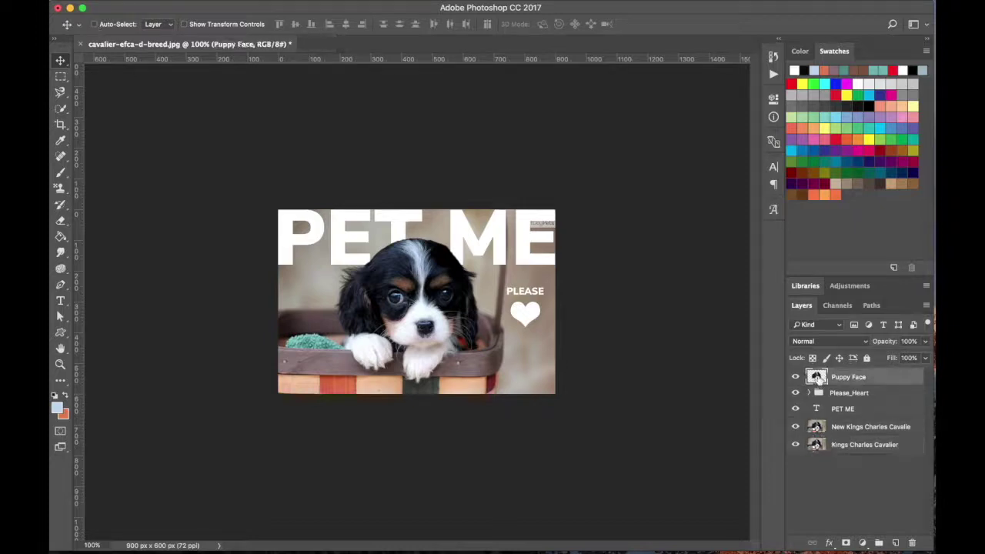
# - Turn Auto-Select on for the Move tool and set it to Group
pyautogui.click(107, 26)
pyautogui.click(157, 24)
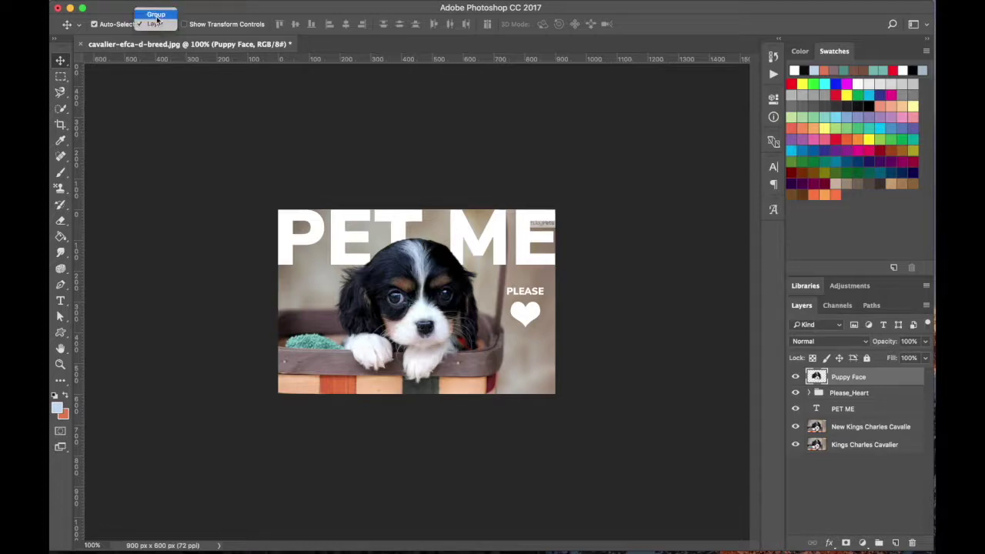
pyautogui.click(156, 15)
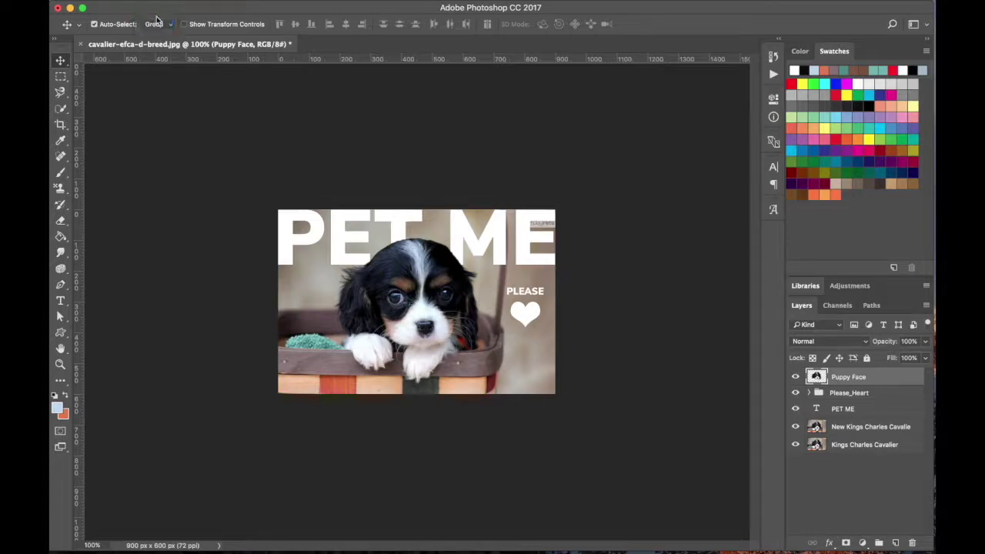
# - Shift the Please_Heart group slightly on the canvas and check which layers it contains
pyautogui.click(814, 393)
pyautogui.moveTo(528, 314)
pyautogui.mouseDown()
pyautogui.moveTo(500, 312)
pyautogui.moveTo(489, 330)
pyautogui.moveTo(517, 348)
pyautogui.moveTo(543, 314)
pyautogui.moveTo(529, 291)
pyautogui.moveTo(528, 325)
pyautogui.moveTo(529, 311)
pyautogui.mouseUp()
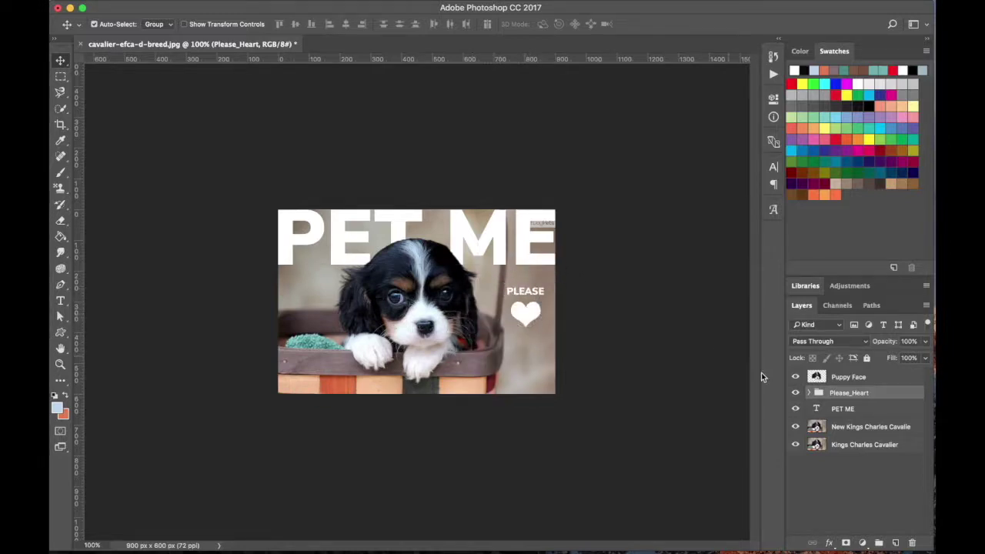
pyautogui.click(808, 393)
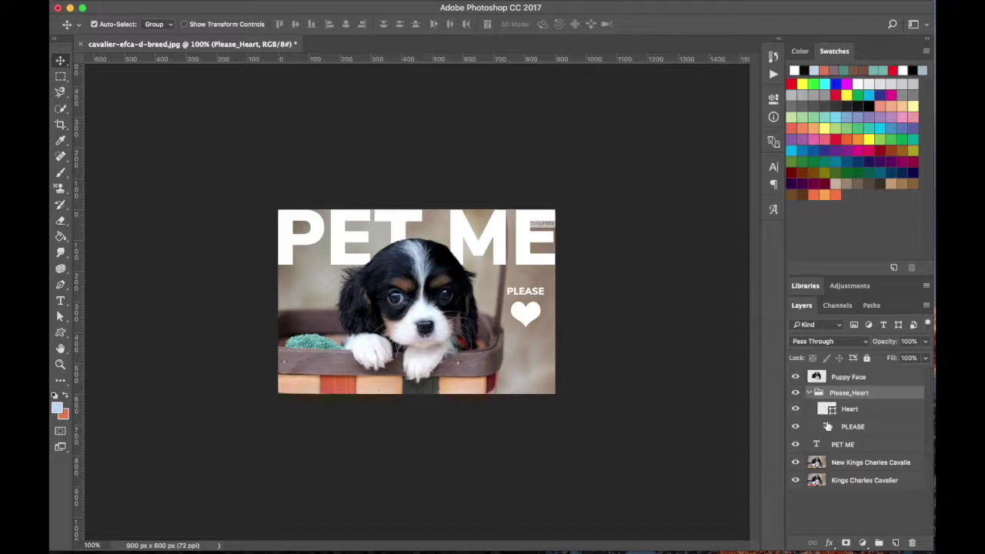
pyautogui.click(808, 393)
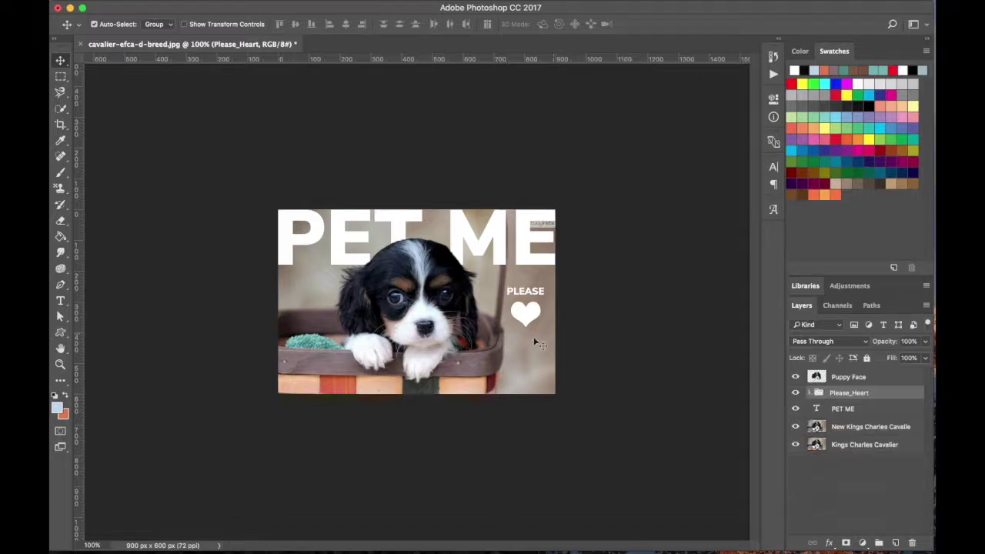
pyautogui.moveTo(537, 315)
pyautogui.mouseDown()
pyautogui.moveTo(477, 308)
pyautogui.moveTo(536, 312)
pyautogui.mouseUp()
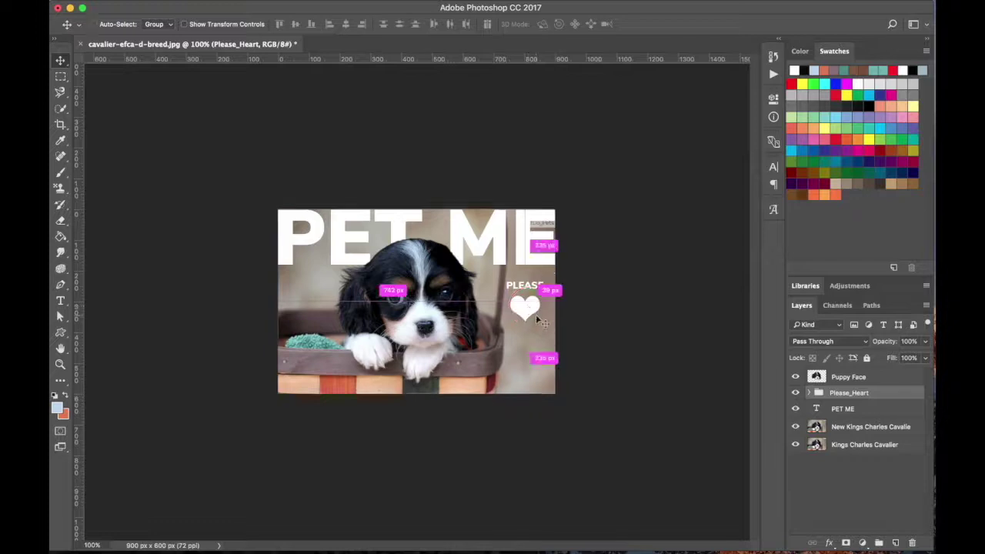
# - Free-transform the Please_Heart group to a slightly smaller size and place it just below the E of PET ME
pyautogui.press('super+t')
pyautogui.moveTo(542, 323)
pyautogui.mouseDown()
pyautogui.moveTo(537, 306)
pyautogui.moveTo(544, 310)
pyautogui.mouseUp()
pyautogui.hotkey('shift', 'Right')
pyautogui.hotkey('shift', 'Right')
pyautogui.hotkey('shift', 'Right')
pyautogui.hotkey('shift', 'Up')
pyautogui.hotkey('shift', 'Up')
pyautogui.hotkey('shift', 'Up')
pyautogui.hotkey('shift', 'Up')
pyautogui.hotkey('shift', 'Right')
pyautogui.press('Return')
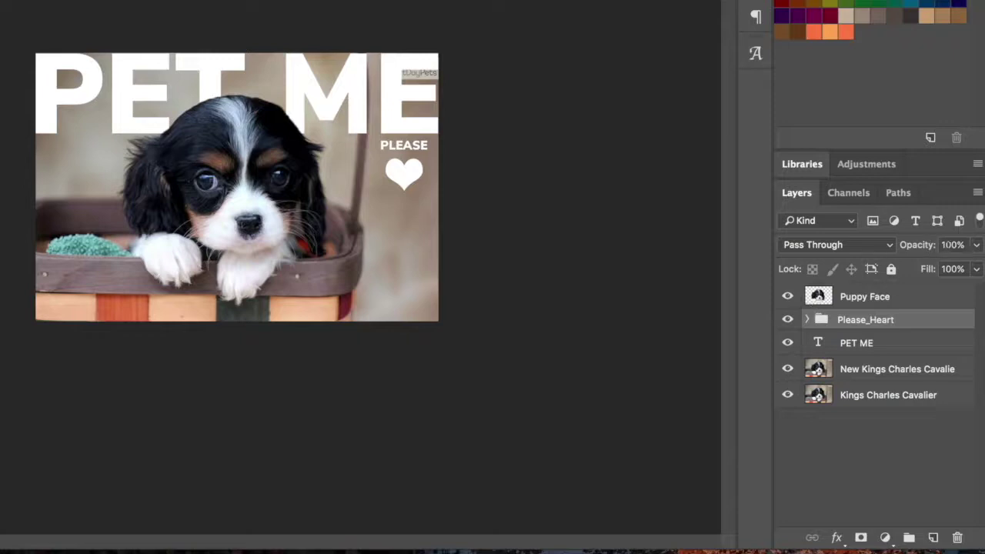
# - Lower the Please_Heart group's opacity to about 49% and deselect all layers
pyautogui.click(976, 246)
pyautogui.moveTo(971, 266); pyautogui.dragTo(937, 267)
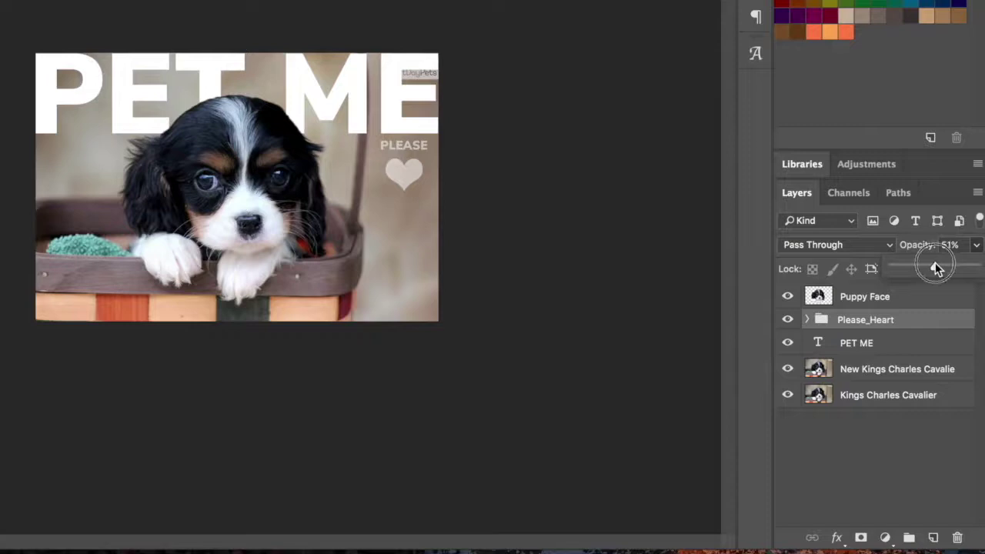
pyautogui.moveTo(934, 266); pyautogui.dragTo(933, 266)
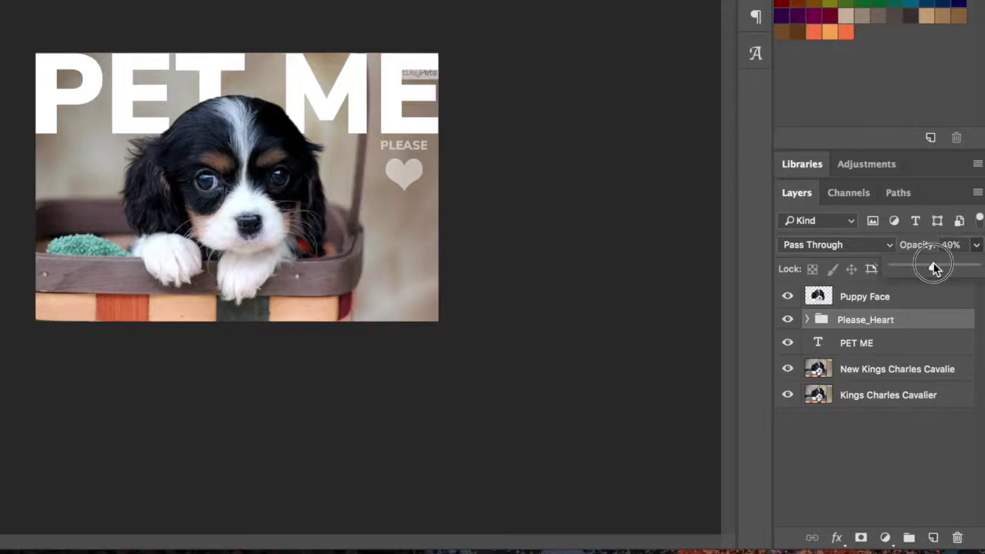
pyautogui.click(886, 449)
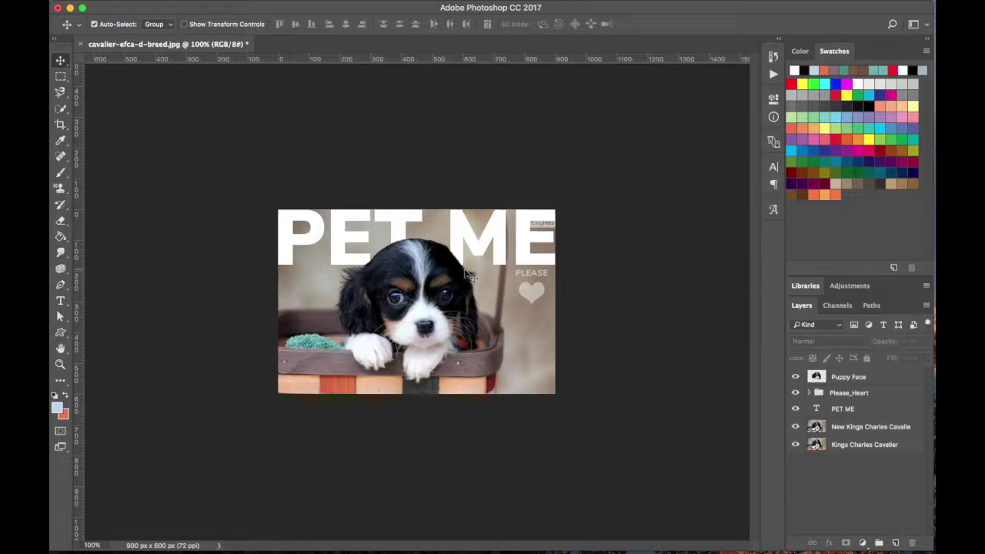
# - Hide the Puppy Face layer, the Please_Heart group and the PET ME text layer
pyautogui.click(795, 378)
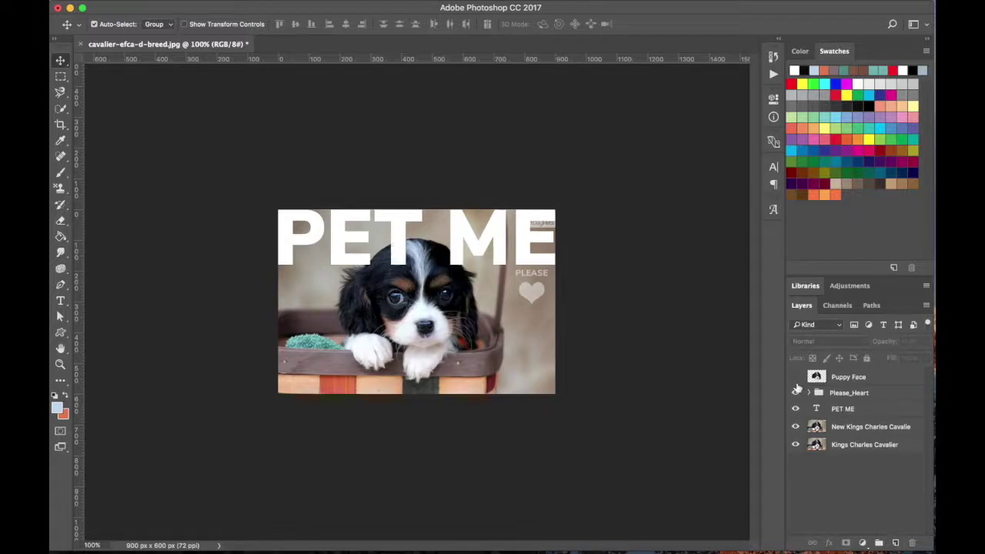
pyautogui.click(796, 393)
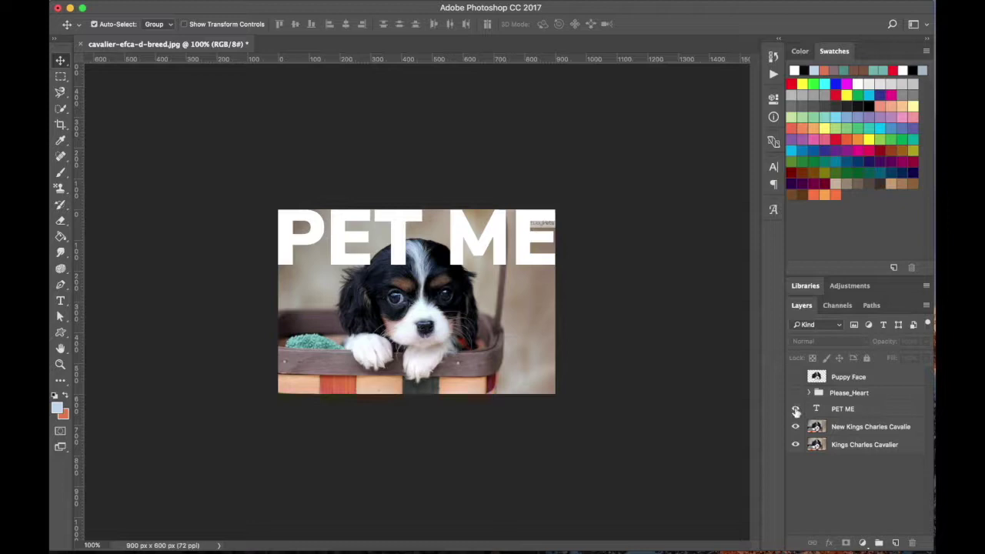
pyautogui.click(796, 410)
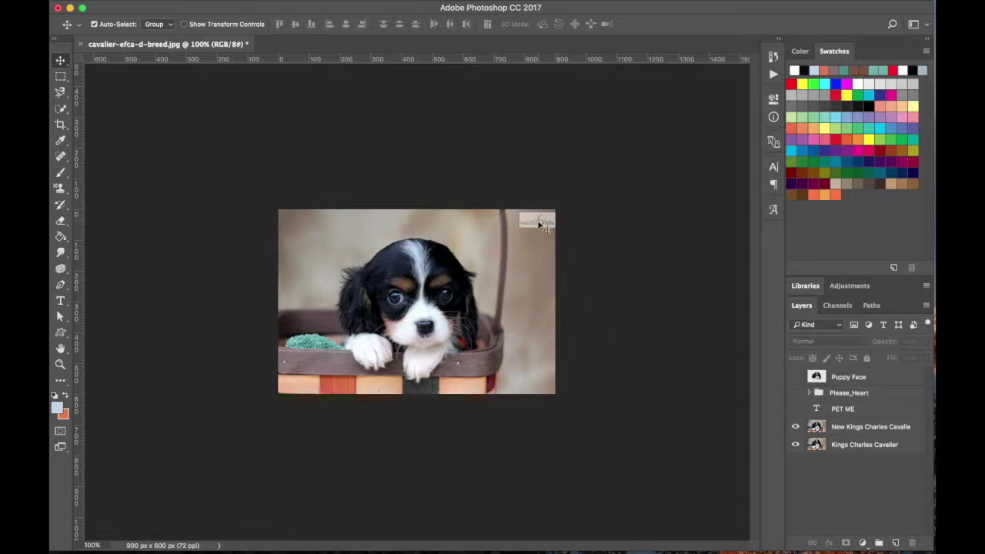
# - Select a rectangular area around the watermark in the photo's upper-right corner and make the New Kings Charles Cavalie layer active
pyautogui.click(60, 78)
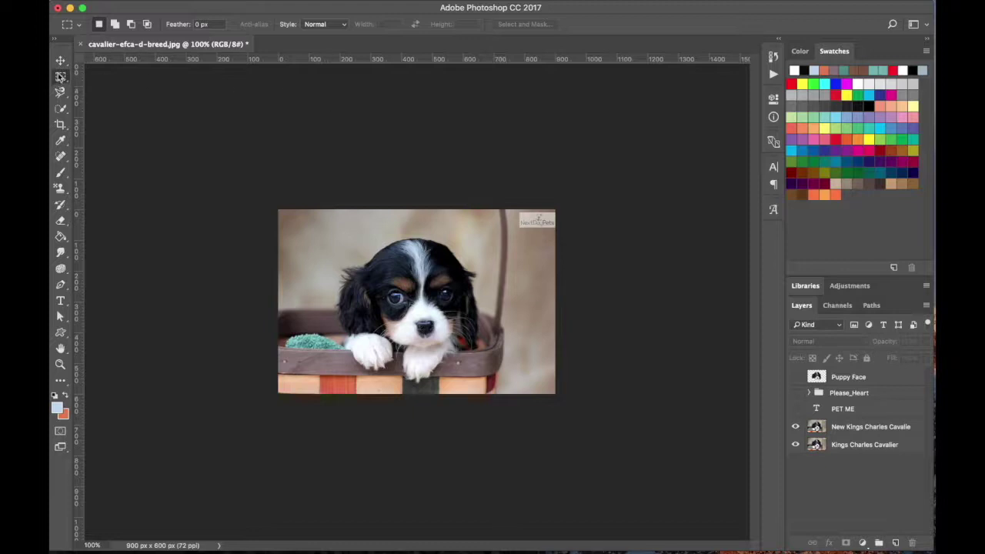
pyautogui.moveTo(61, 82); pyautogui.dragTo(108, 74)
pyautogui.moveTo(538, 217); pyautogui.dragTo(584, 171)
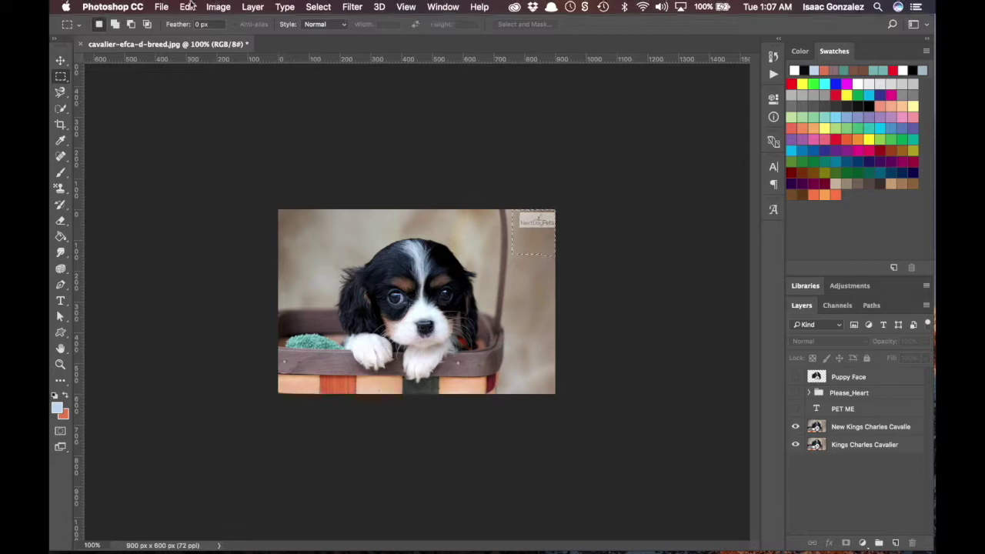
pyautogui.click(189, 7)
pyautogui.moveTo(200, 5)
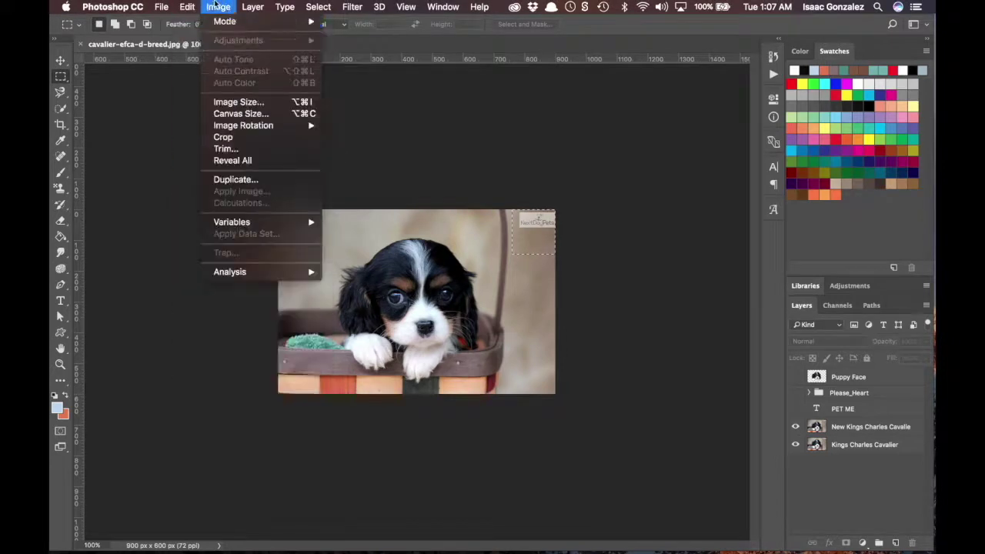
pyautogui.click(817, 428)
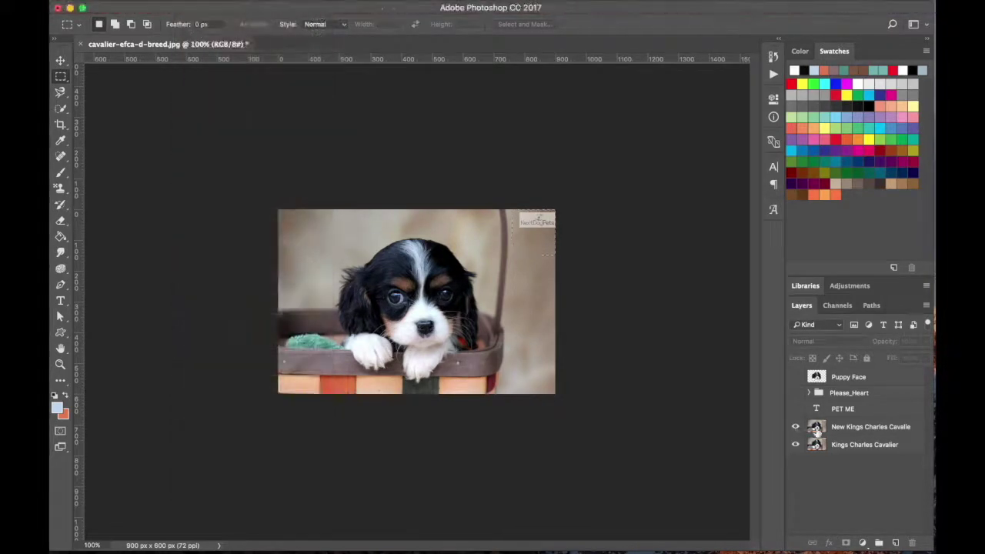
pyautogui.click(817, 428)
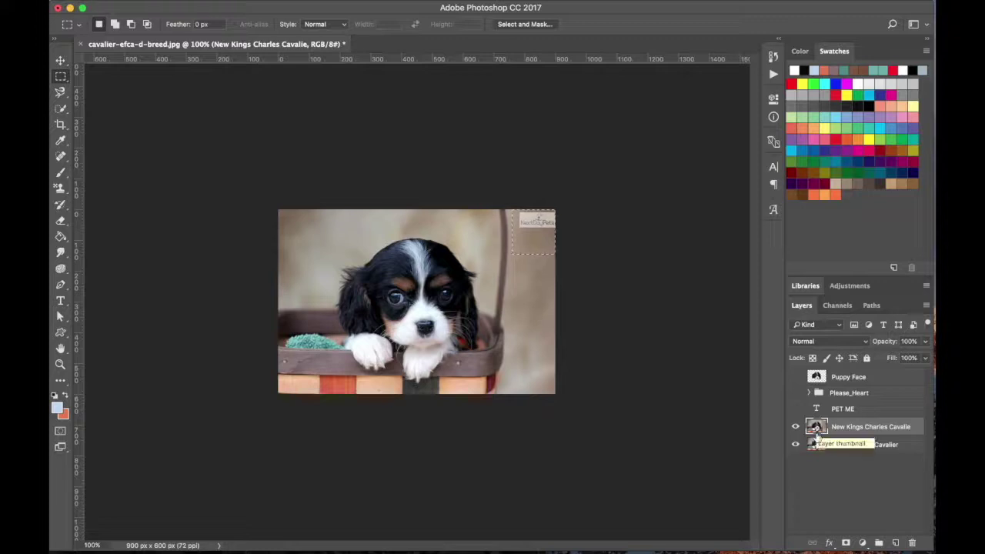
# - Remove the watermark by filling the selection with Content-Aware contents, Color Adaptation on, Normal mode and 100% opacity, and clear the selection
pyautogui.moveTo(245, 5)
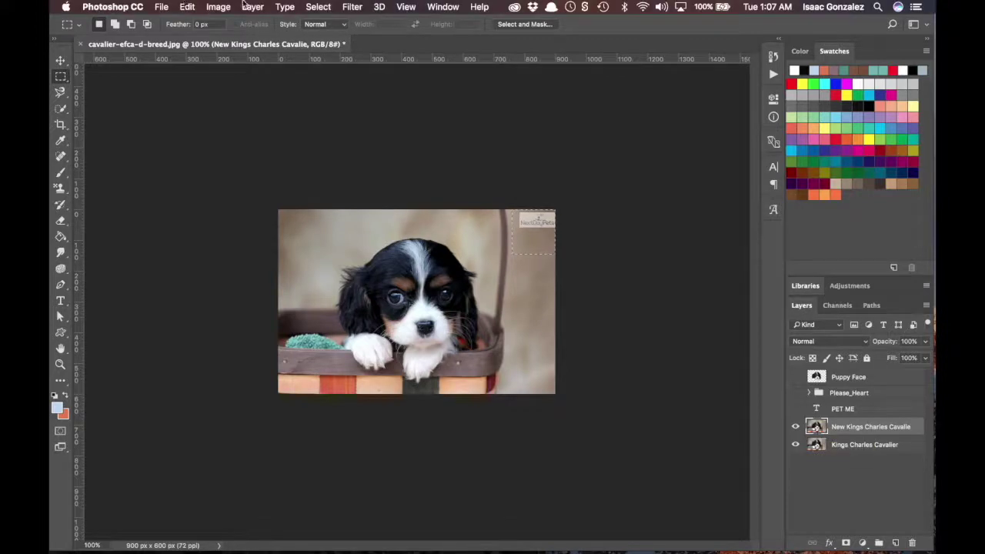
pyautogui.click(186, 6)
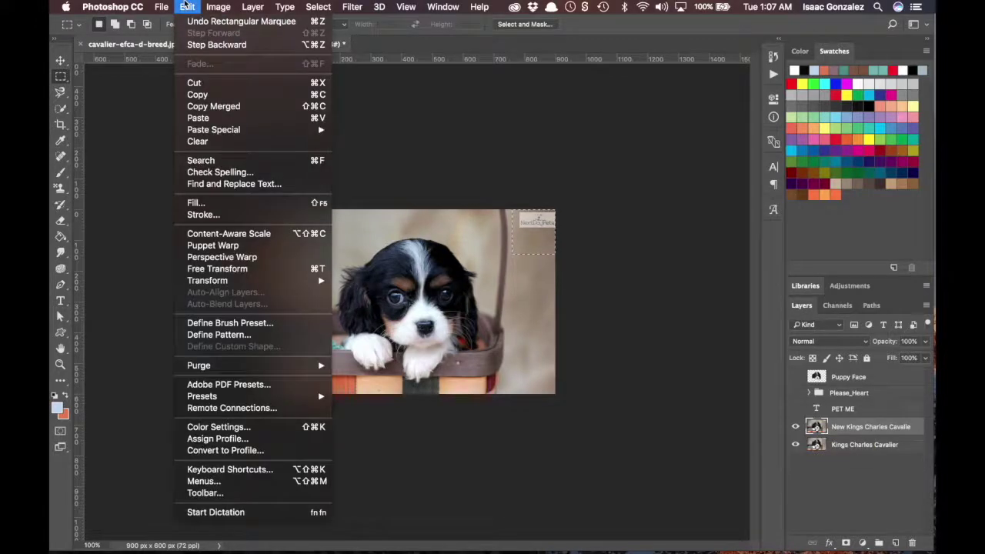
pyautogui.click(218, 201)
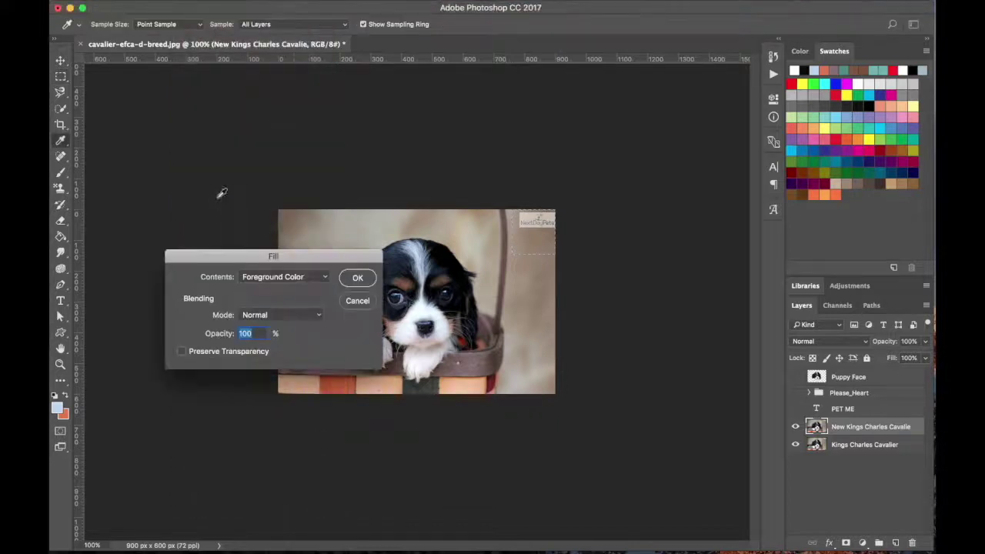
pyautogui.click(322, 278)
pyautogui.click(310, 314)
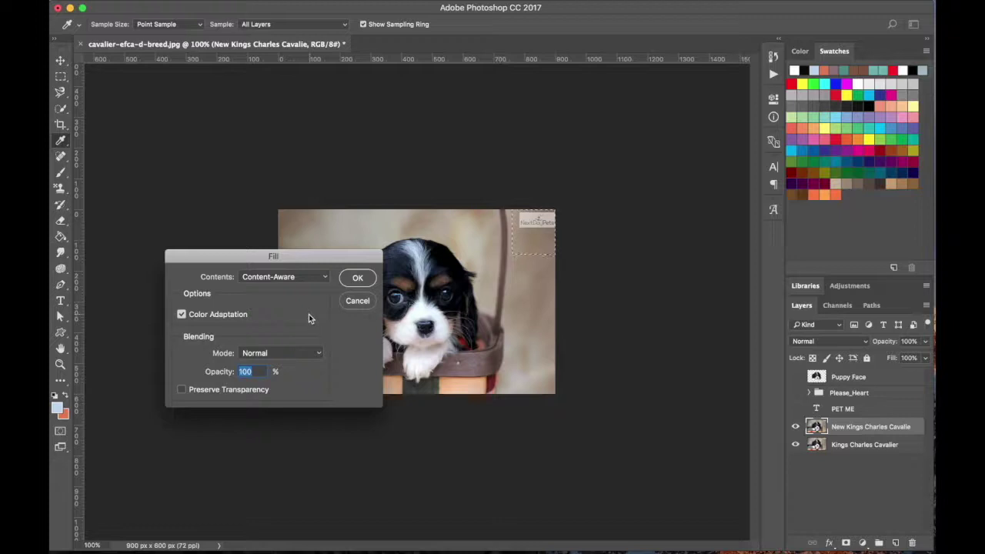
pyautogui.click(359, 279)
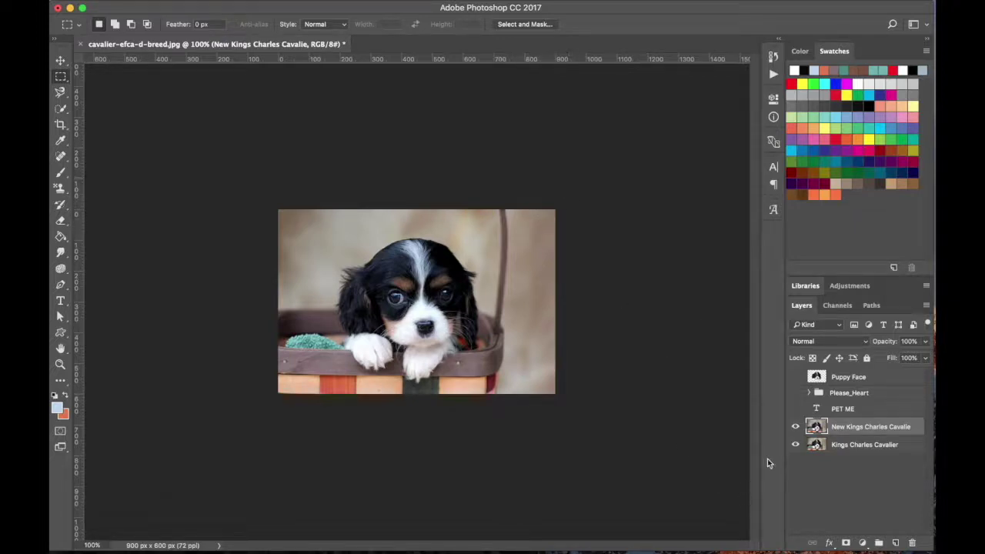
# - Toggle the New Kings Charles Cavalie layer's visibility several times to compare the retouched photo with the original
pyautogui.click(796, 428)
pyautogui.click(795, 428)
pyautogui.click(795, 428)
pyautogui.click(796, 428)
pyautogui.click(796, 428)
pyautogui.click(796, 427)
# - Switch to the Move tool and show the PET ME text, the Please_Heart group and the Puppy Face layer again
pyautogui.press('v')
pyautogui.click(795, 409)
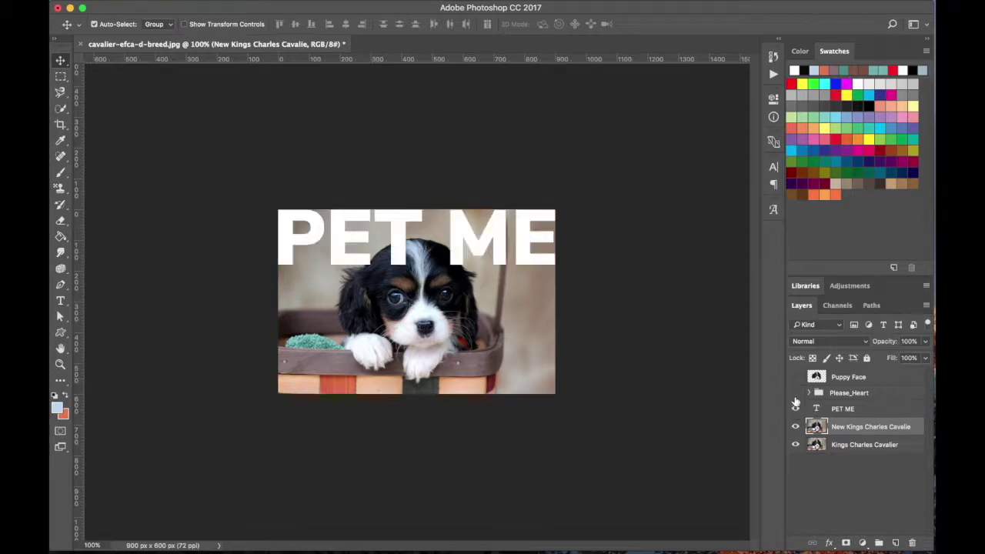
pyautogui.click(796, 393)
pyautogui.click(796, 377)
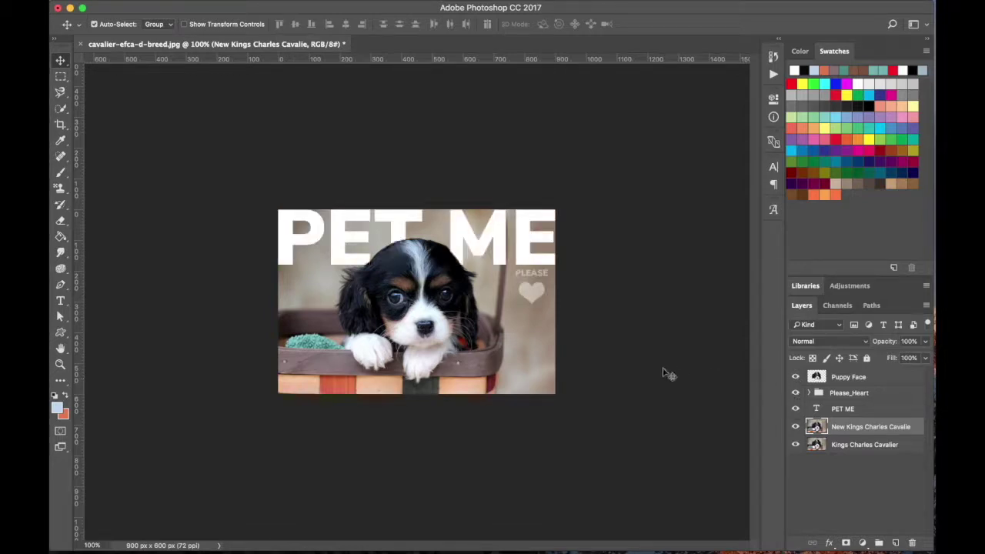